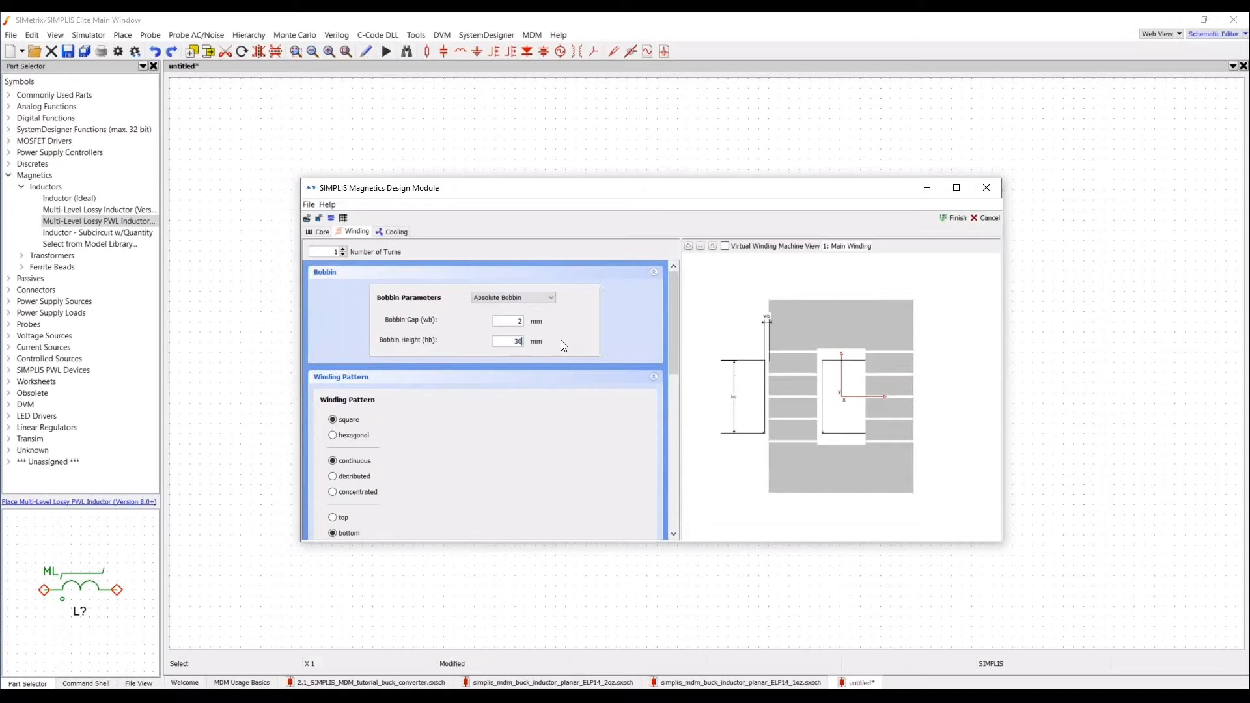
- Base the winding on predefined AWG10 wire, switch it to customized, and set the conductor diameter to 3.5882 mm
scroll(549, 410, down, 3)
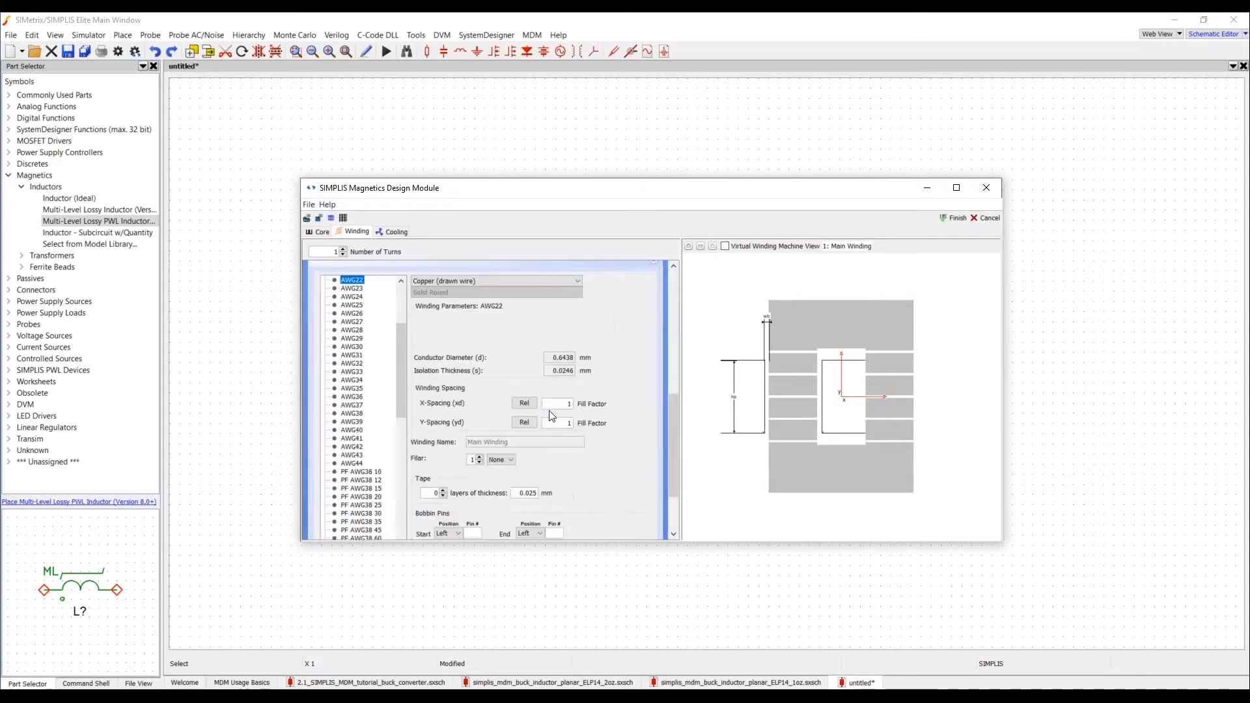
scroll(401, 448, up, 5)
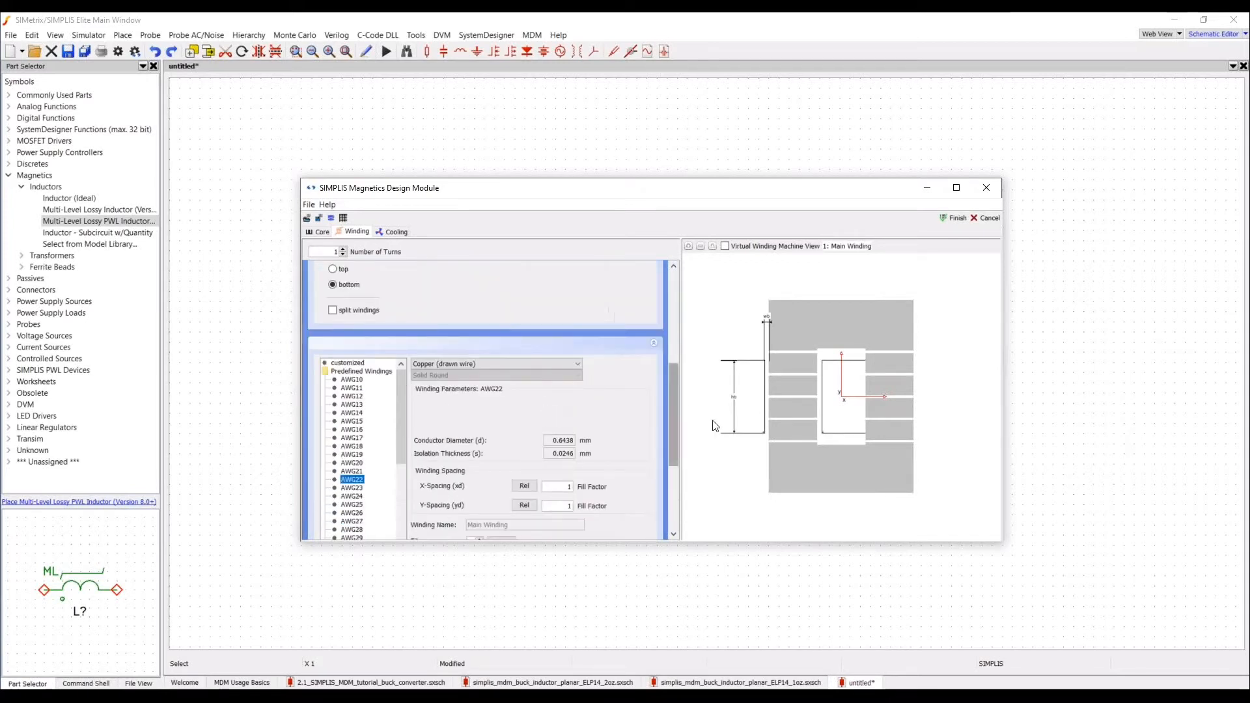
scroll(466, 393, down, 1)
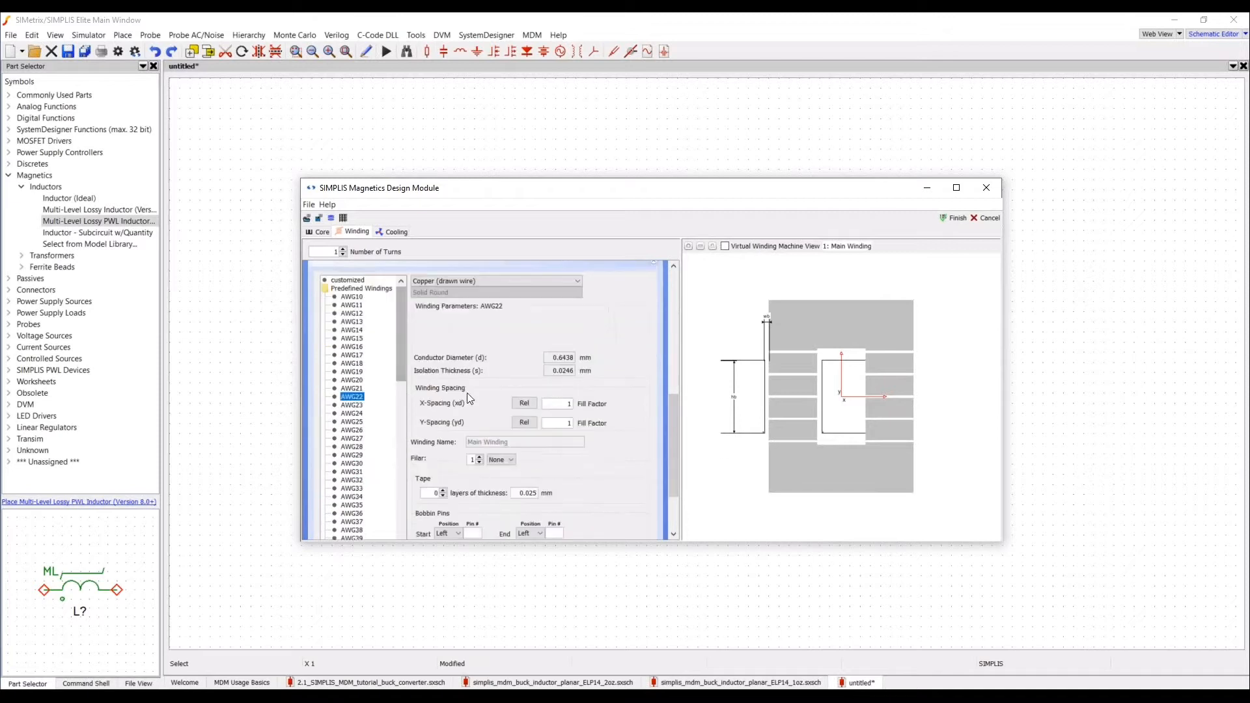
click(354, 297)
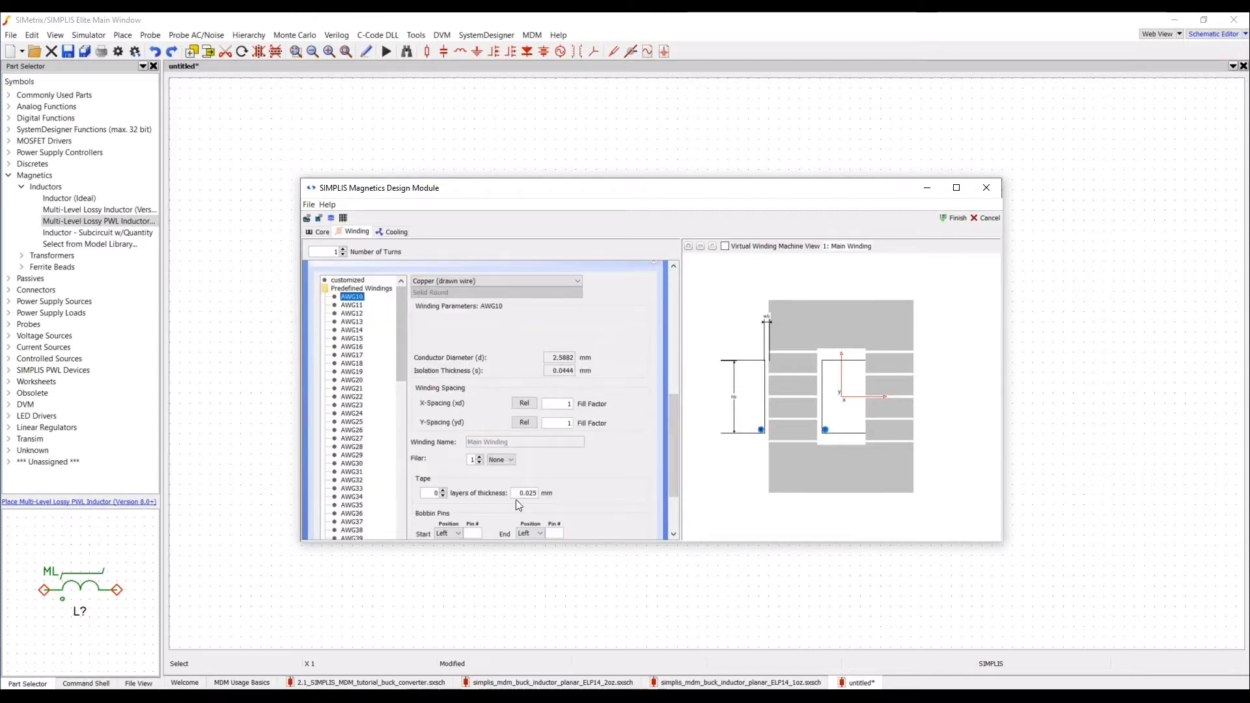
scroll(533, 433, up, 1)
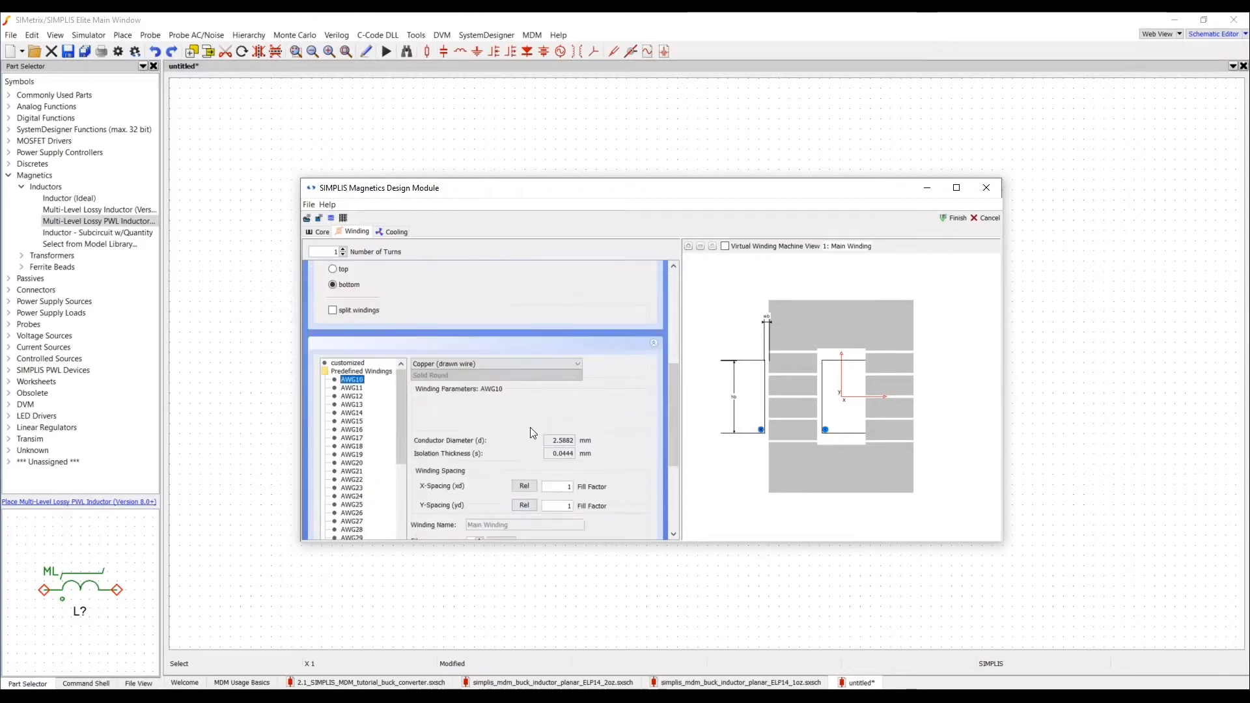
click(357, 365)
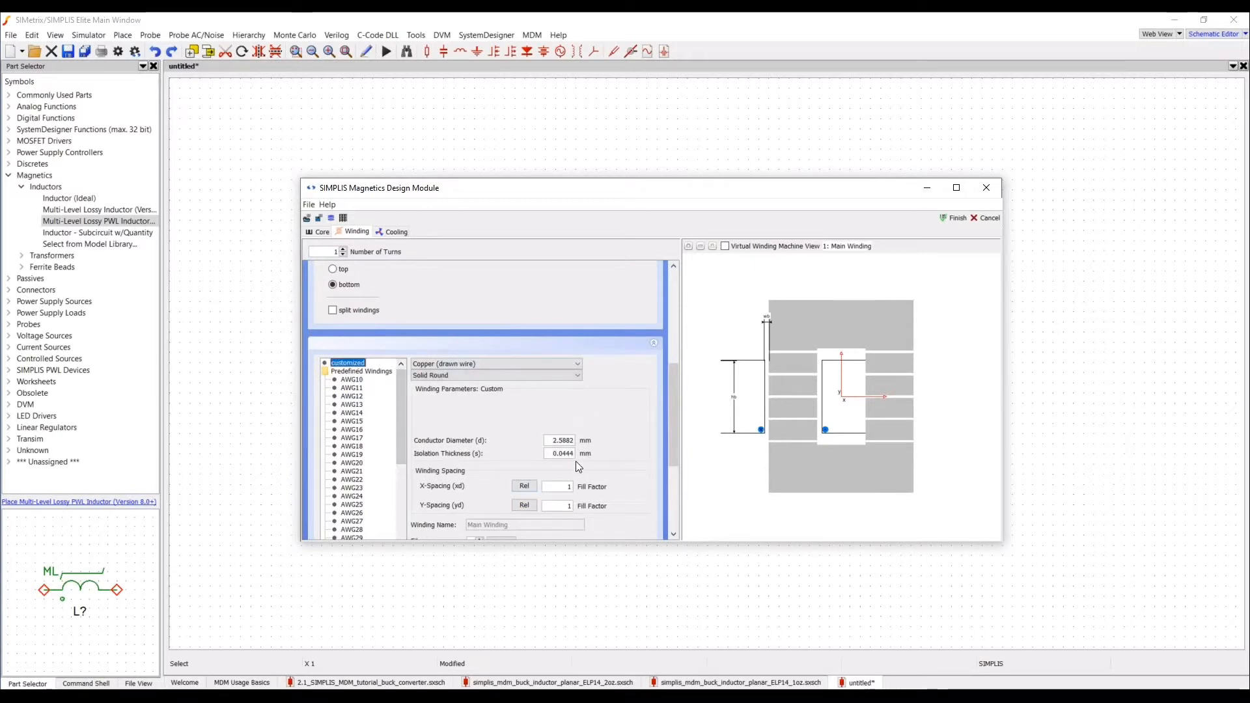
click(559, 441)
click(557, 439)
drag(553, 438, 557, 437)
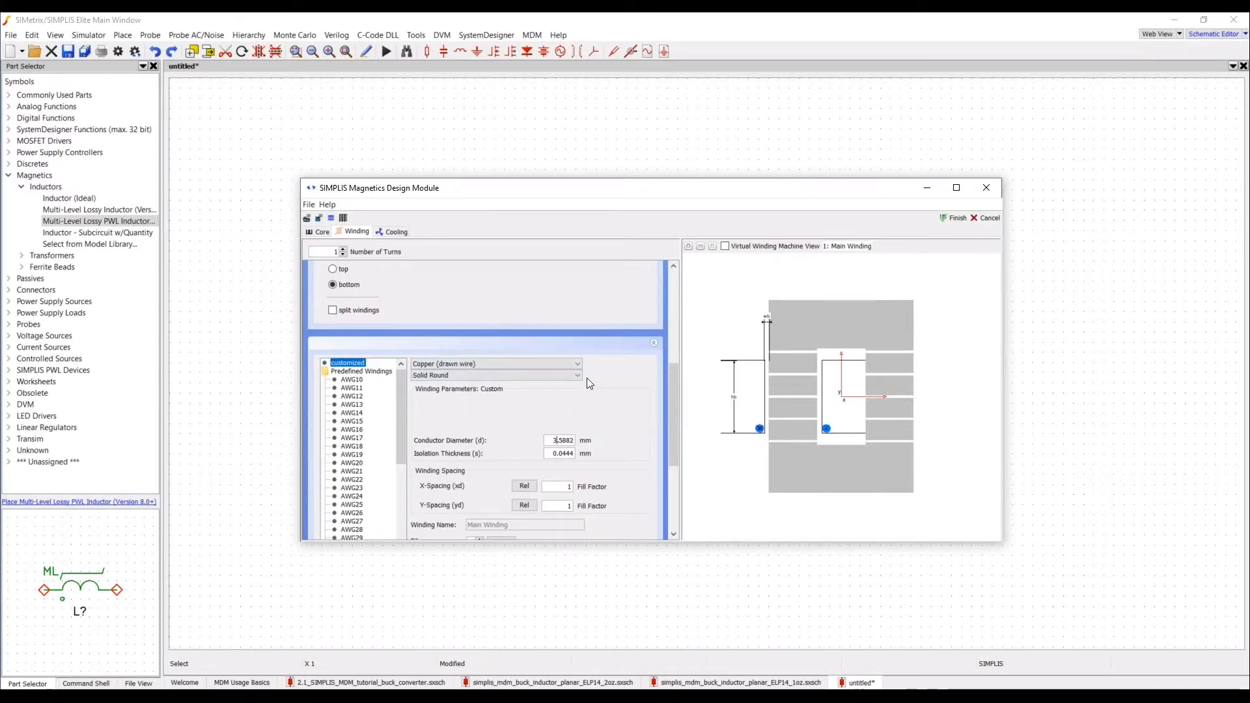
- Set the conductor material to Annealed Copper and the number of turns to 11
click(486, 365)
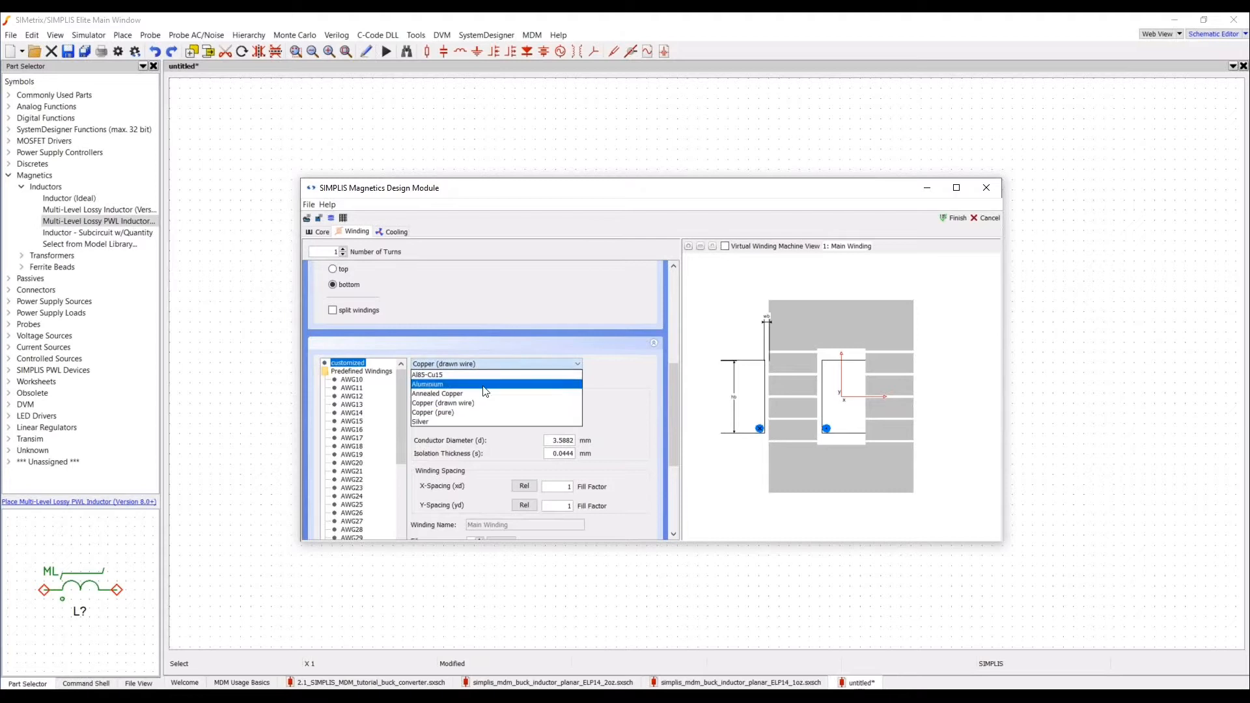
click(485, 414)
click(468, 362)
click(461, 394)
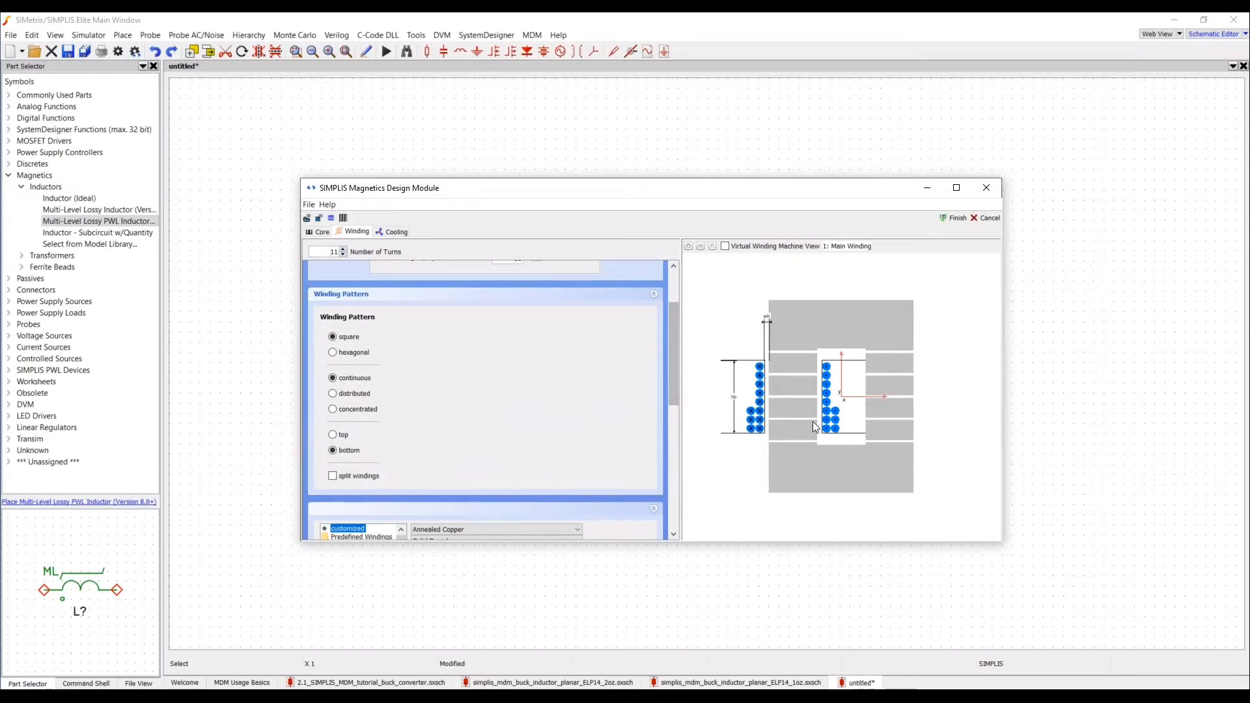
- Try split windings and top alignment in the winding pattern, returning each to unsplit and bottom
click(346, 477)
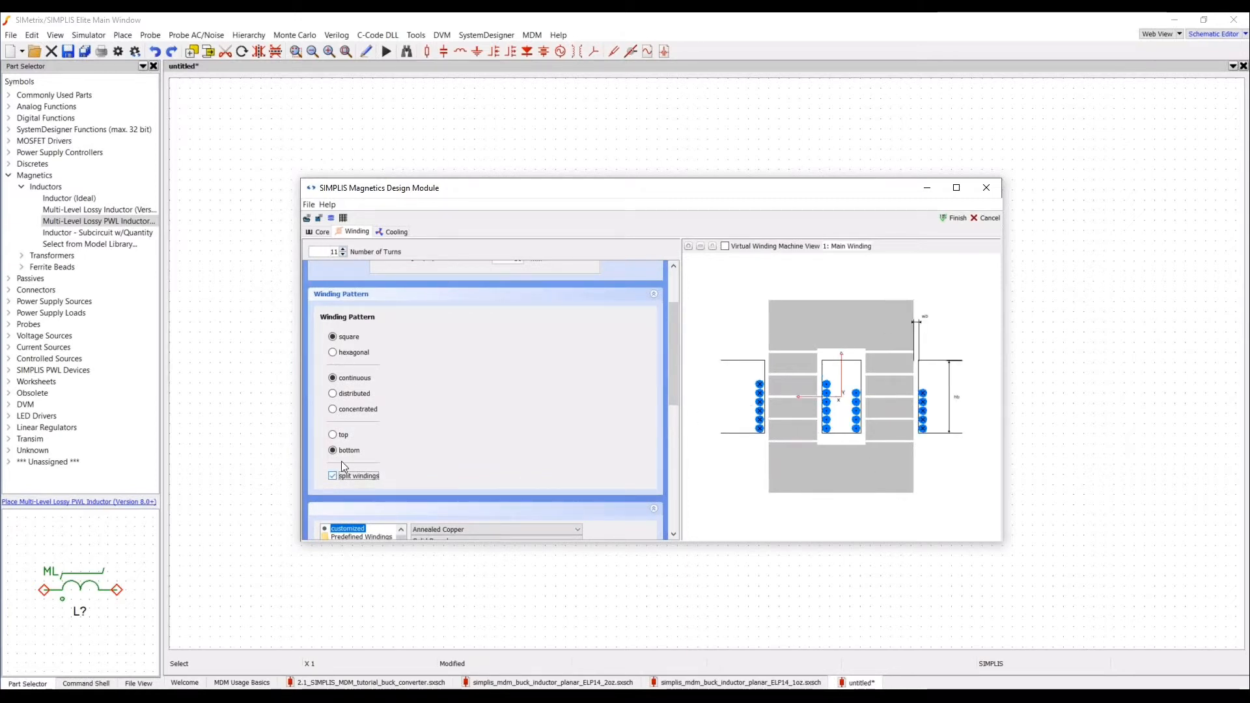
click(337, 479)
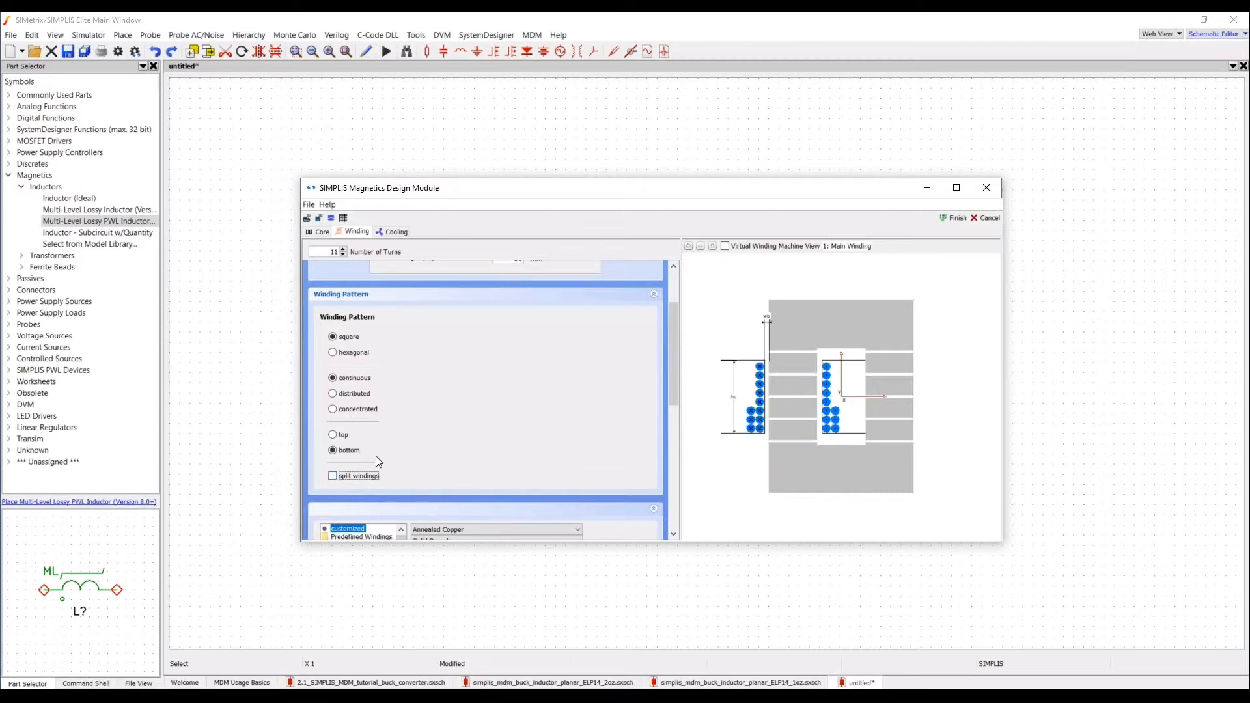
click(335, 436)
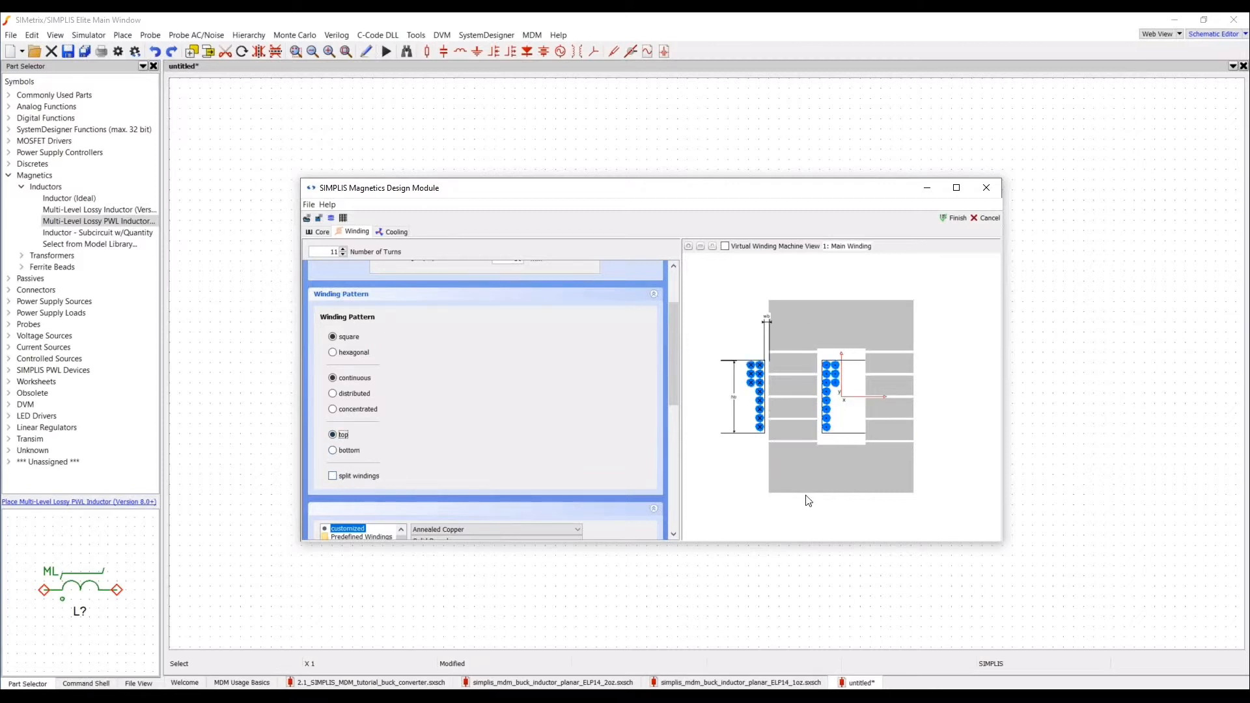
click(334, 451)
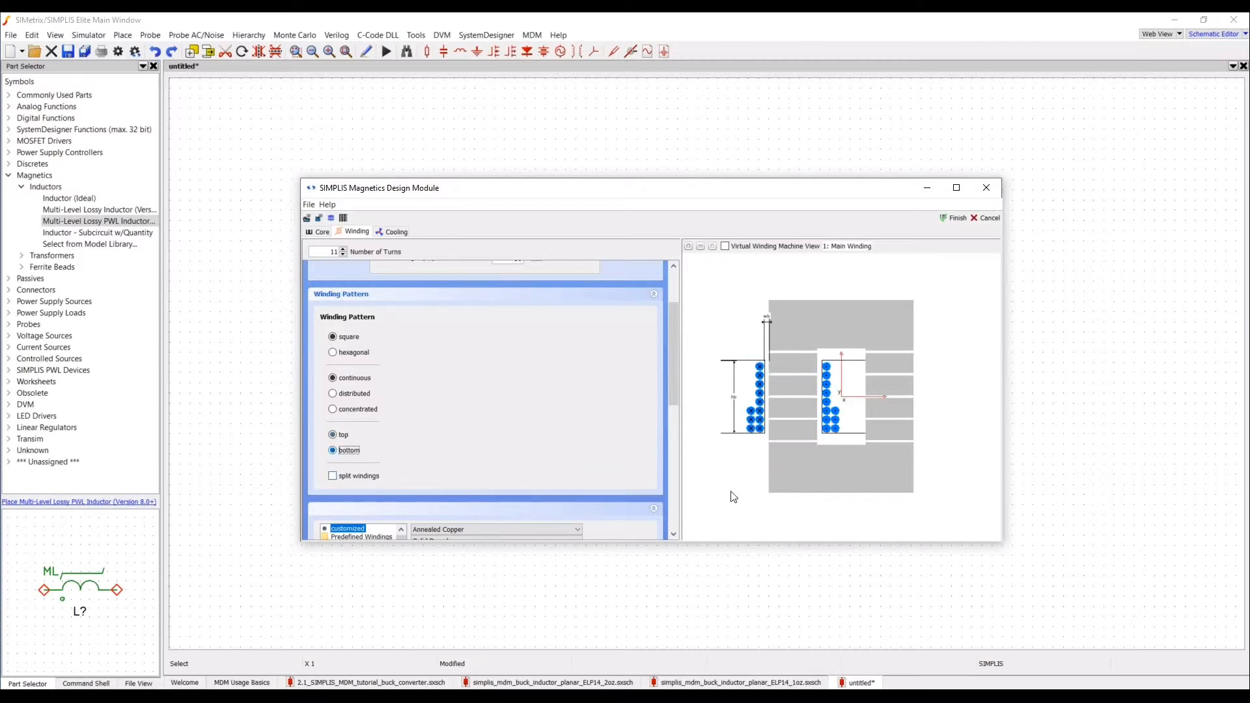
- Set the winding pattern to distributed and compare hexagonal packing with square, keeping square
click(343, 396)
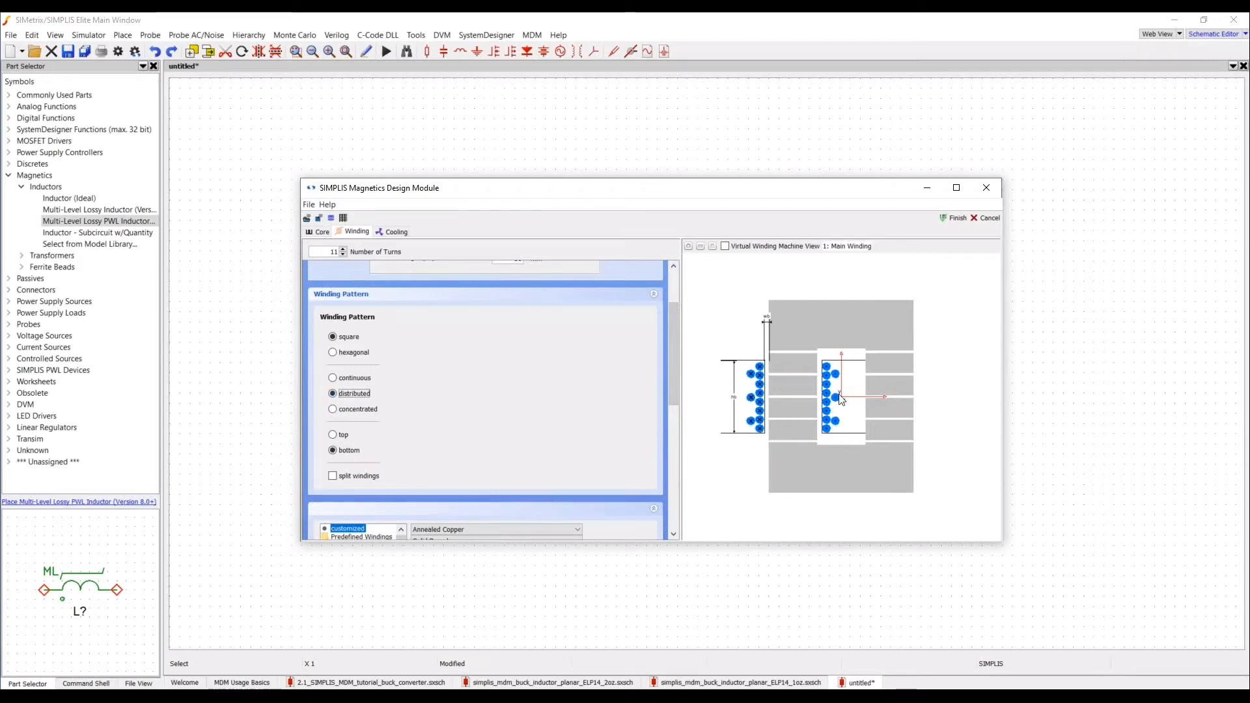
click(332, 352)
scroll(785, 380, up, 1)
scroll(874, 407, up, 1)
scroll(874, 406, up, 1)
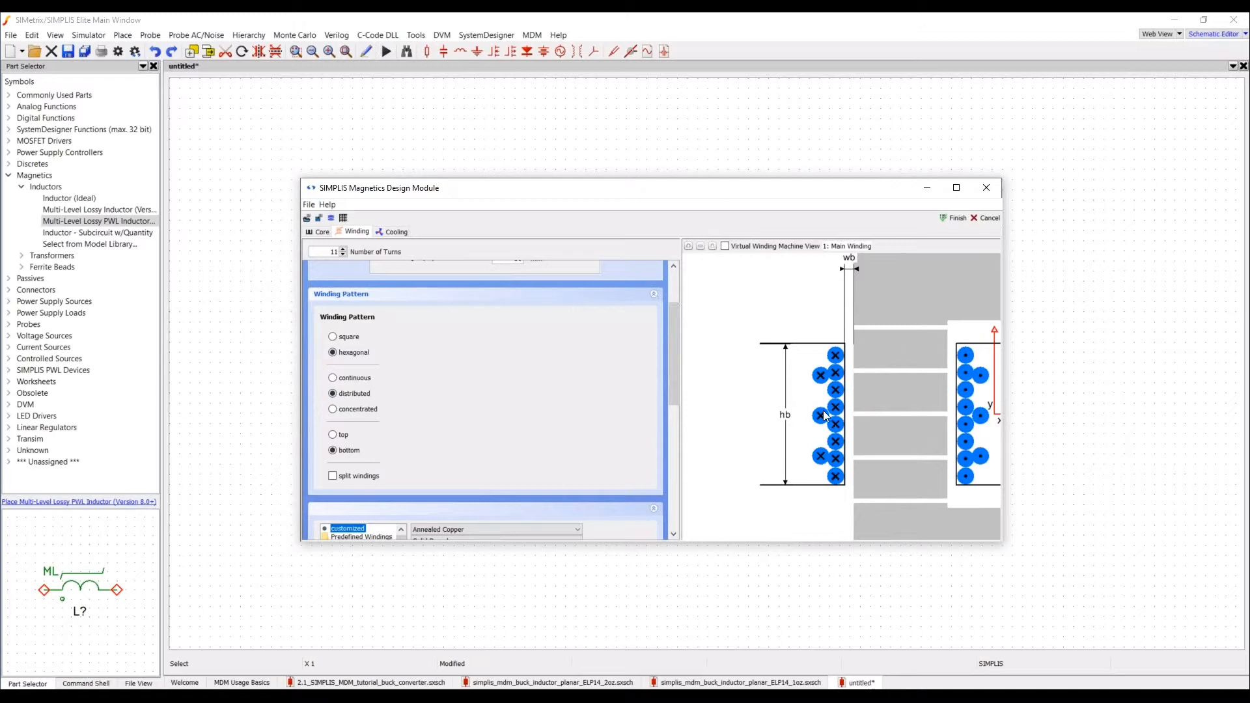
click(357, 343)
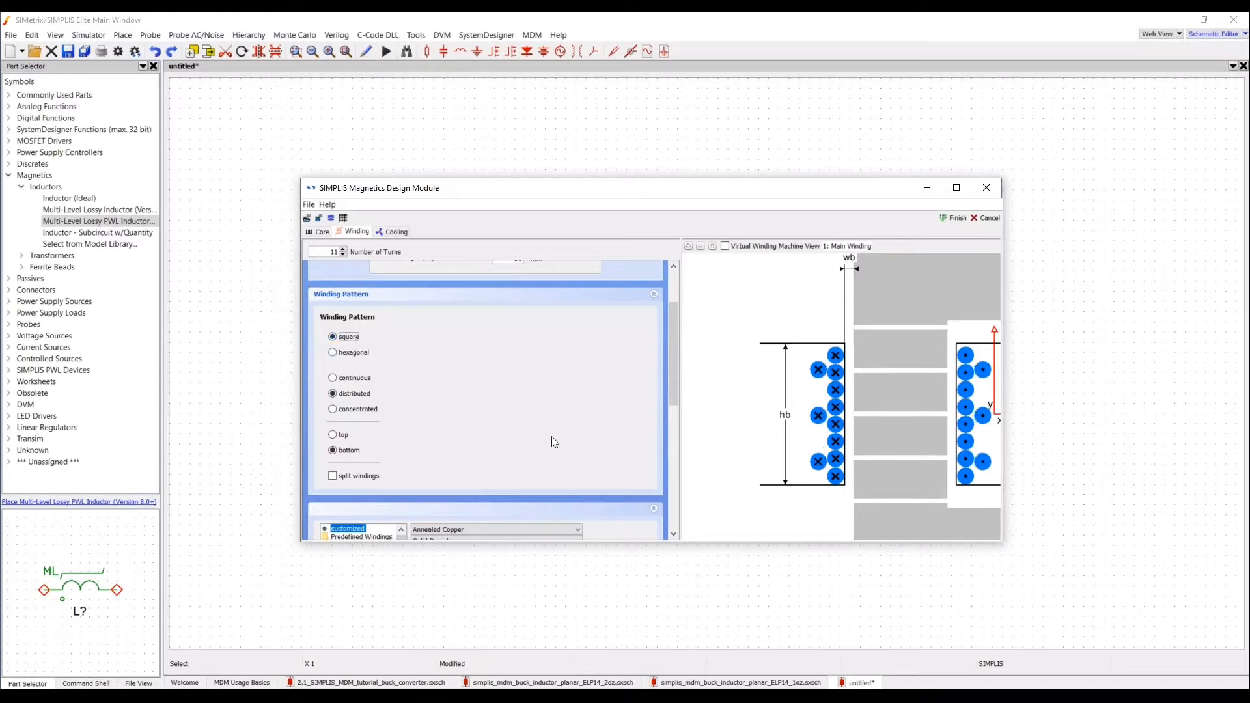
scroll(873, 449, down, 3)
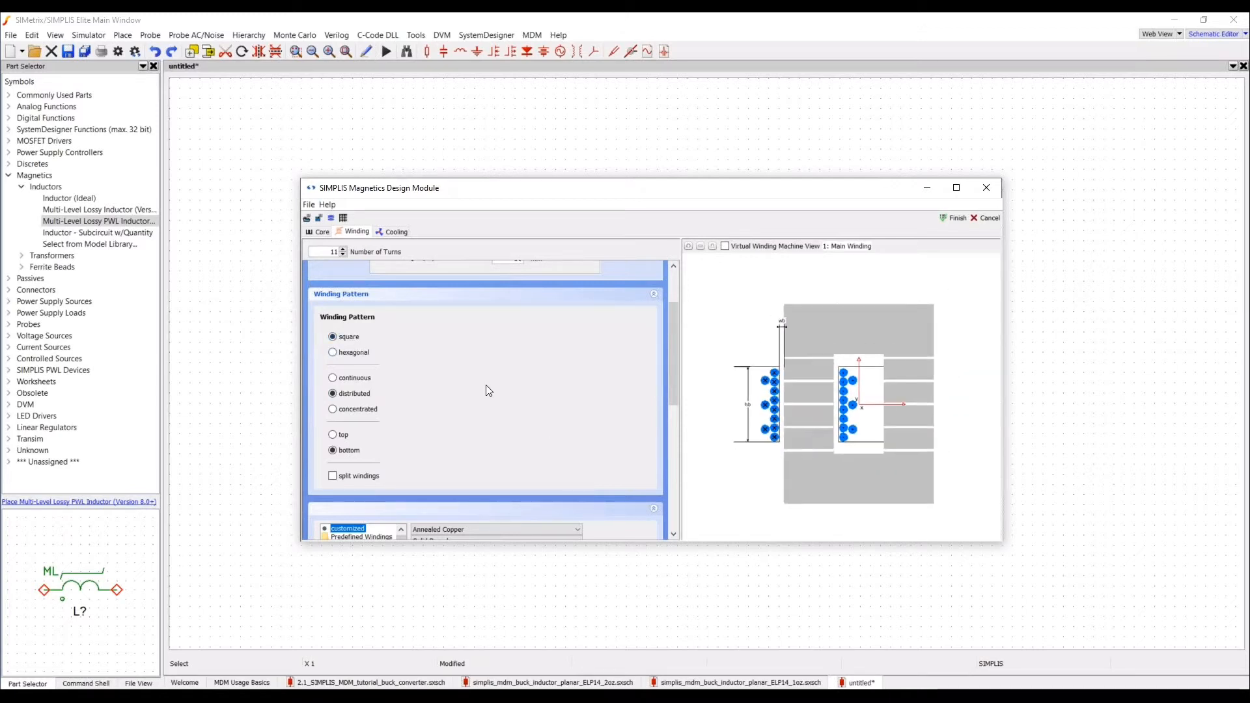
- Try an X-spacing fill factor of 0.9, then switch X-spacing to an absolute value of 1 mm
scroll(486, 384, down, 5)
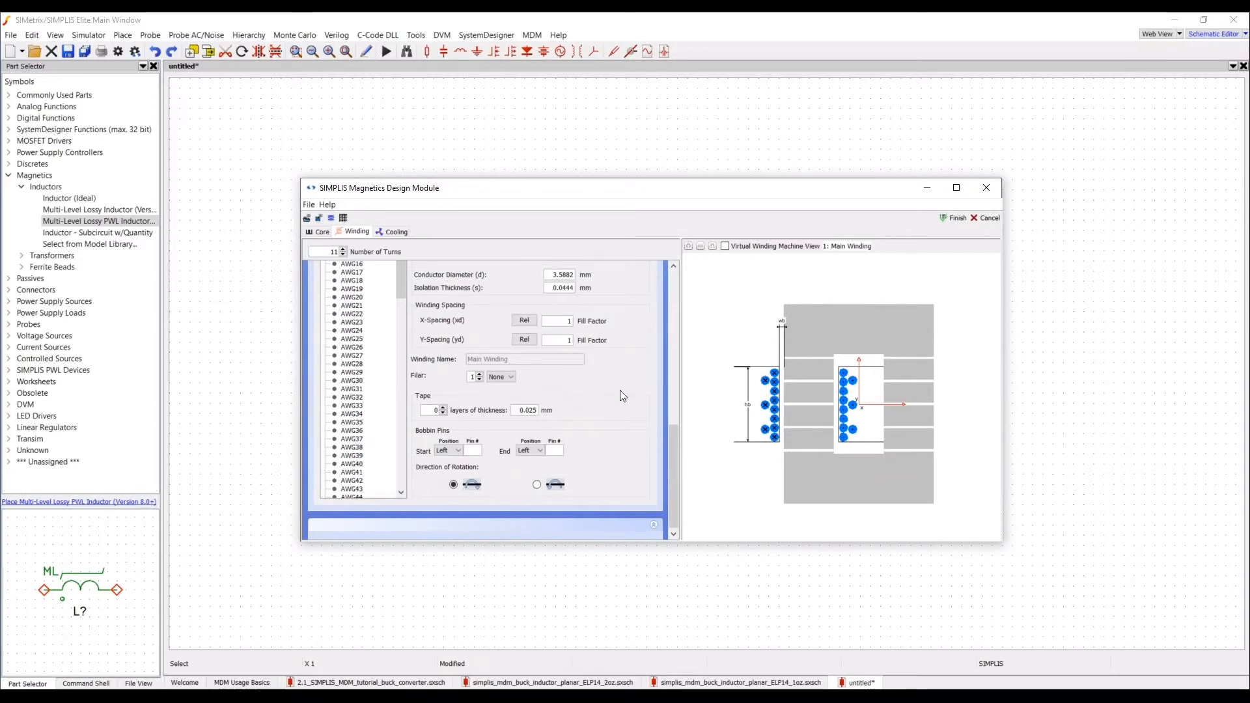
scroll(540, 391, up, 2)
click(524, 405)
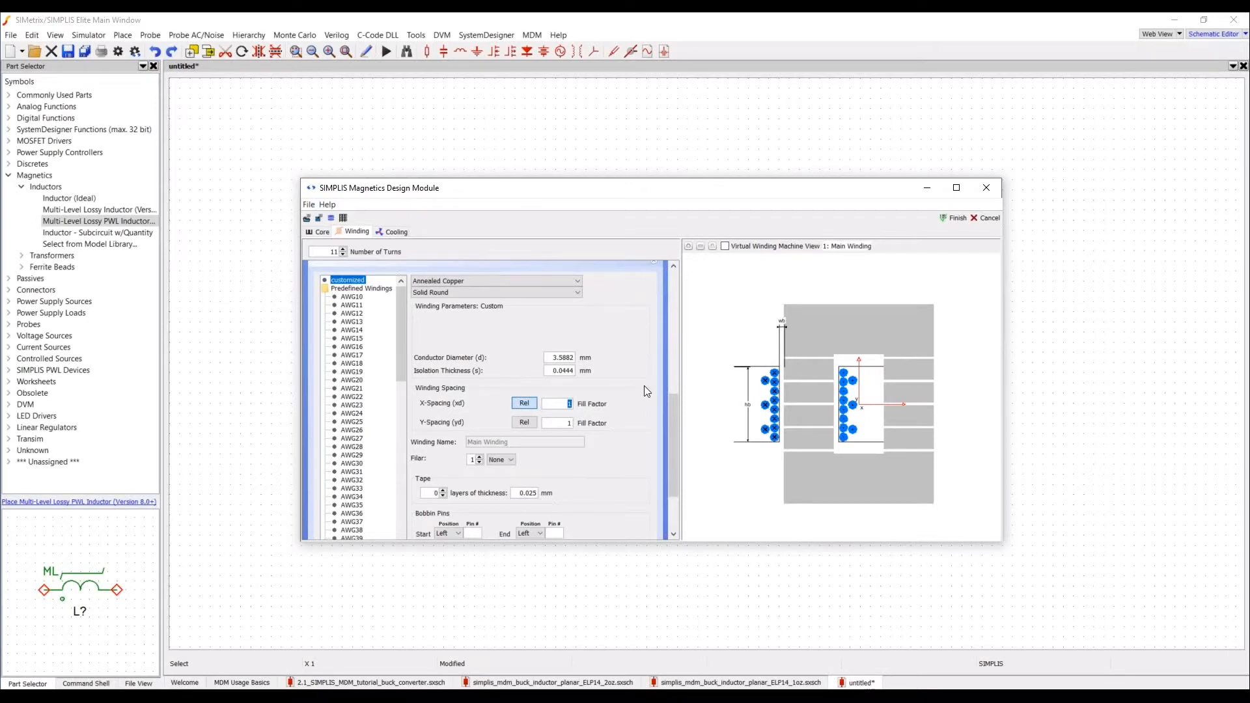
text(0.9)
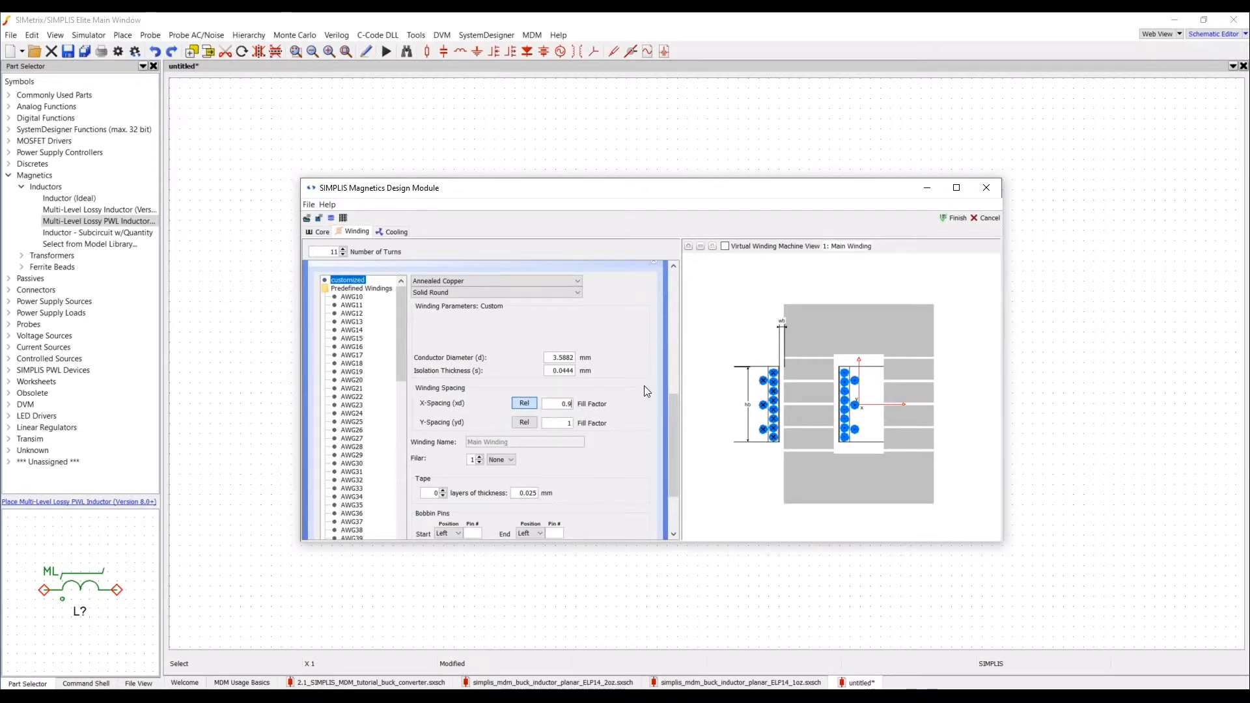
click(526, 406)
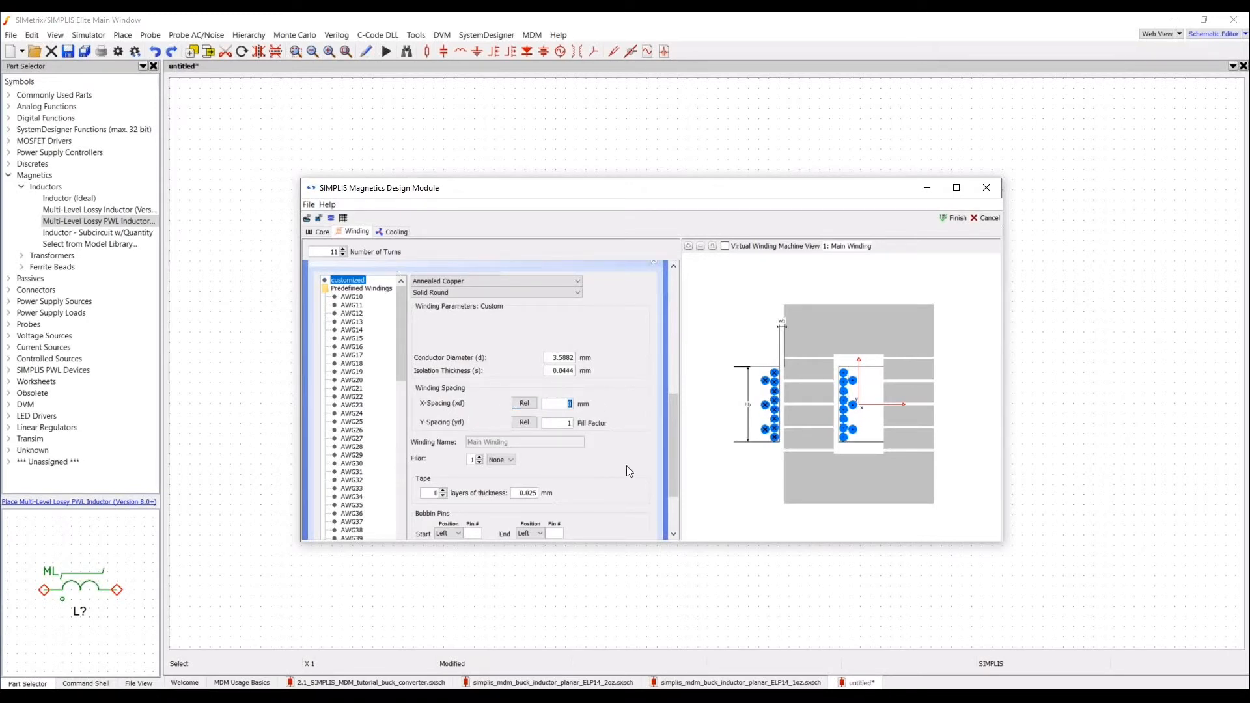
text(1)
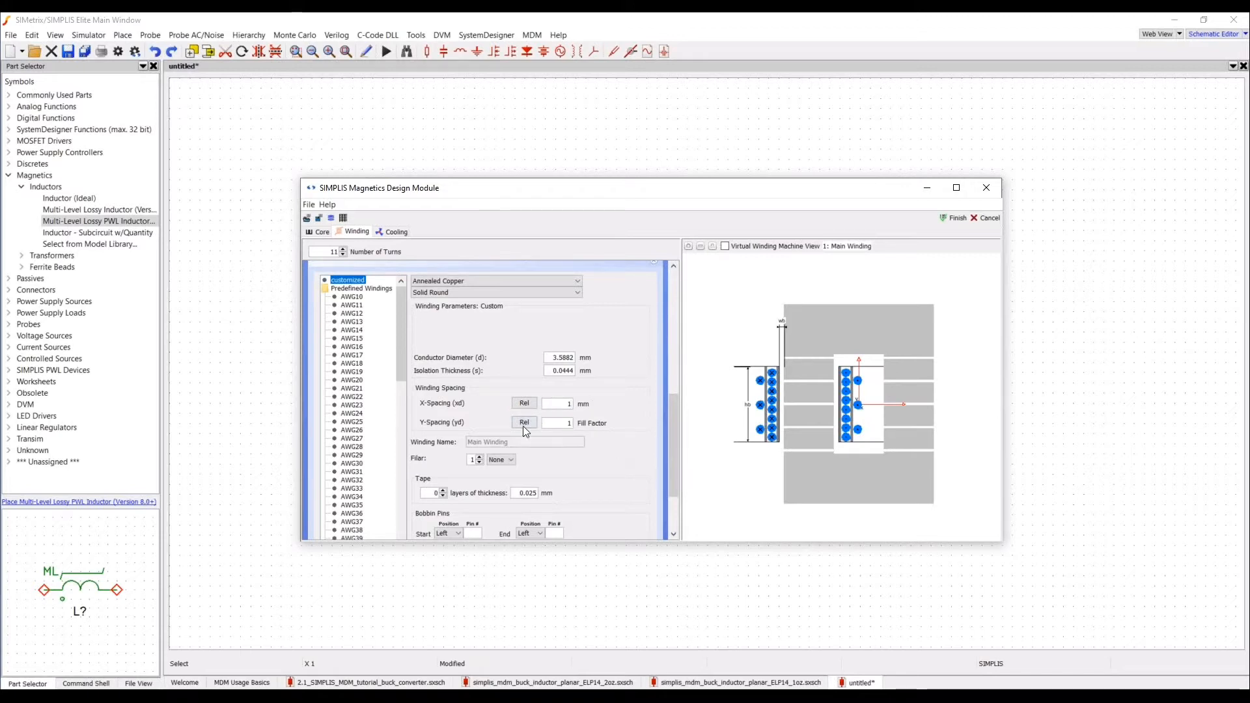
- Try a lower Y-spacing fill factor for the winding and restore it to 1
double_click(561, 424)
text(0)
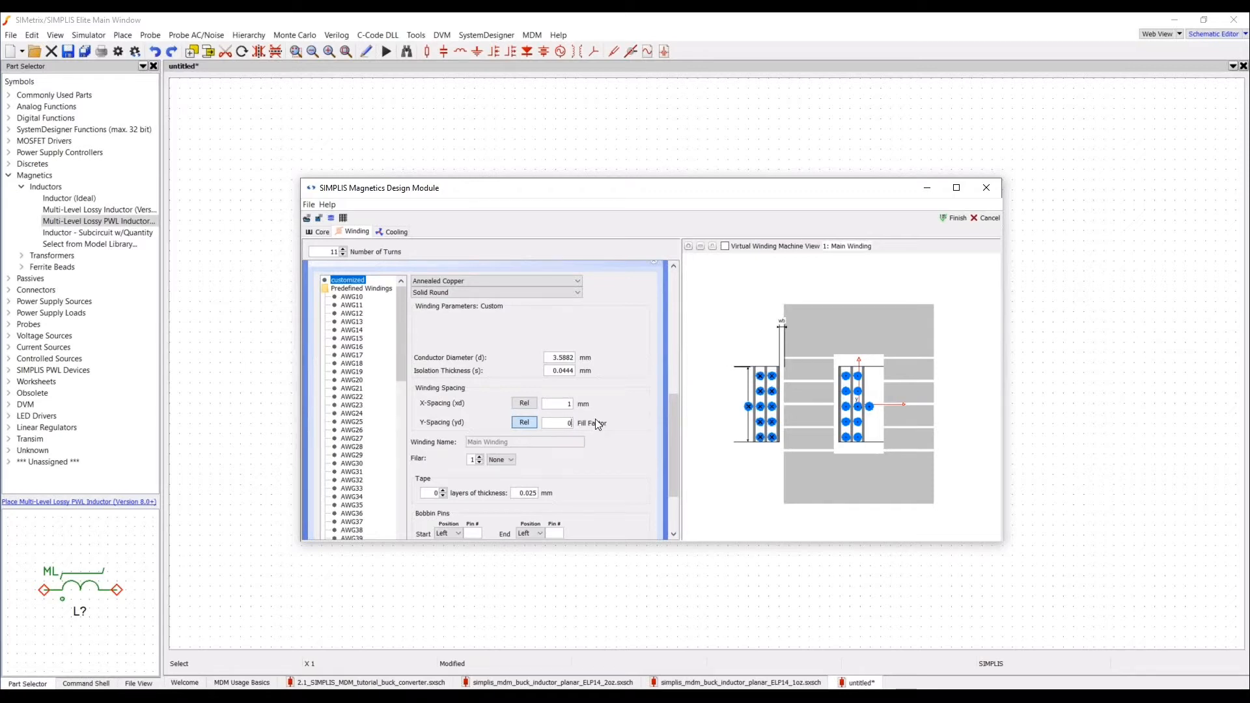
text(.61)
scroll(598, 425, down, 2)
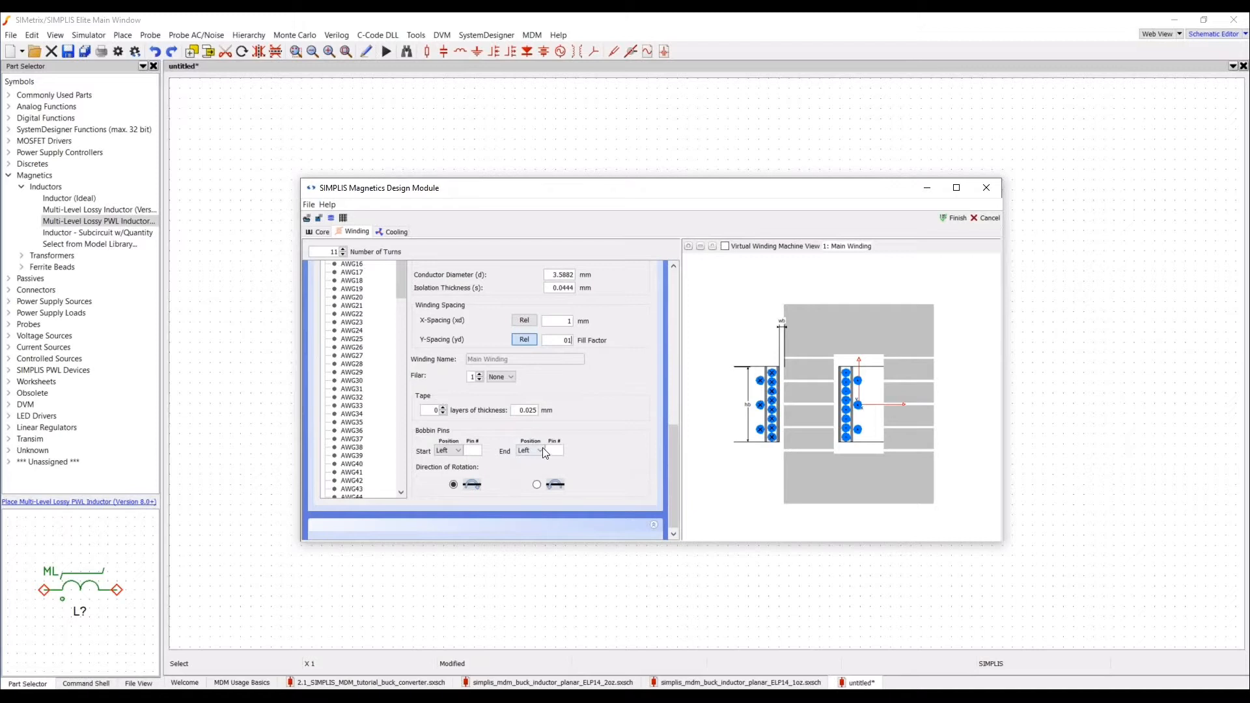
- Make the winding 2-filar, compare the X and Y strand directions in the winding view, and keep Y
click(481, 374)
click(500, 377)
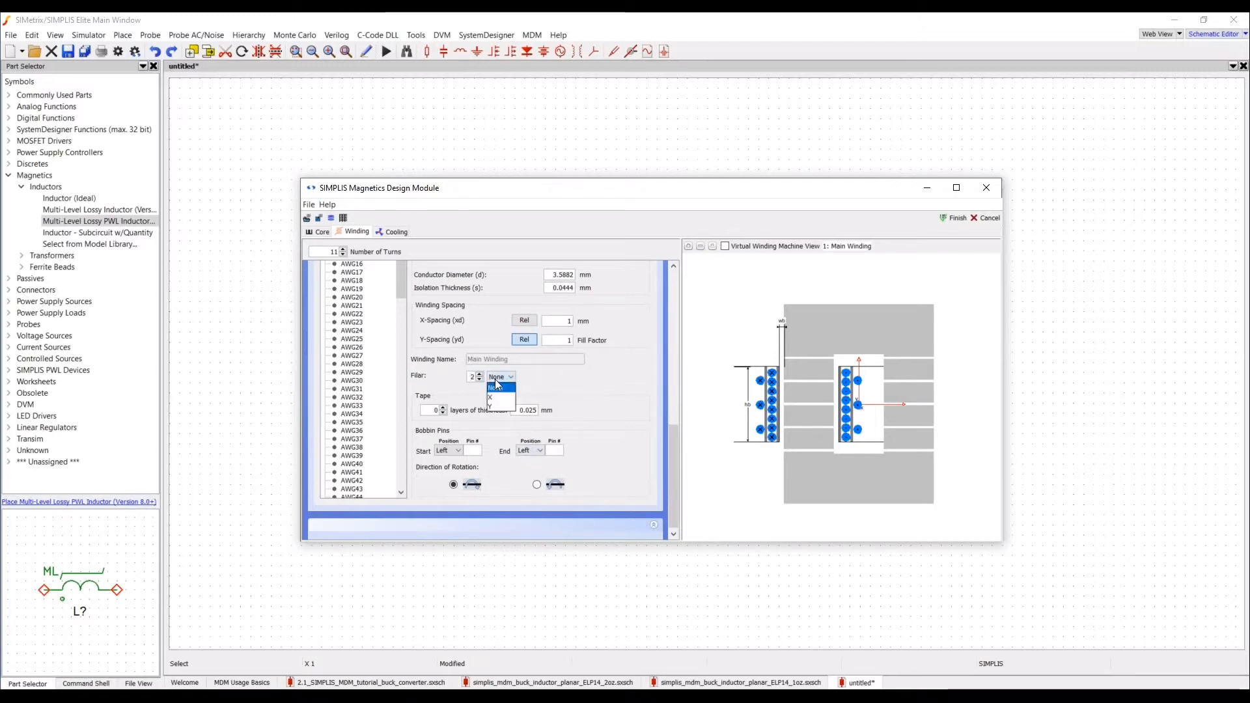
click(500, 396)
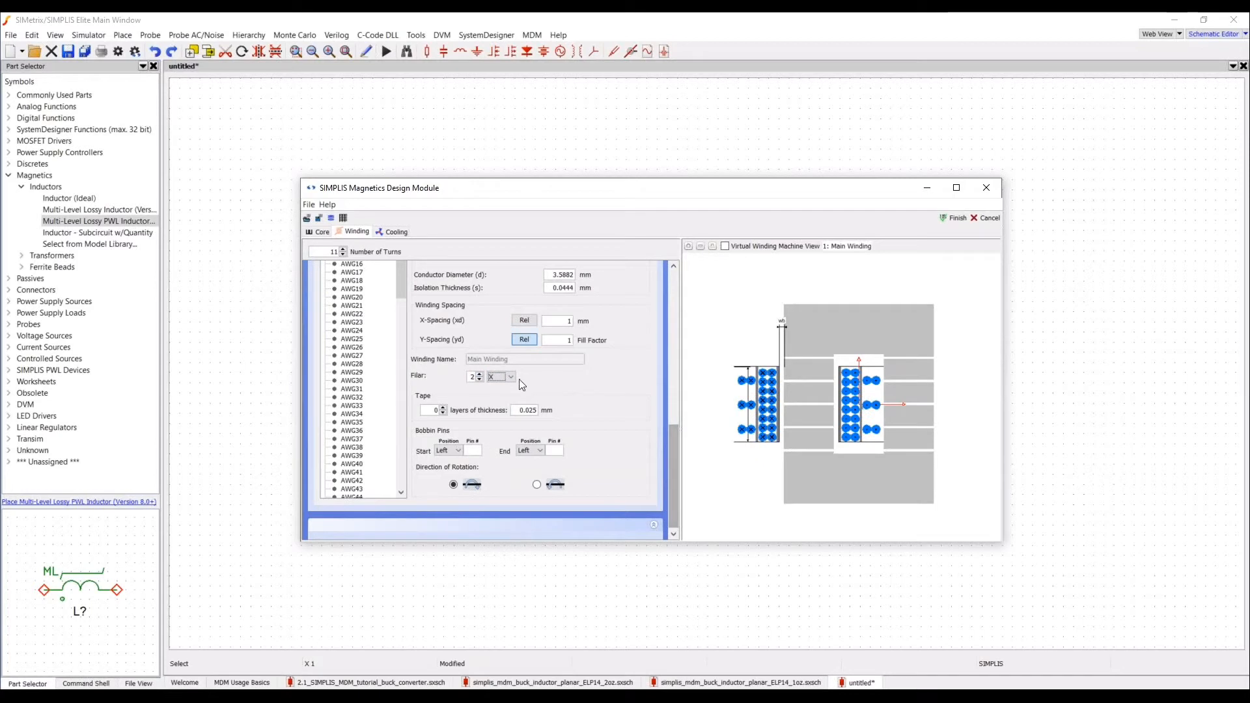
click(500, 377)
click(500, 404)
scroll(781, 401, up, 5)
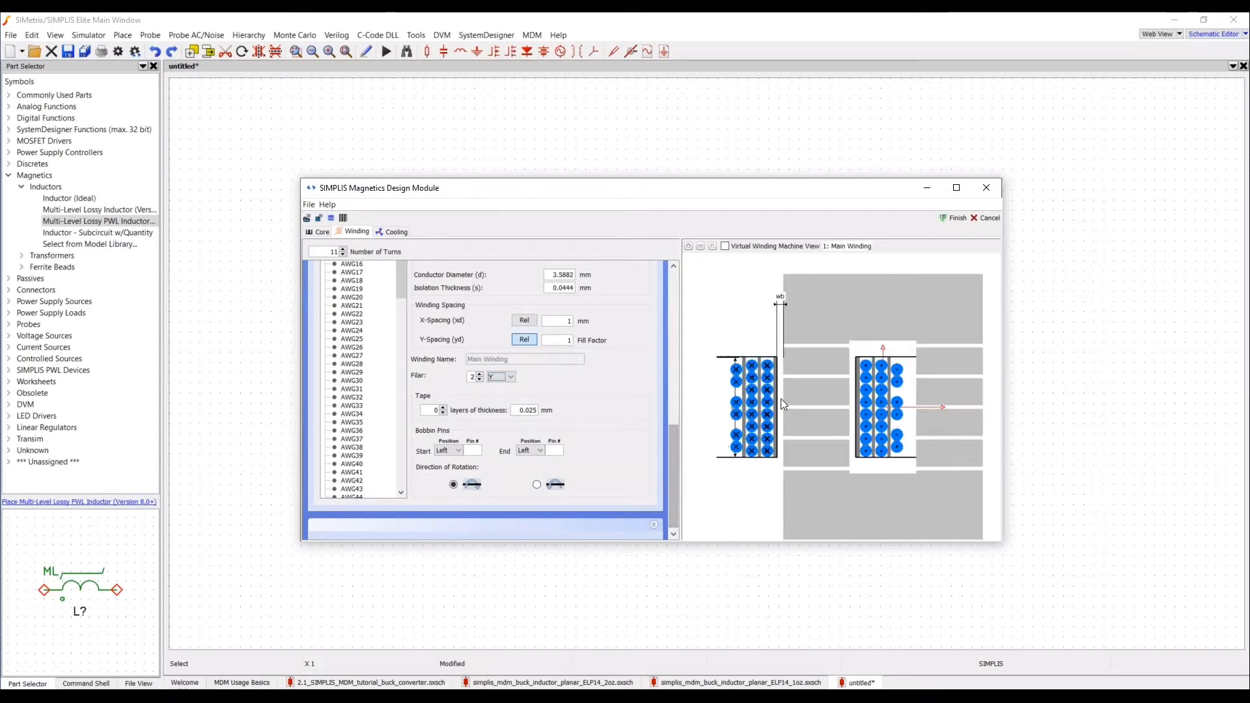
scroll(795, 405, up, 1)
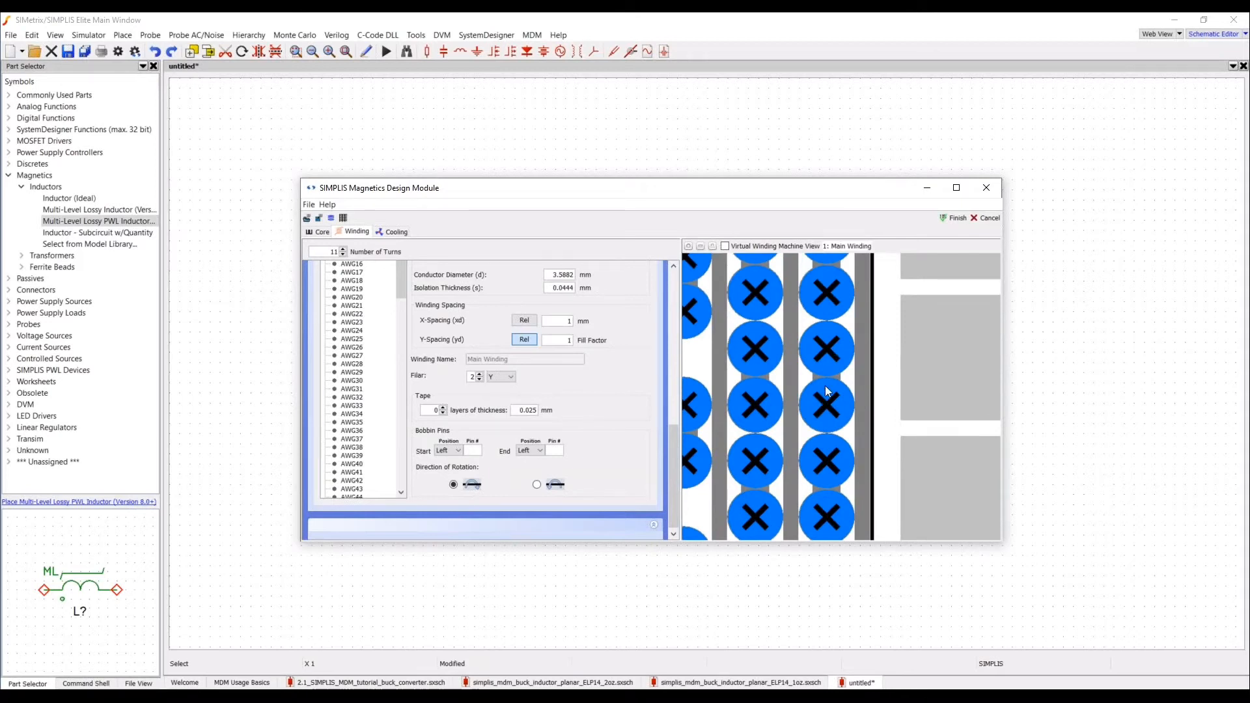
scroll(826, 420, down, 7)
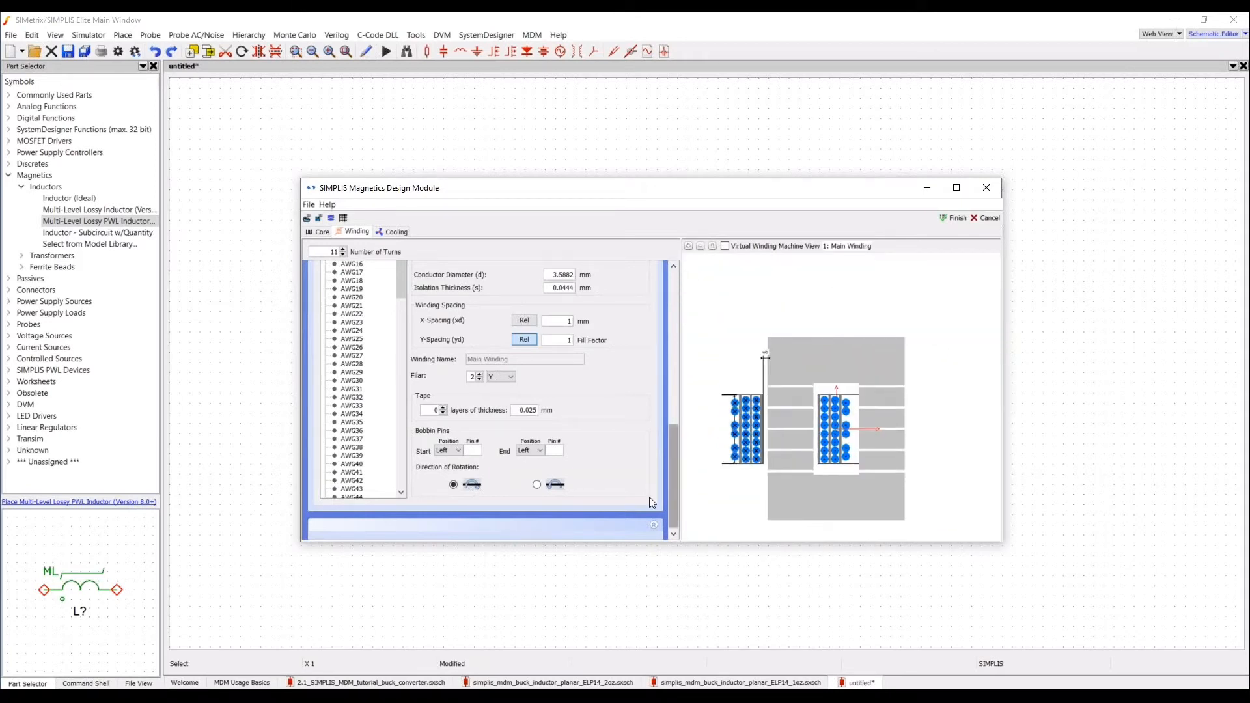
scroll(674, 502, up, 10)
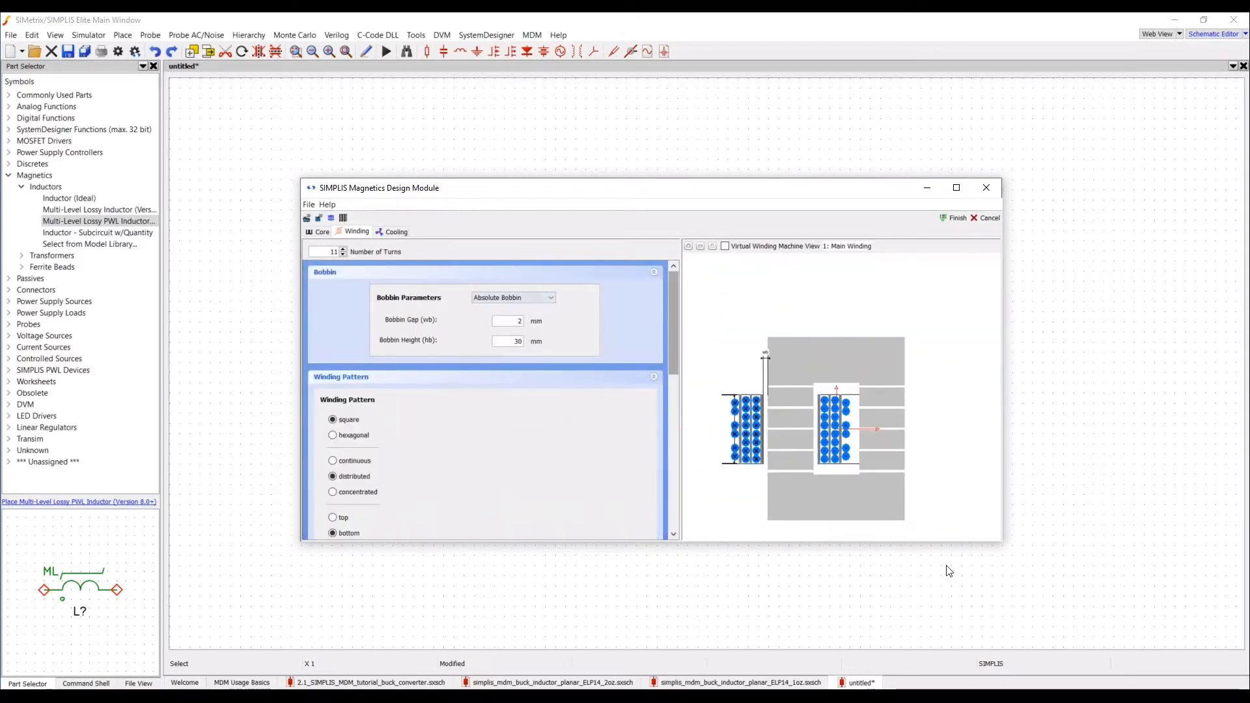
- Set the cooling concept to No thermal modeling with a temperature of 55 °C
click(398, 233)
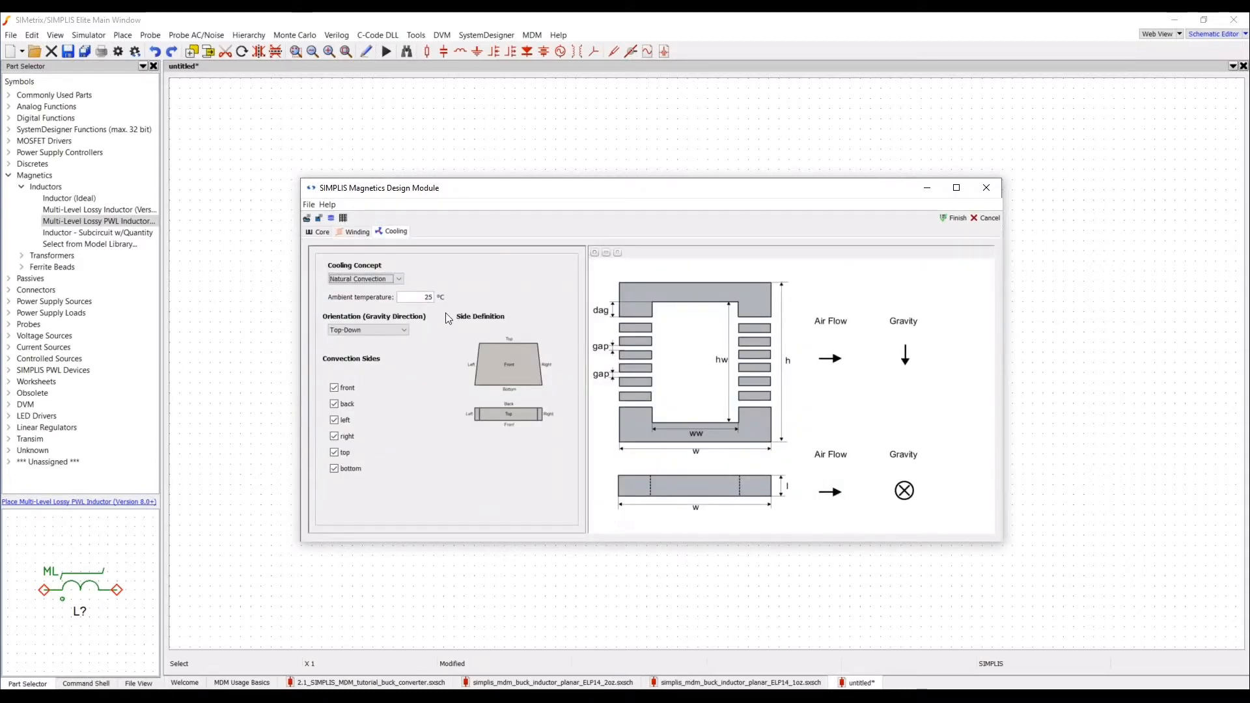
click(399, 278)
click(361, 290)
double_click(403, 297)
text(55)
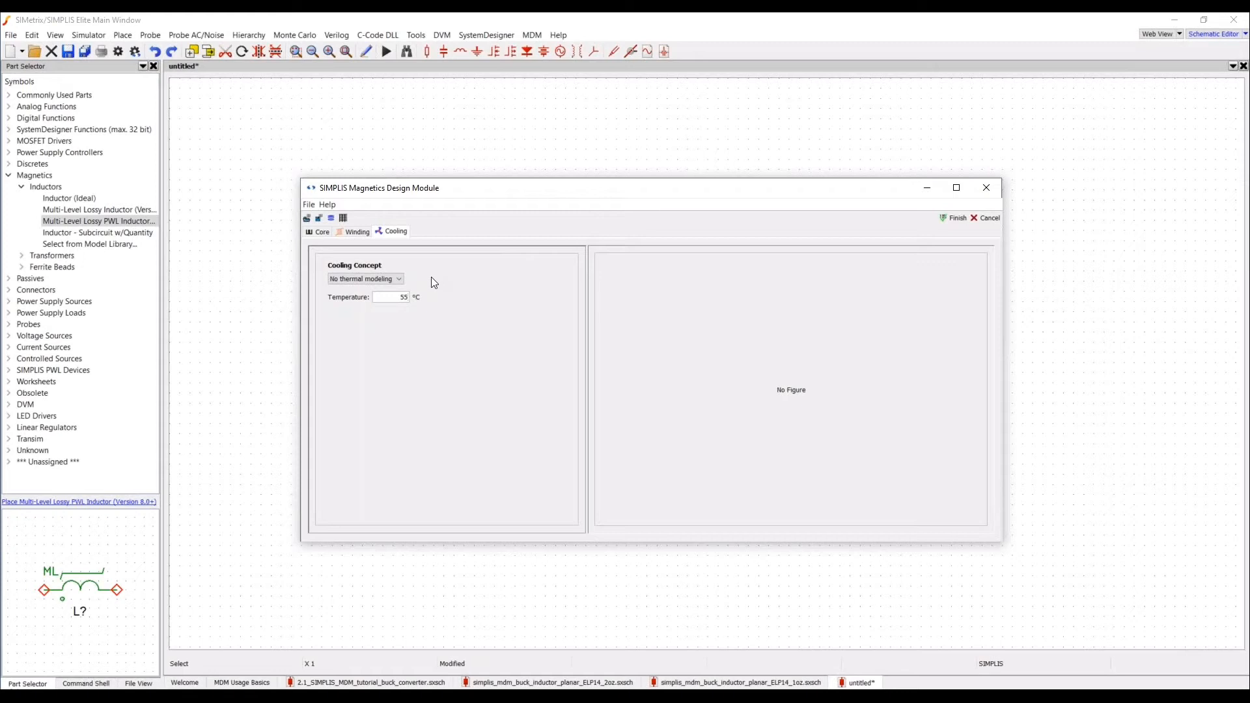
- Switch the cooling concept to Natural Convection, compare the Left-Right and Top-Down gravity orientations, and exclude the left side from convection
click(397, 278)
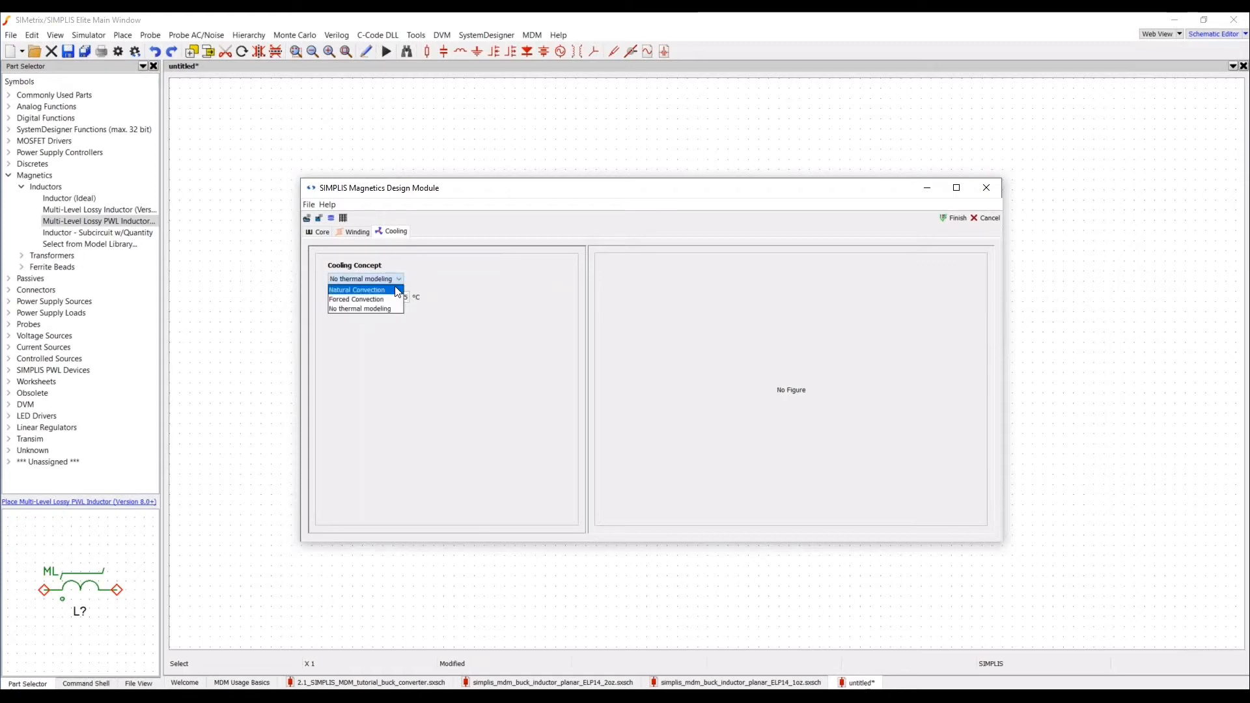
click(398, 291)
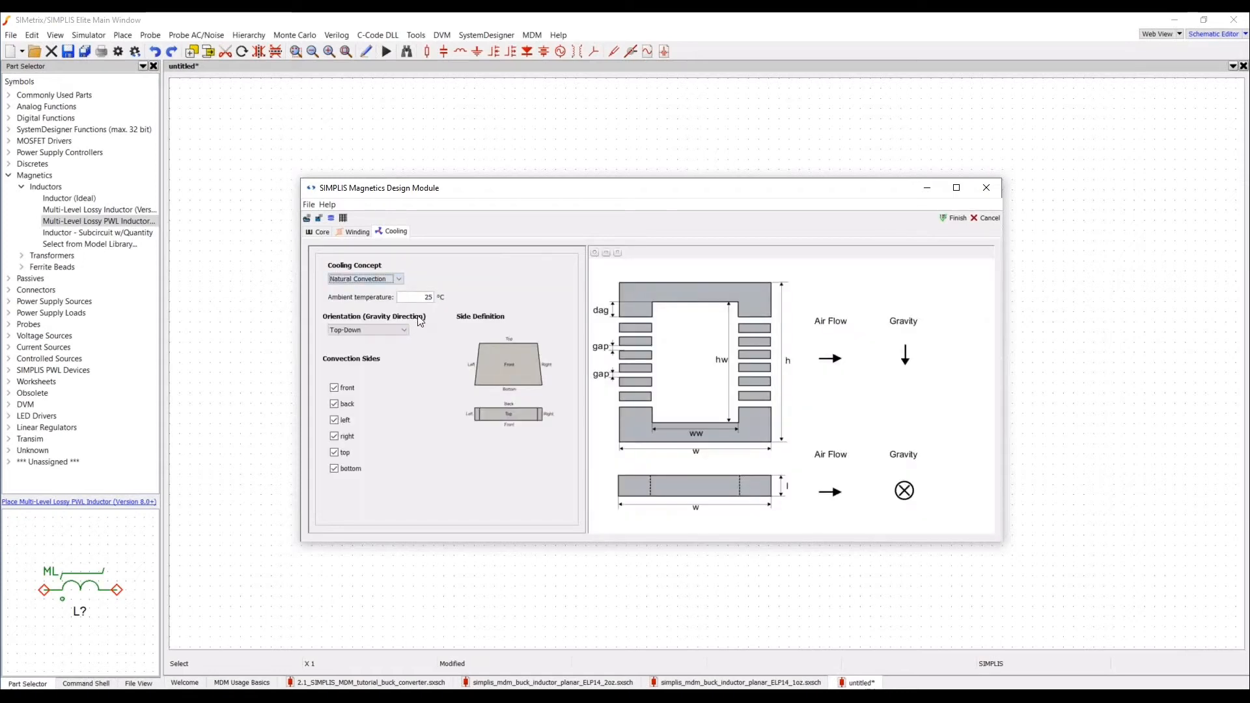
key(Tab)
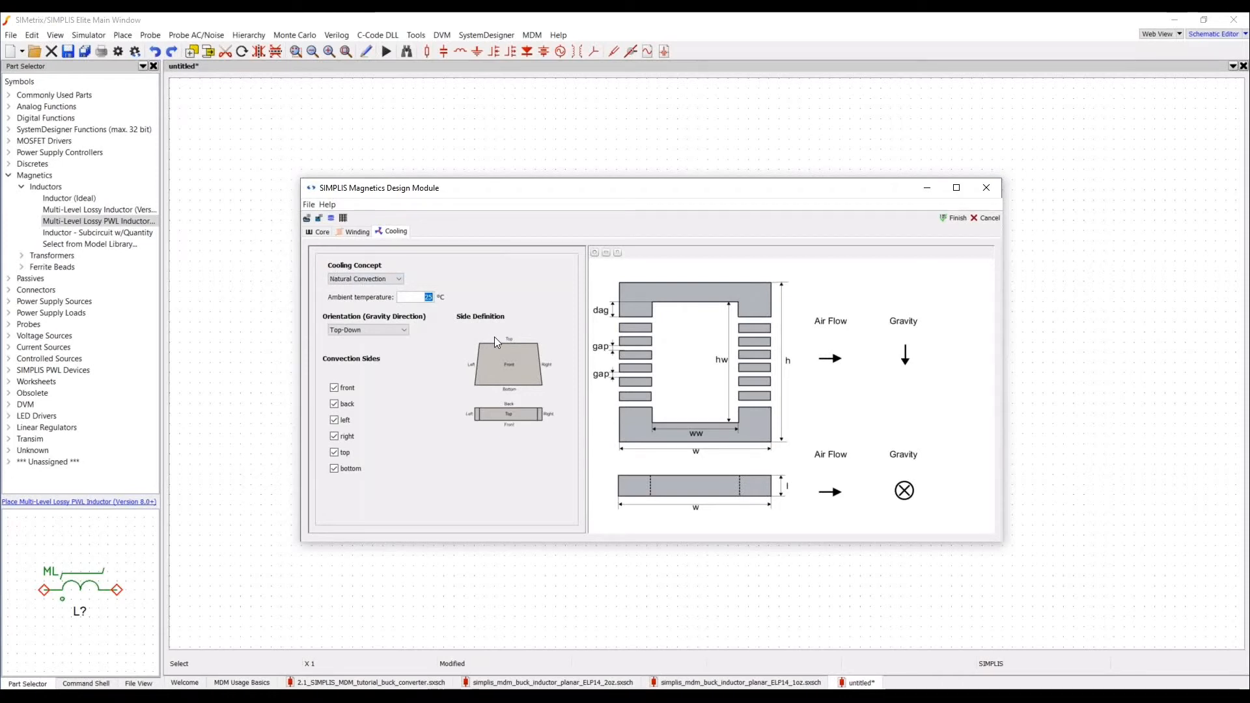
click(404, 330)
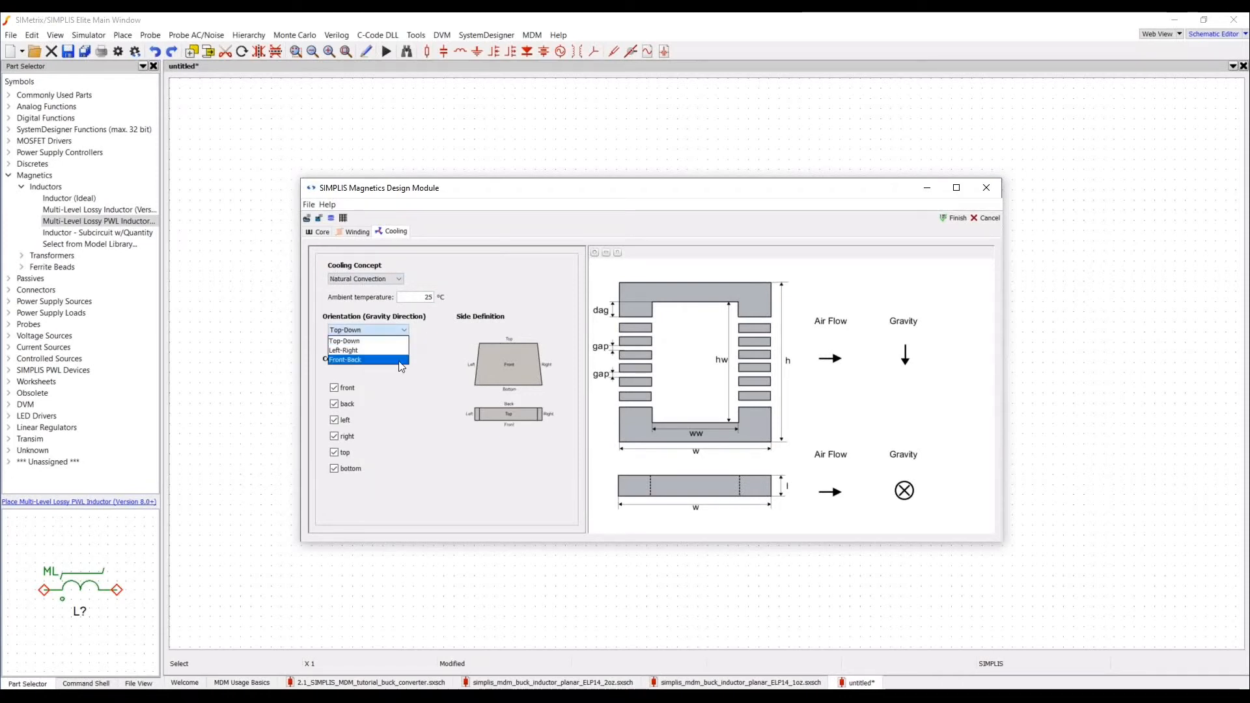
click(399, 351)
click(402, 331)
click(400, 341)
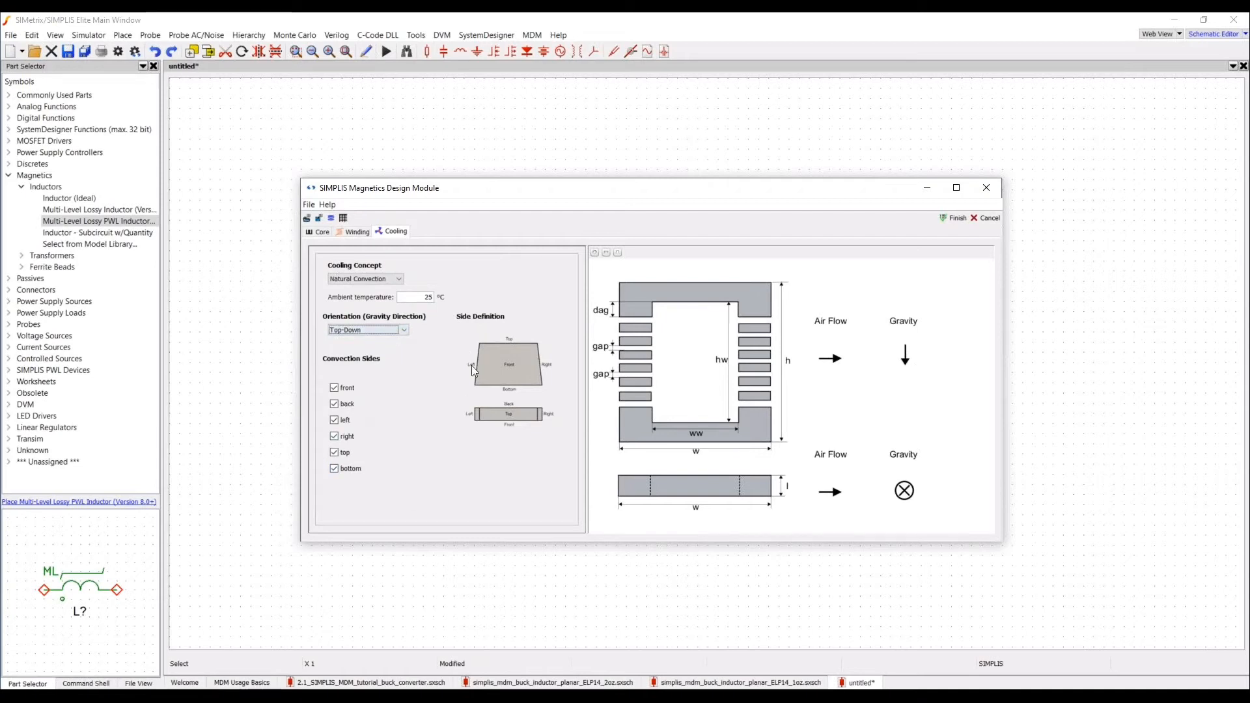
click(344, 420)
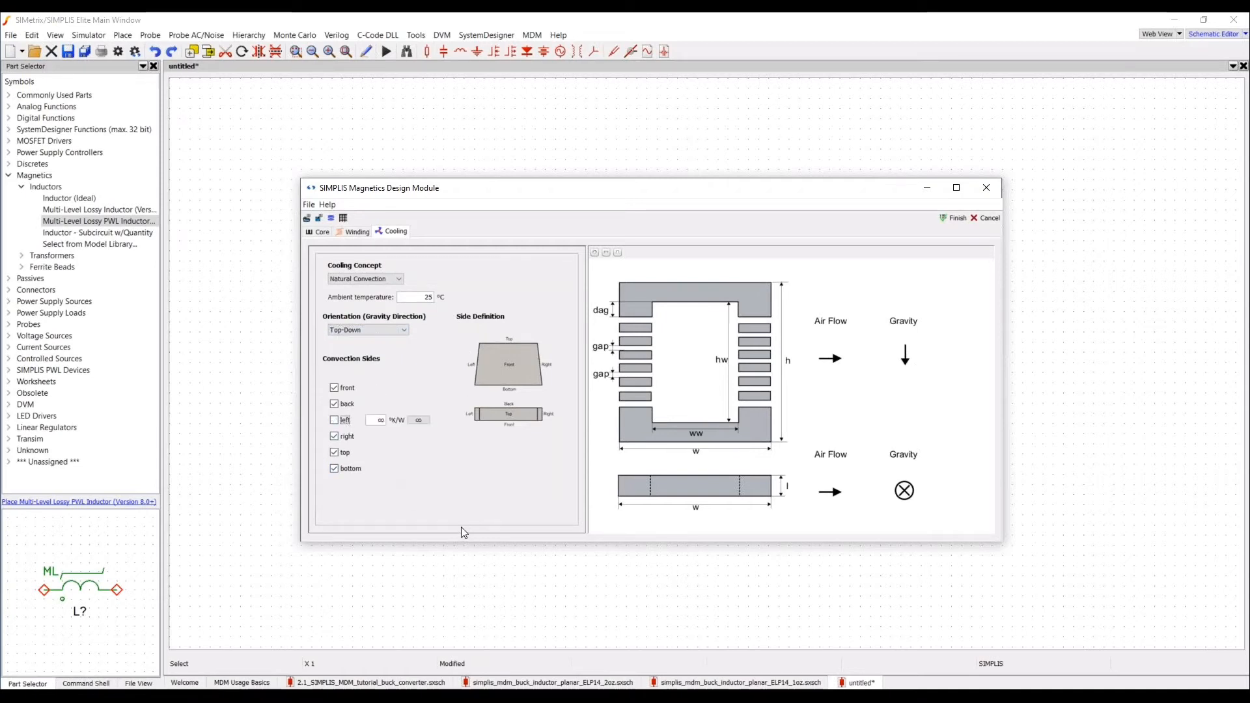
- Change the cooling concept to Forced Convection with Top-Bottom air flow at a speed of 2.5 m/s
click(366, 279)
click(358, 298)
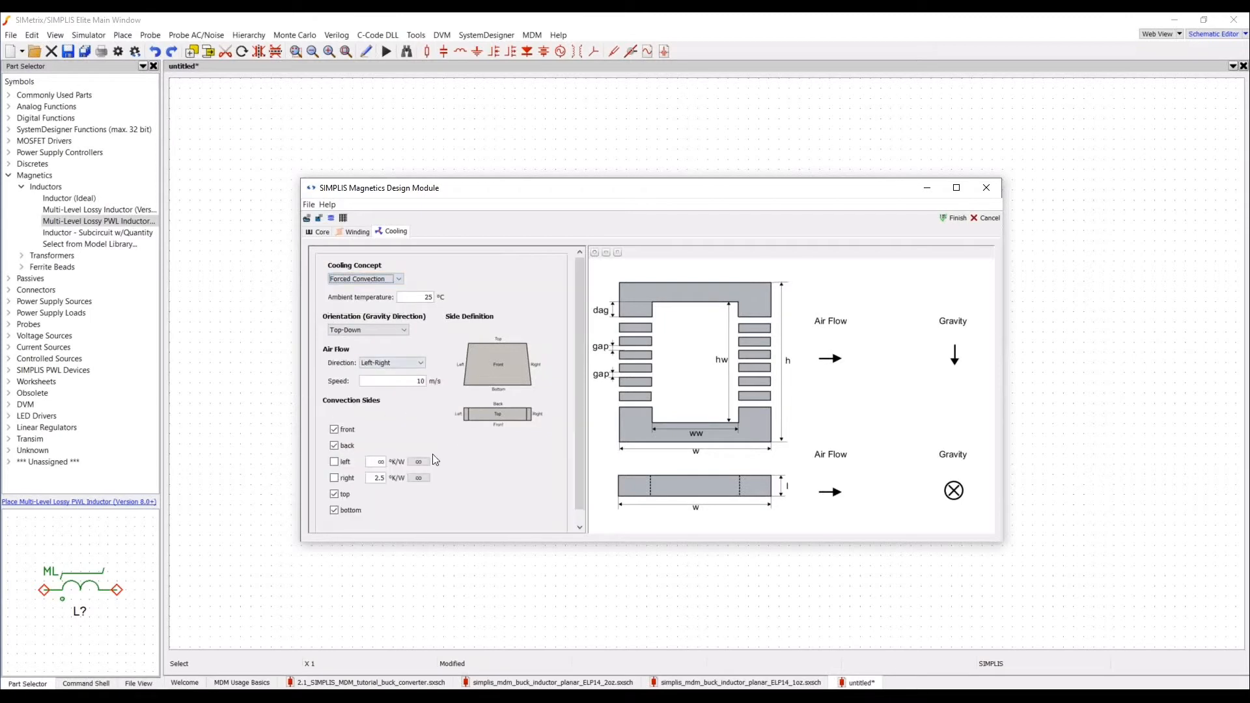
click(421, 363)
click(414, 379)
key(Tab)
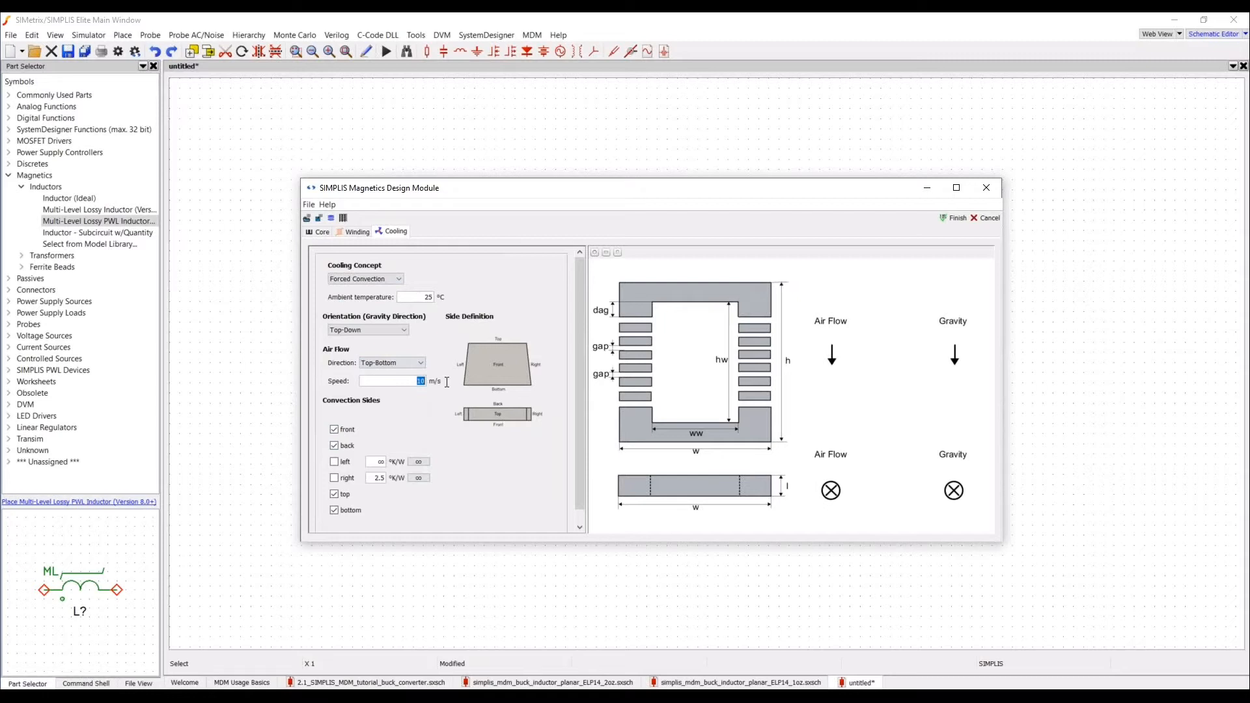
text(2.5)
- Return to the core definition, then cancel the magnetics design and the PWL inductor's parameter dialog
click(322, 232)
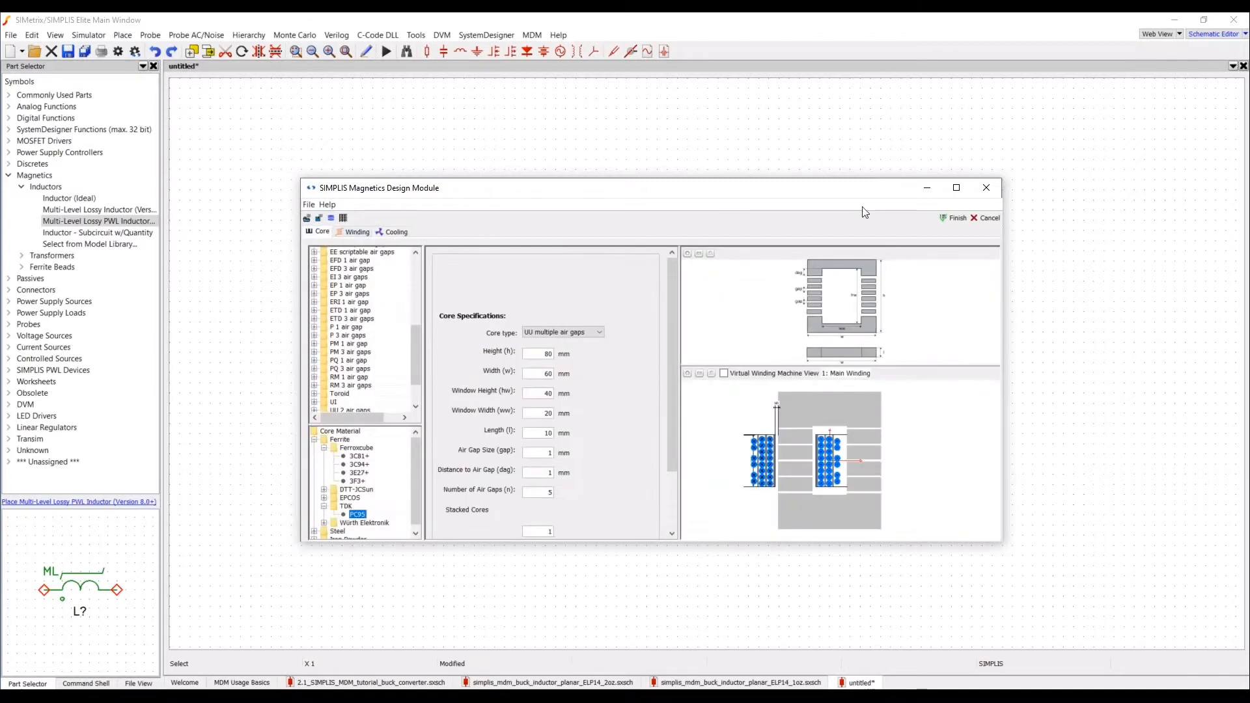
click(984, 218)
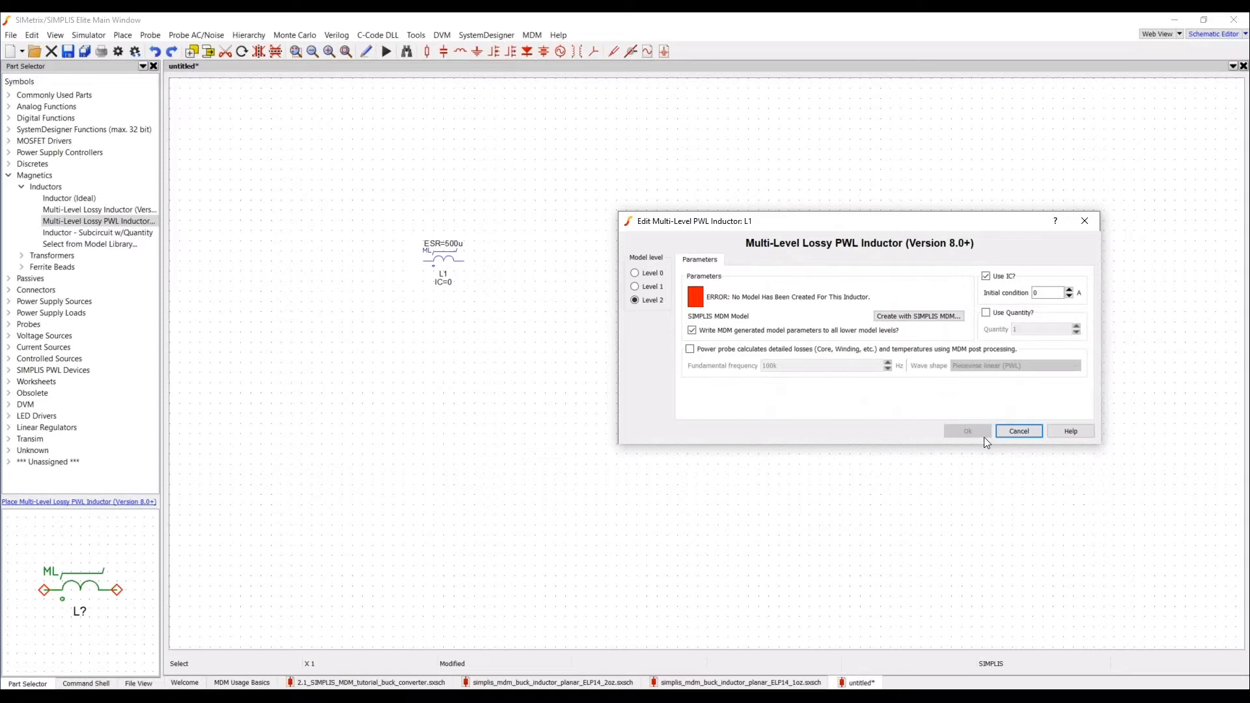
click(1025, 436)
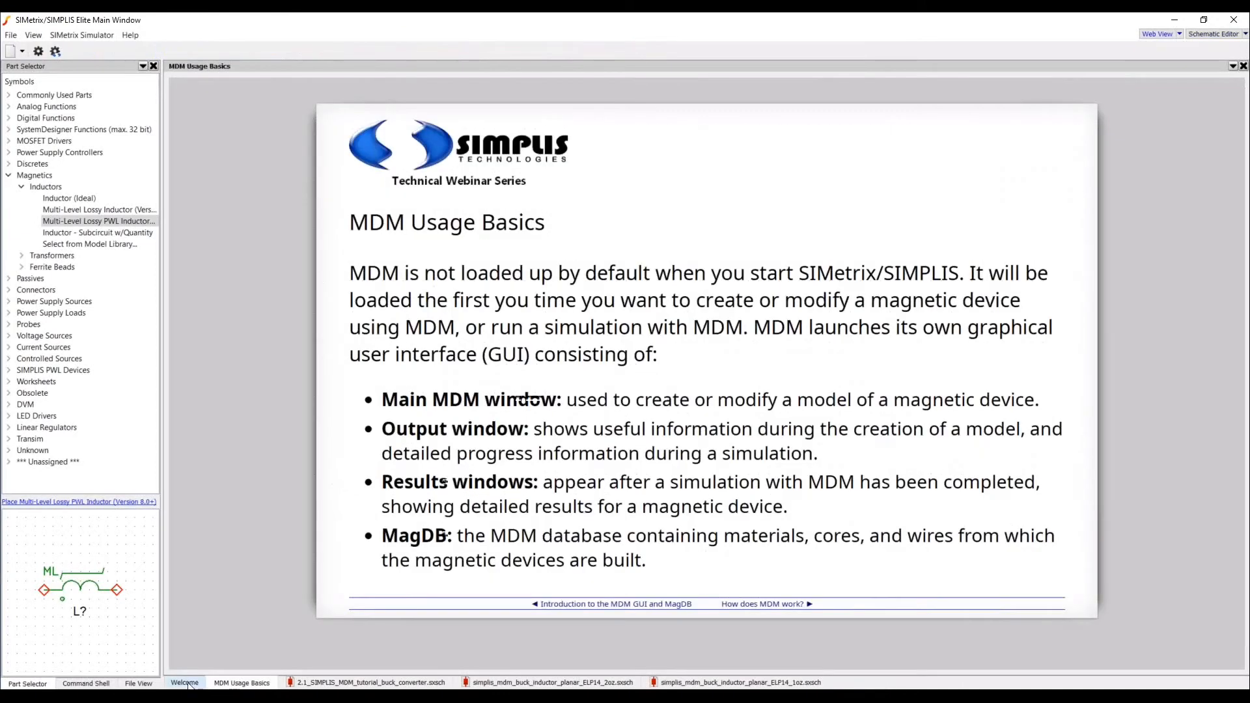
- Open the SIMPLIS MDM Buck Converter schematic from the MDM Example Circuits page
click(184, 682)
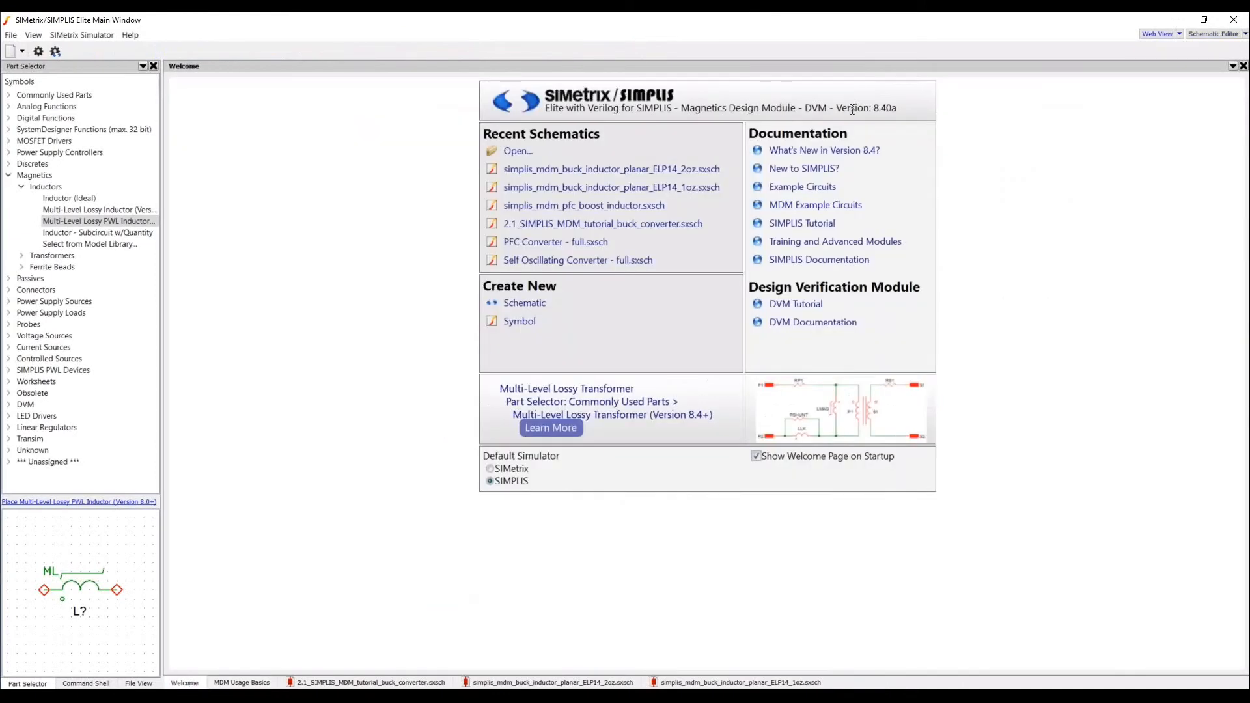
click(845, 204)
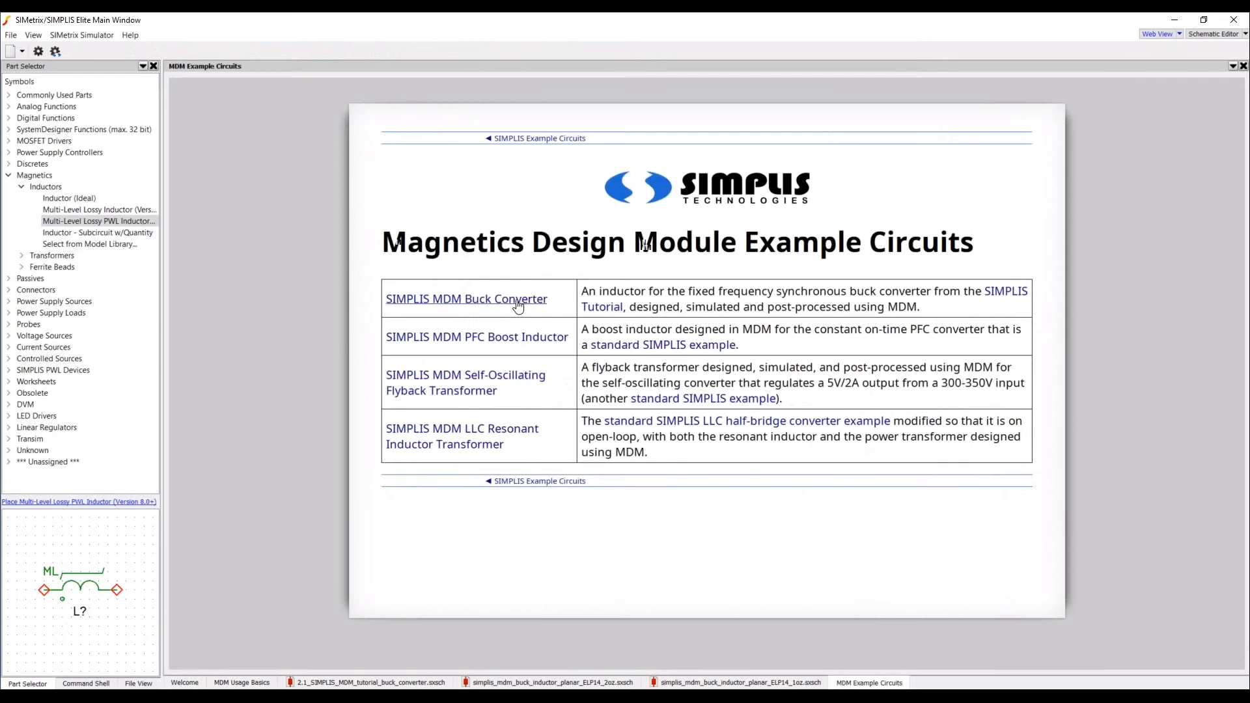
click(518, 306)
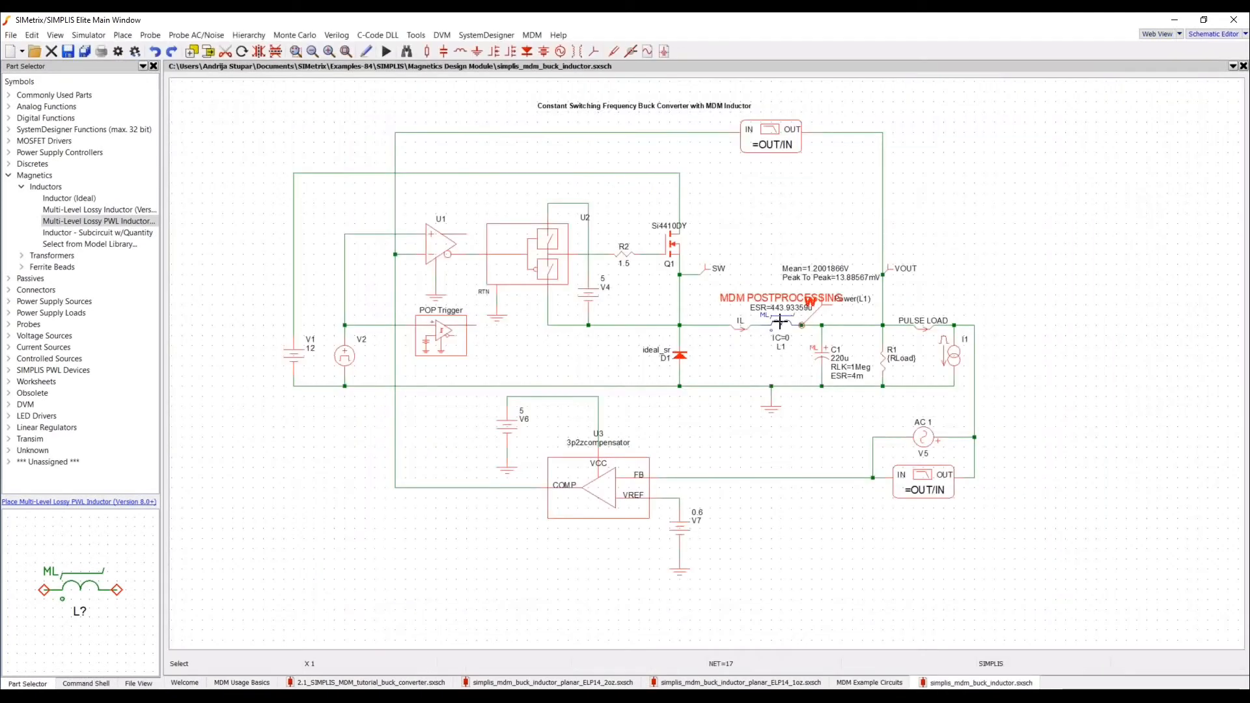
- Open buck inductor L1 in the Magnetics Design Module and review its core shape, core material and winding definition
double_click(784, 325)
key(Escape)
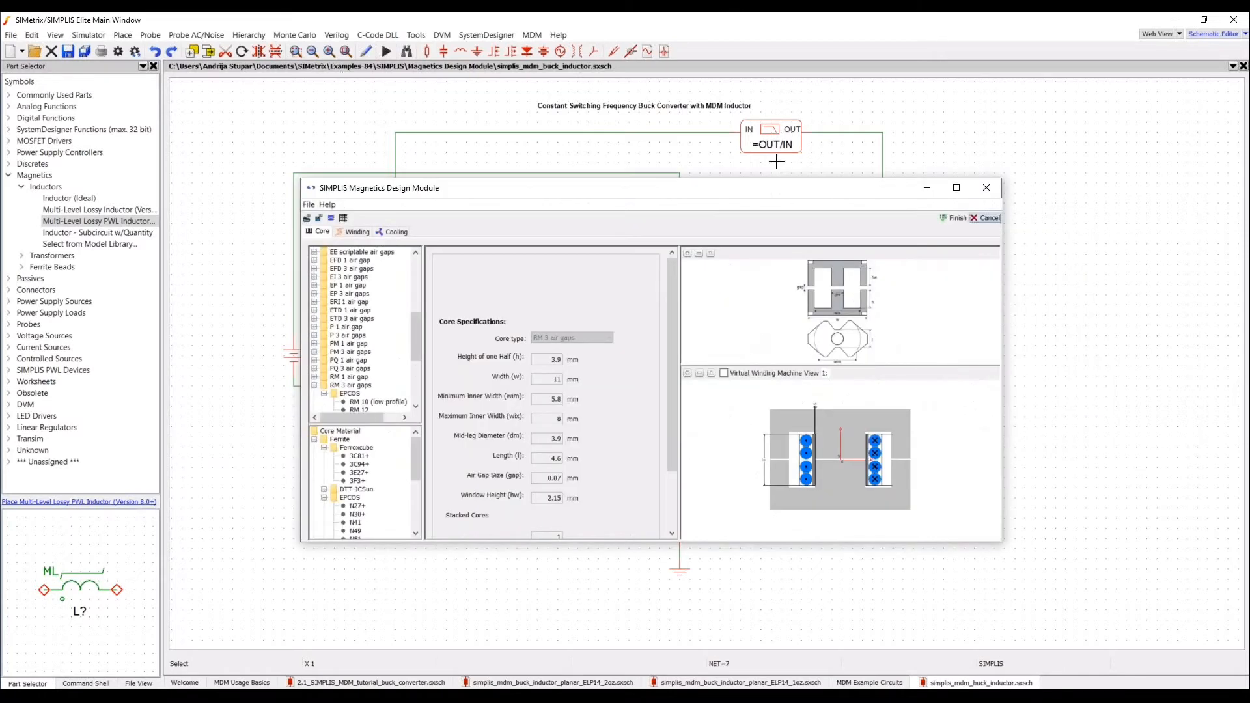
drag(770, 192, 718, 167)
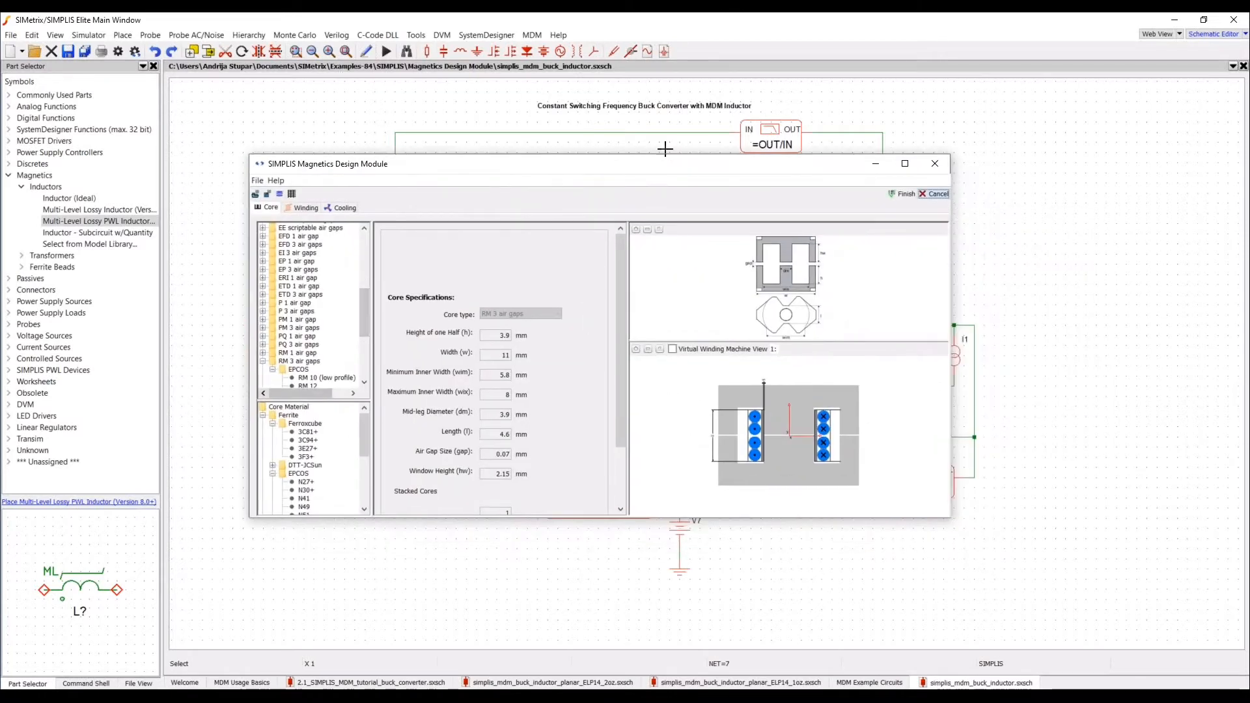
drag(620, 355, 616, 326)
drag(362, 315, 364, 341)
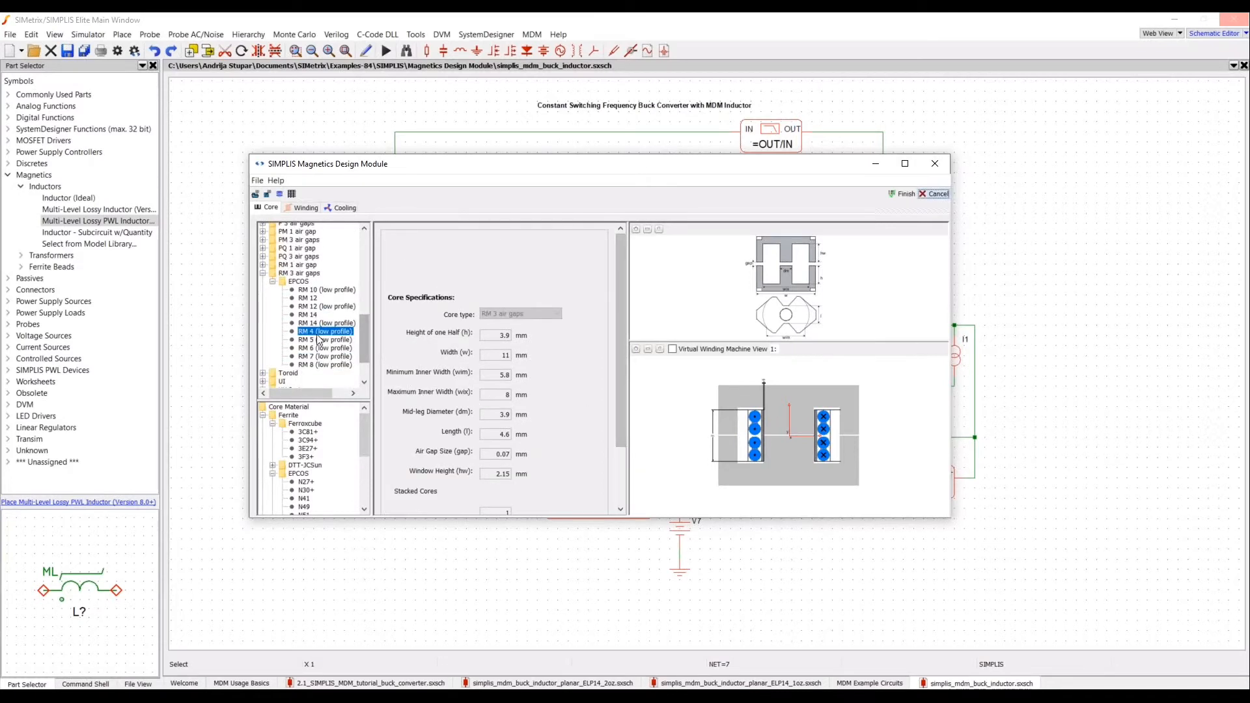
drag(364, 443, 365, 452)
drag(365, 452, 365, 458)
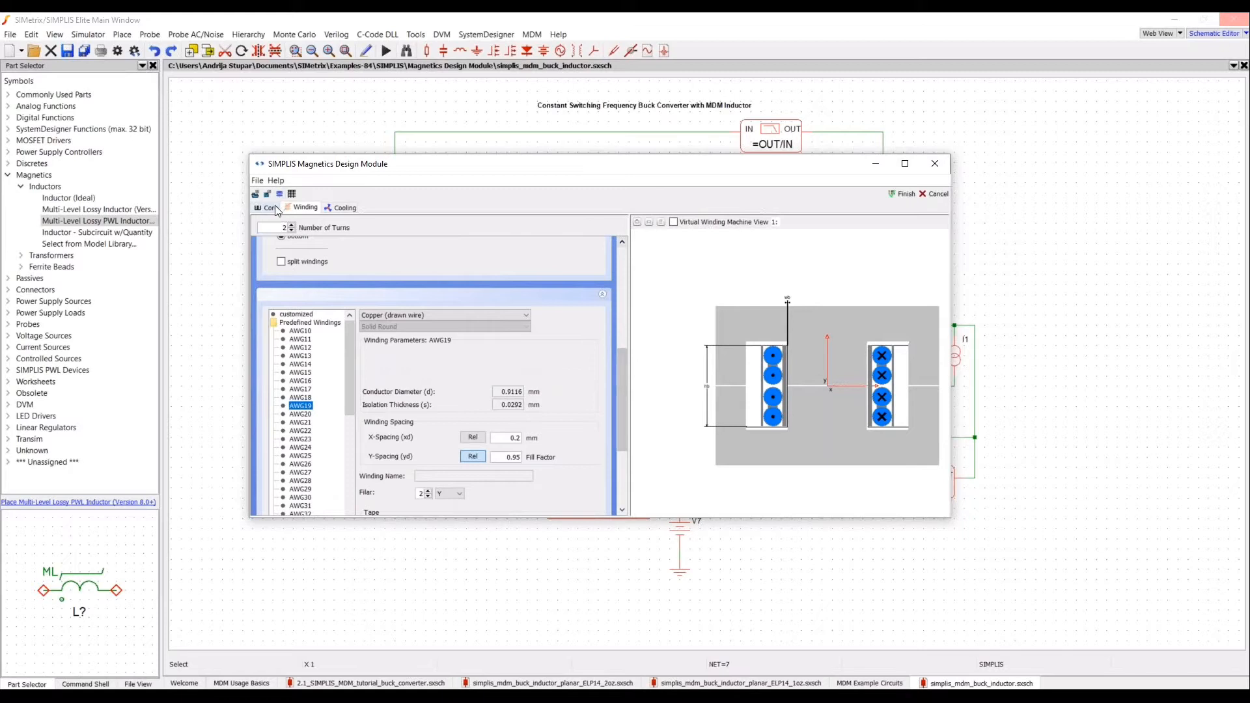
click(276, 209)
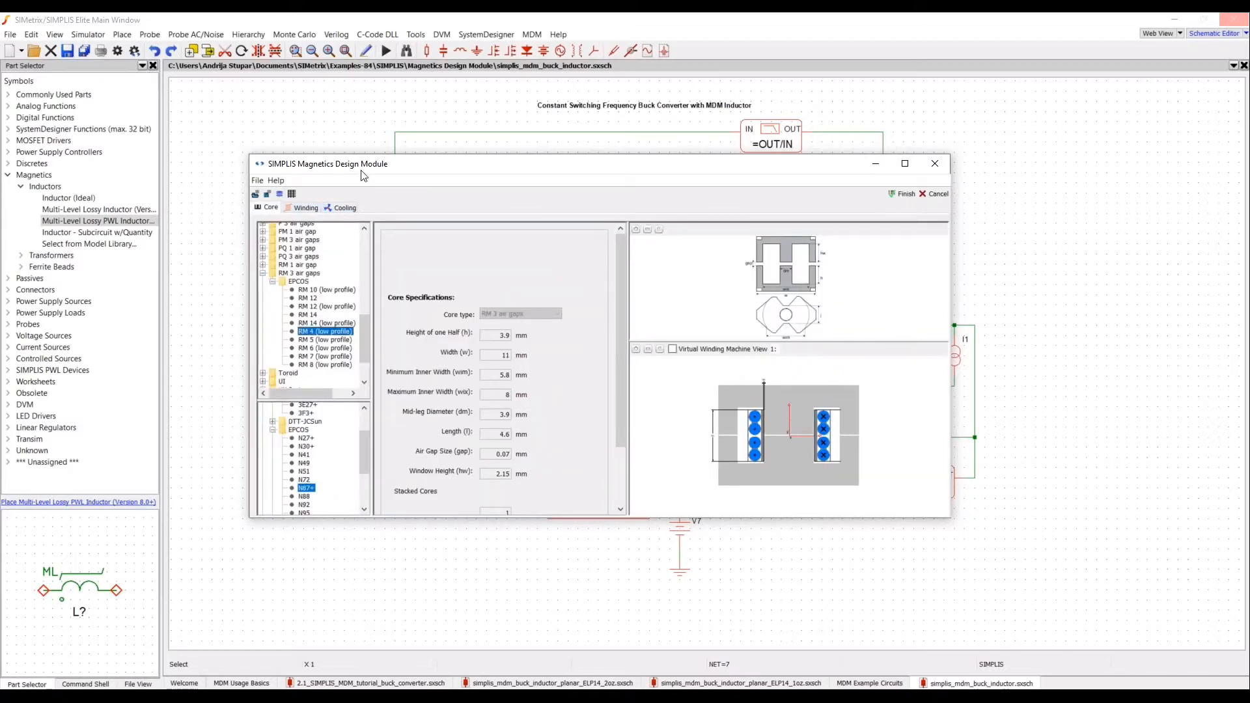
- Show the MDM Status Window, place it beside the design window, and revisit the inductor's winding and core definitions
click(291, 195)
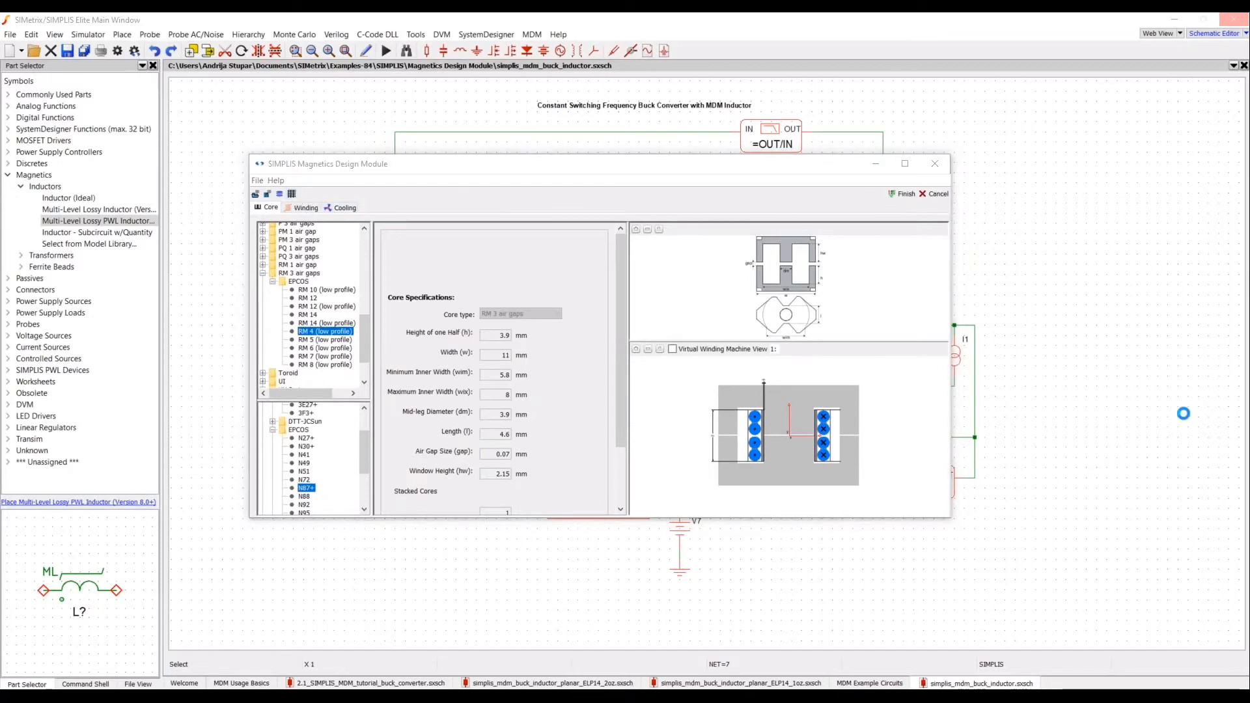
drag(1248, 102, 937, 352)
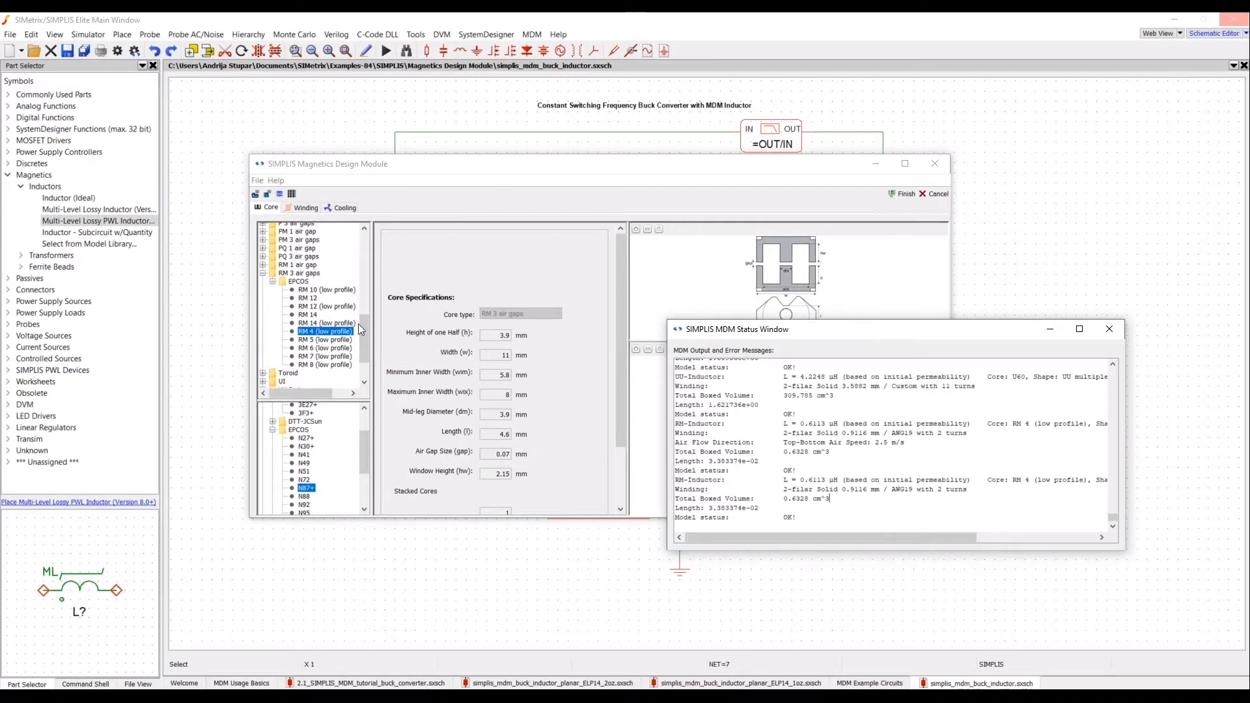
click(306, 209)
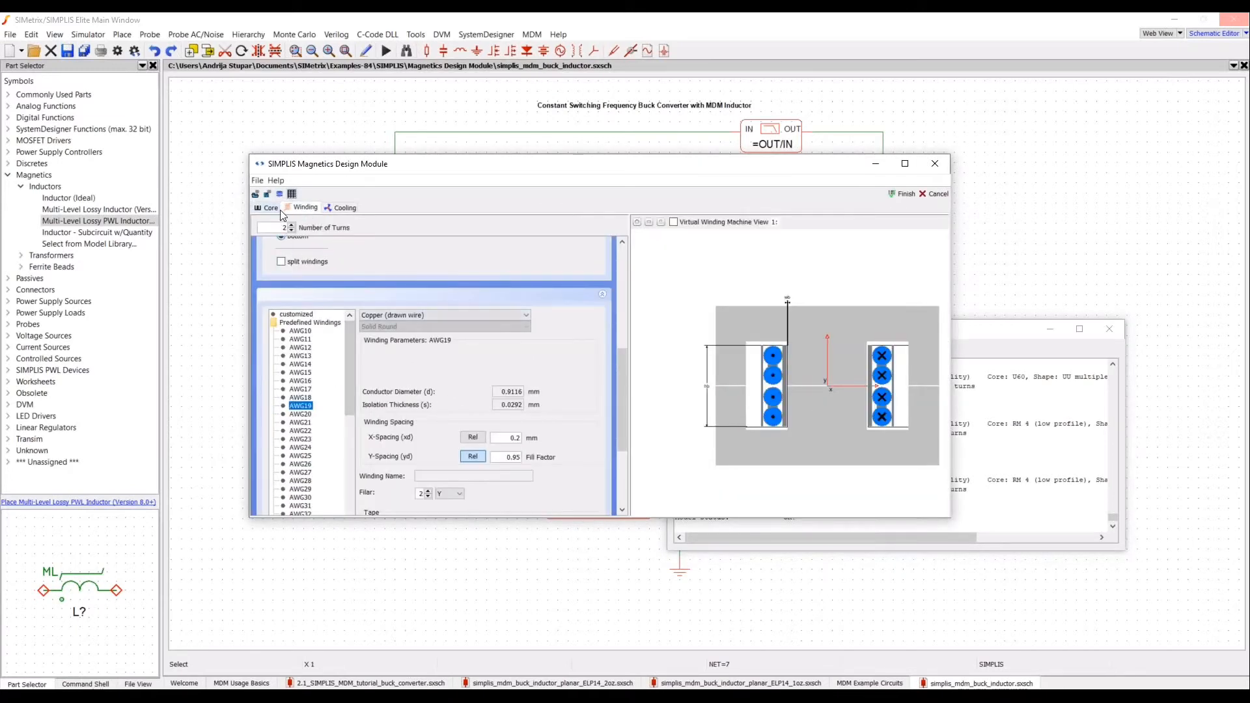
click(270, 207)
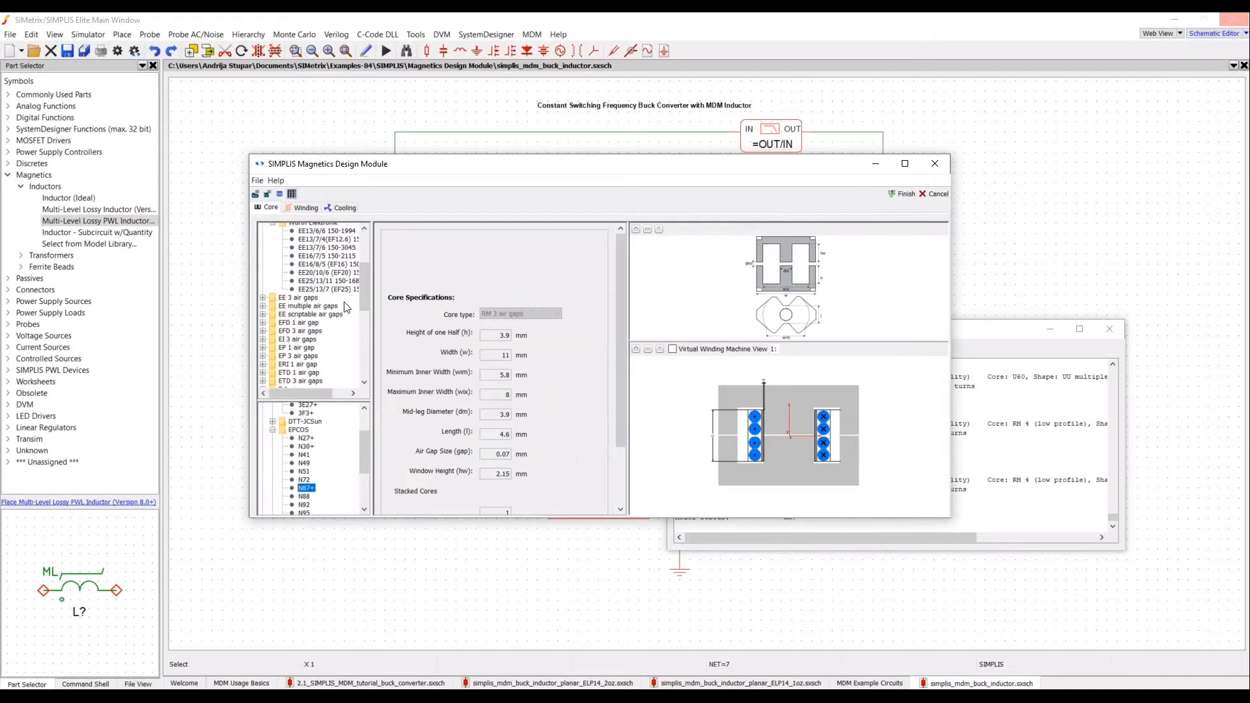
- Open the MagDB database and look through its core dimensions, conductor materials, conductor dimensions and core materials
click(279, 197)
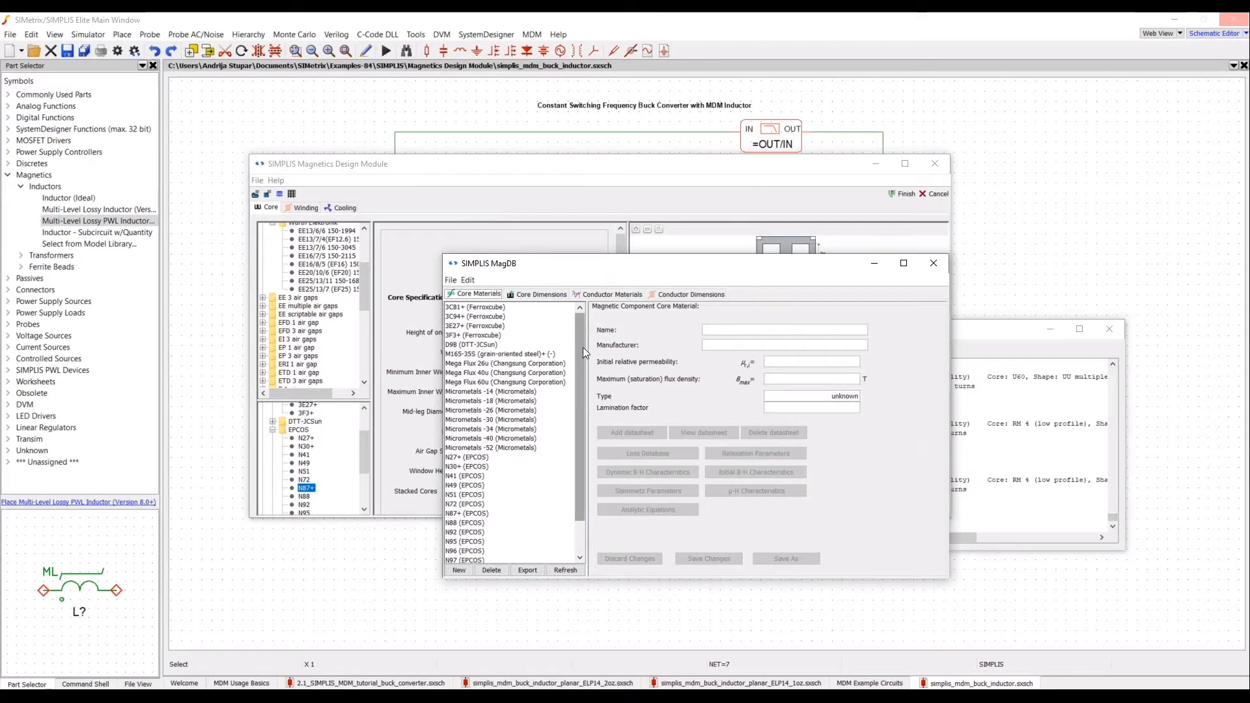
click(538, 294)
click(607, 295)
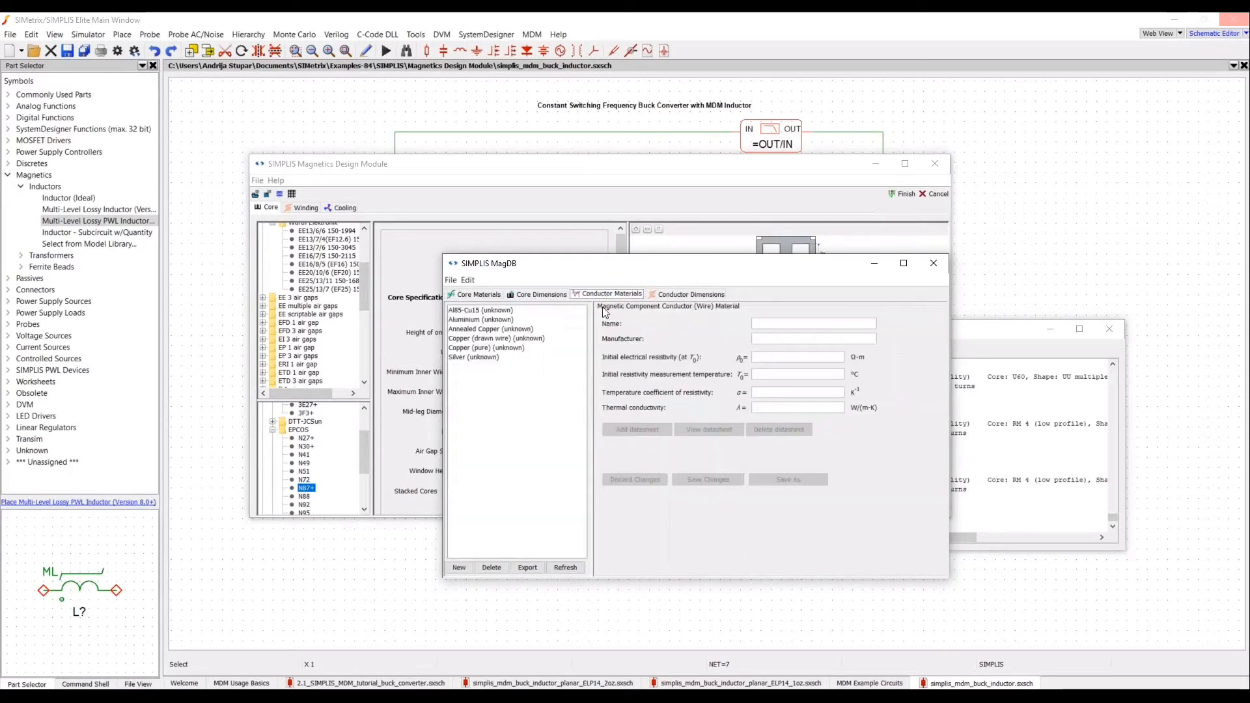
click(681, 294)
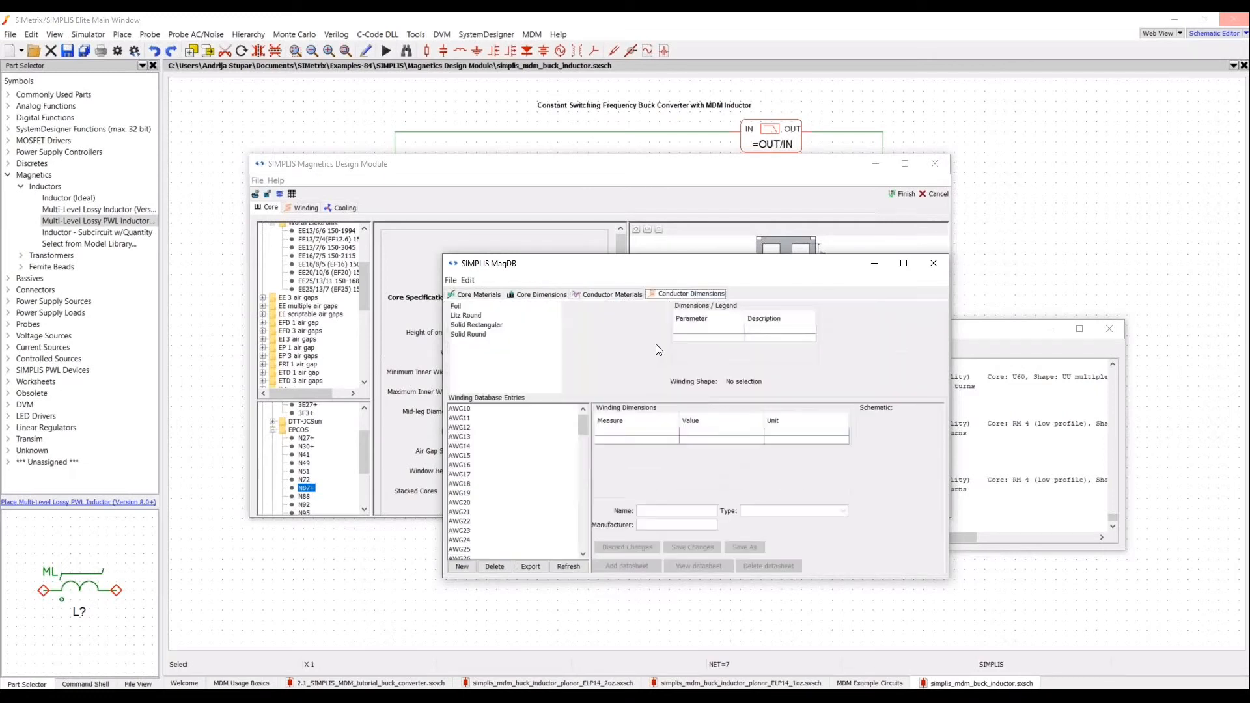
click(484, 294)
- Finish the L1 inductor design and arrange the MagDB window beside the MDM Status Window, with MagDB in front
click(551, 165)
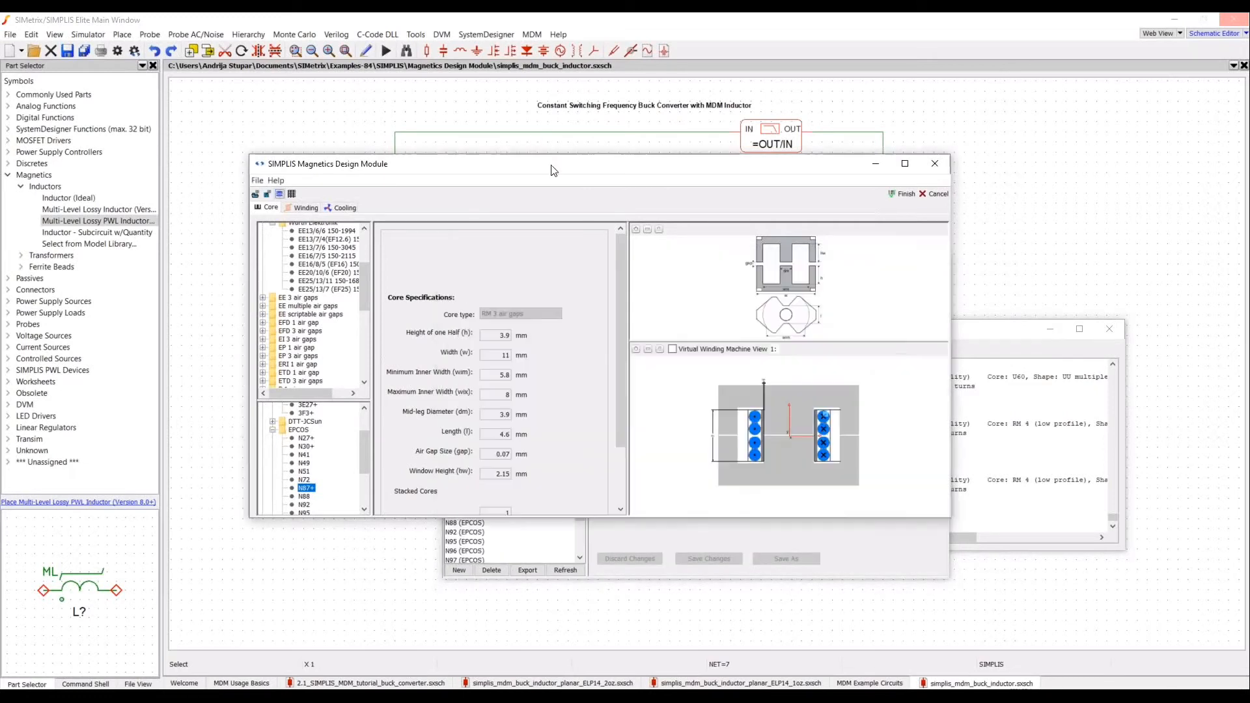
click(900, 194)
drag(747, 266, 462, 223)
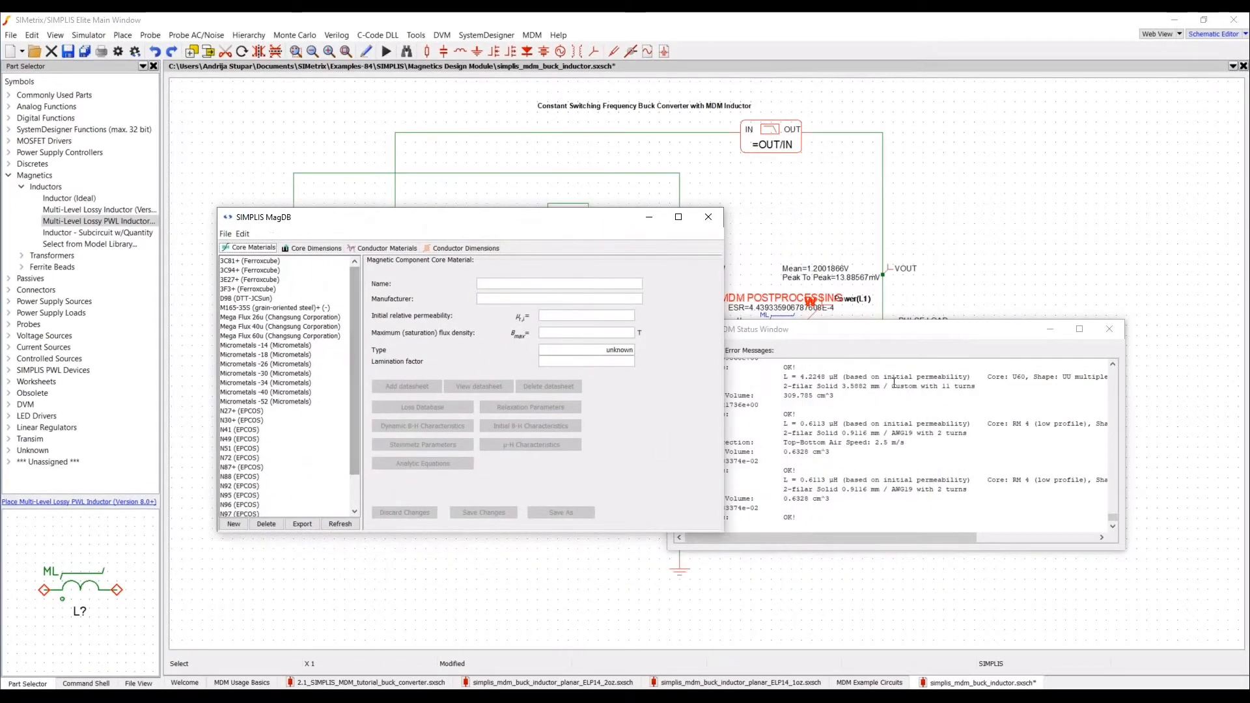
click(881, 362)
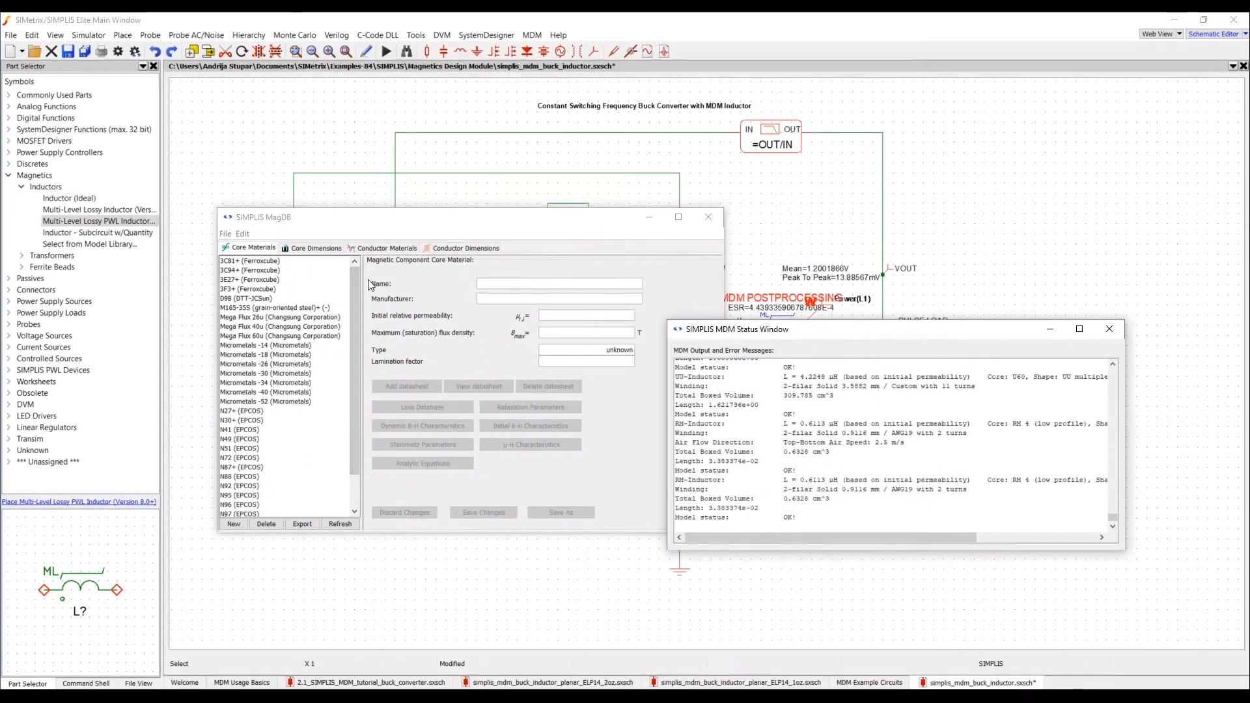
click(384, 237)
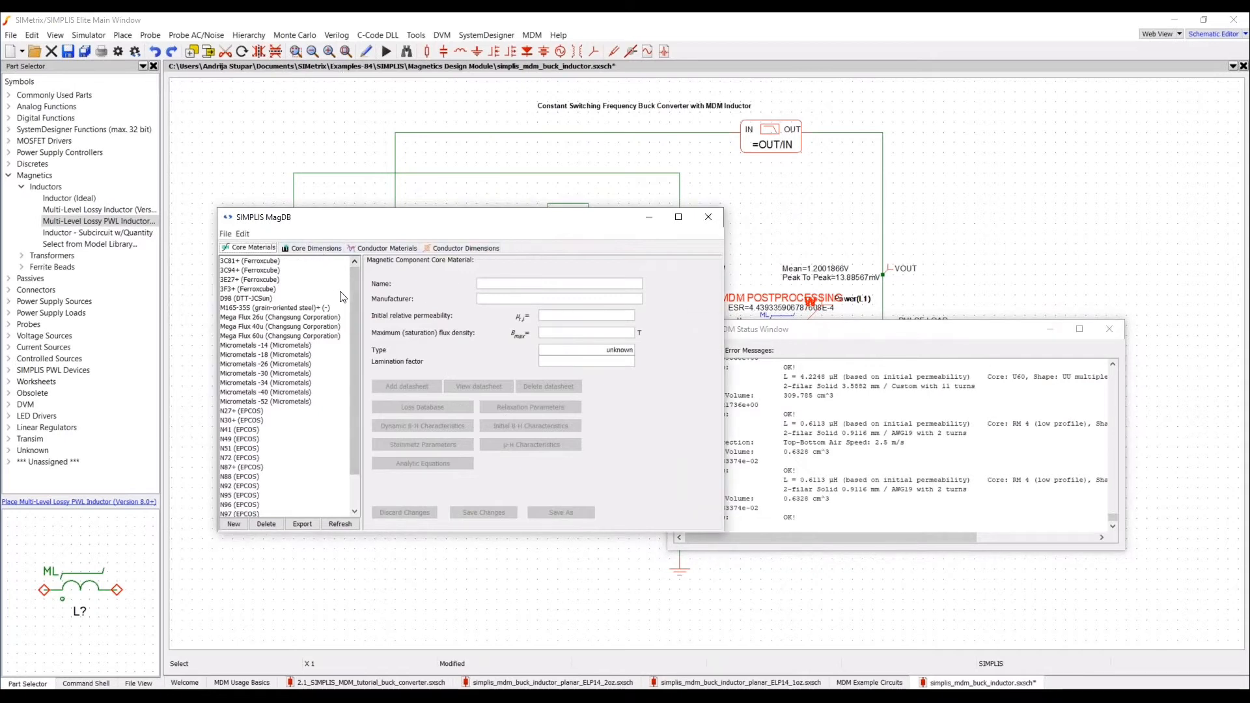
- View the dynamic B-H curves of the Ferroxcube 3C81+ core material, including the 100 °C curve, and close the viewer
mouse_move(351, 287)
mouse_down()
mouse_move(348, 342)
mouse_move(355, 279)
mouse_up()
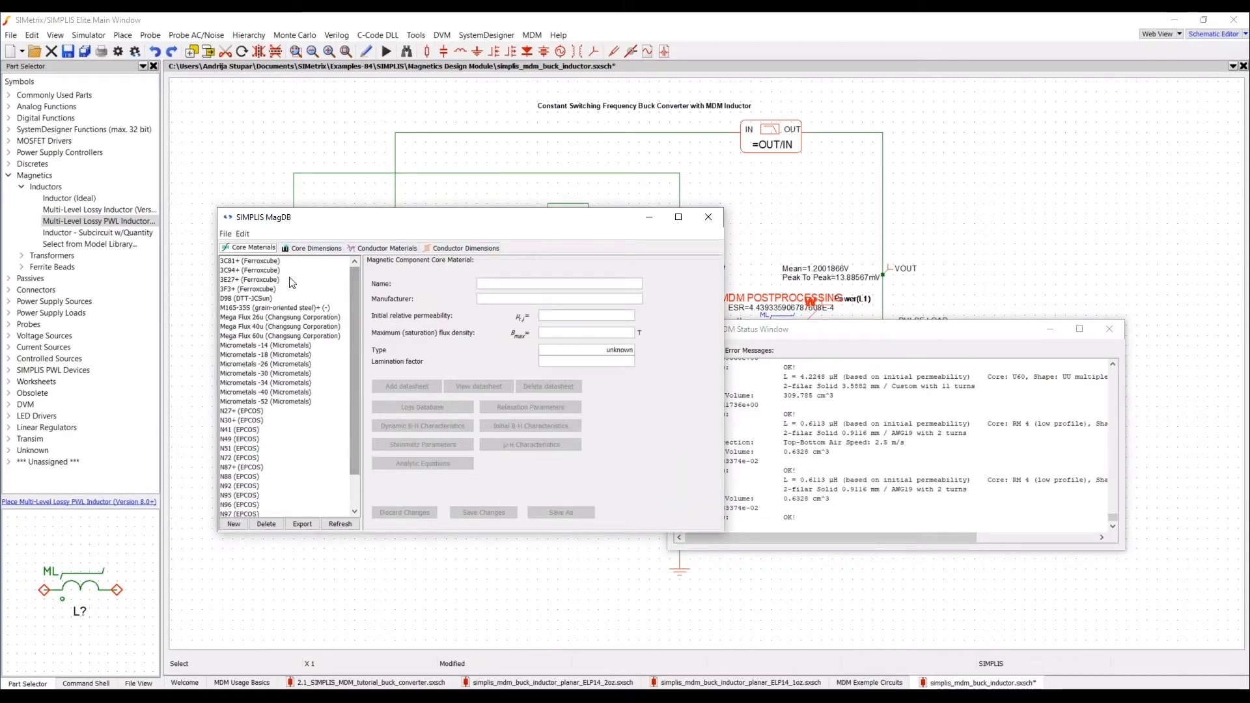
click(273, 261)
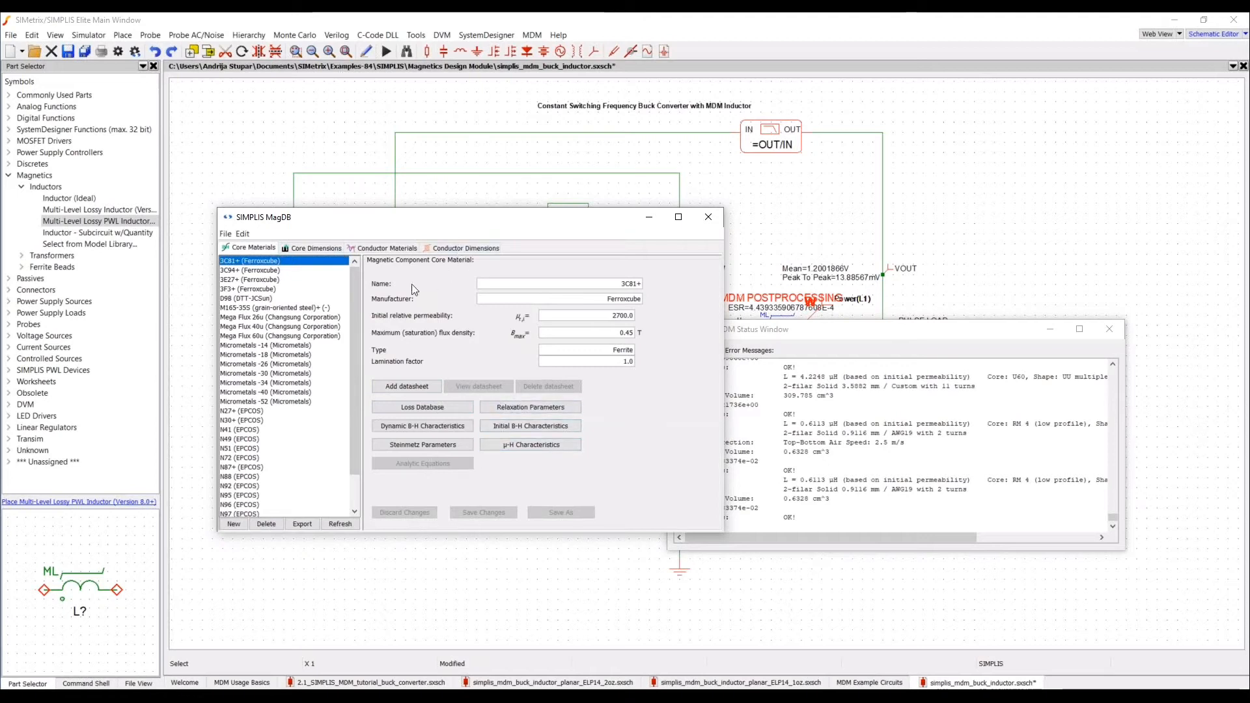
click(455, 425)
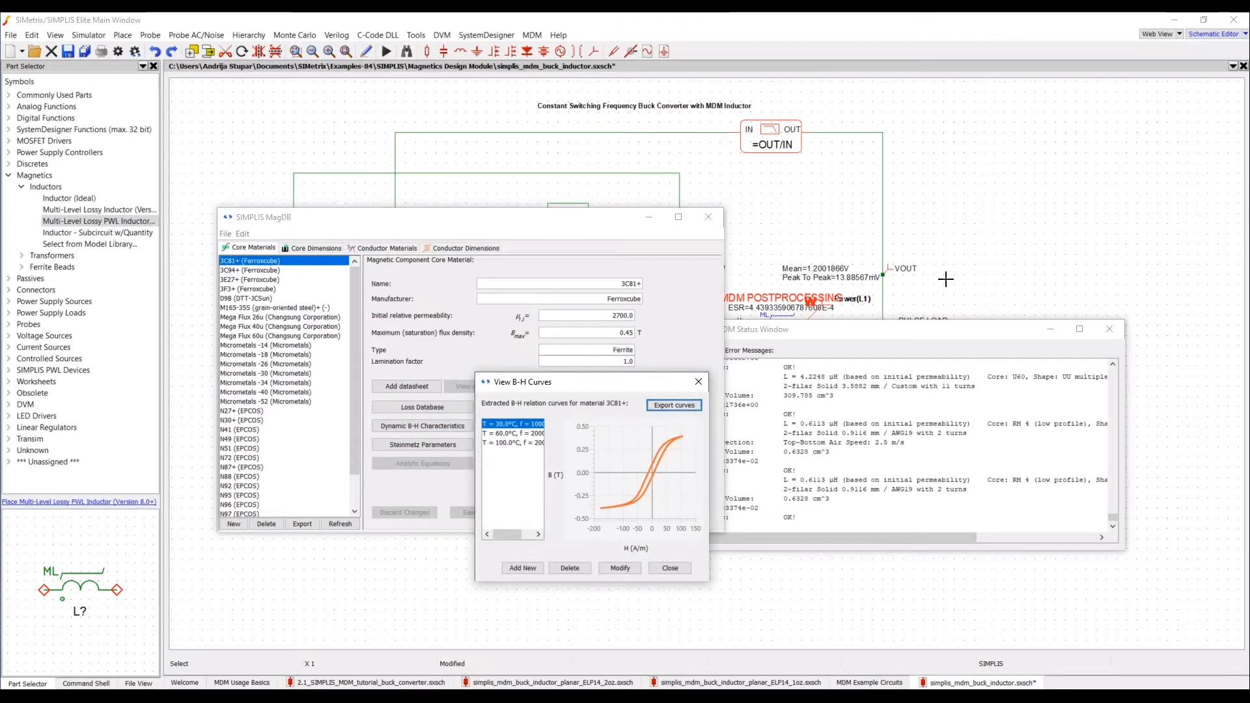
click(538, 443)
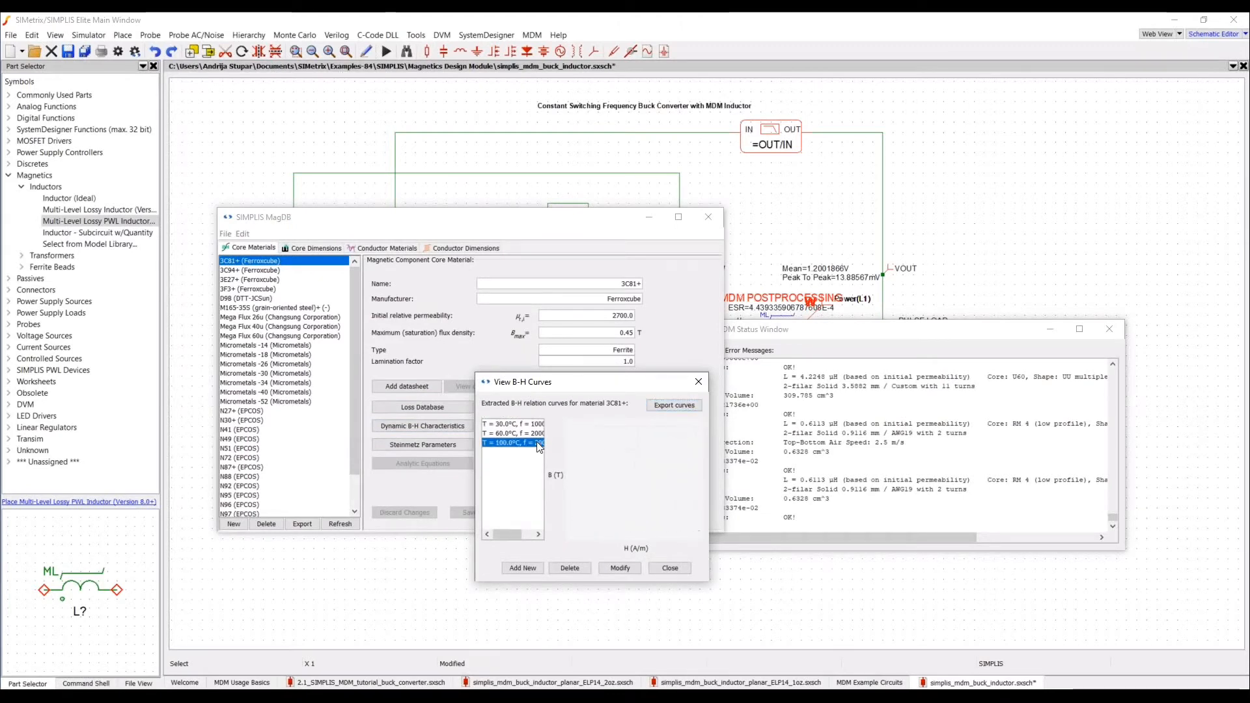
click(670, 568)
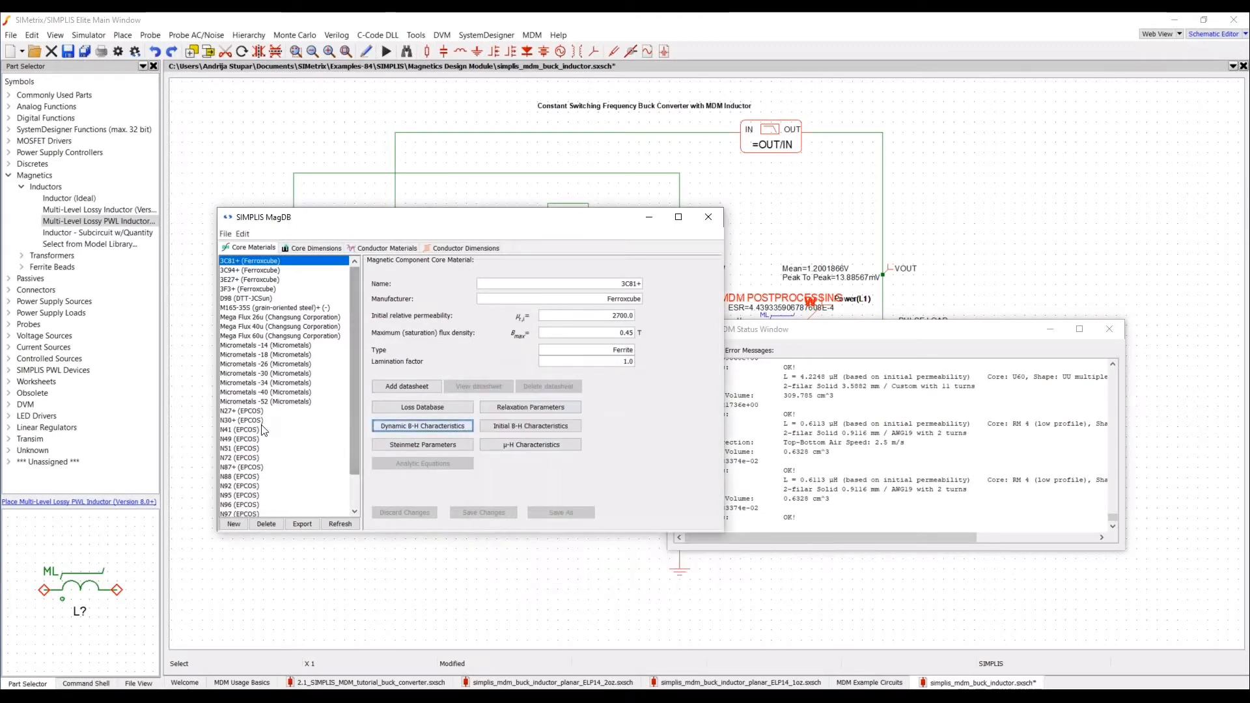
- View the initial B-H curves of the EPCOS N87+ core material at 100 °C and 25 °C, and close the viewer
click(263, 467)
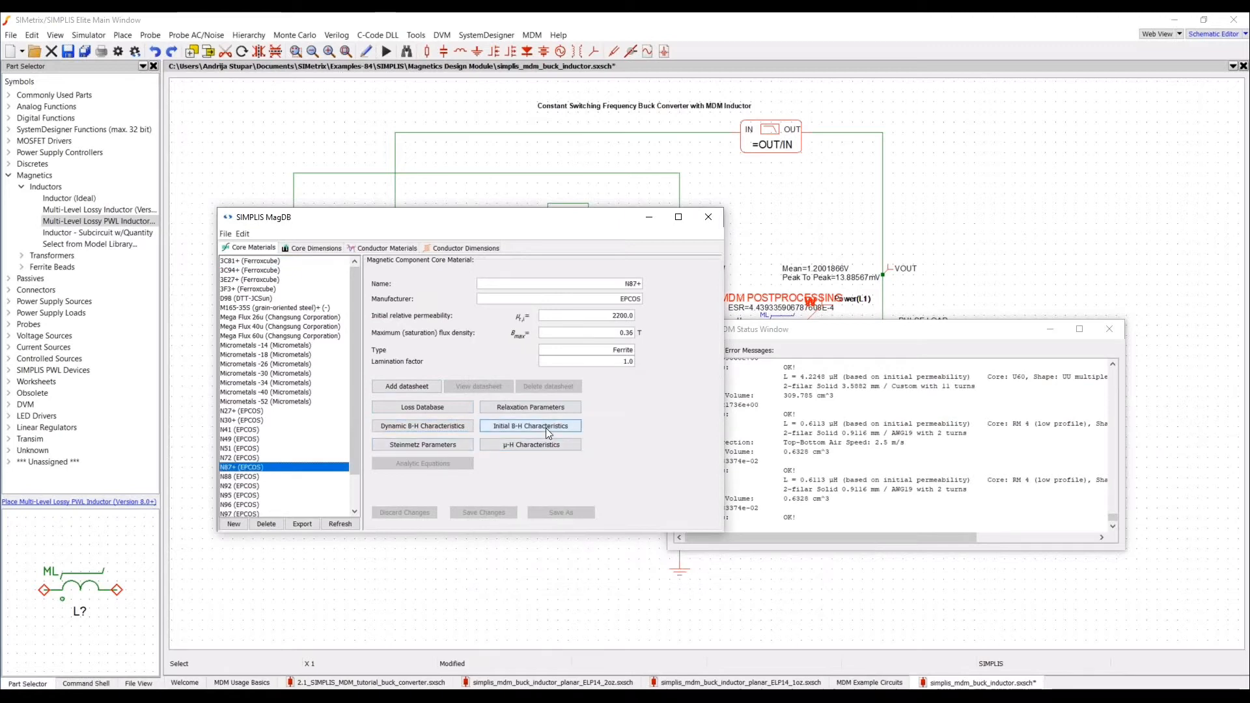
click(546, 426)
click(530, 434)
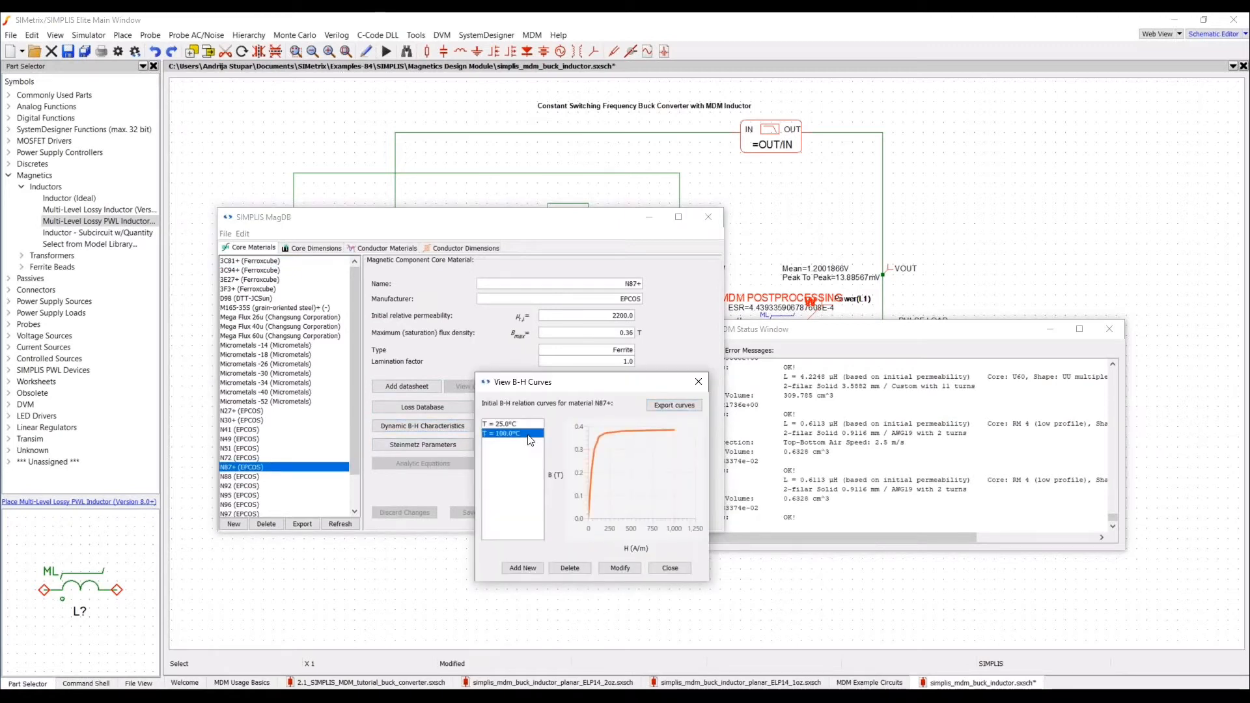
click(529, 424)
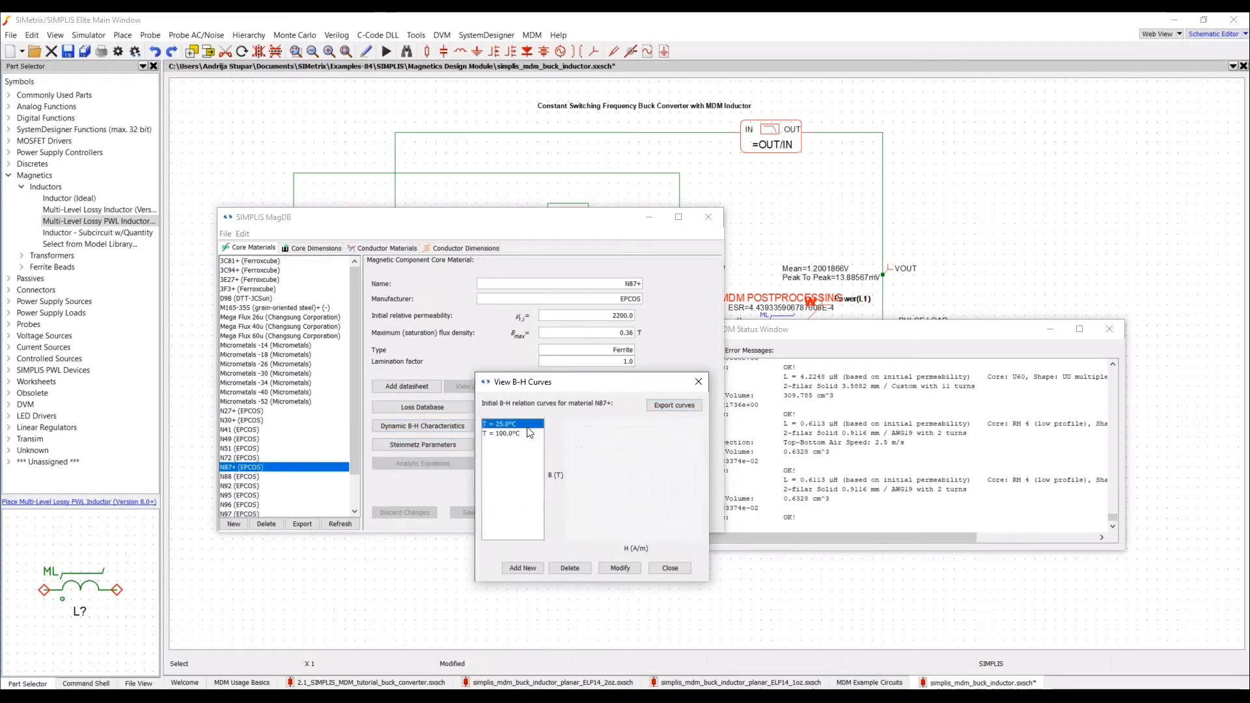
click(698, 382)
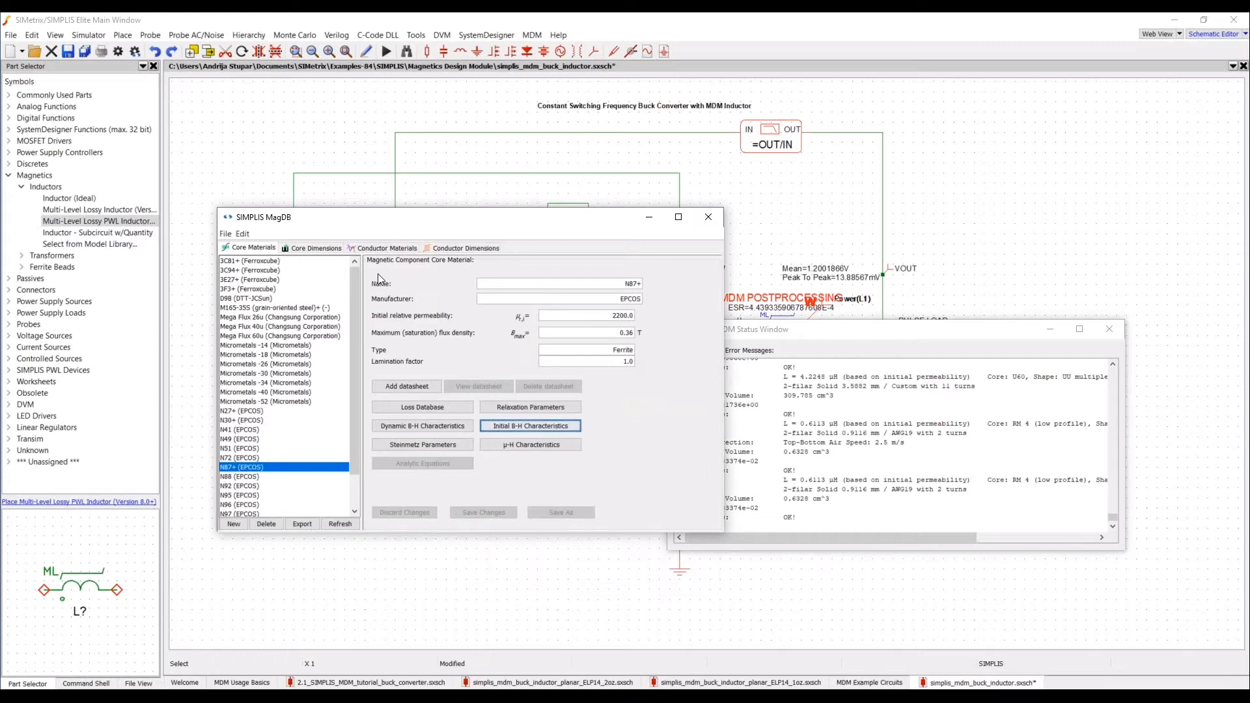
- Visualize the N87+ loss map, filter it to ΔB 0.2 and frequency 20000, and close the map and loss measurements
click(399, 409)
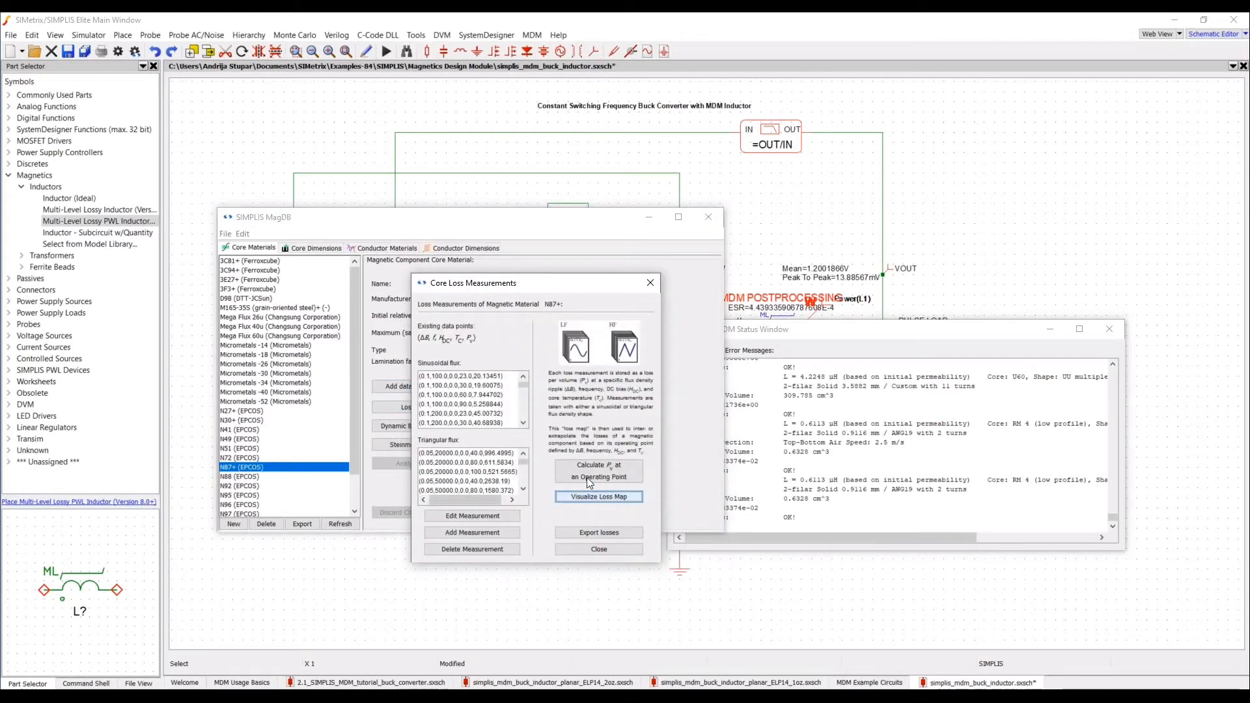
click(589, 482)
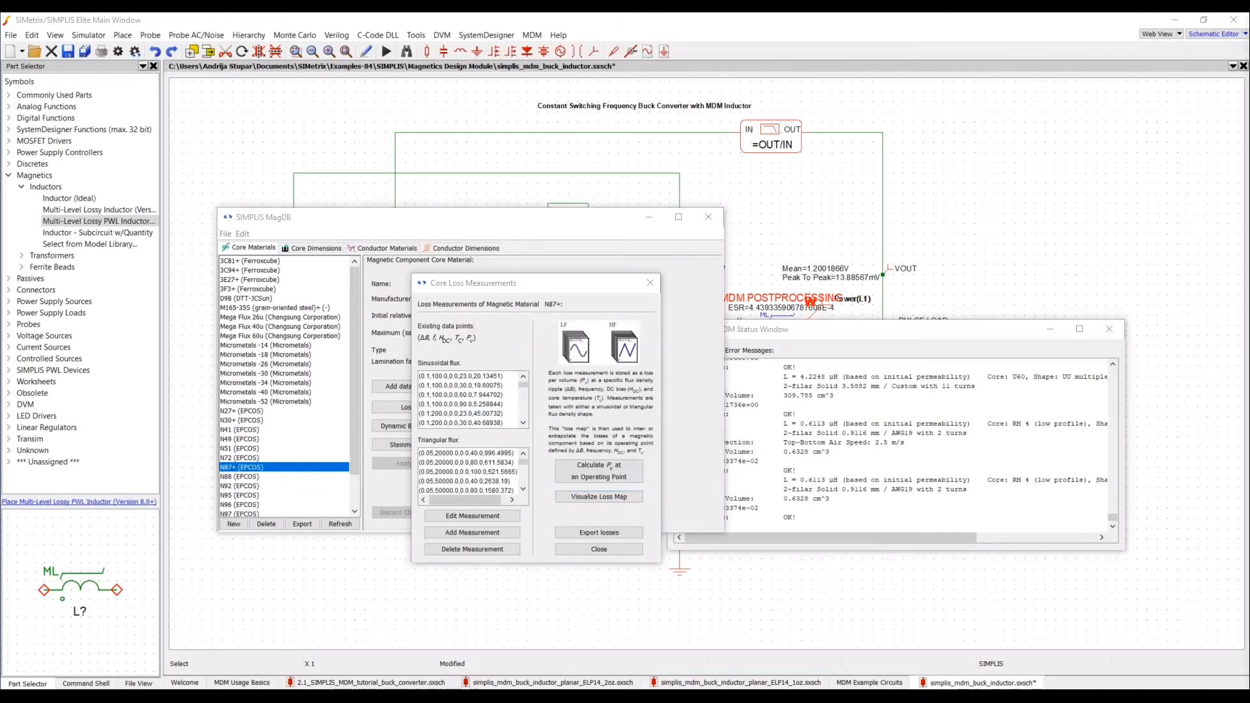
drag(1136, 53, 463, 66)
drag(1017, 53, 1196, 280)
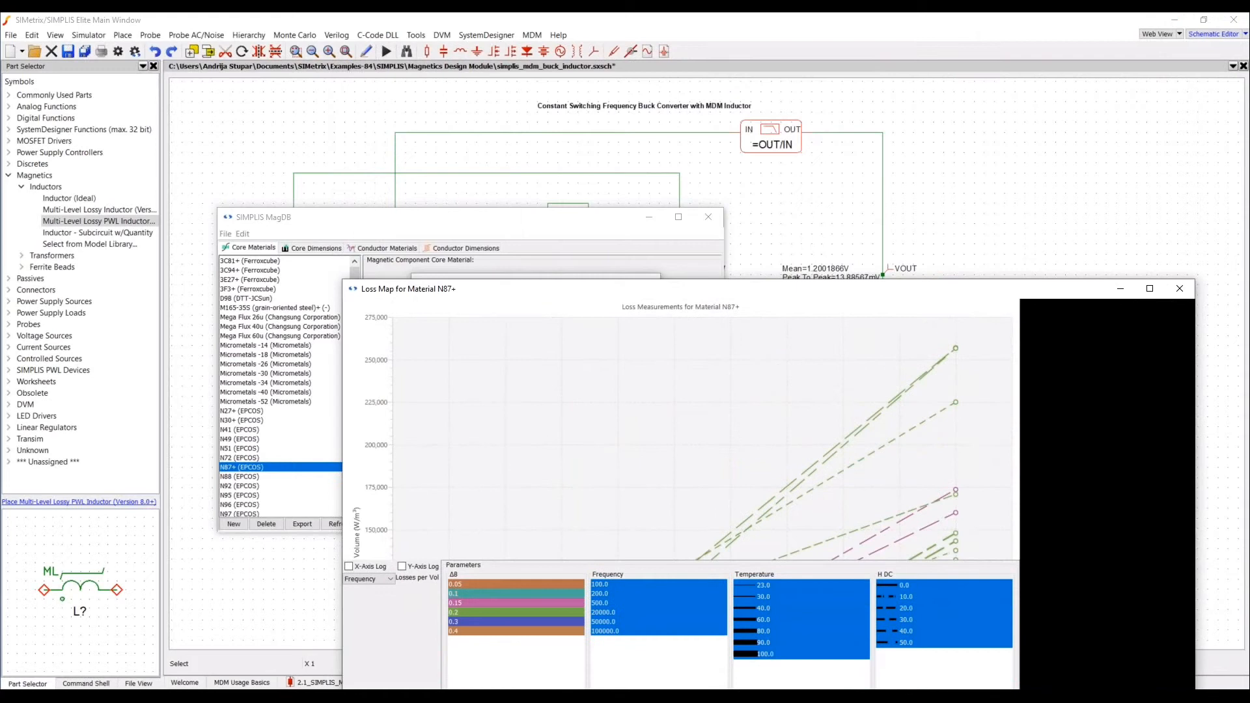
click(500, 439)
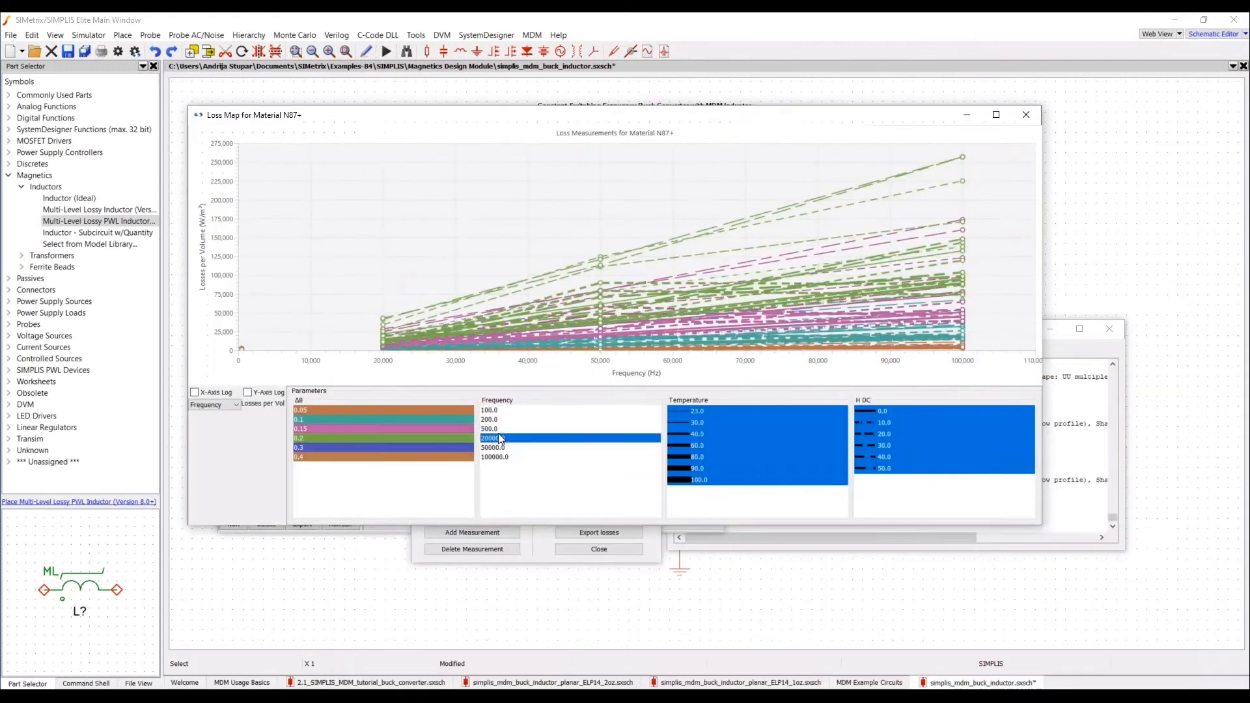
click(430, 440)
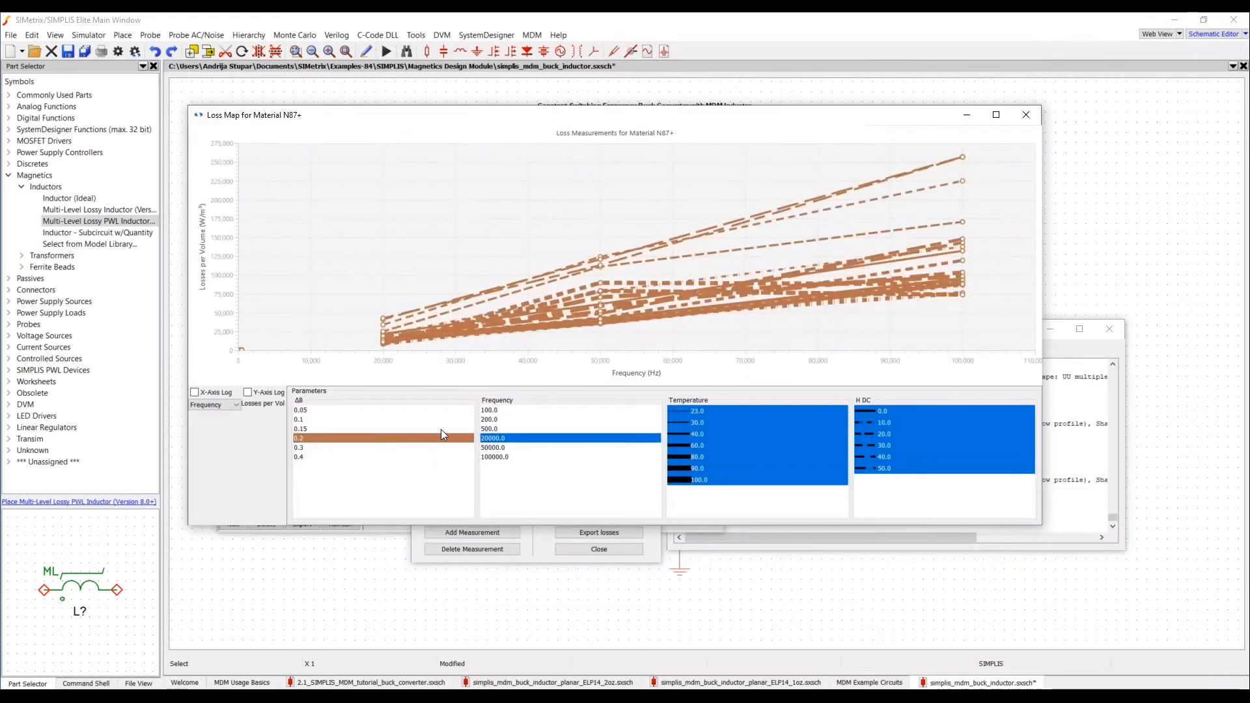
click(228, 400)
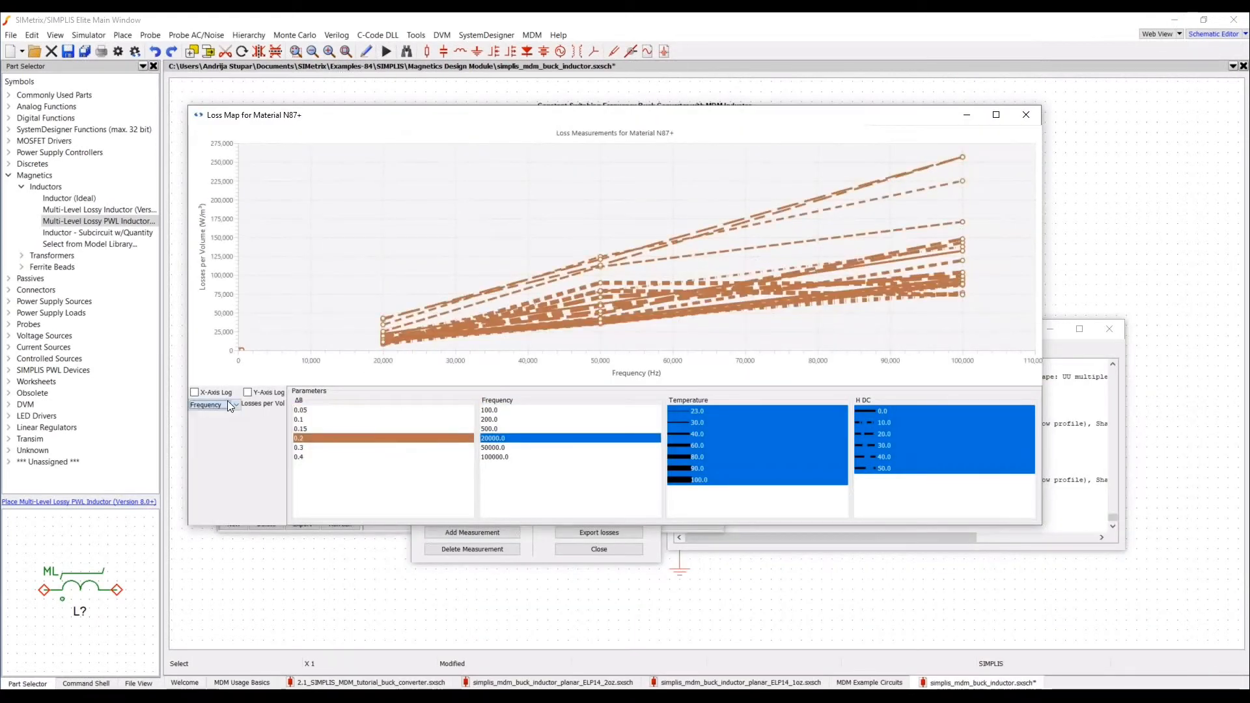
click(1027, 115)
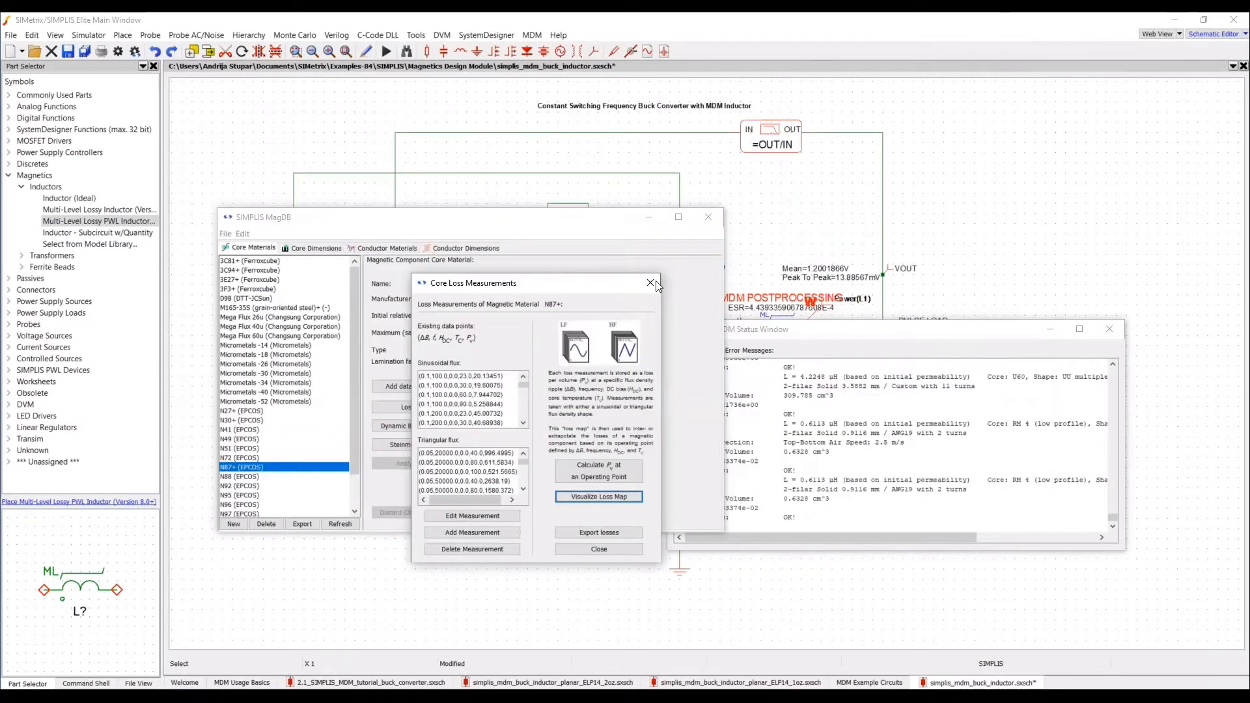
click(655, 282)
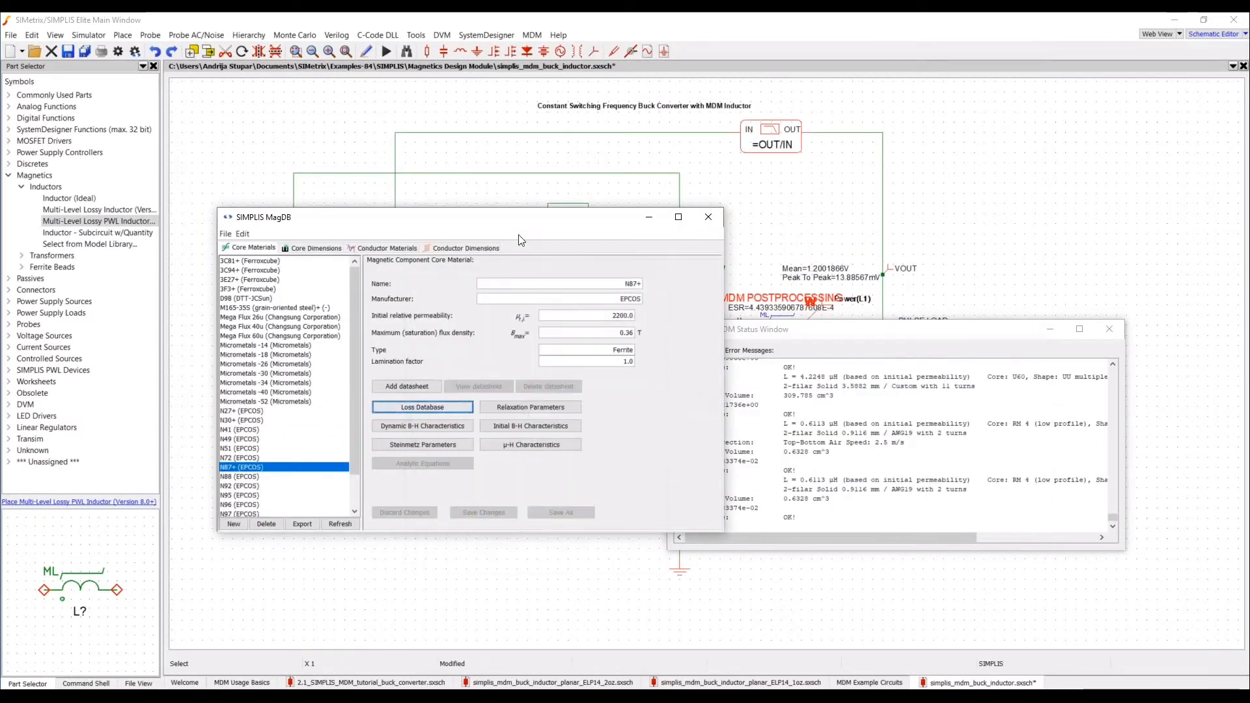
- Review the sinusoidal and triangular flux data in the N87+ loss database and move MagDB nearer the middle of the schematic
drag(522, 222, 699, 220)
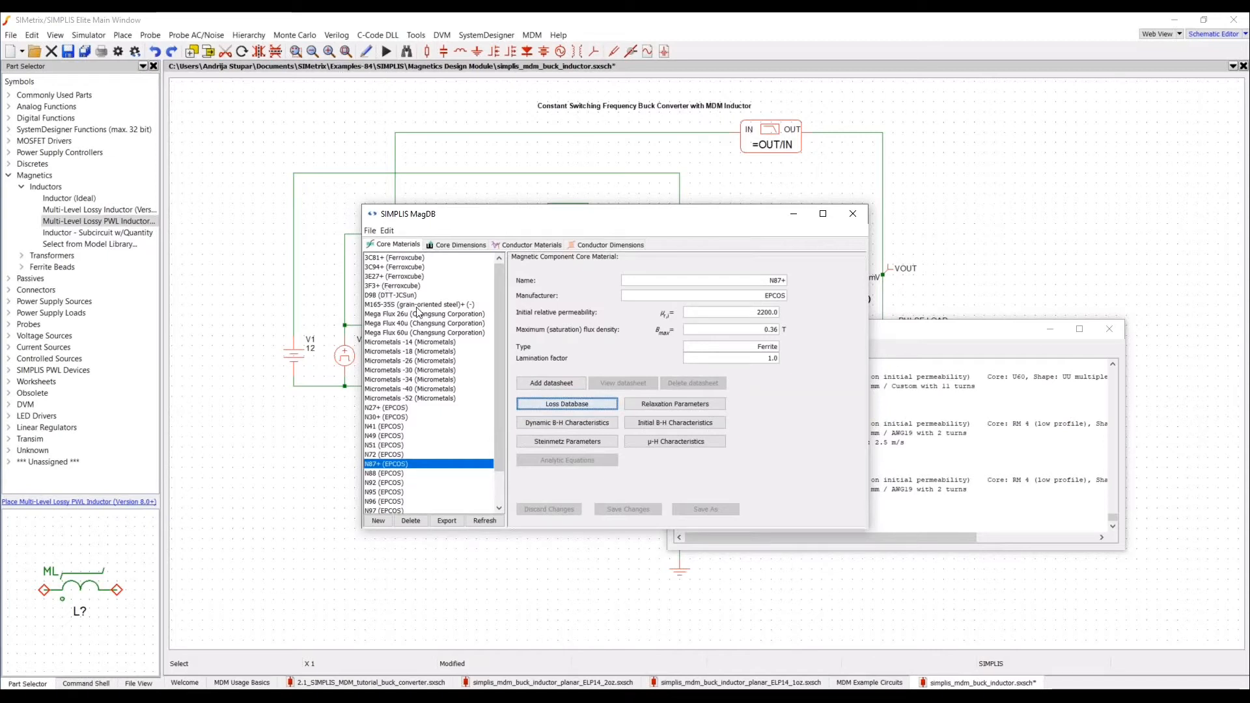
click(567, 404)
drag(649, 380, 483, 254)
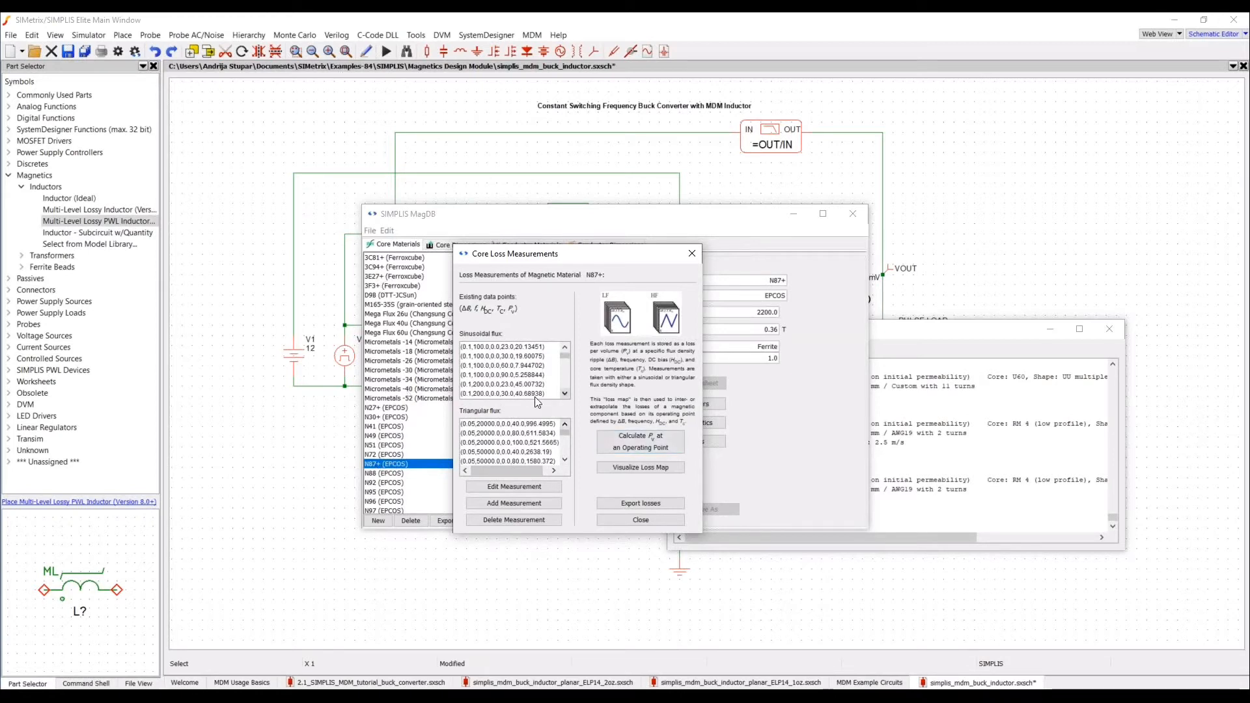
click(640, 521)
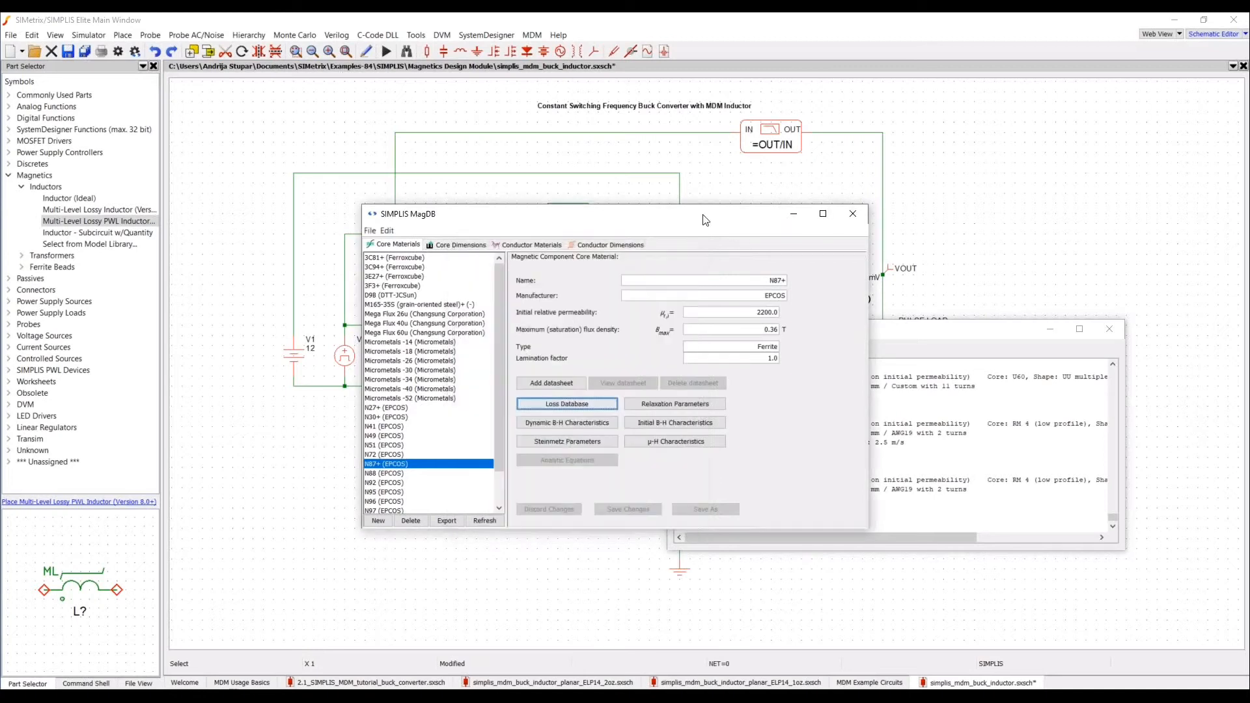
drag(757, 224, 706, 218)
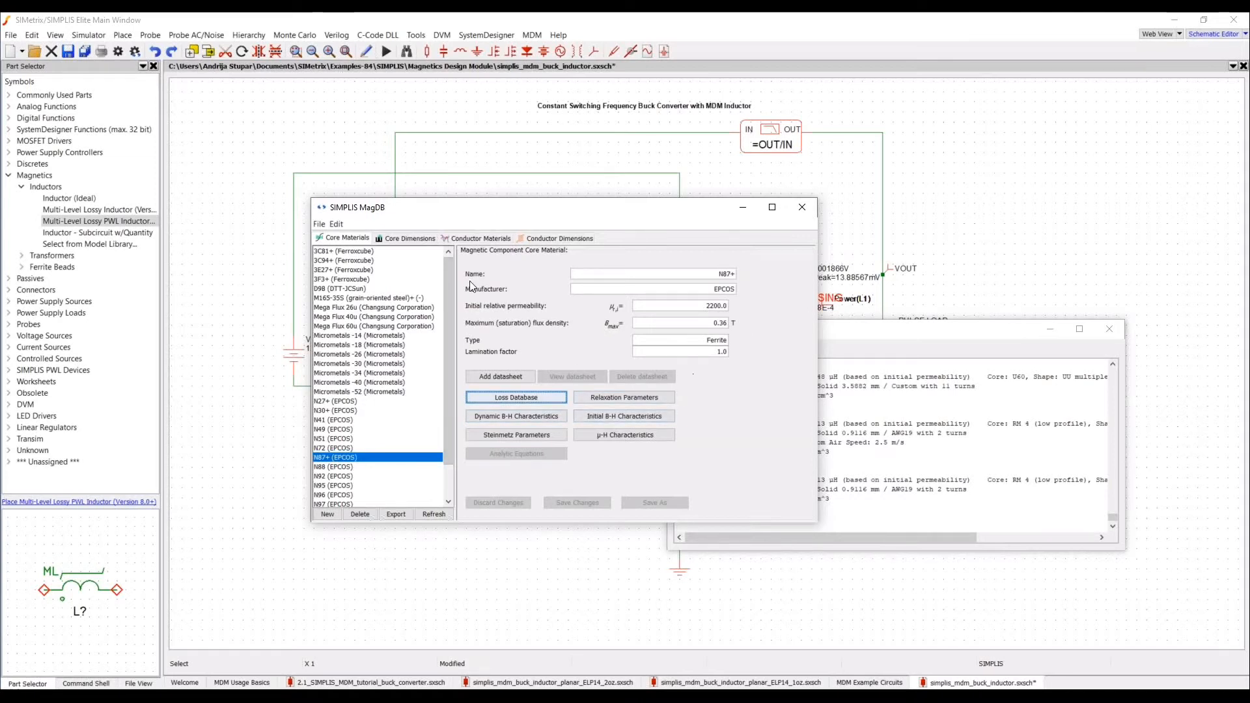
- Browse the EI, EP, scriptable-gap EE and EFD core shapes in MagDB and view the EFD 15/8/5 3 Gaps core's dimensions
click(406, 238)
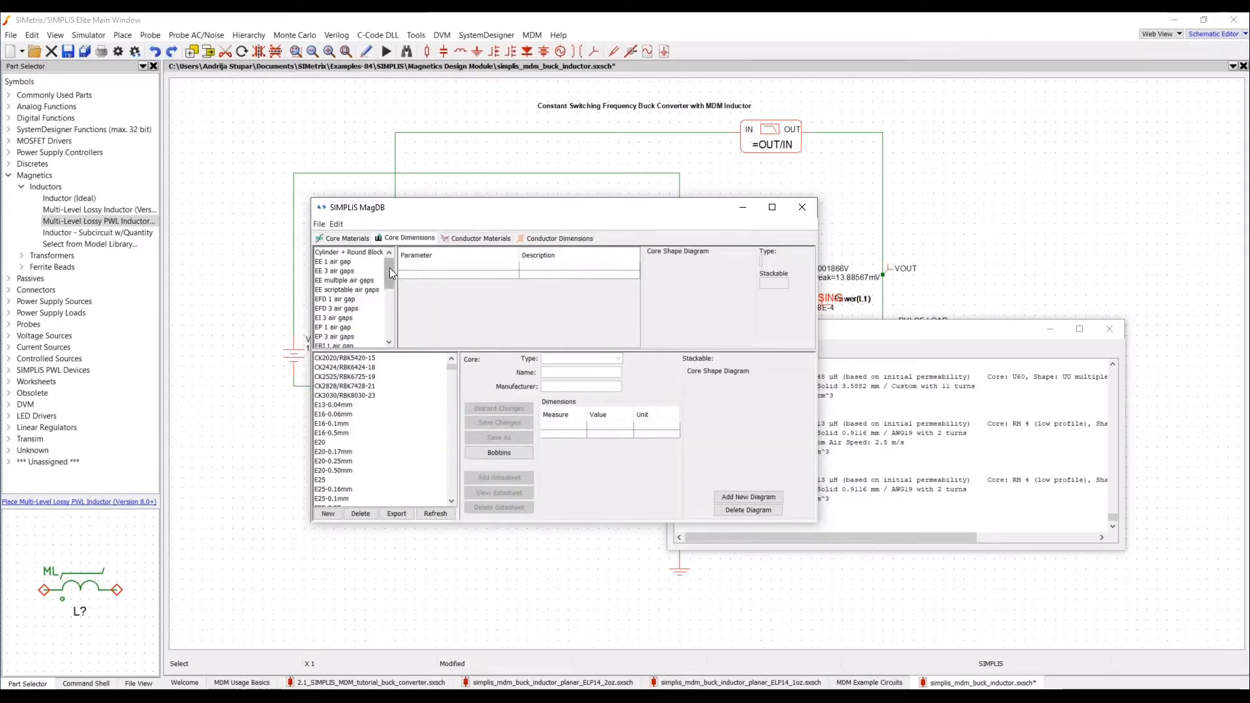
click(368, 270)
click(345, 318)
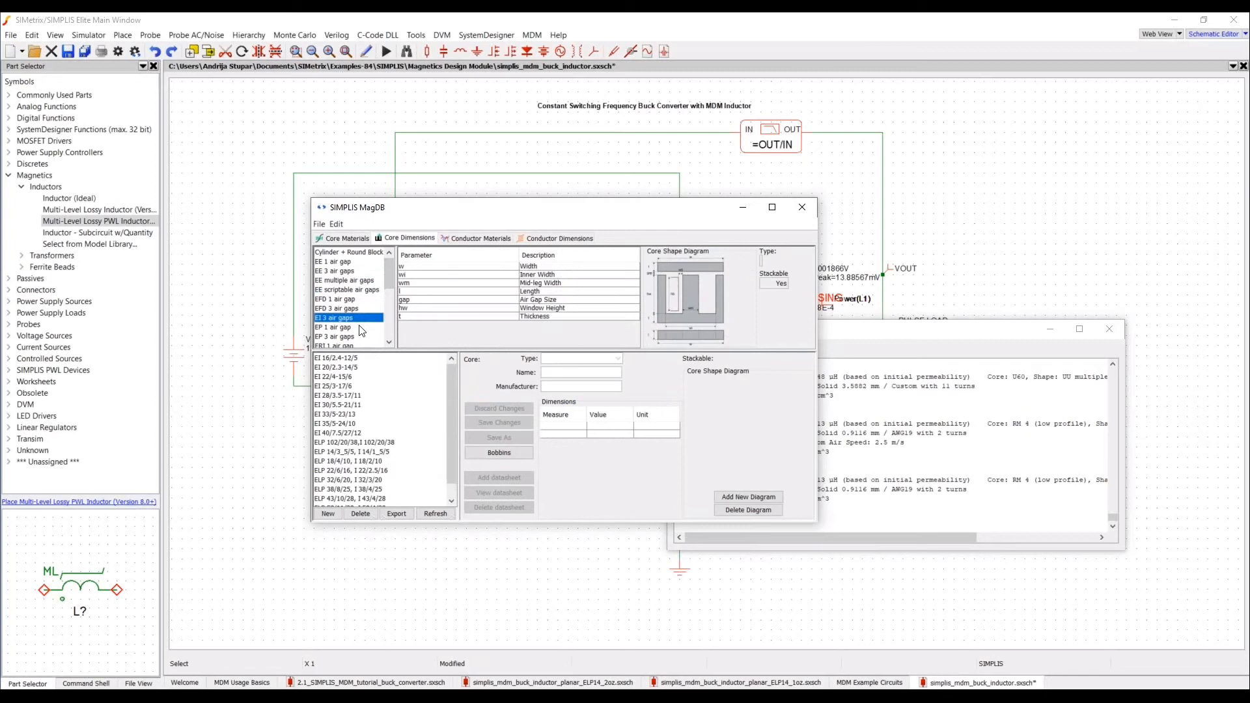
click(361, 328)
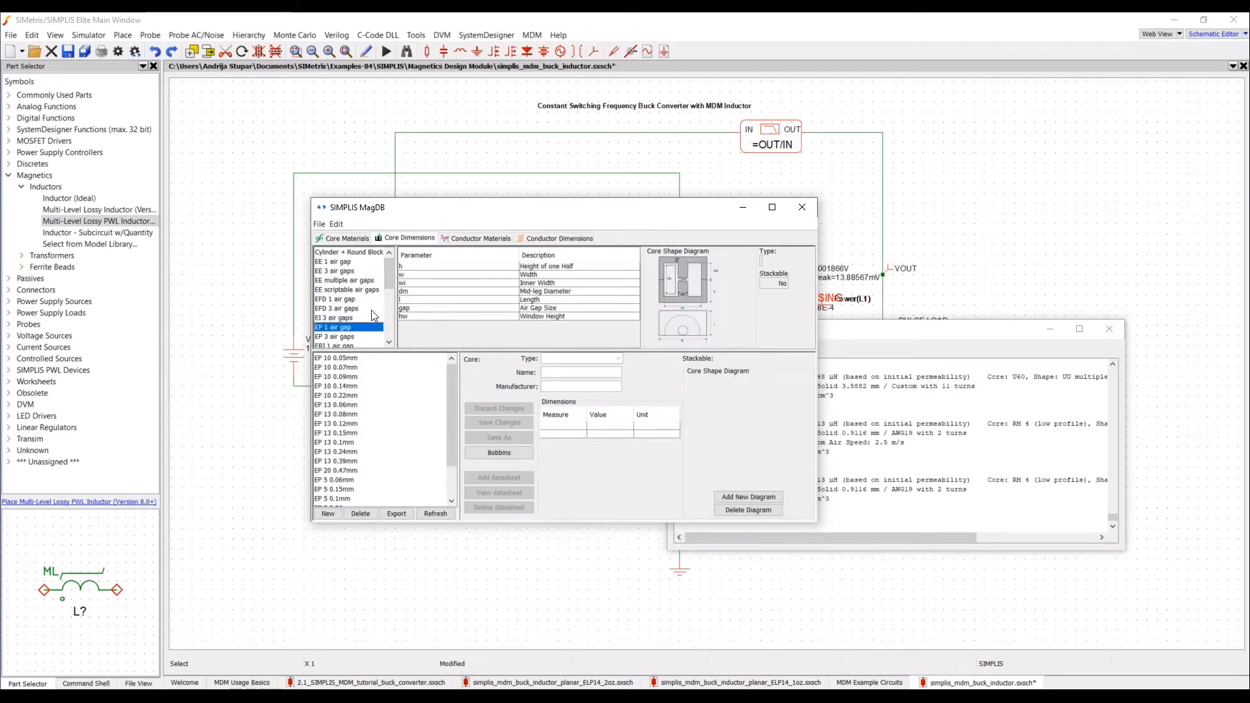
click(376, 280)
click(364, 299)
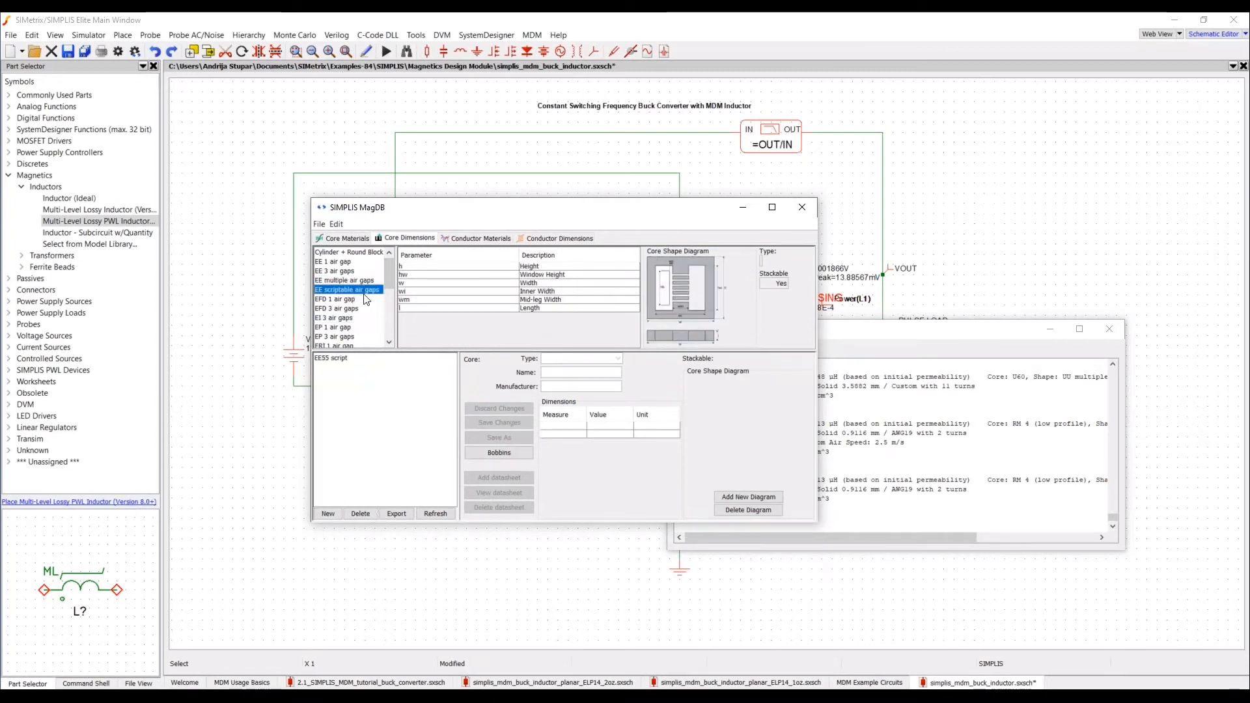
click(362, 308)
click(380, 359)
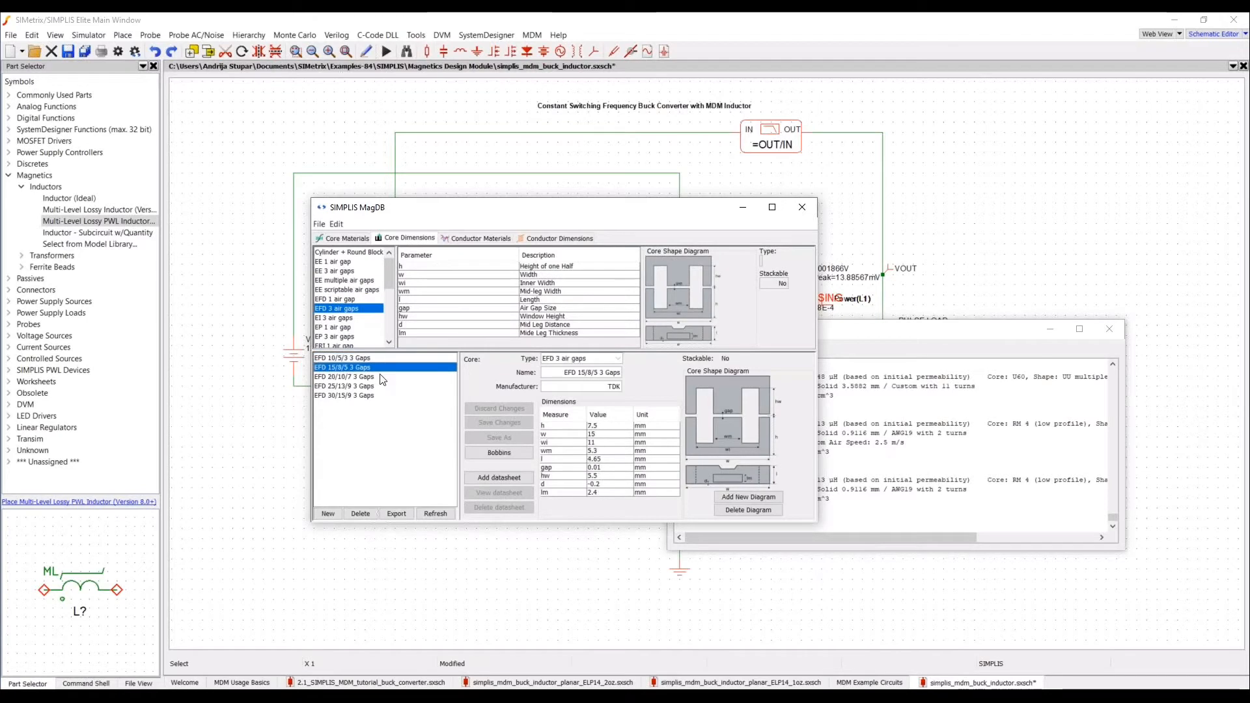
click(383, 368)
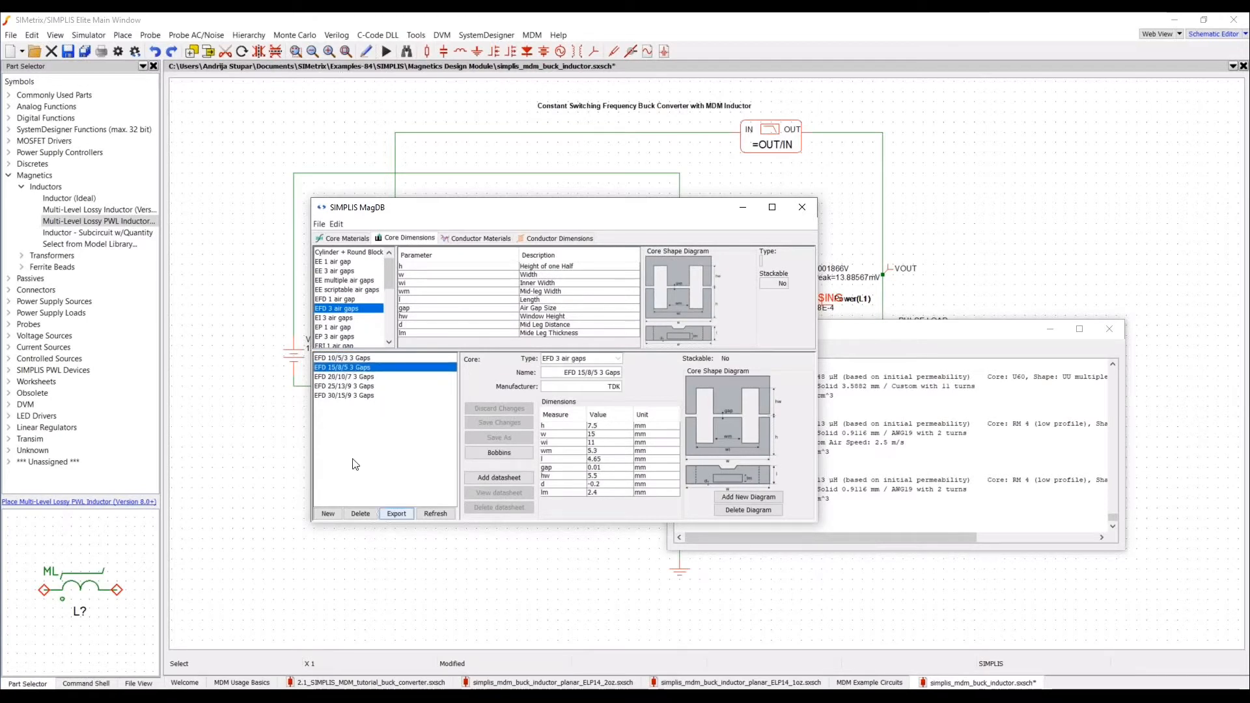
- View pure copper's properties and the AWG13 and foil conductor dimensions, and clear MagDB and the MDM Status Window off the schematic
click(463, 240)
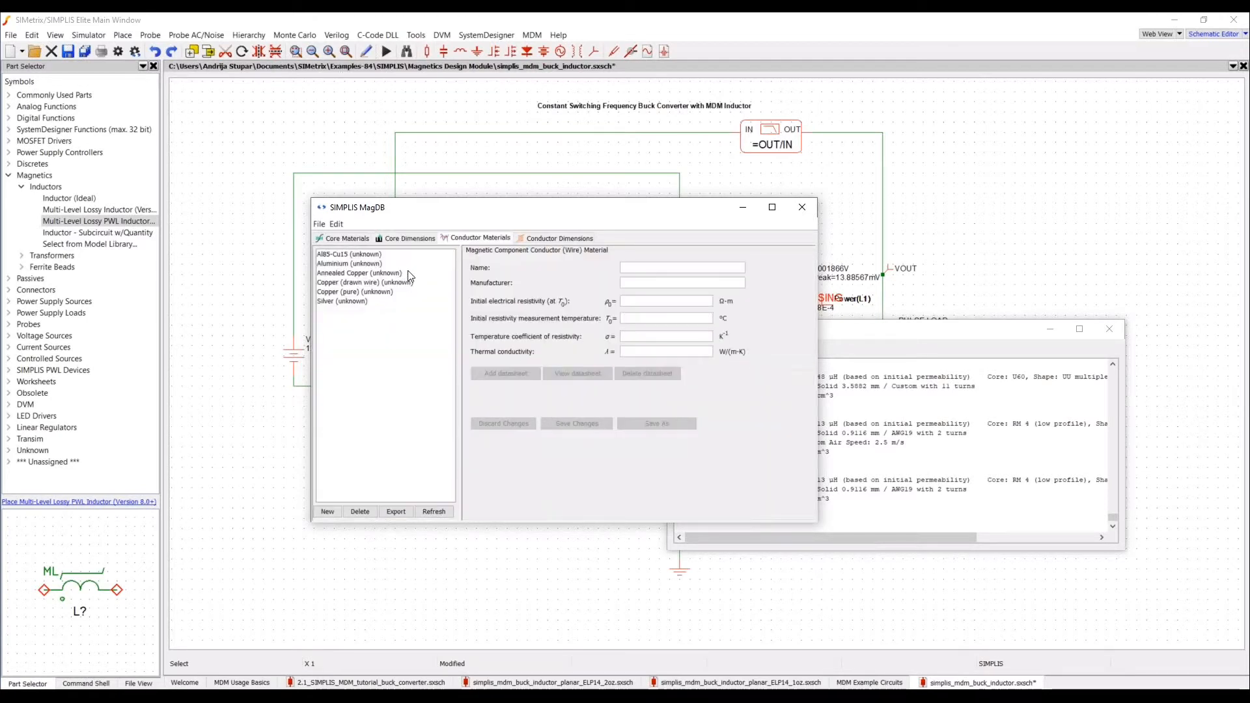
click(401, 291)
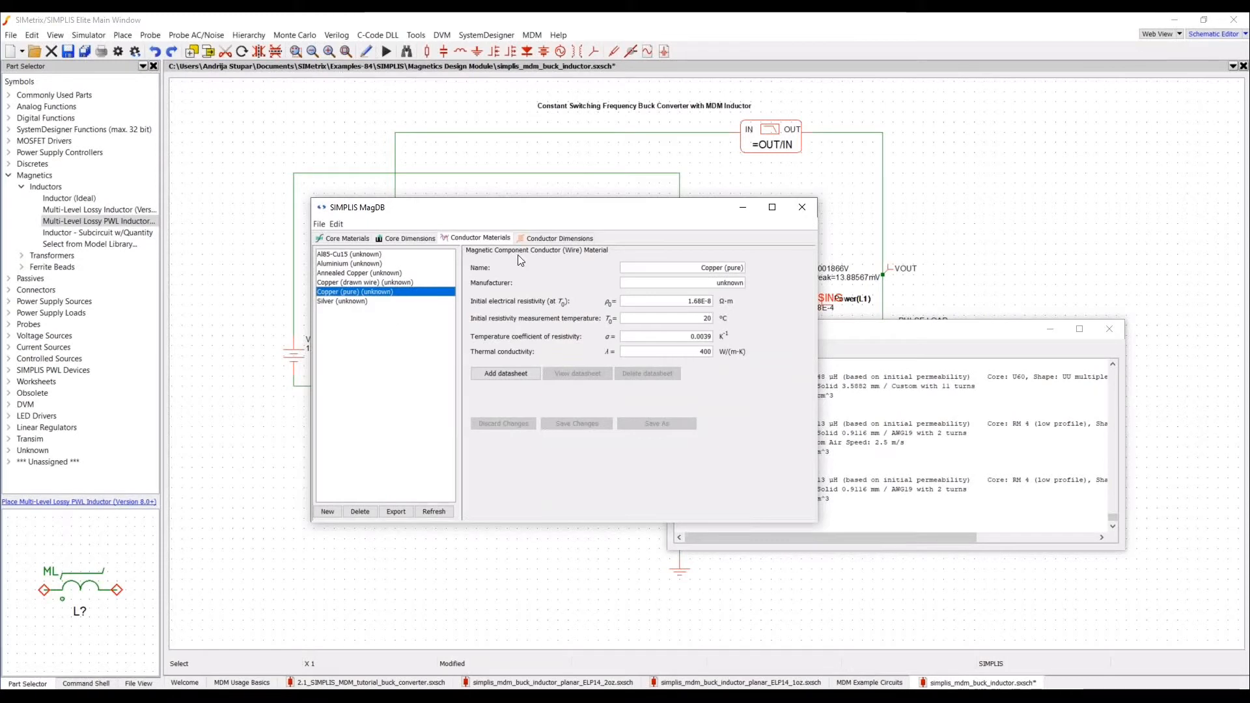
click(534, 241)
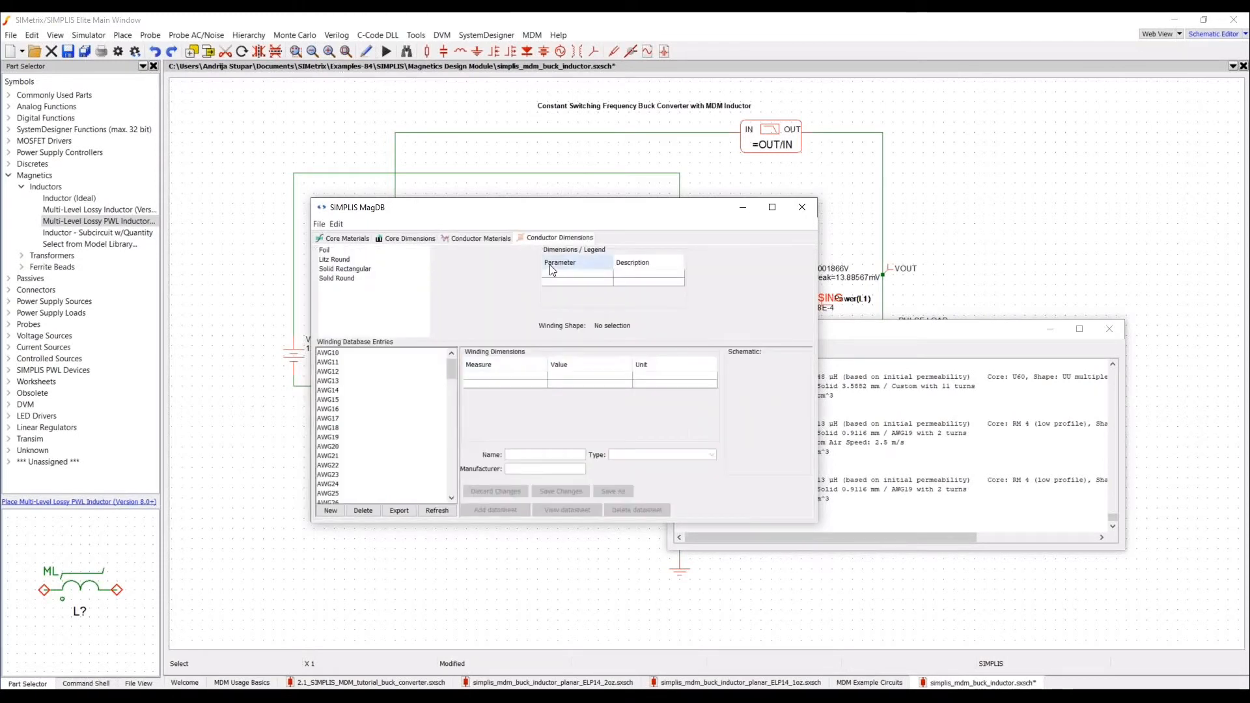
click(364, 381)
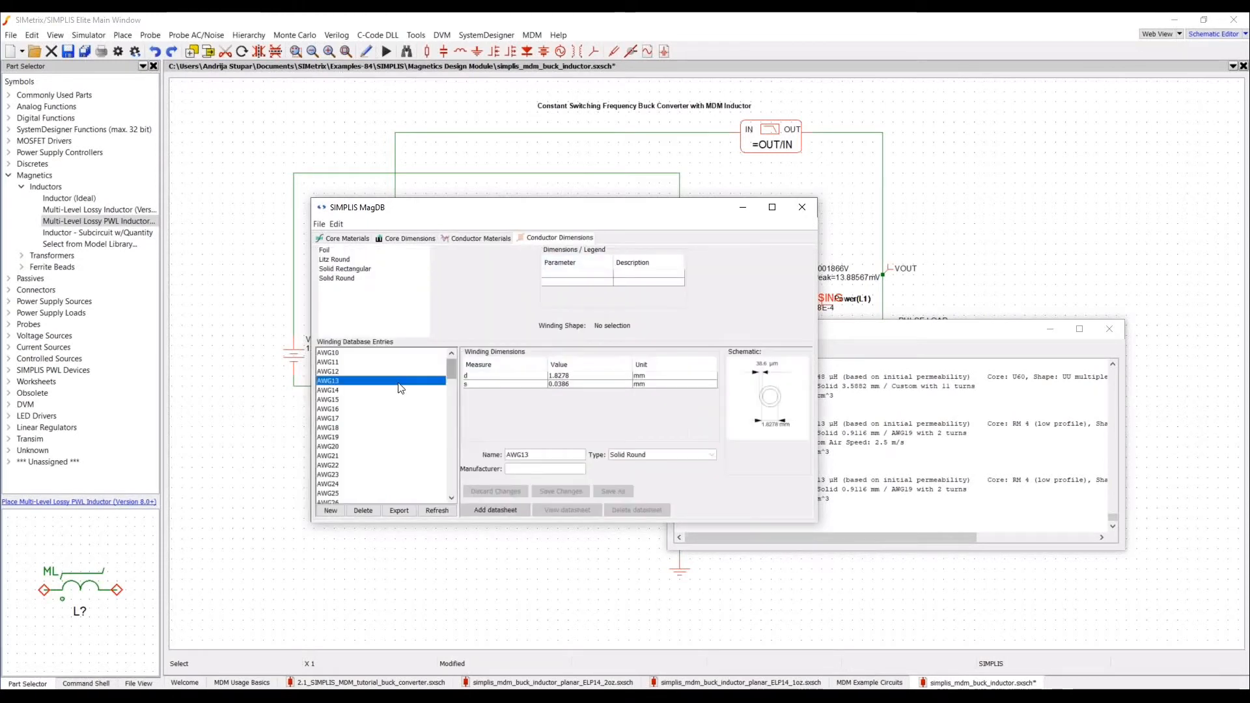
click(350, 251)
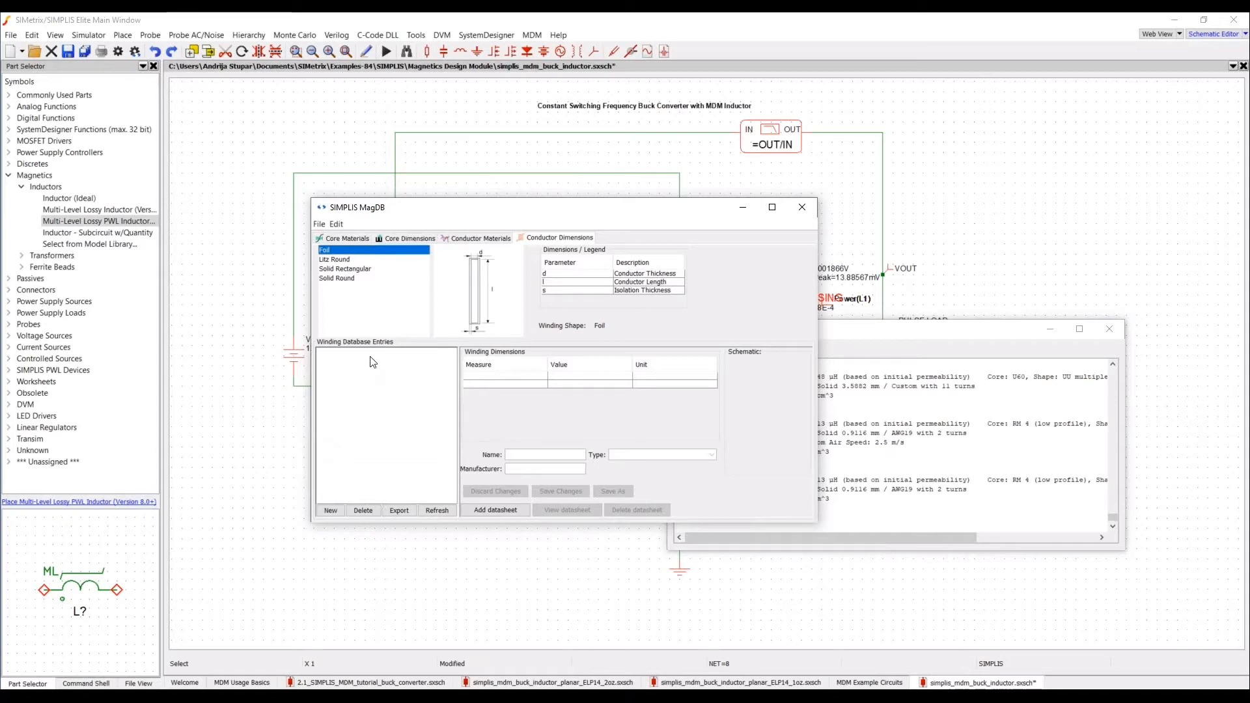
click(802, 207)
click(1051, 330)
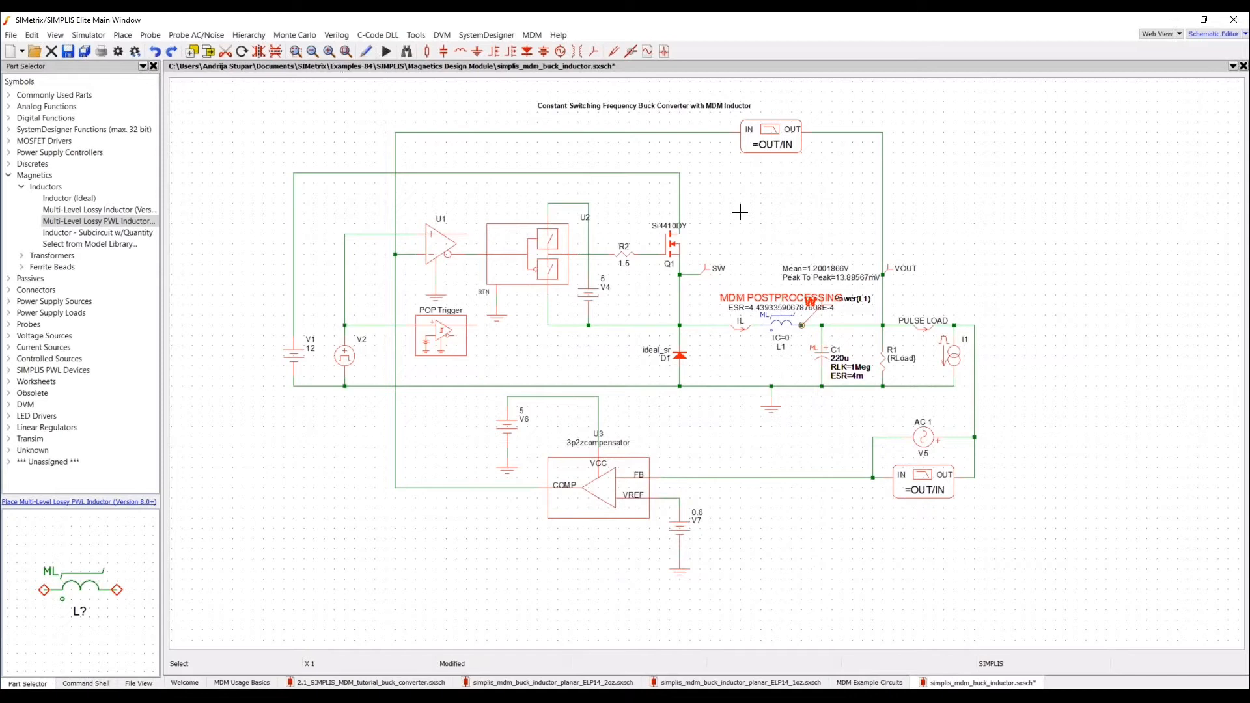
- Review inductor L1's MDM post-processing option, fundamental frequency and wave shape, and accept the parameters
double_click(778, 320)
drag(841, 222, 410, 255)
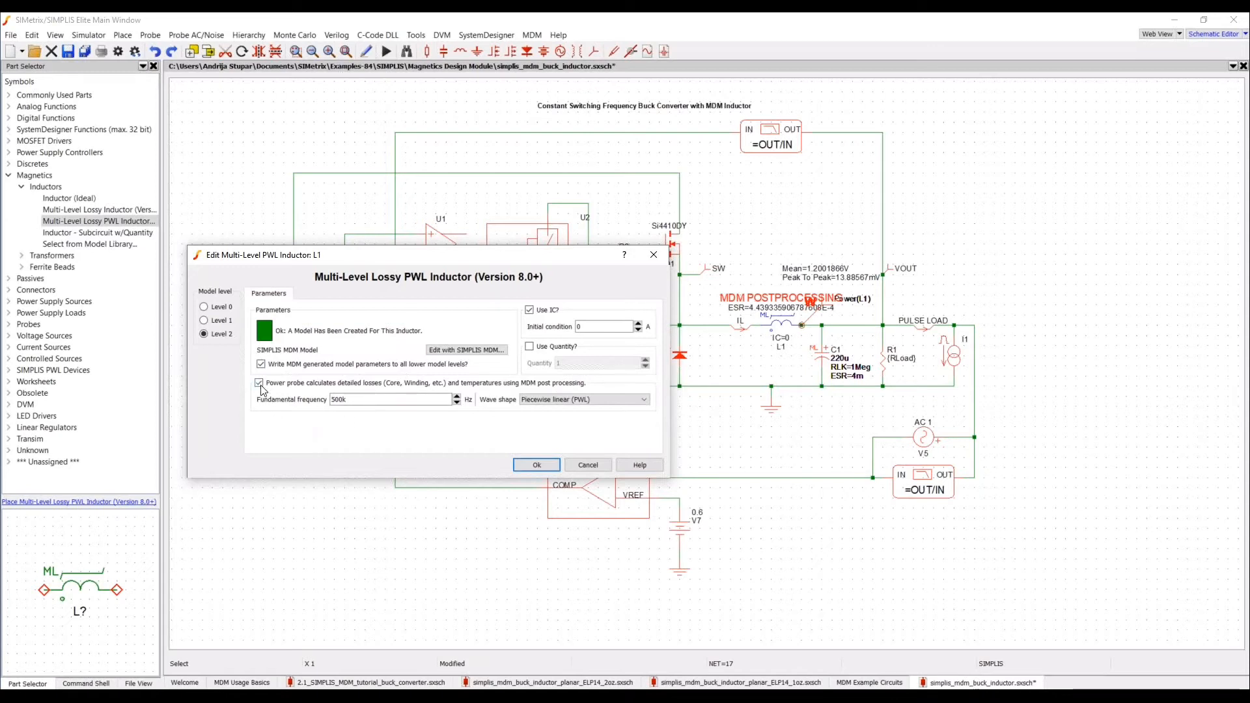
drag(354, 400, 315, 397)
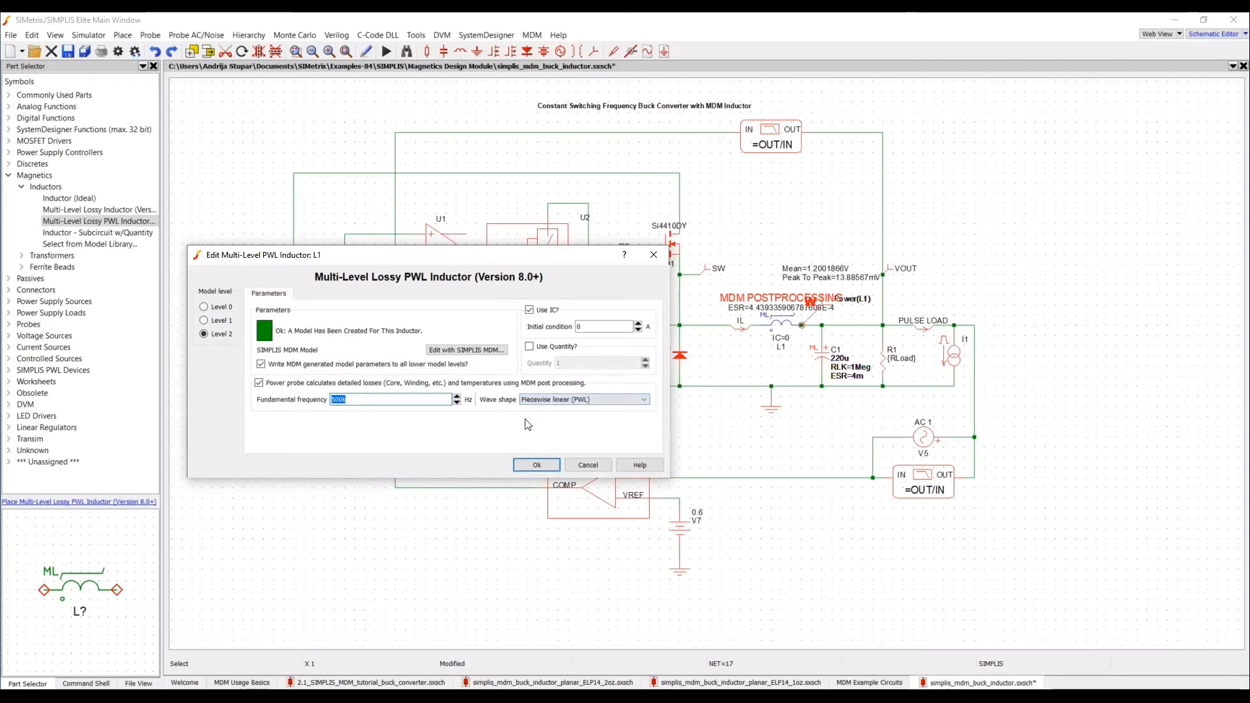
click(539, 464)
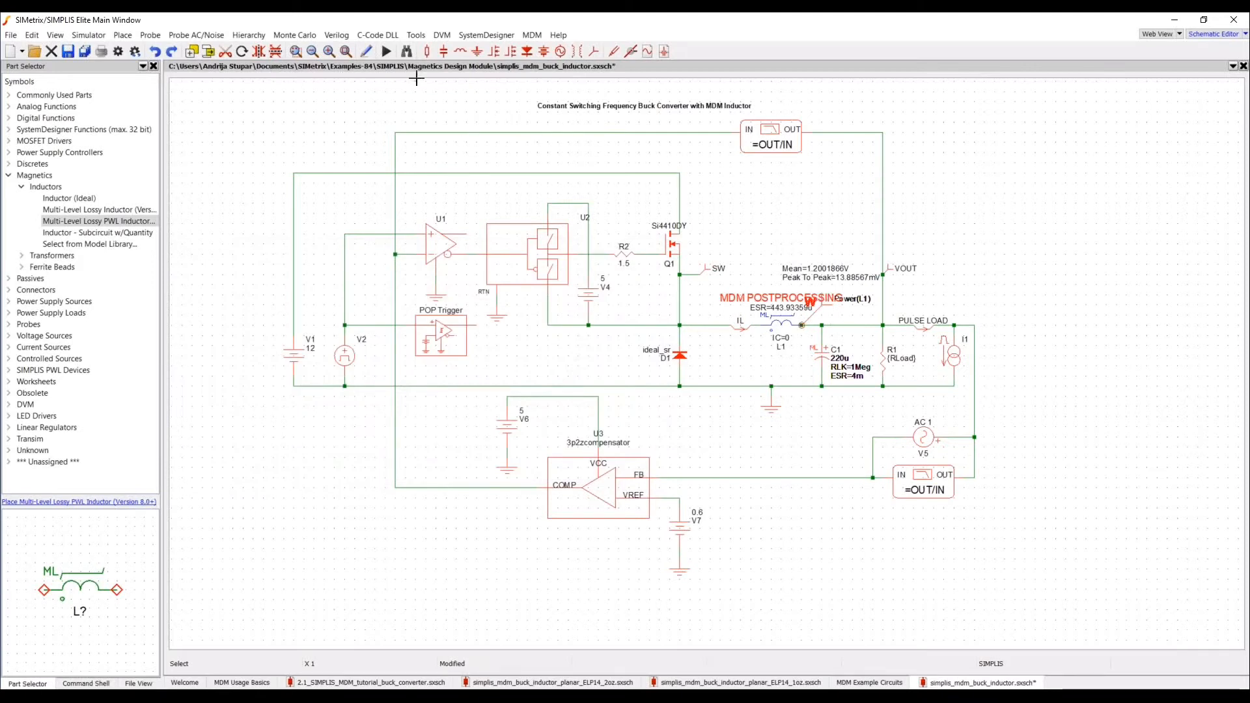
- Run the buck converter simulation, place the L1 MDM results over the schematic, and examine the losses by winding
click(389, 54)
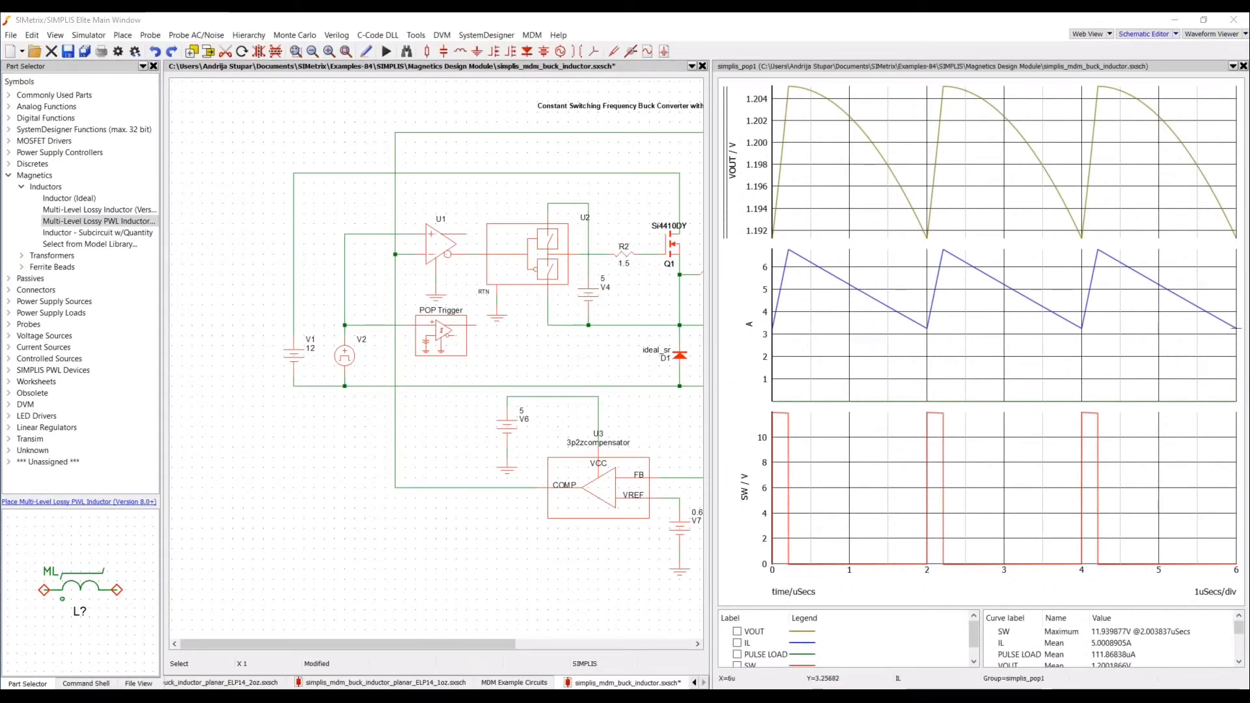
drag(1249, 268, 351, 268)
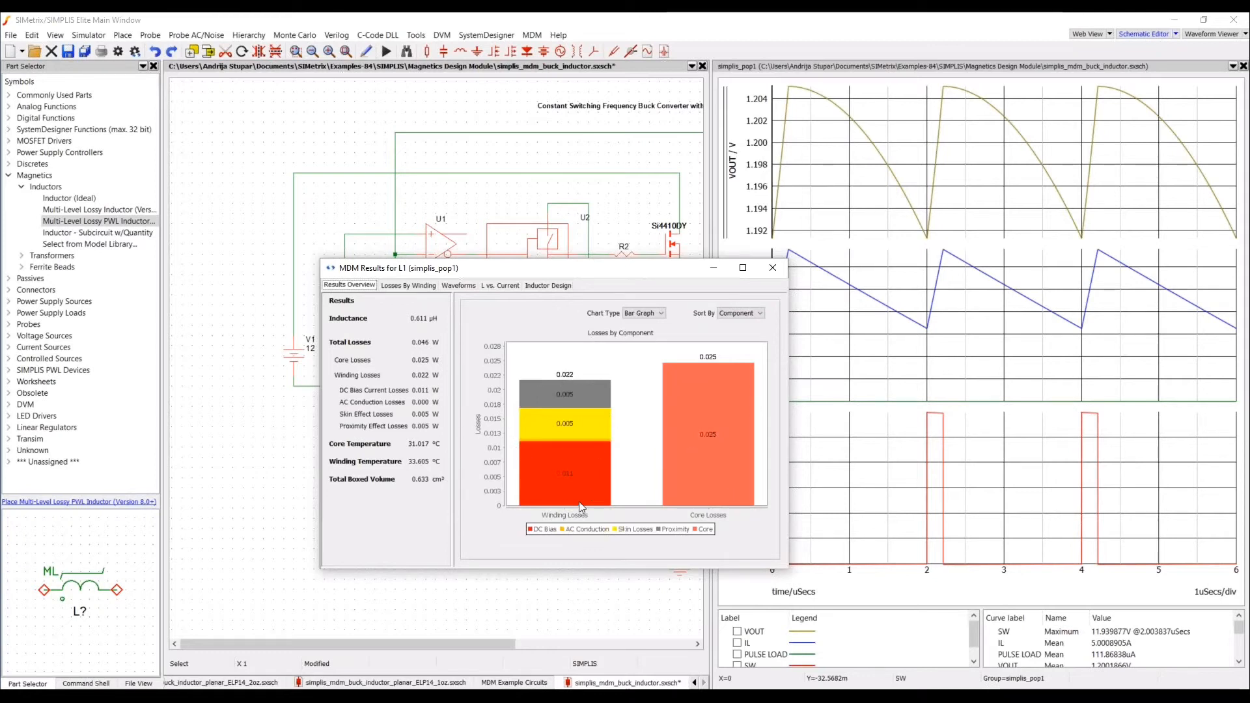
click(422, 287)
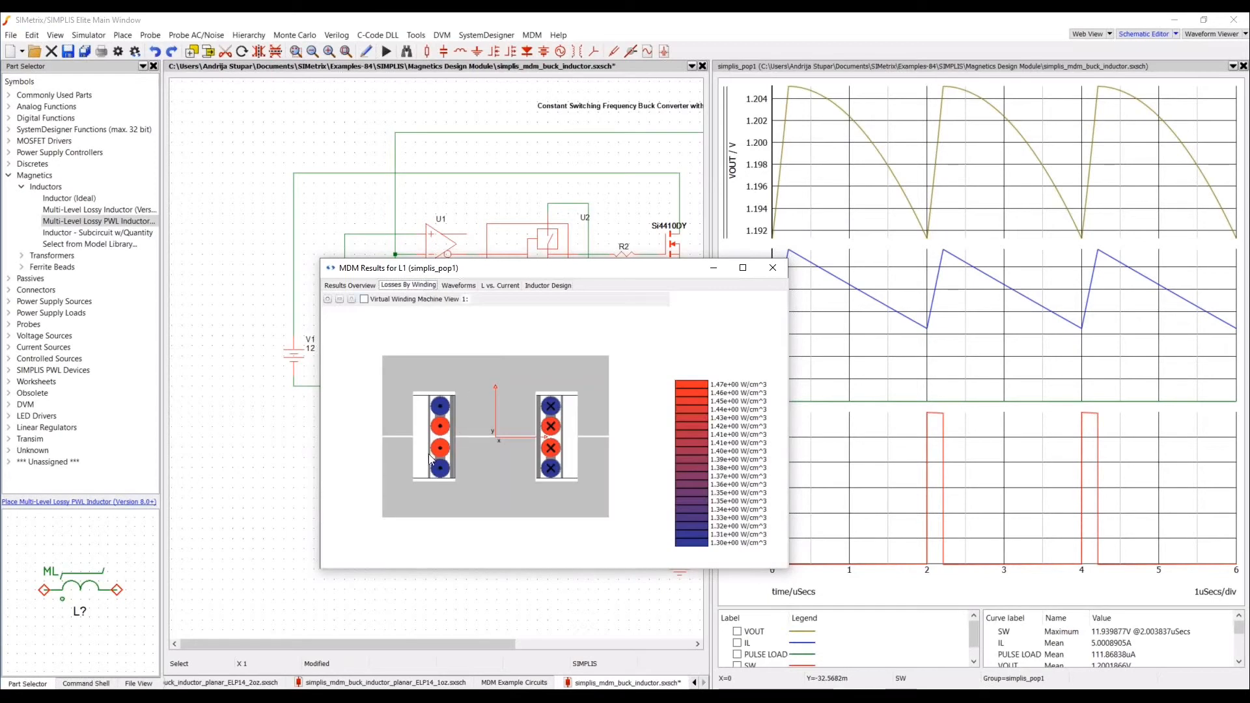
mouse_move(443, 462)
scroll(443, 462, up, 2)
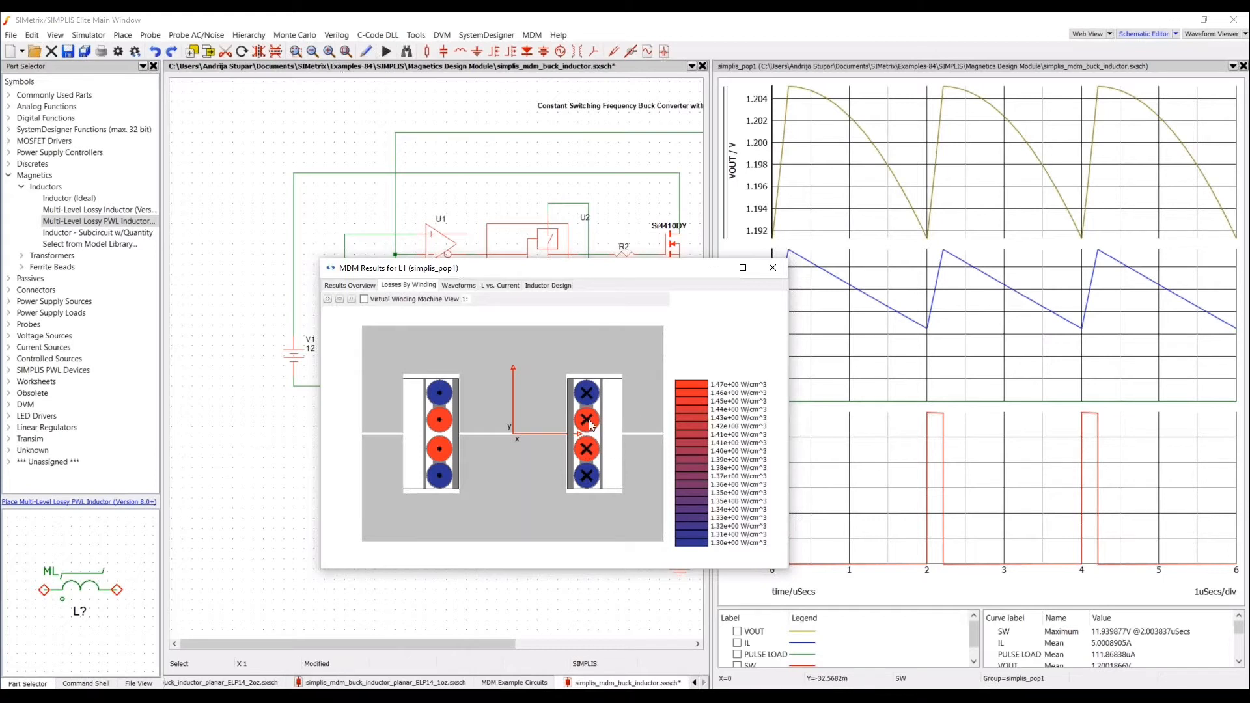
- Review L1's waveforms, inductance versus current, inductor design report and results overview in the MDM results, and close the results window
click(459, 286)
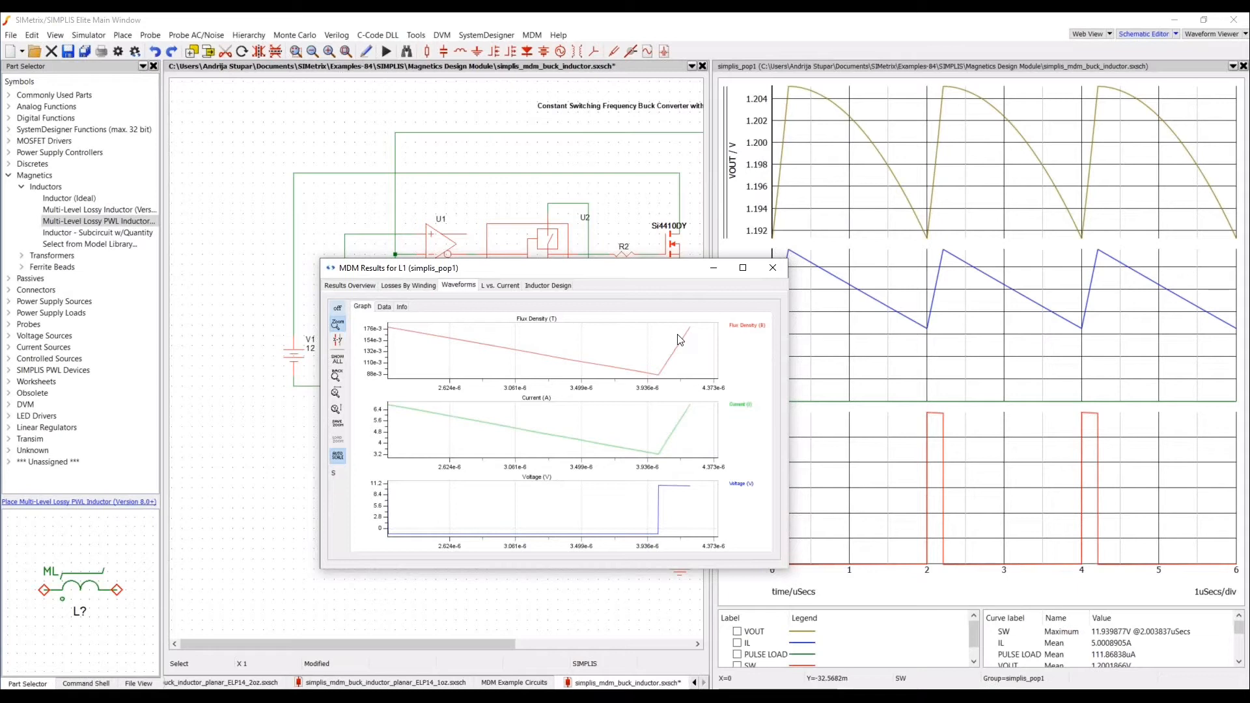
click(511, 287)
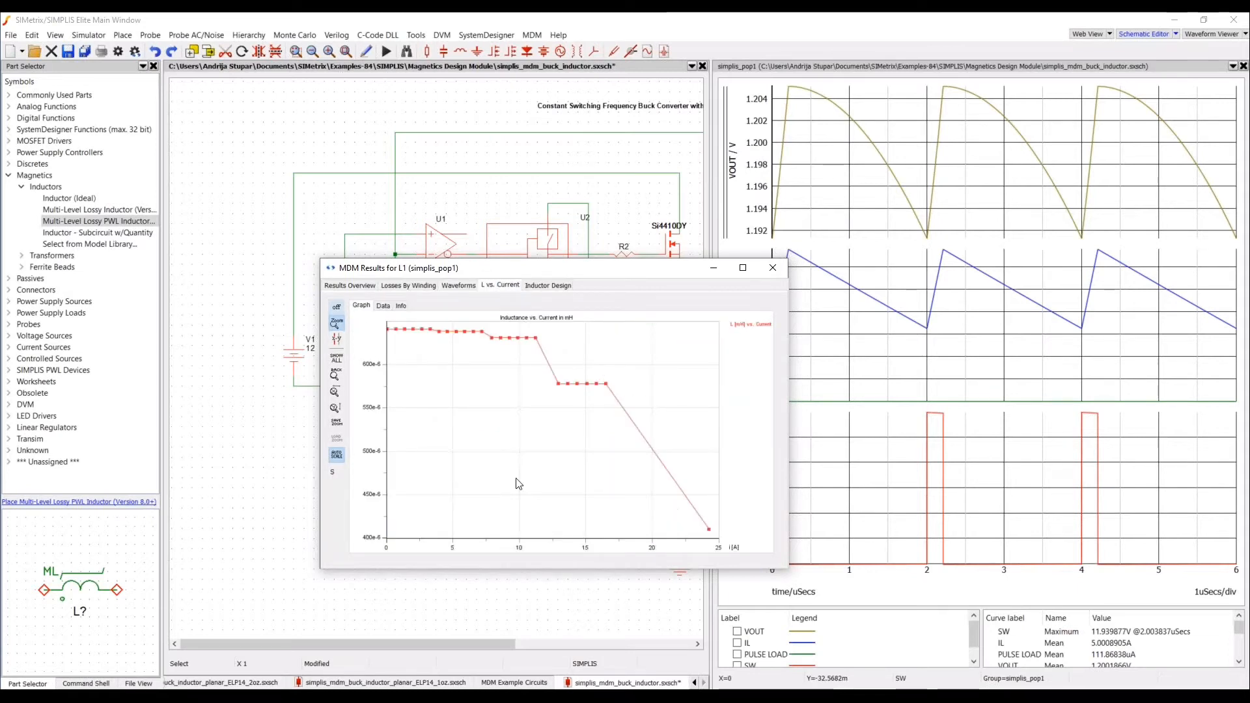
click(558, 287)
scroll(602, 390, down, 10)
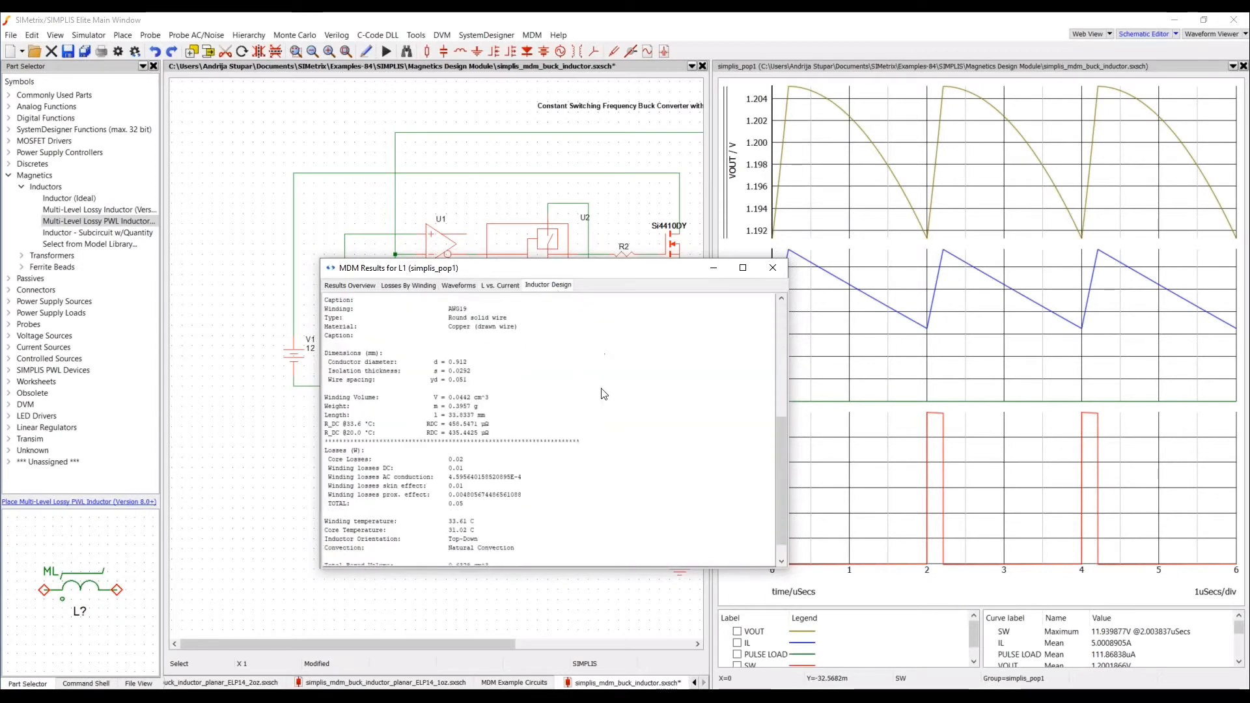
scroll(604, 397, up, 10)
click(368, 286)
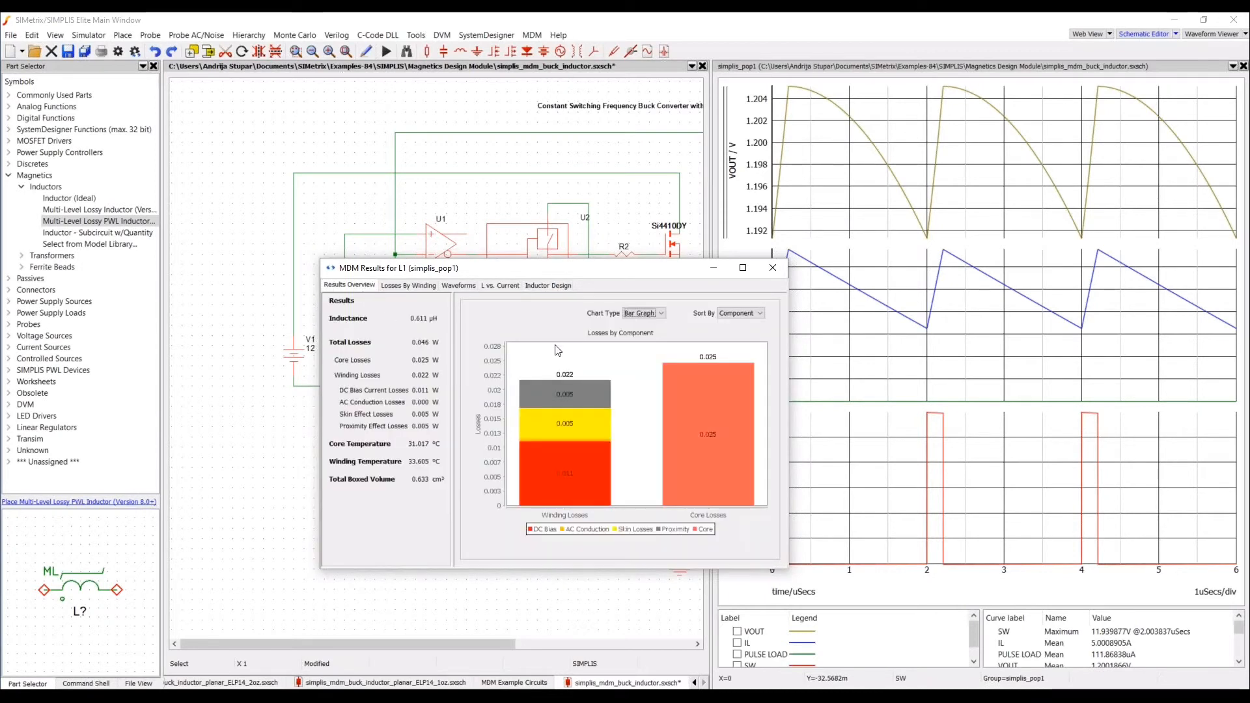
drag(770, 281, 697, 282)
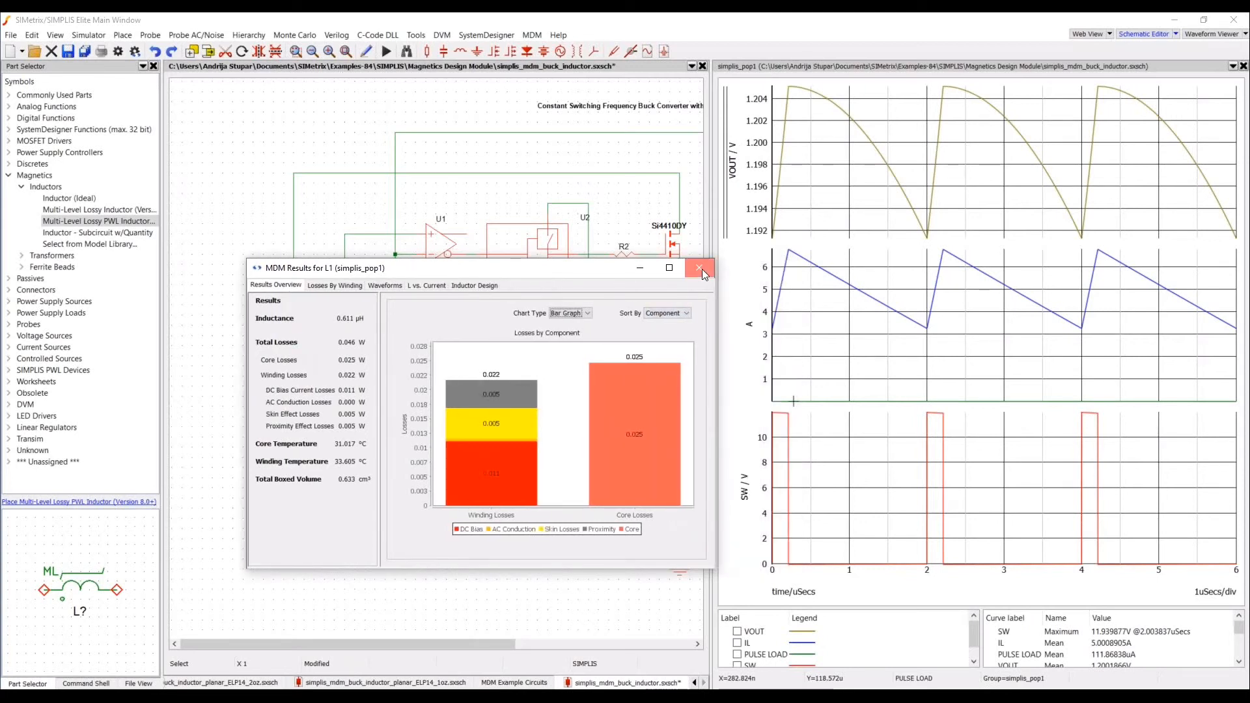
click(702, 268)
- Plot inductor L1's PWL points, and close the graphs so only the buck converter schematic remains
drag(490, 641, 651, 642)
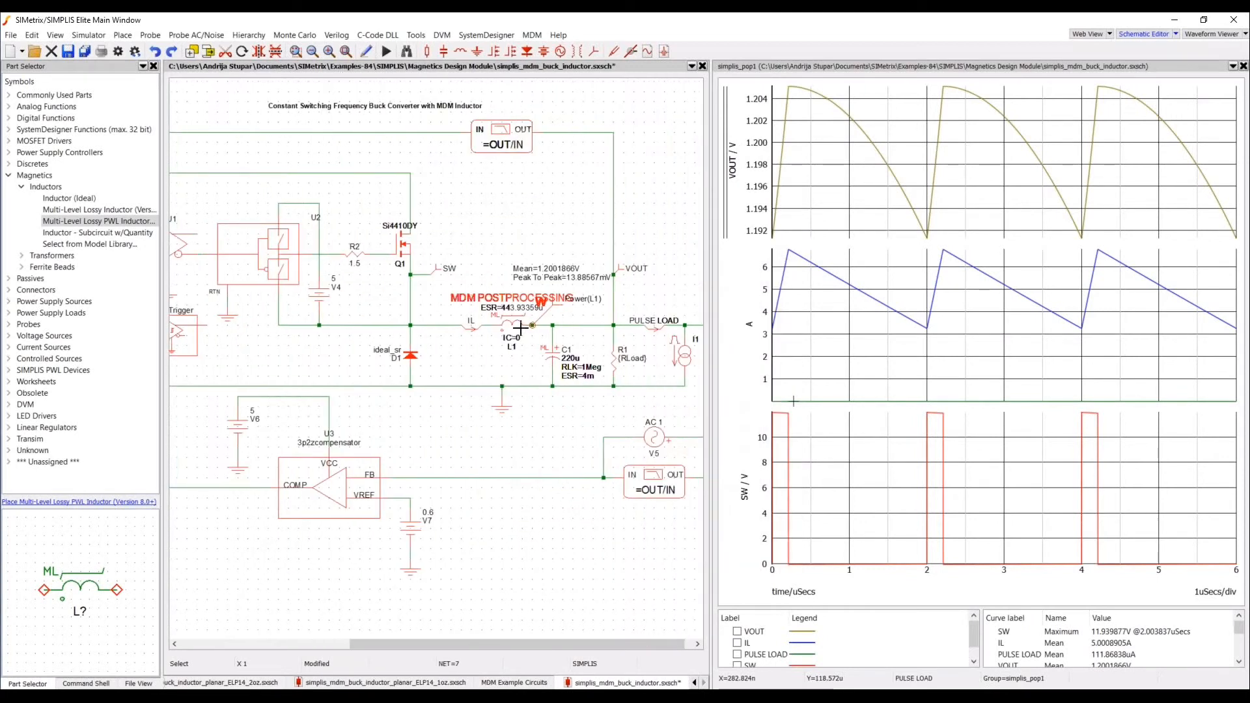
click(520, 328)
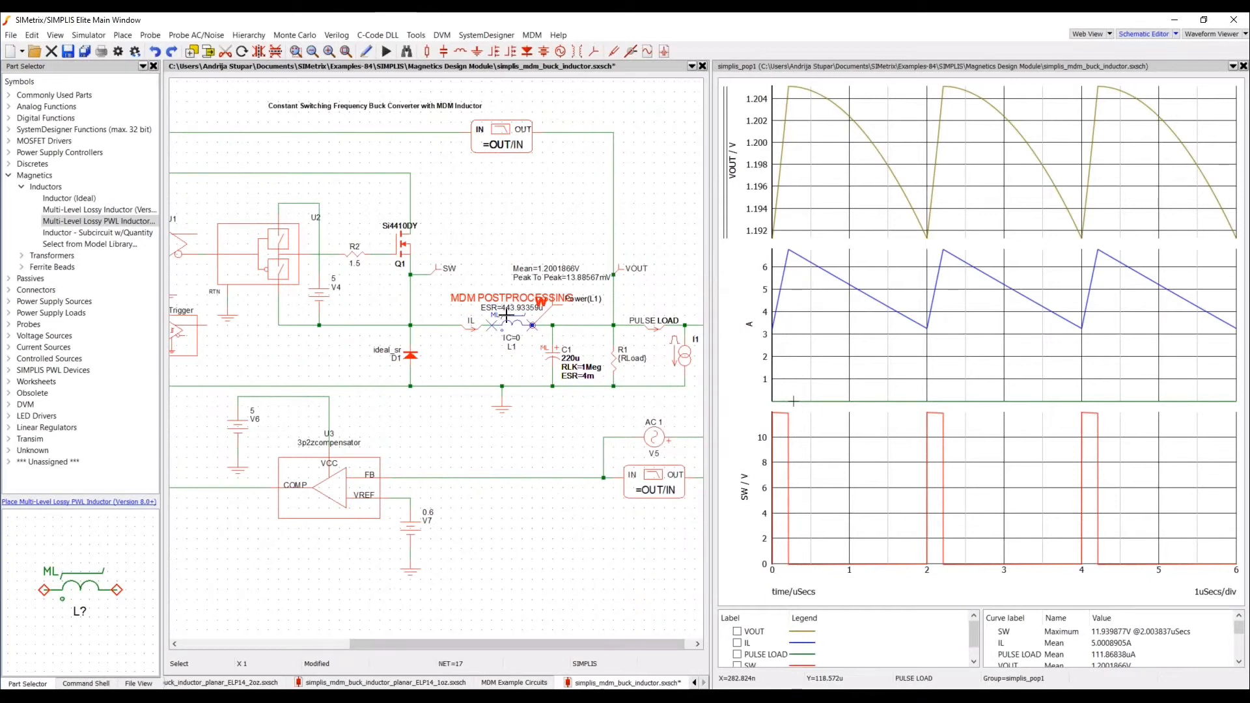
right_click(506, 317)
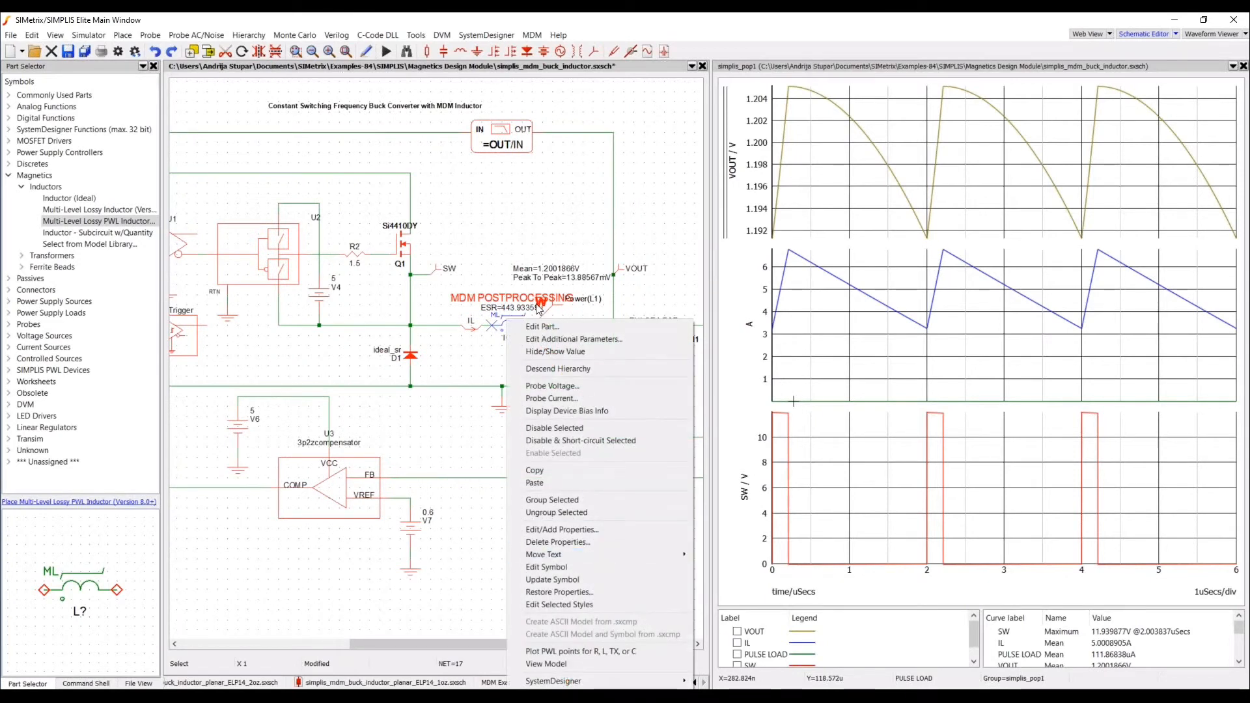
click(599, 651)
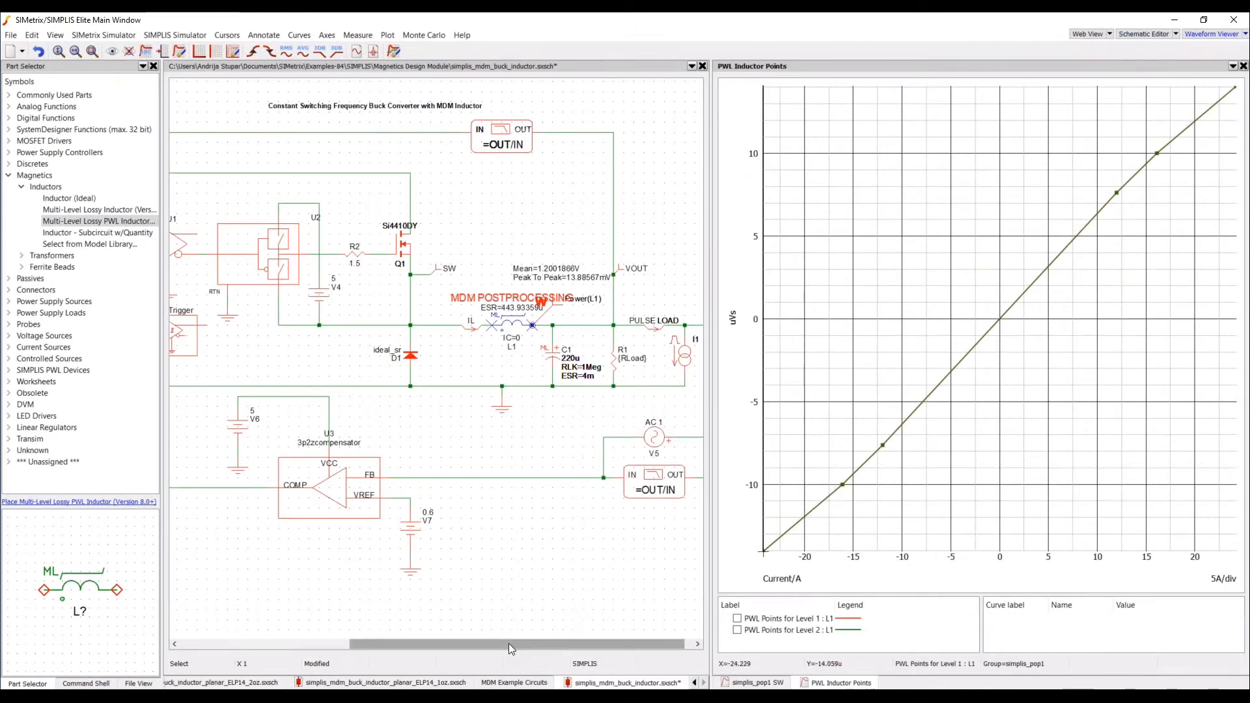
drag(509, 643, 340, 643)
click(1243, 66)
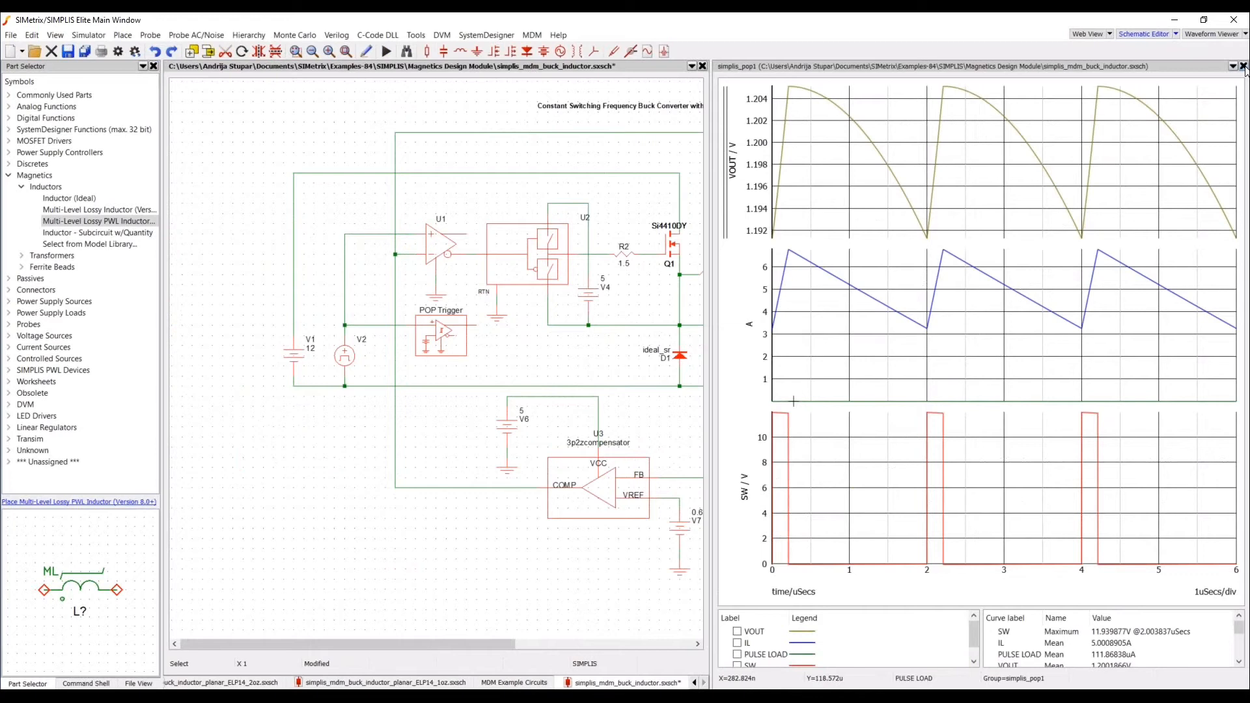
click(1243, 66)
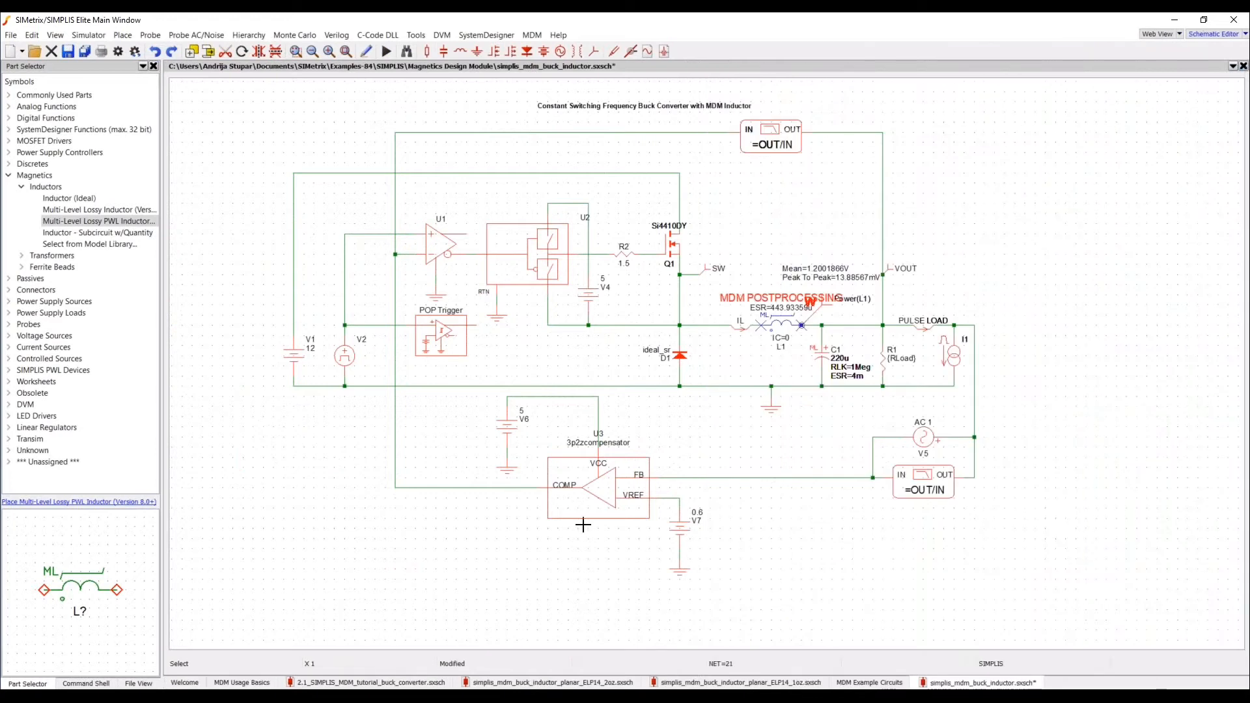
- Go through the webinar pages on how MDM works and its principle of operation up to Buck Converter Inductor Design Example
click(232, 686)
click(773, 606)
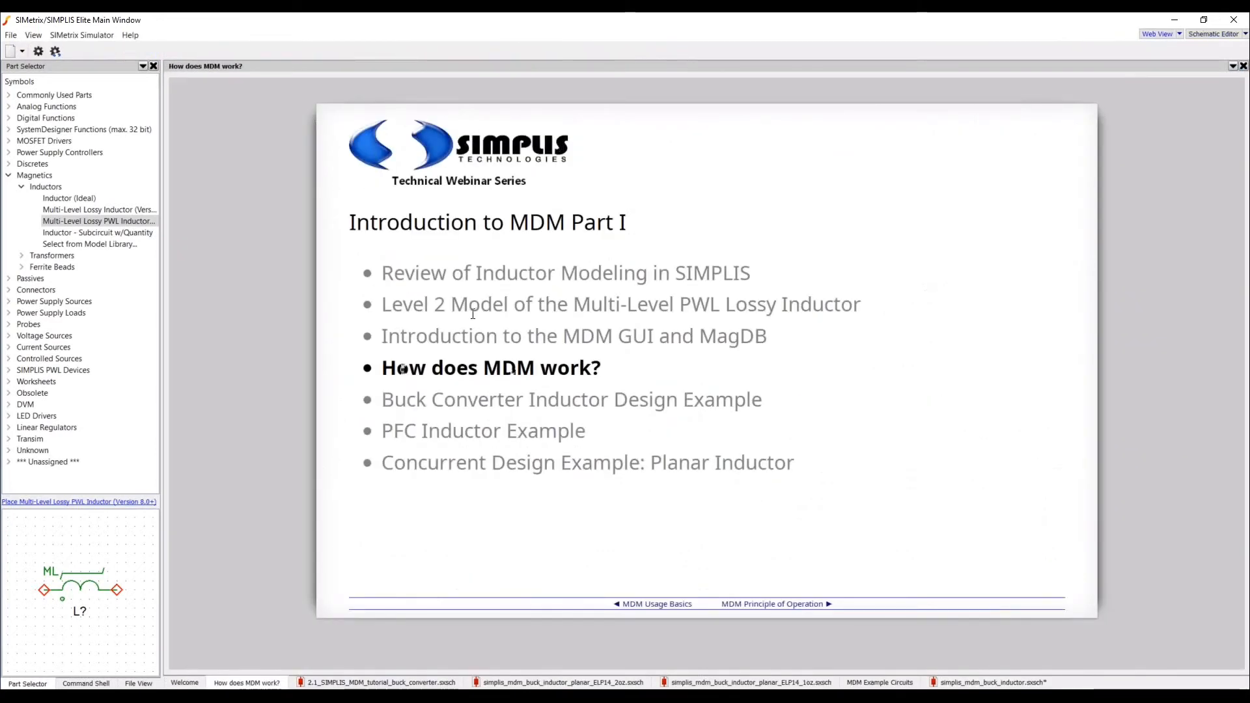
click(755, 605)
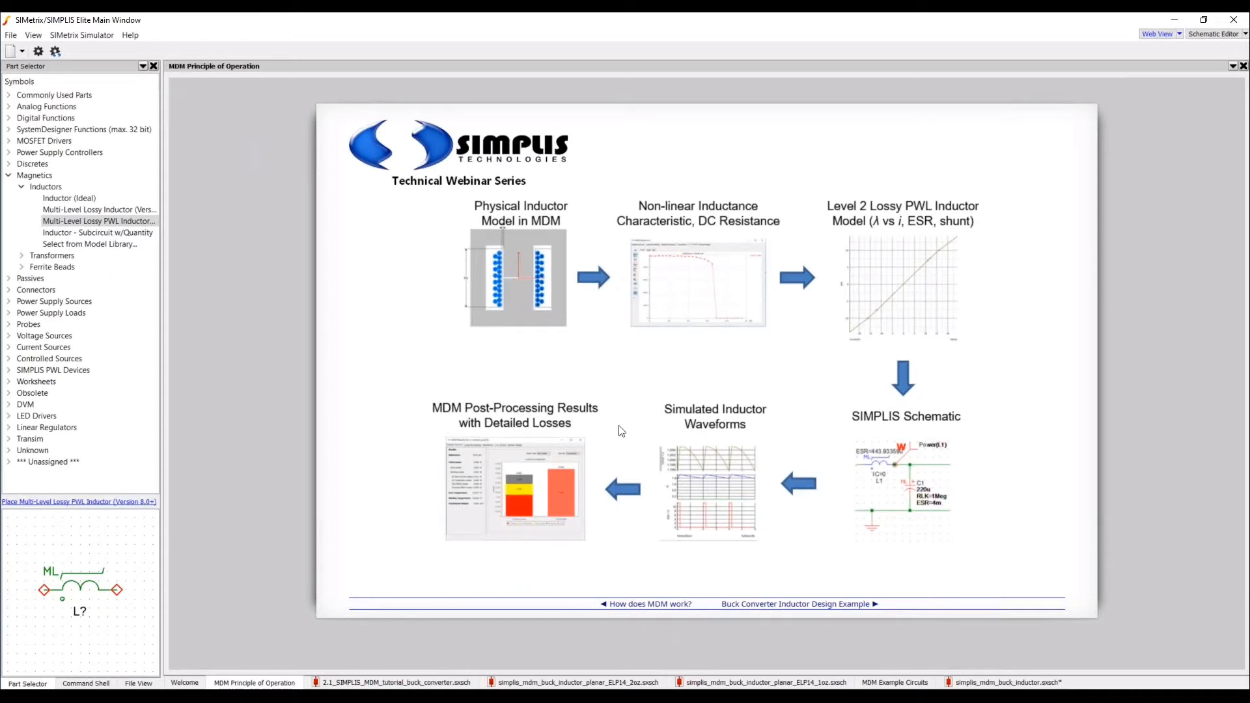
click(745, 605)
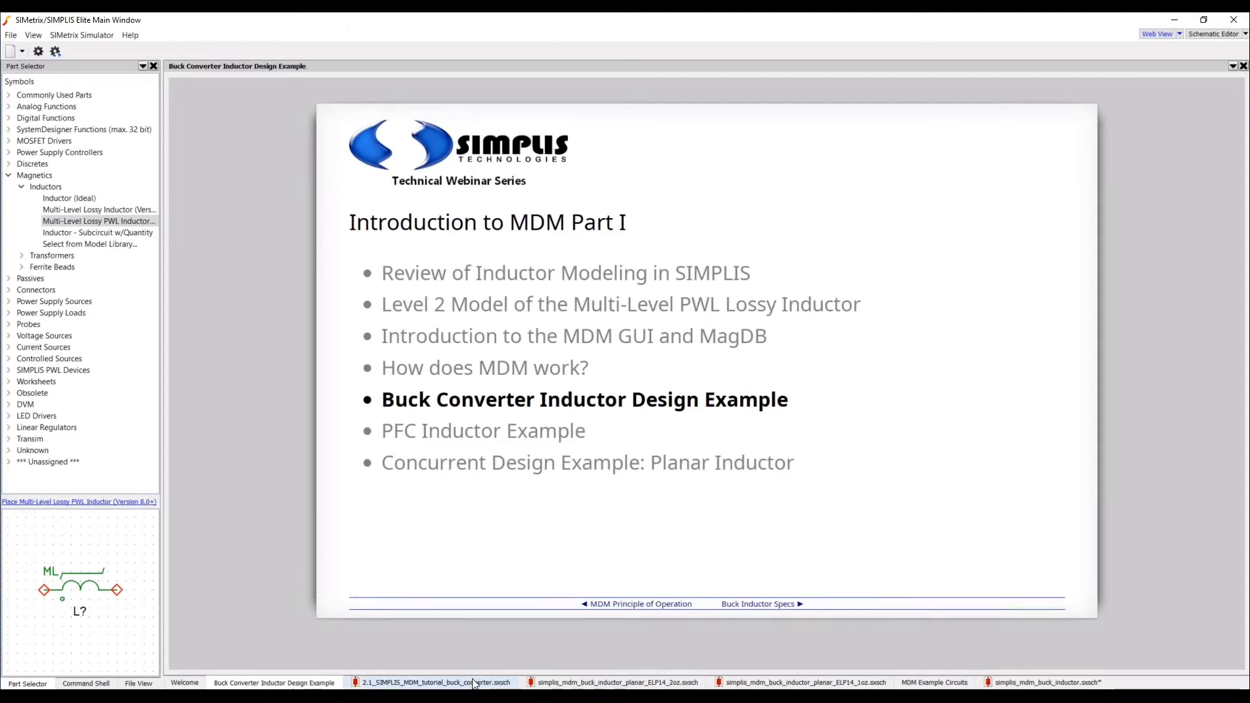
- Look at the 2.1_SIMPLIS_MDM_tutorial_buck_converter schematic, and show the Buck Inductor Specs page
click(435, 682)
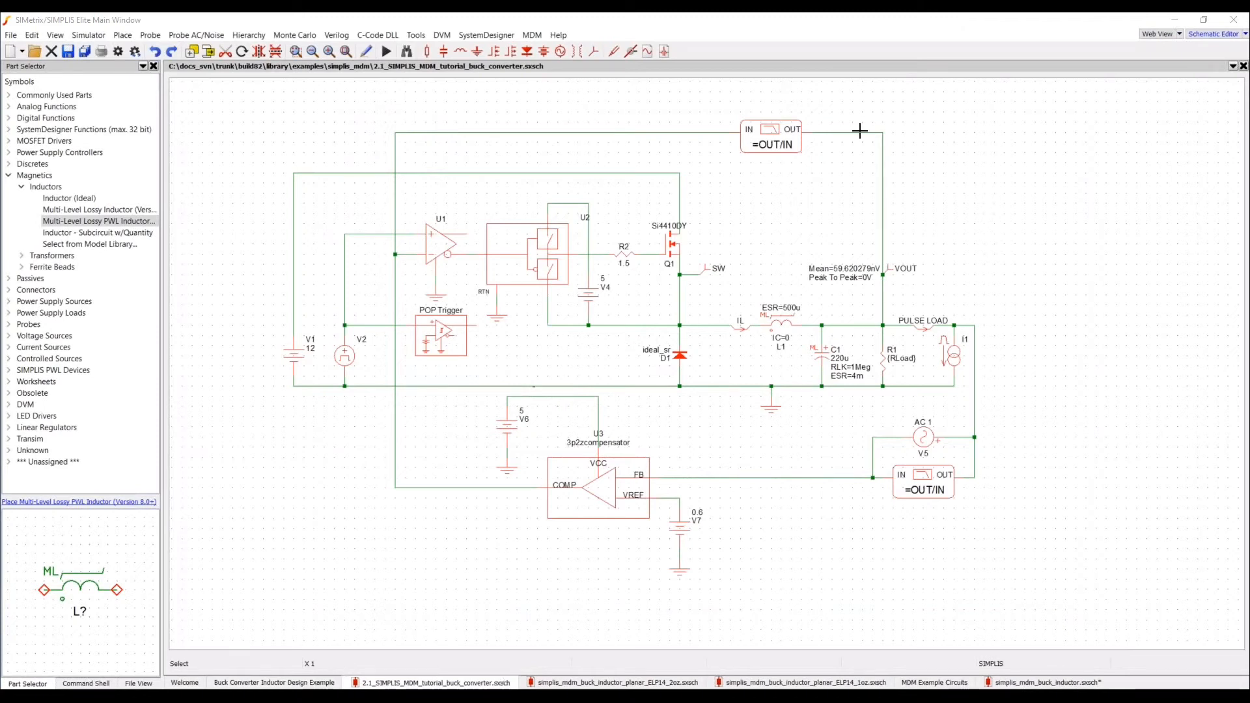
click(309, 681)
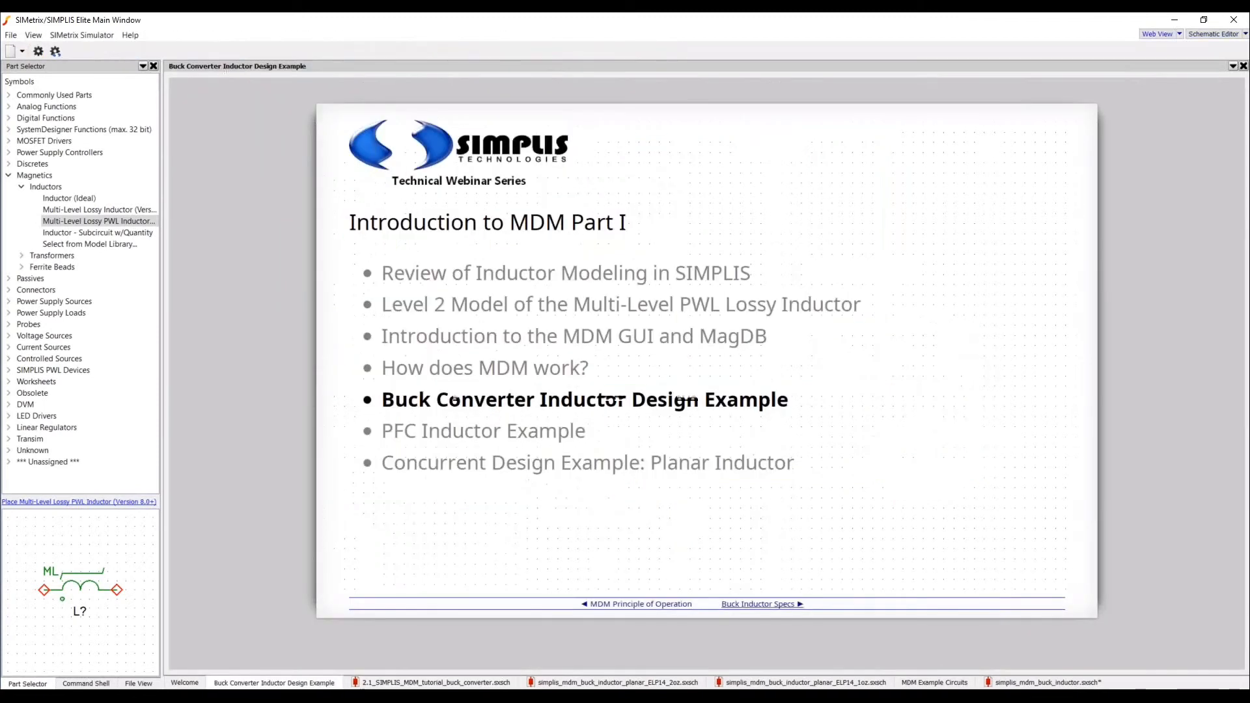
click(397, 422)
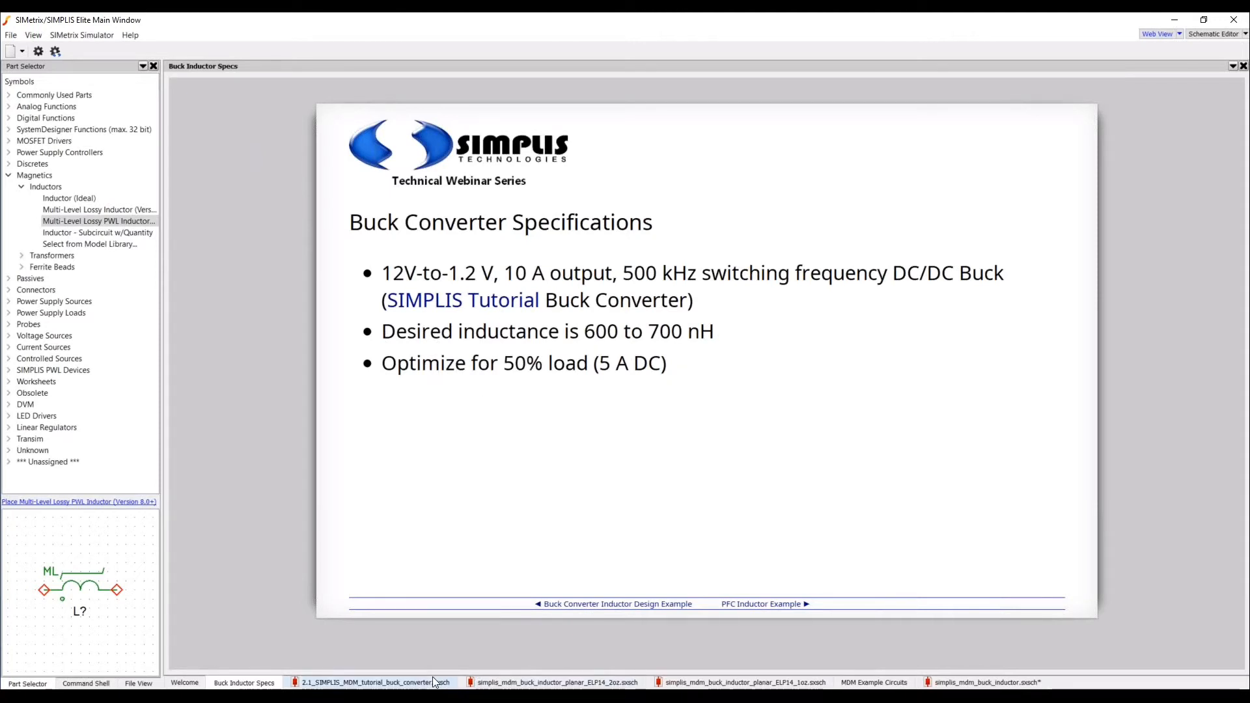
- Set inductor L1 in the tutorial buck converter schematic to model Level 2 and start creating its model with SIMPLIS MDM
click(376, 682)
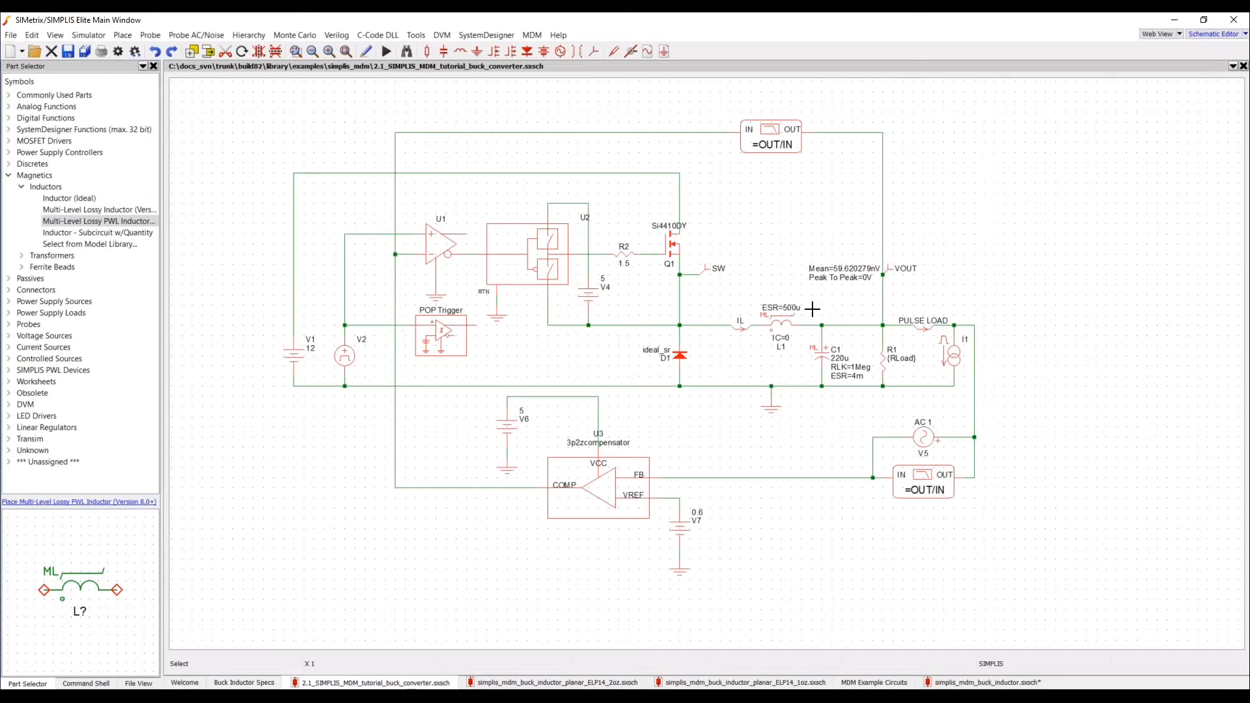
double_click(792, 324)
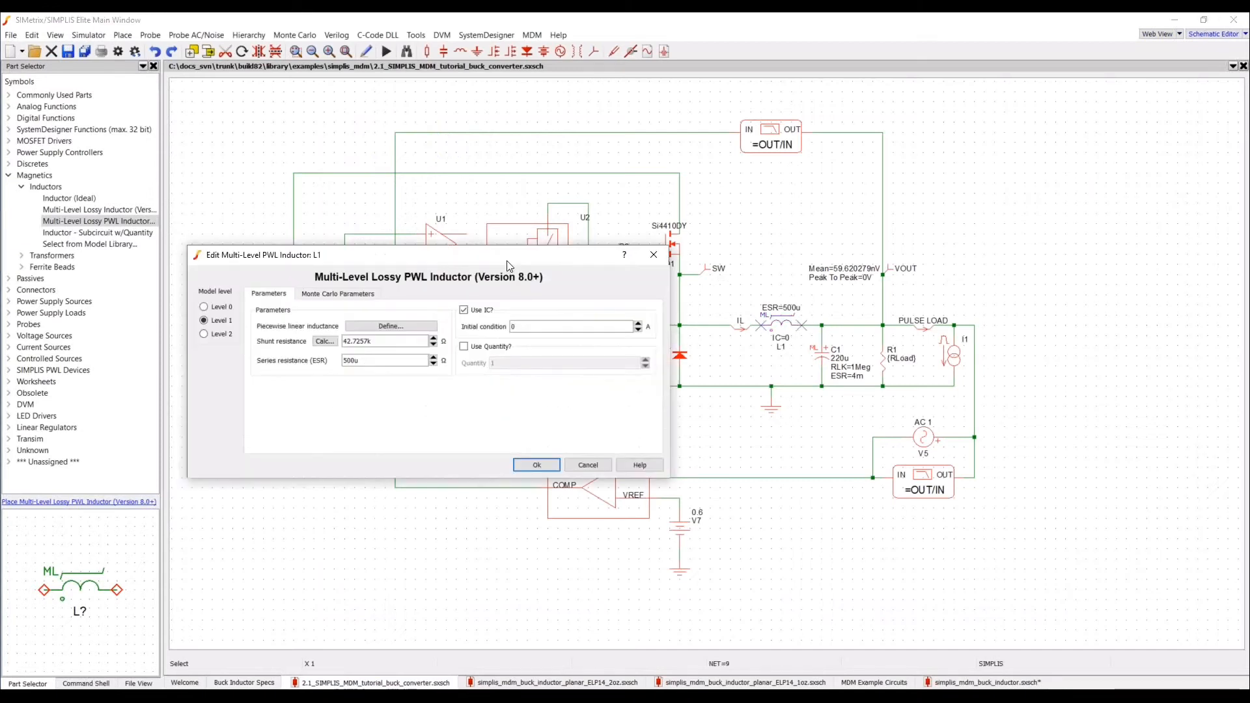
drag(680, 242, 934, 208)
click(499, 293)
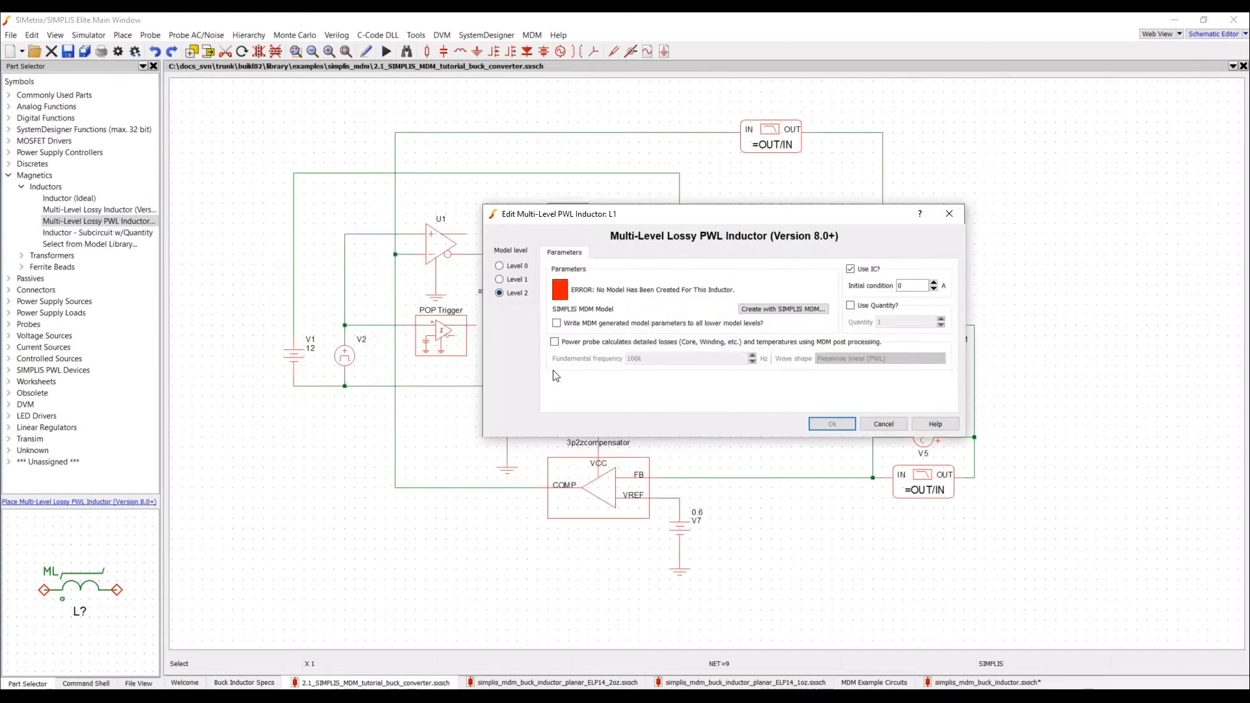
click(783, 308)
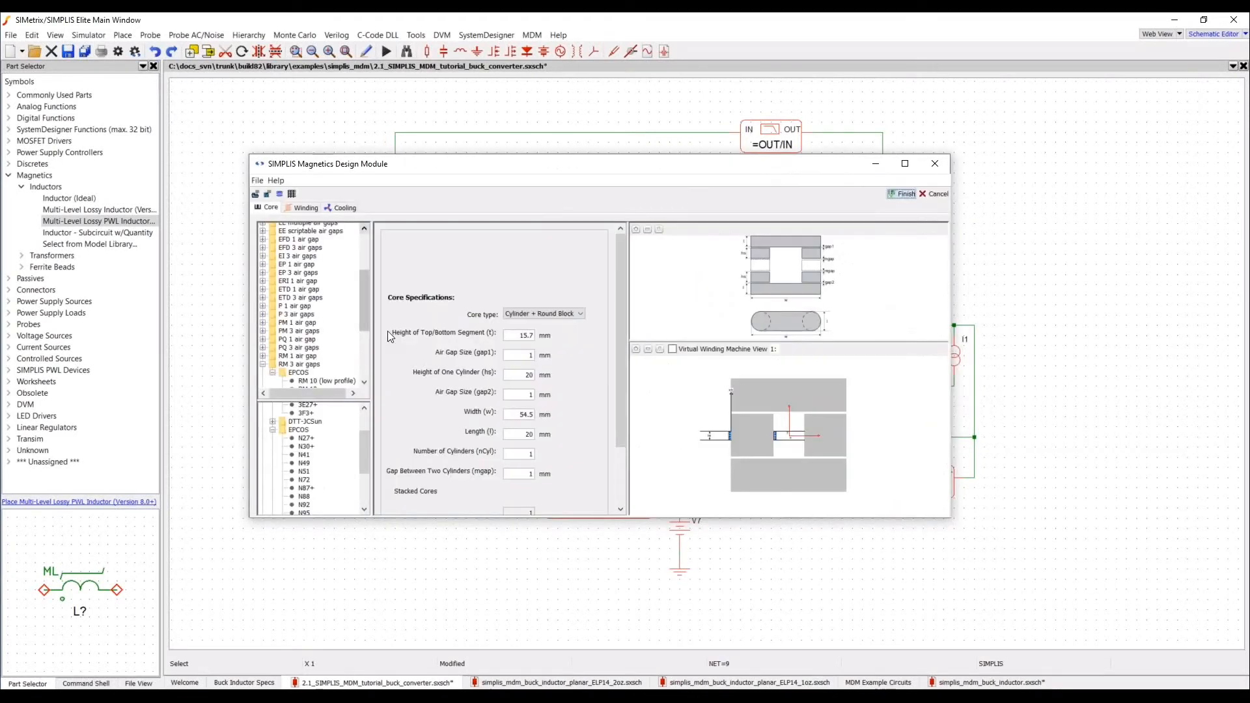
- Select the EPCOS E30 core from the predefined EE 3 air gaps cores
drag(365, 285, 367, 245)
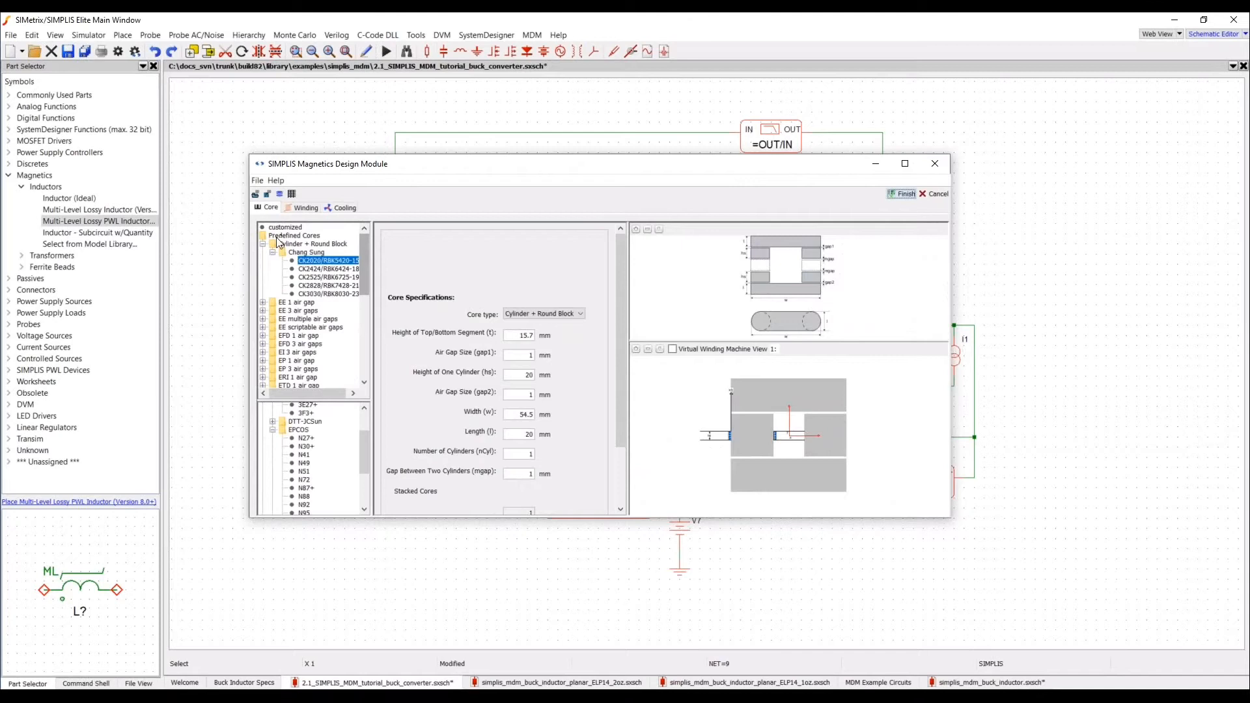
click(267, 310)
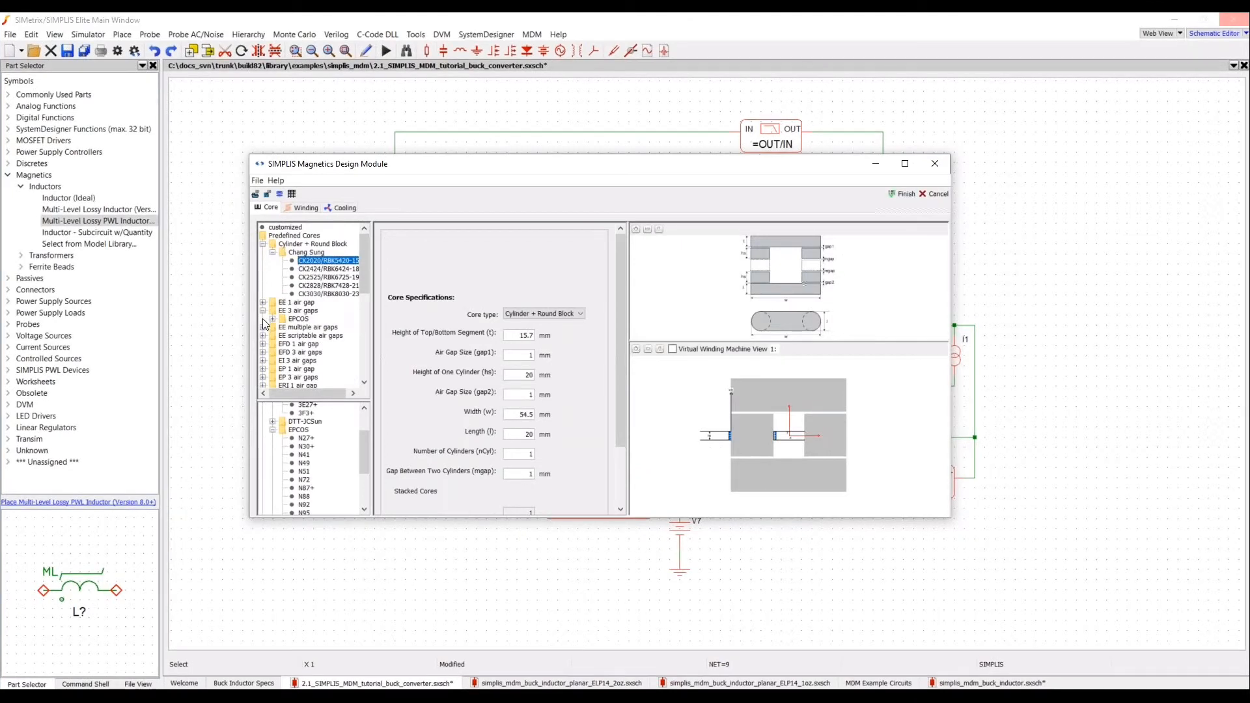
click(273, 319)
click(304, 267)
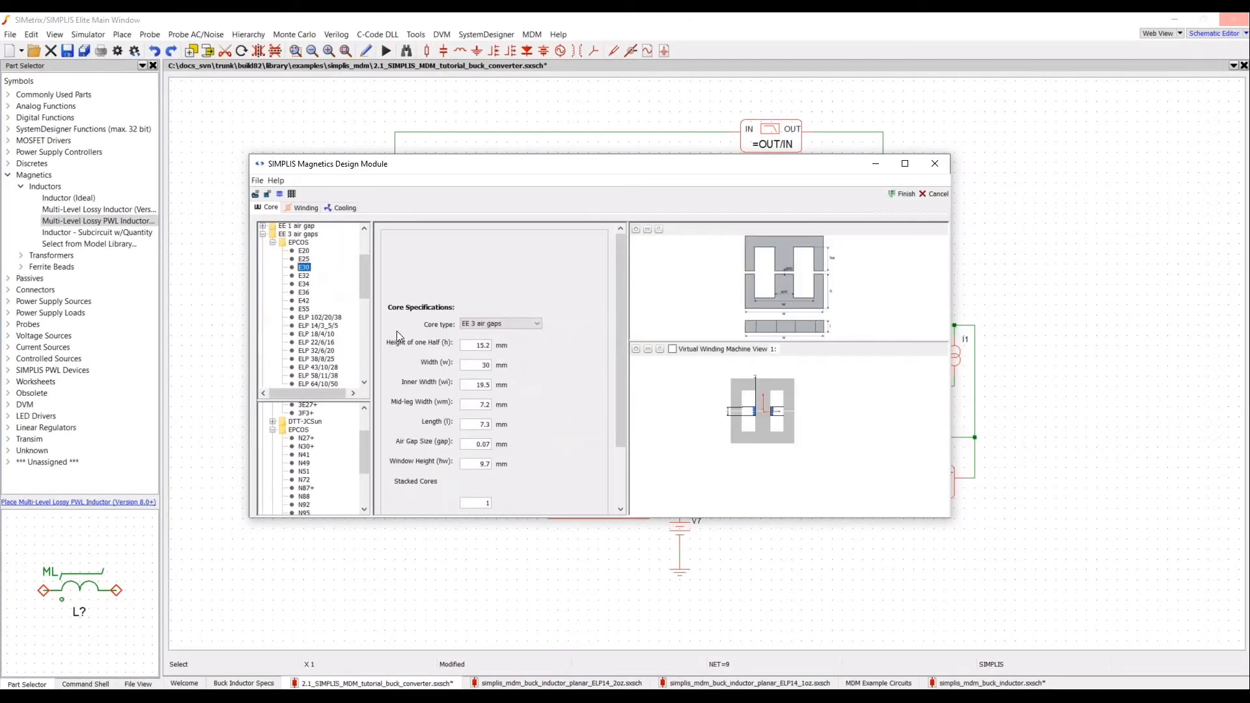
- Fit the winding view to the whole core and choose the 14-pin horizontal bobbin
click(312, 209)
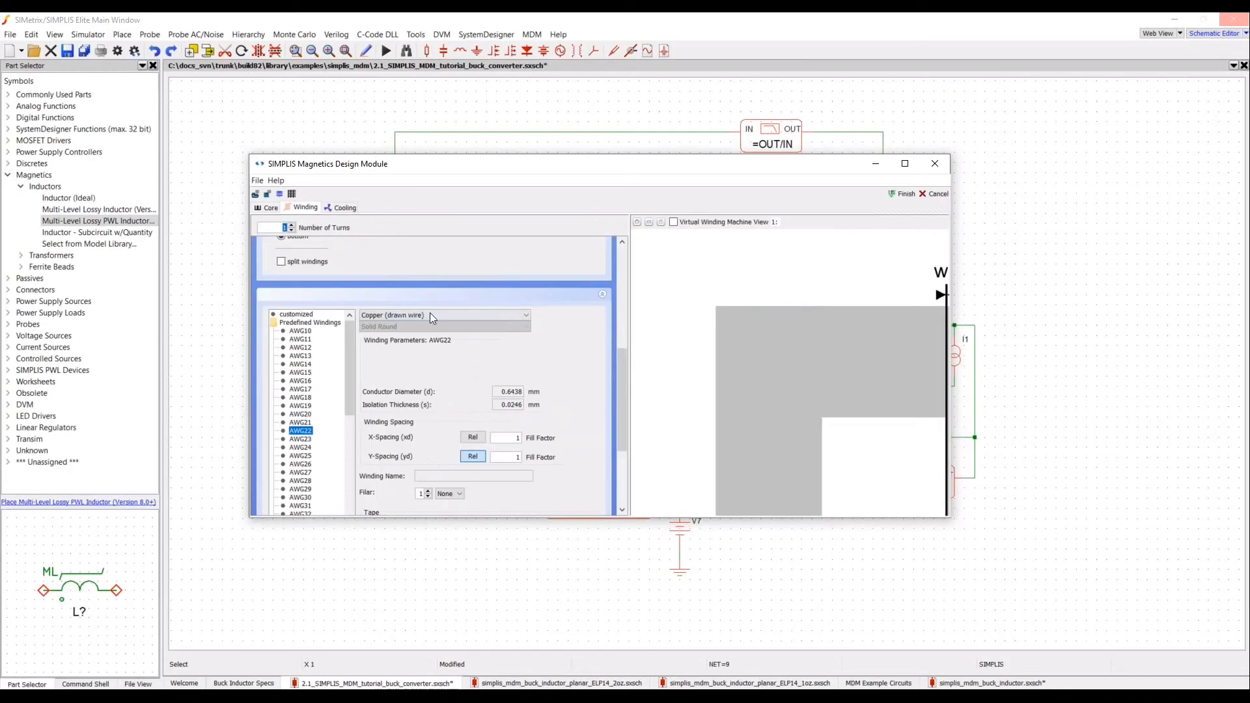
click(664, 223)
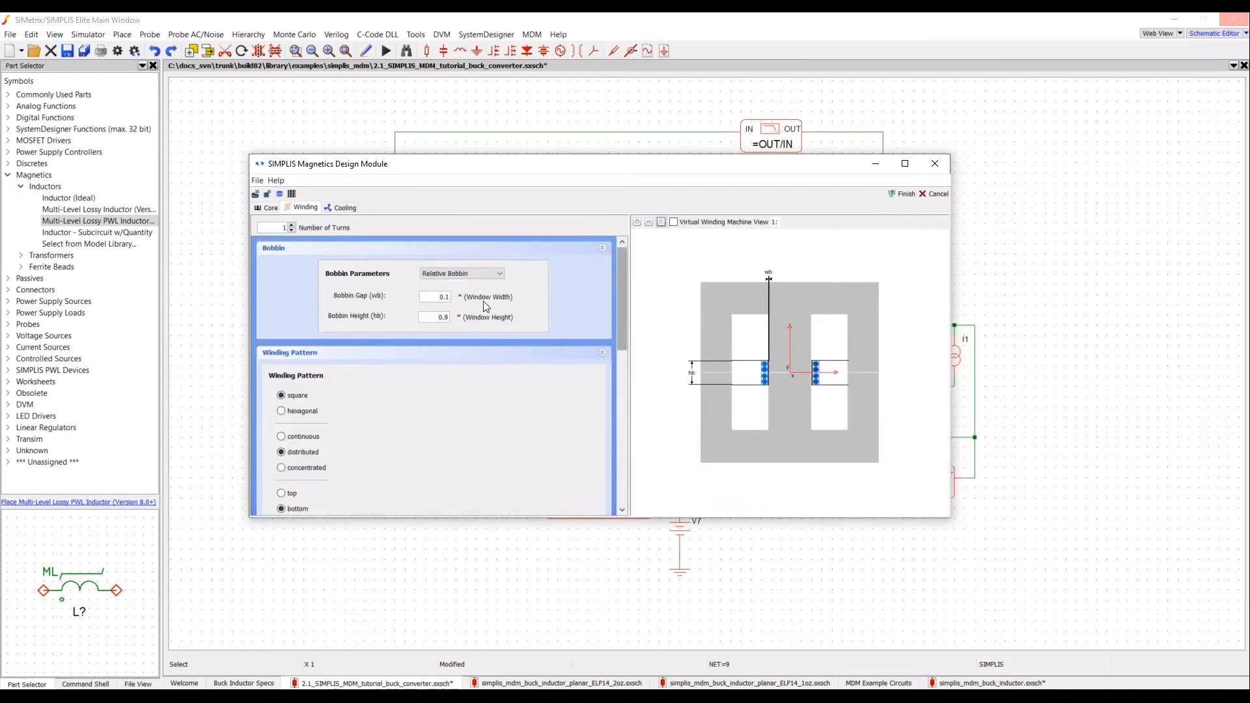
click(482, 273)
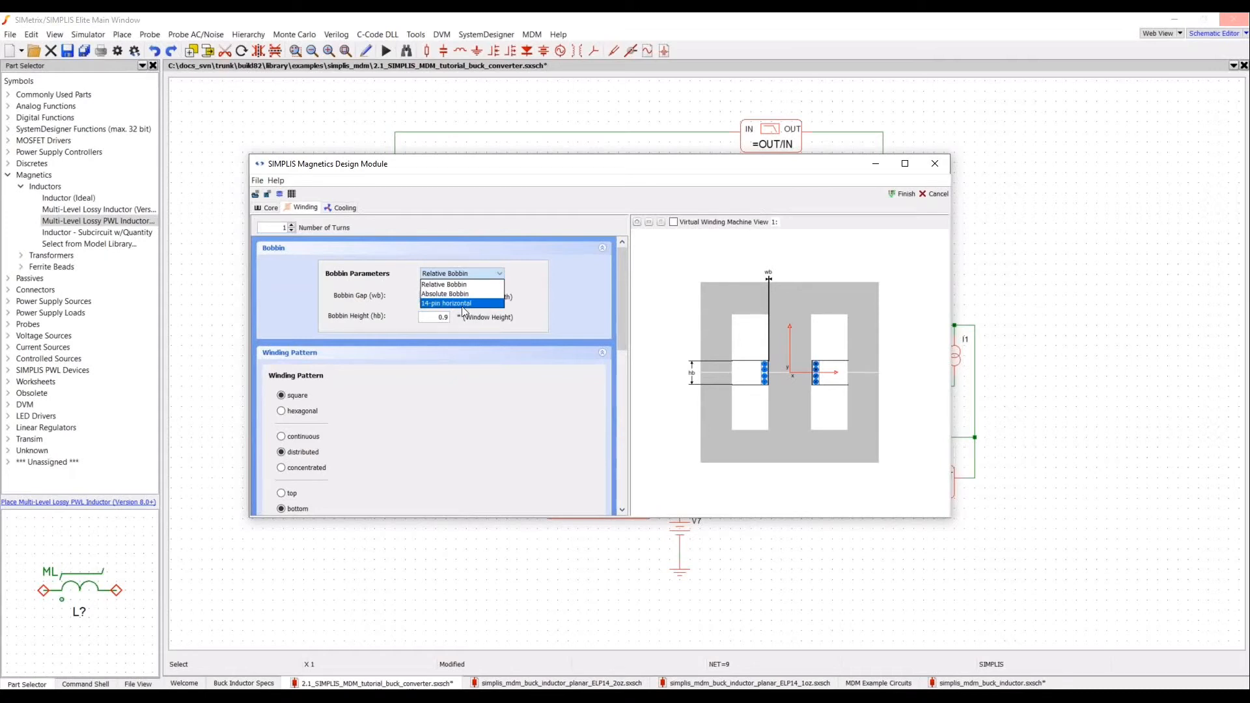
click(477, 304)
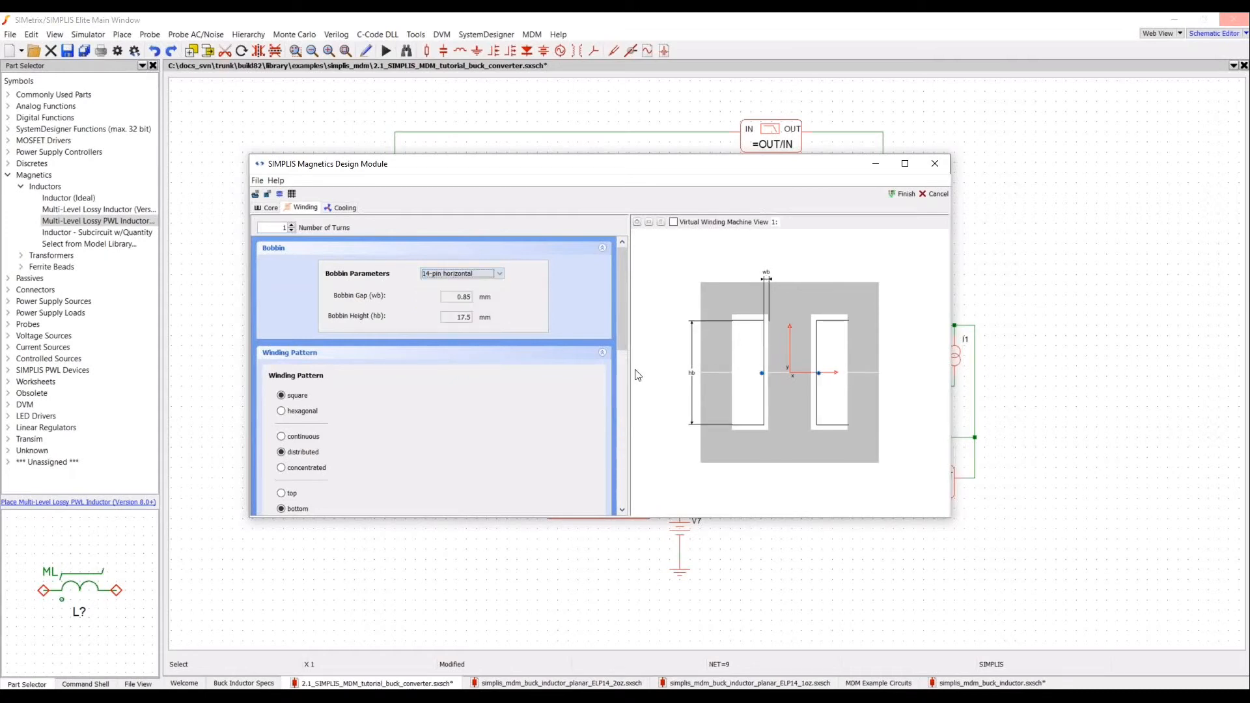
- Look at the core specifications with the fitted bobbin, and check the inductance in the SIMPLIS MDM Status Window
click(268, 207)
scroll(751, 440, up, 2)
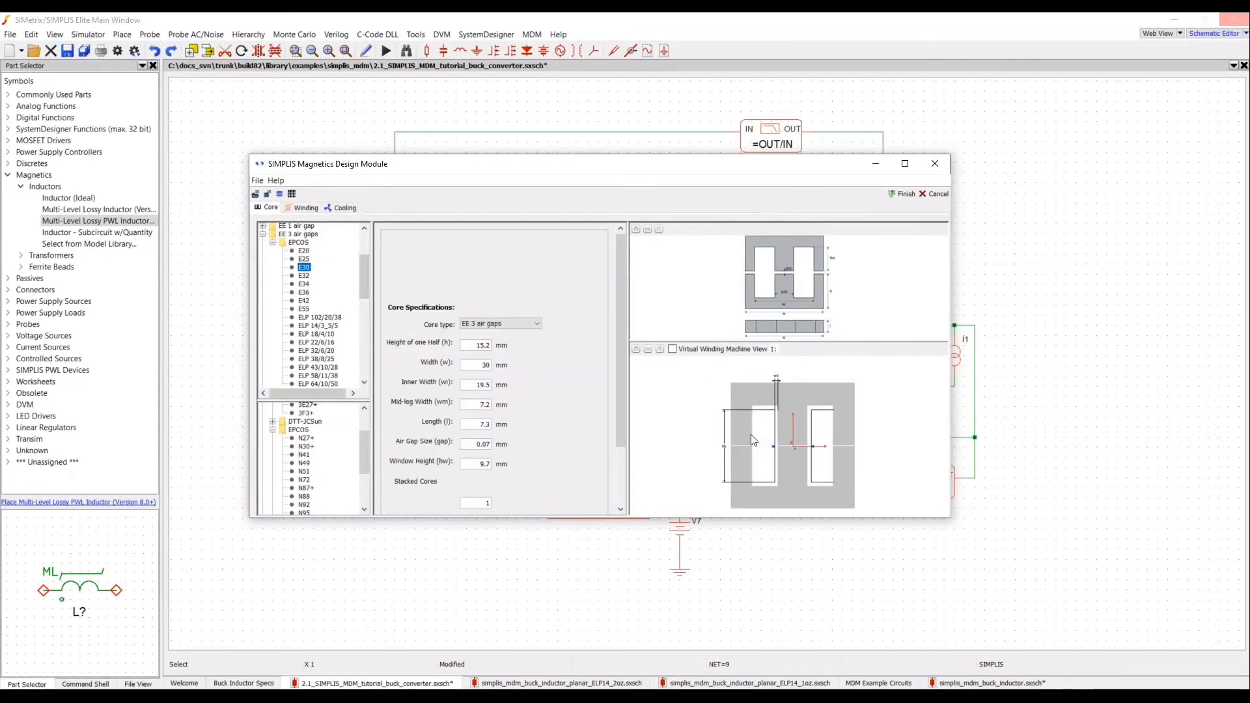
click(295, 196)
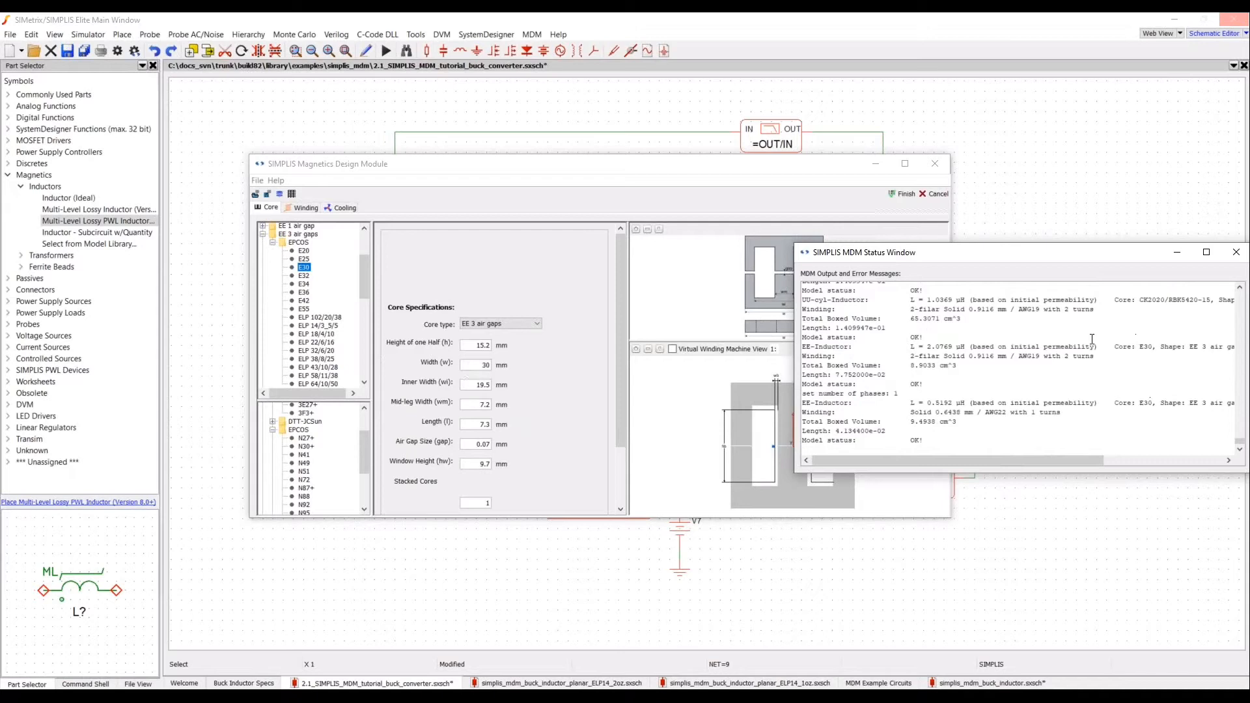
drag(936, 403, 959, 405)
- Choose AWG10 copper wire for the winding and set the winding pattern to continuous
click(307, 210)
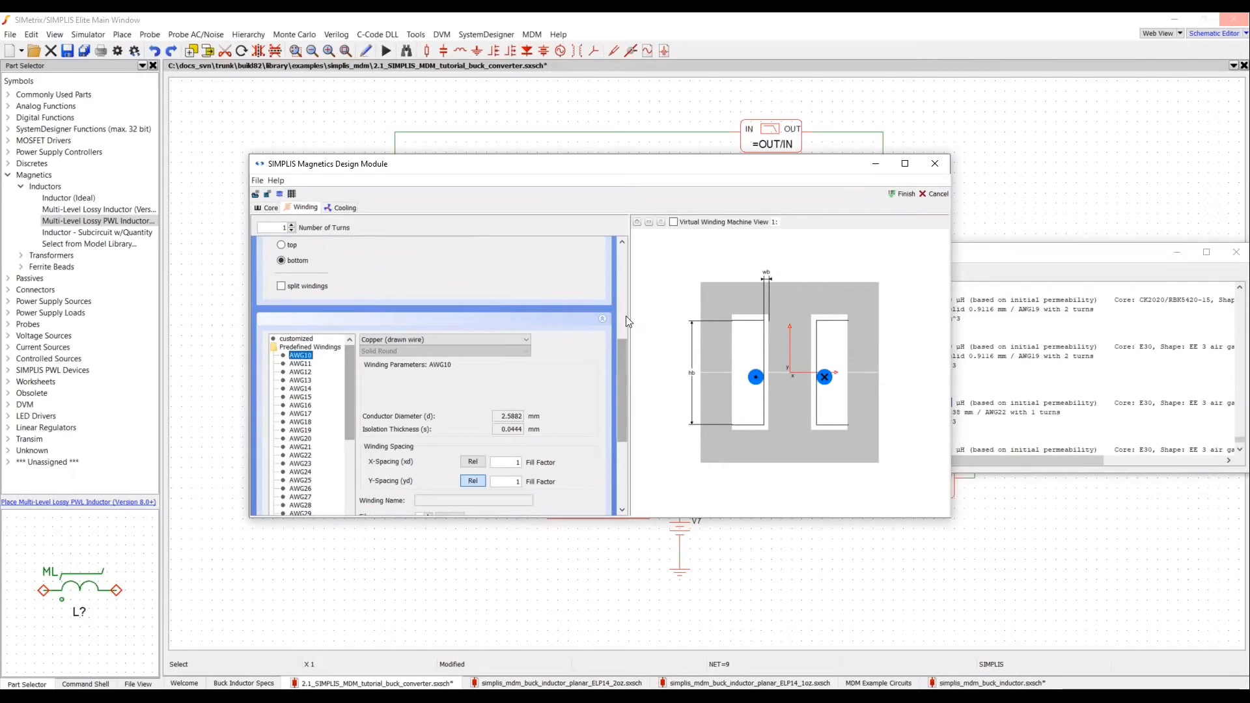
scroll(455, 300, up, 3)
click(321, 355)
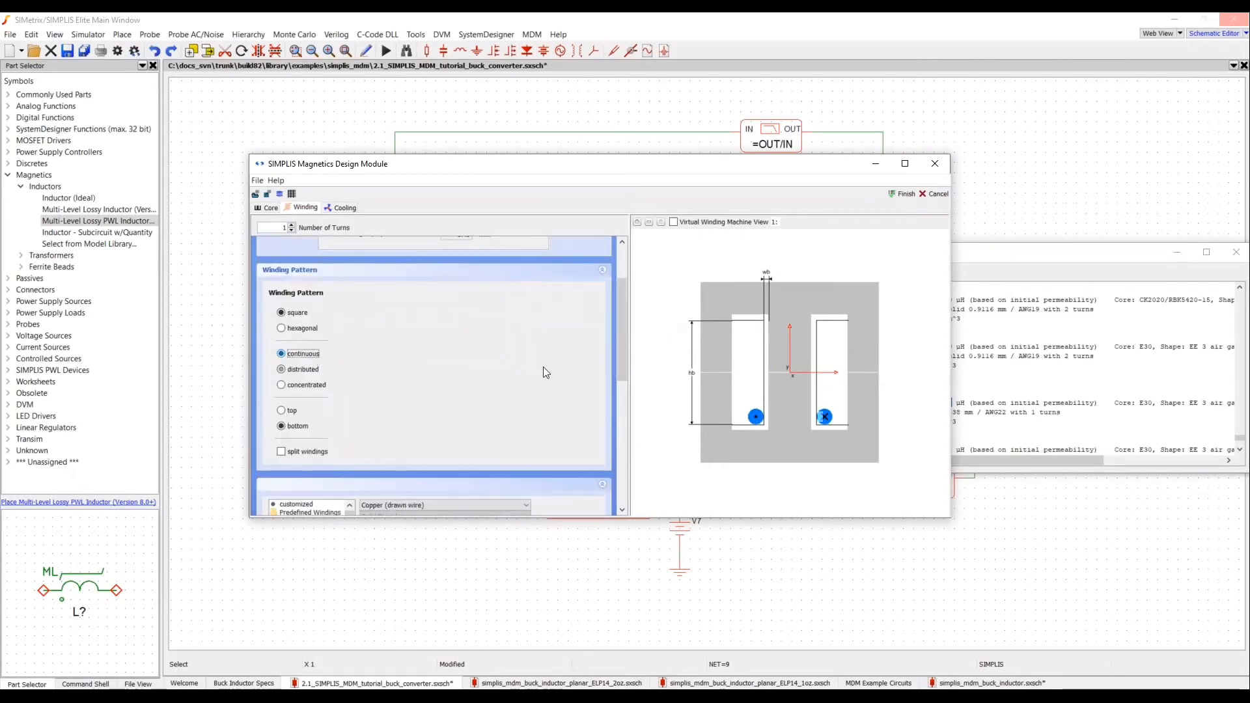
- Set the number of turns to 3, check the inductance in the MDM Status Window, and return to the core specifications
scroll(526, 379, down, 5)
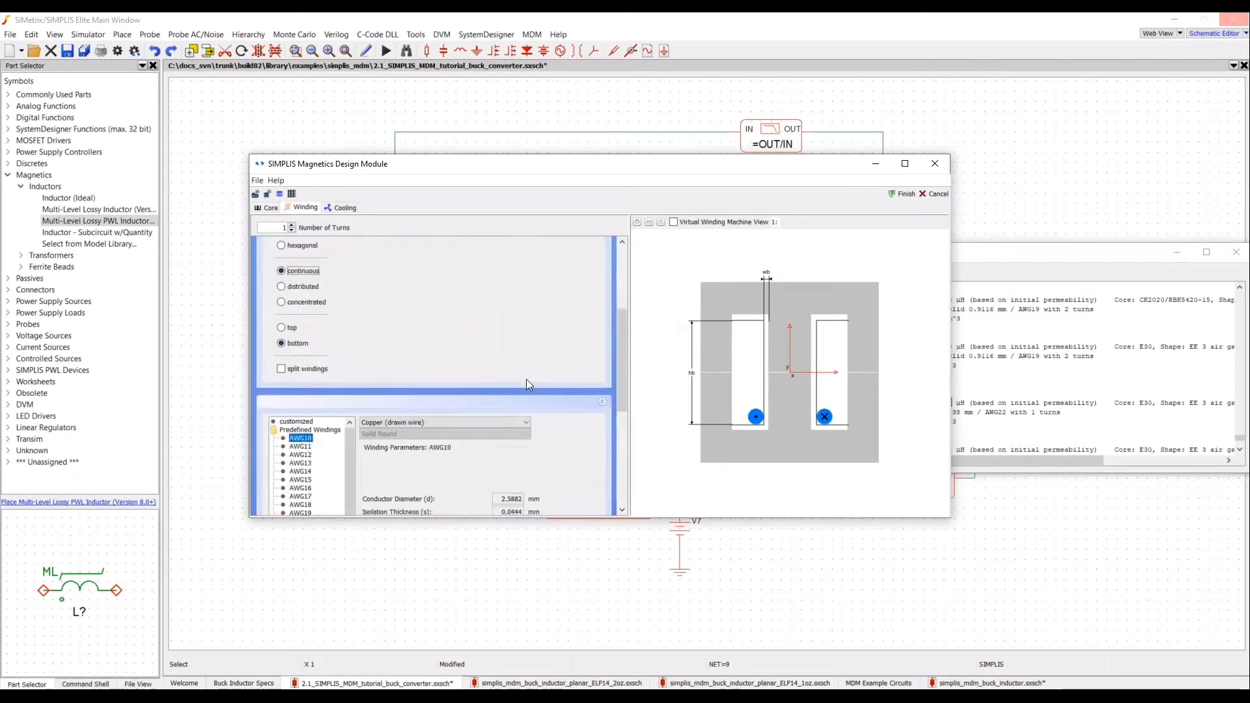
click(291, 225)
click(291, 225)
click(1088, 402)
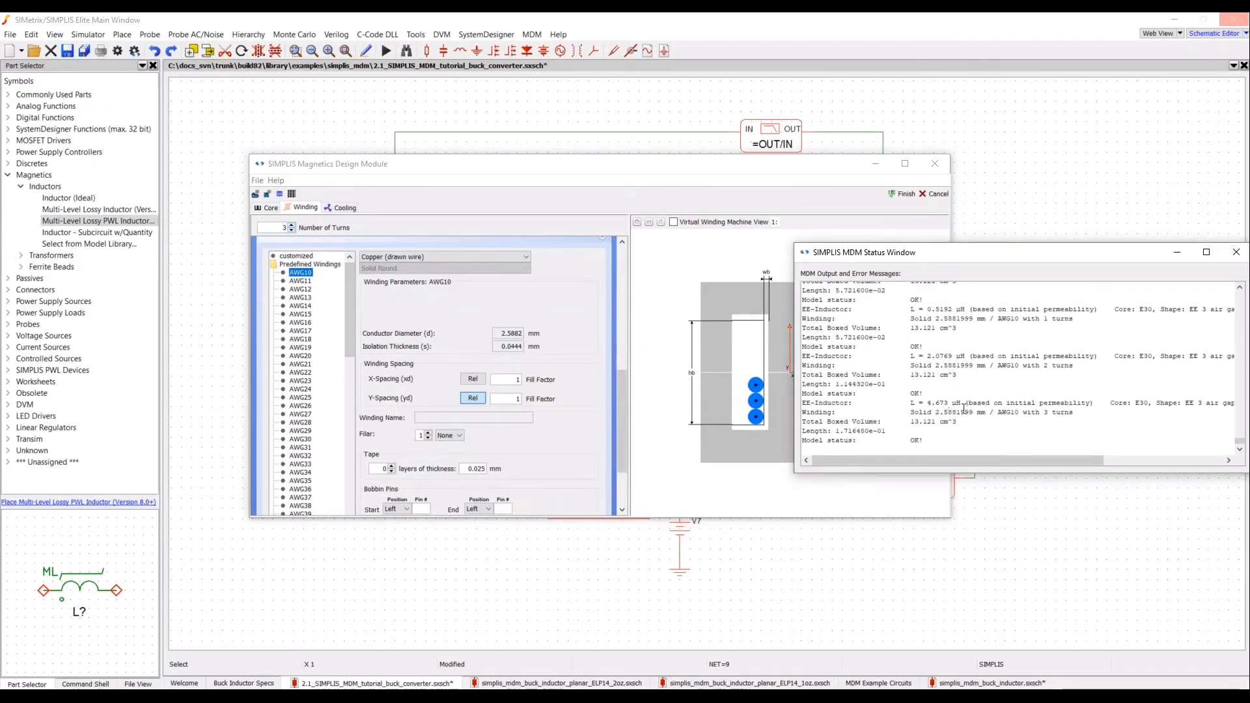
click(270, 208)
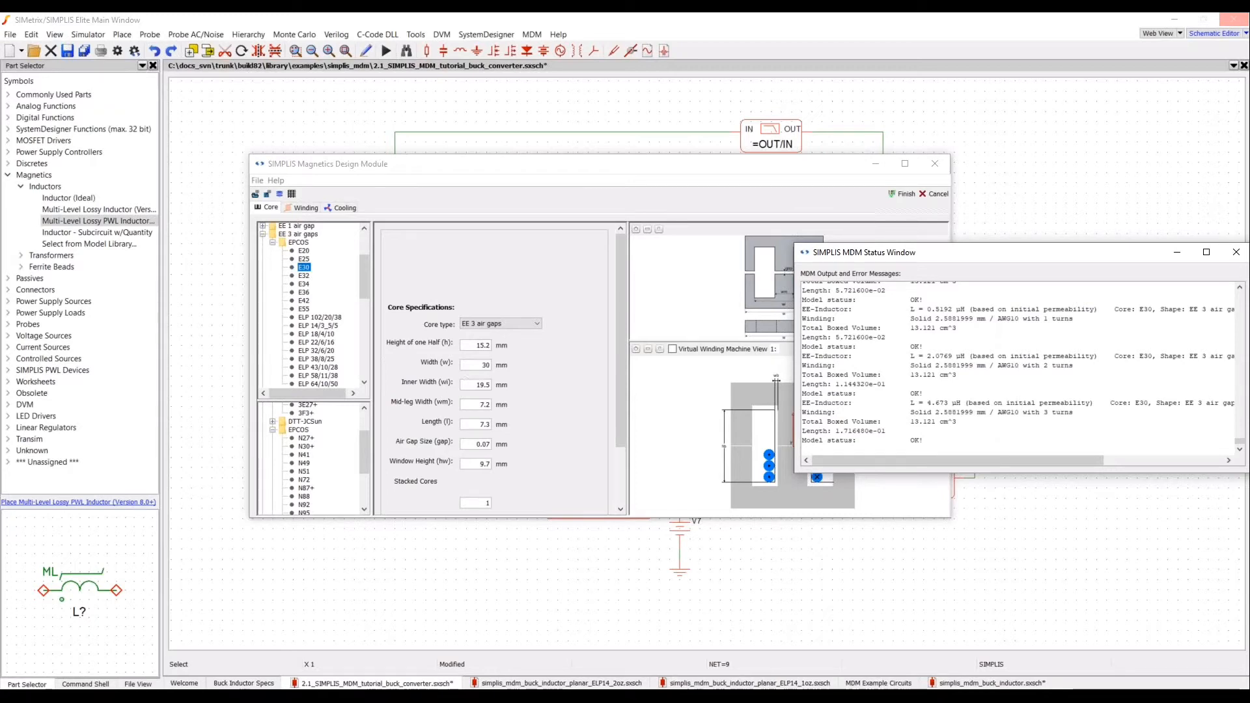
- Set the core's air gap size to 1.1 mm and check the inductance in the SIMPLIS MDM Status Window
click(485, 444)
double_click(478, 447)
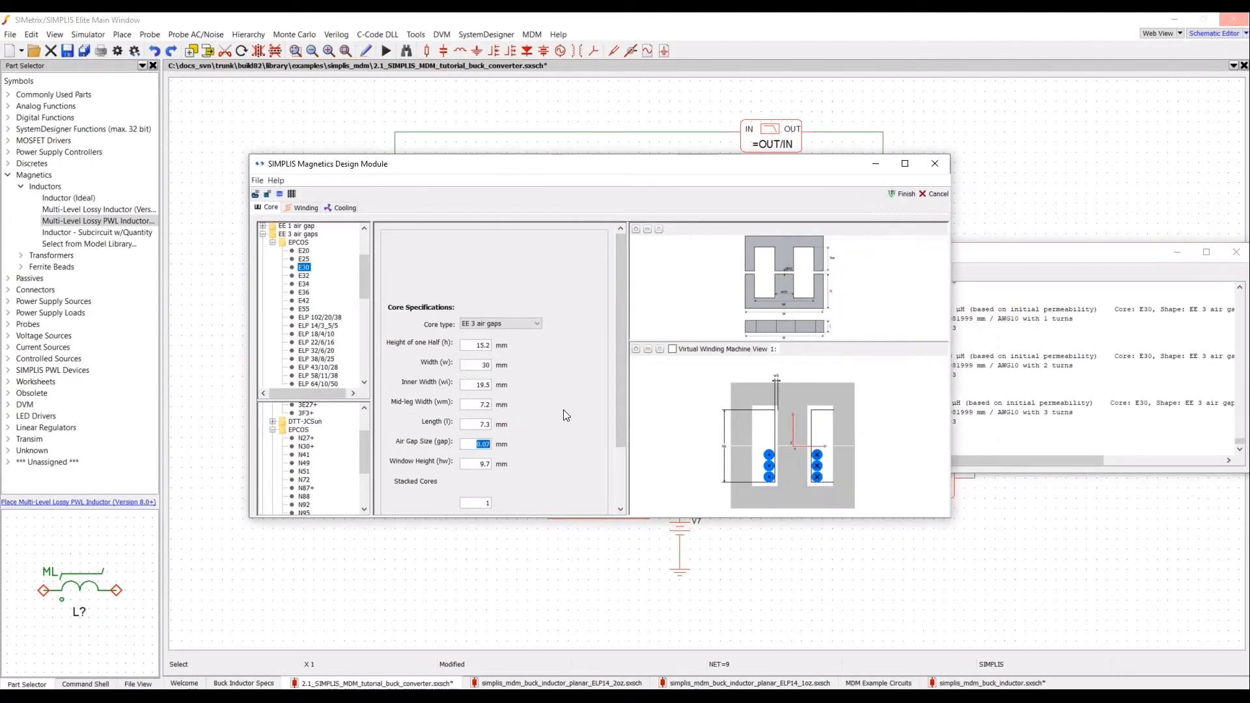
text(1.1)
key(Return)
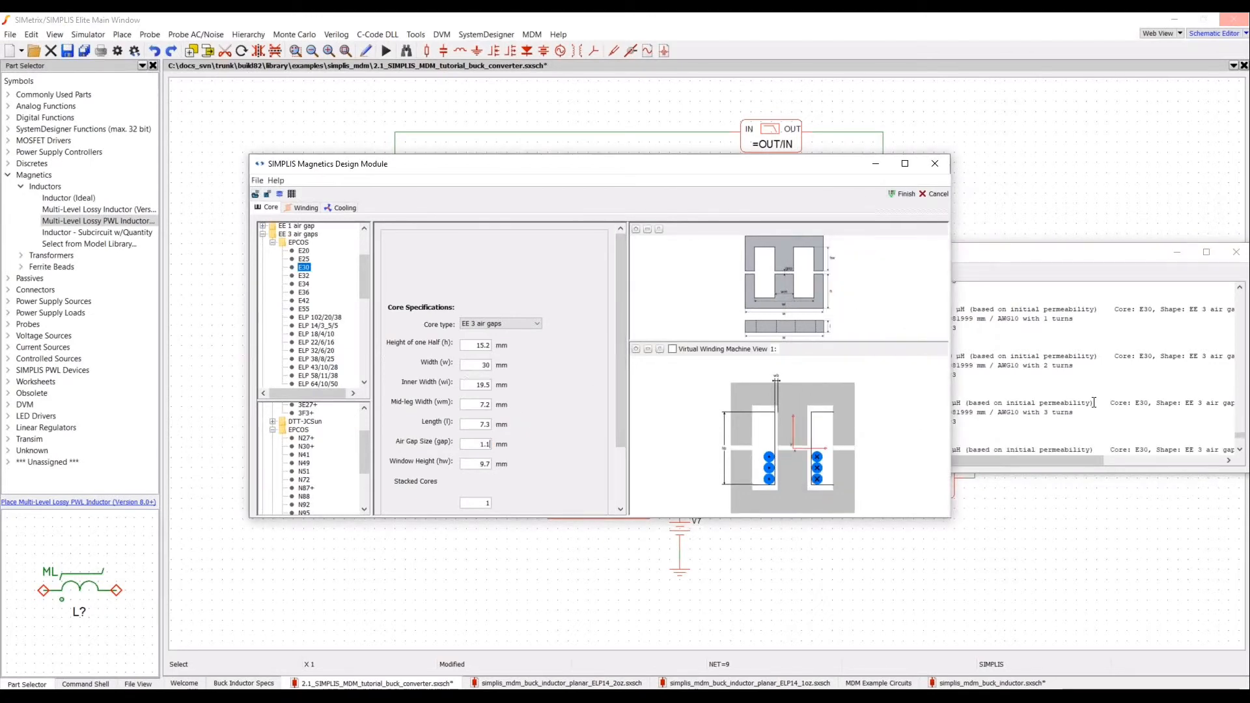
click(1097, 399)
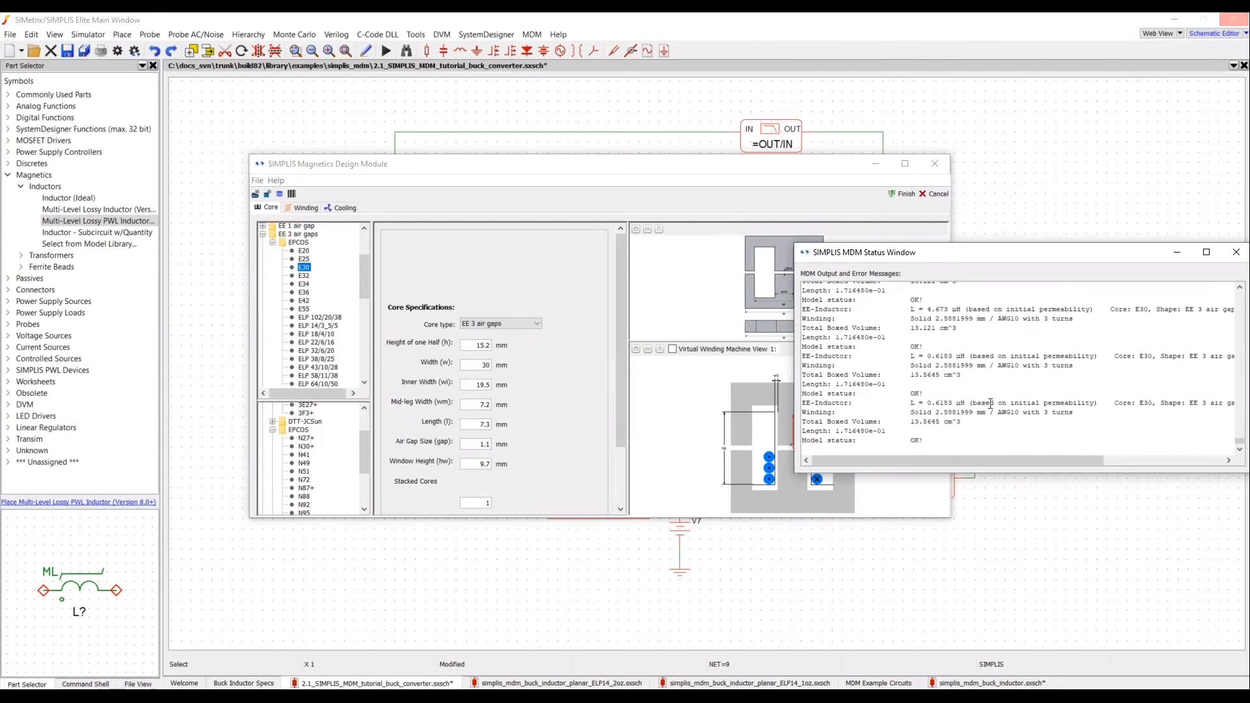
drag(928, 403, 953, 404)
- Choose the EPCOS N87+ core material and check the inductance in the MDM Status Window
click(301, 217)
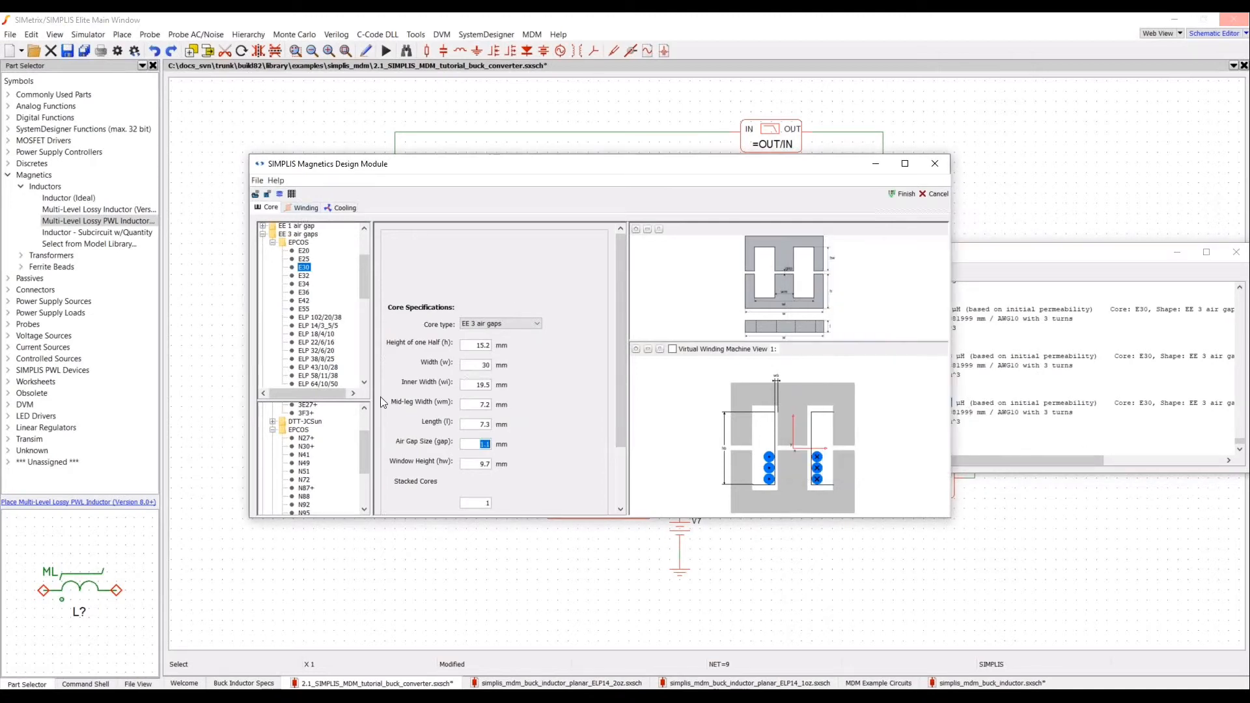
scroll(368, 439, down, 1)
click(306, 462)
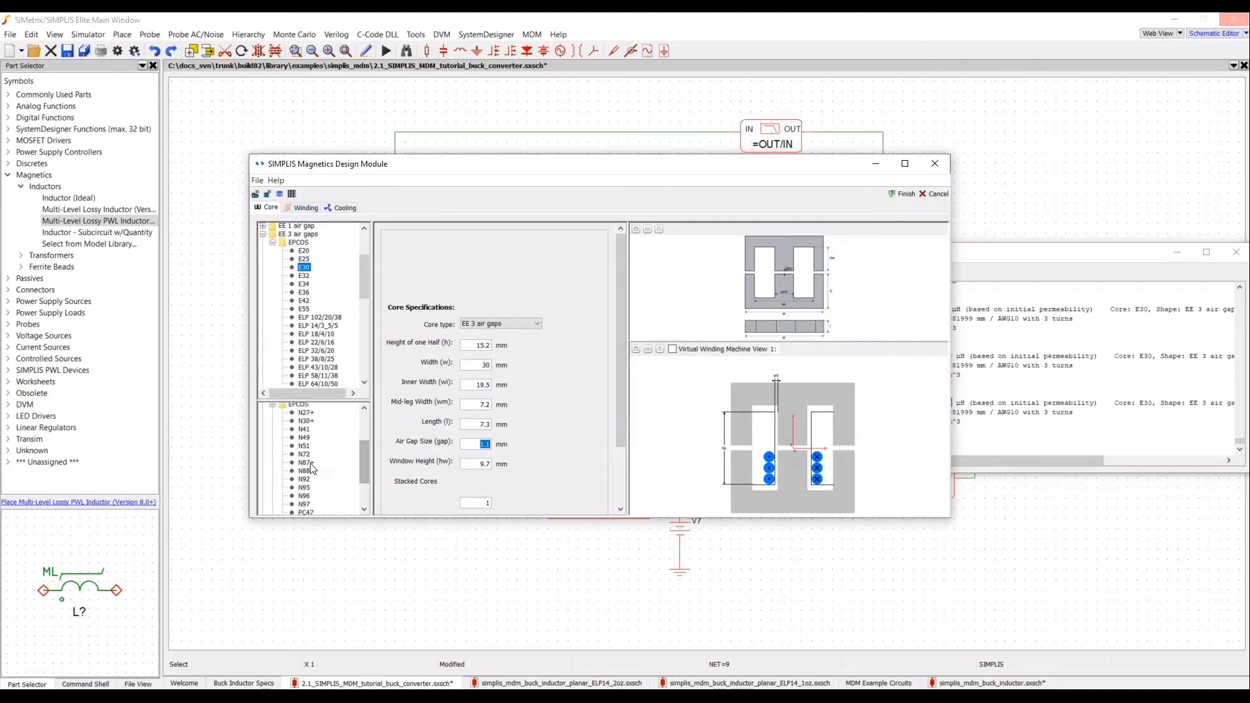
click(1028, 397)
scroll(1036, 383, down, 2)
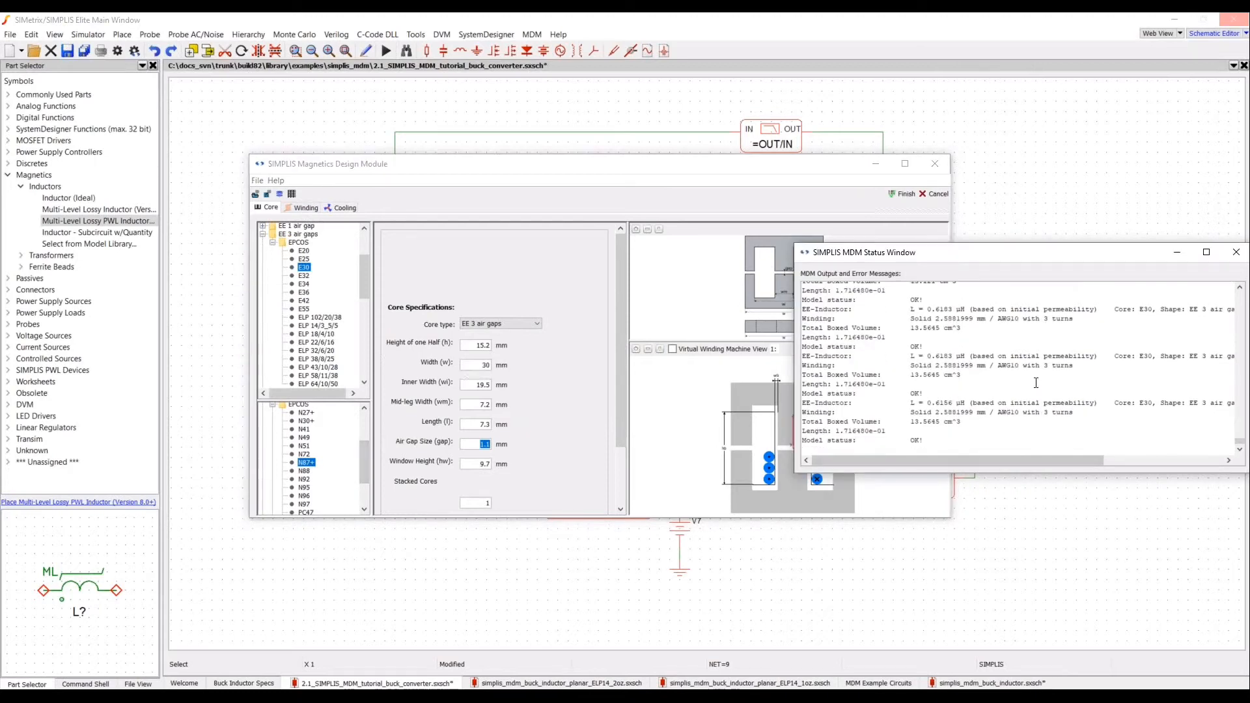
click(952, 404)
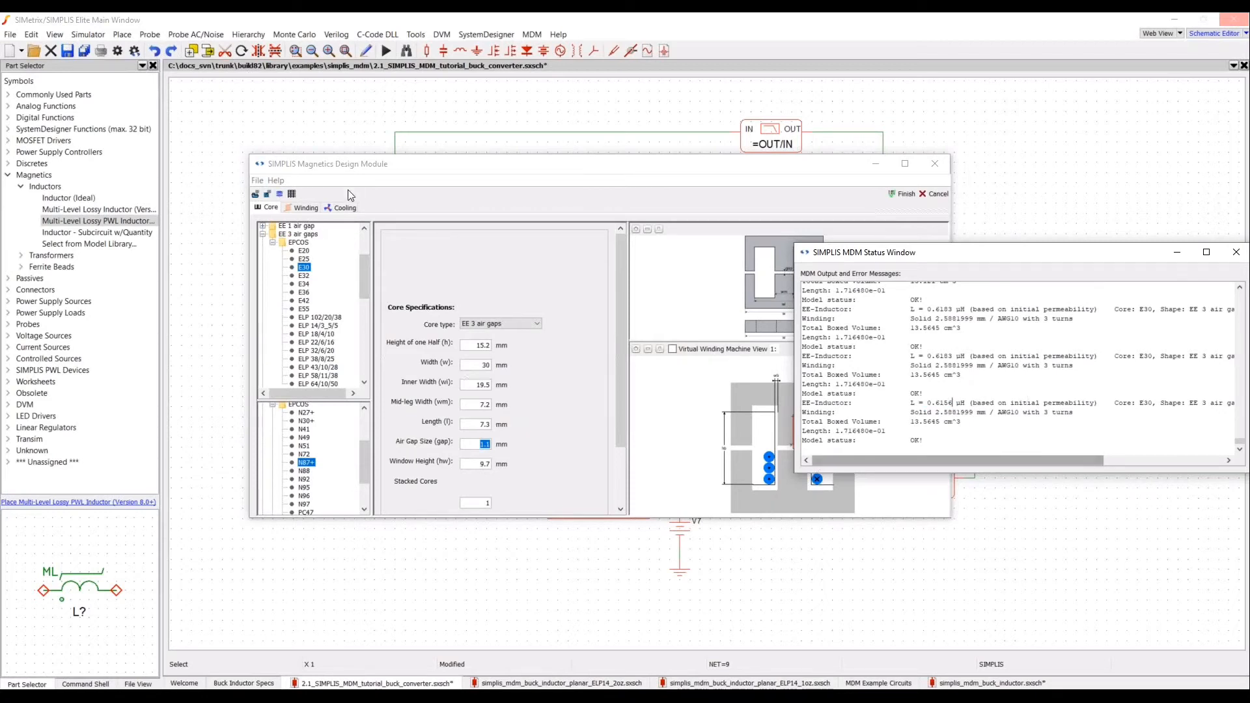
- Set the winding to 2 filars arranged in the Y direction and finish the inductor design
click(310, 208)
click(740, 166)
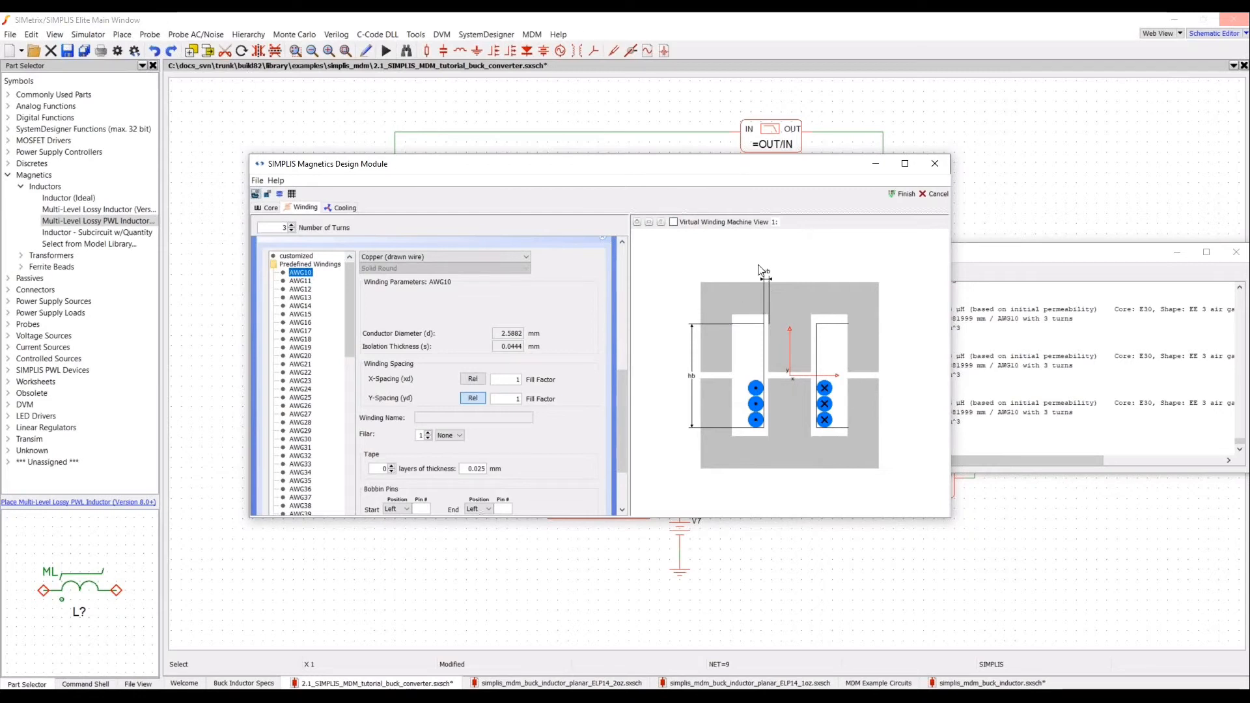
scroll(595, 419, down, 3)
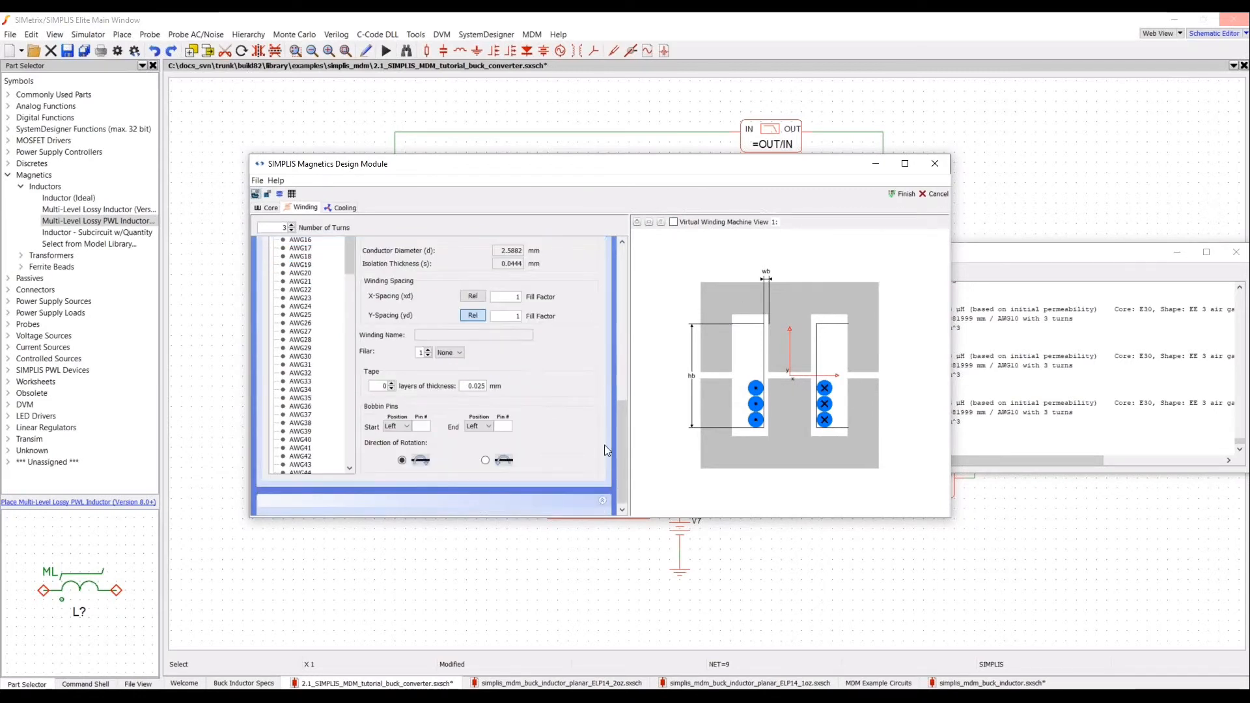
click(429, 352)
click(428, 350)
click(451, 352)
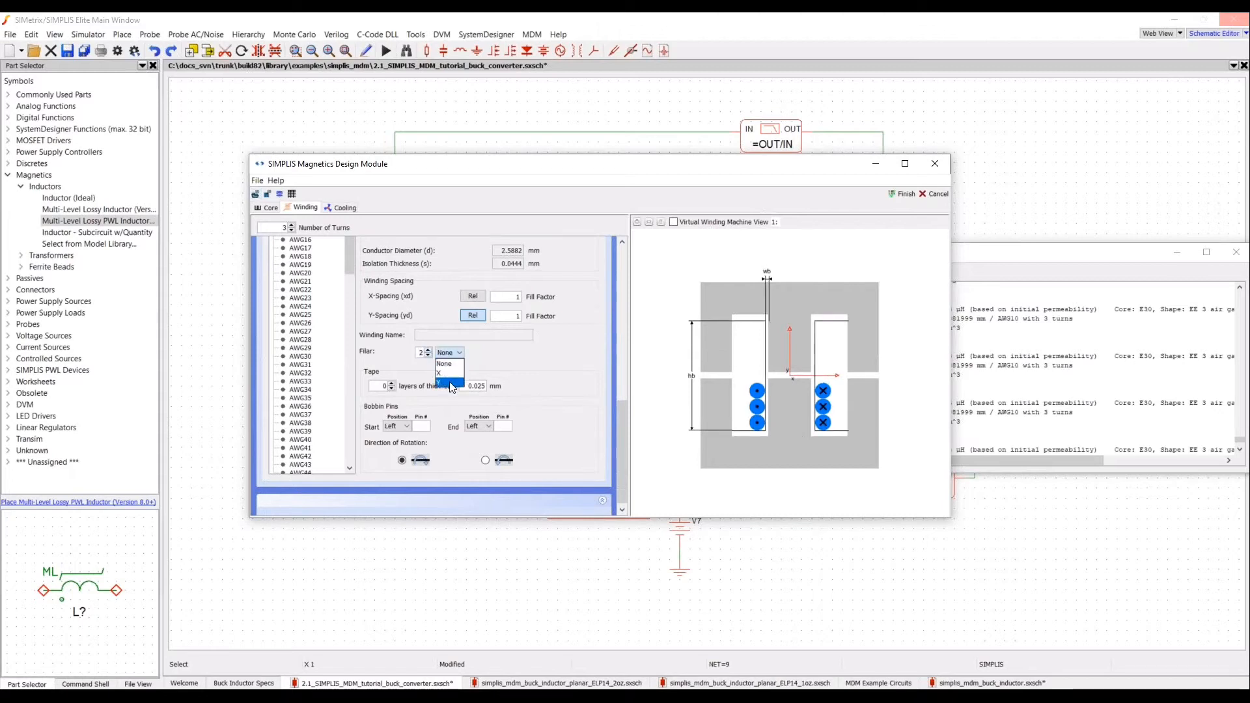
click(451, 376)
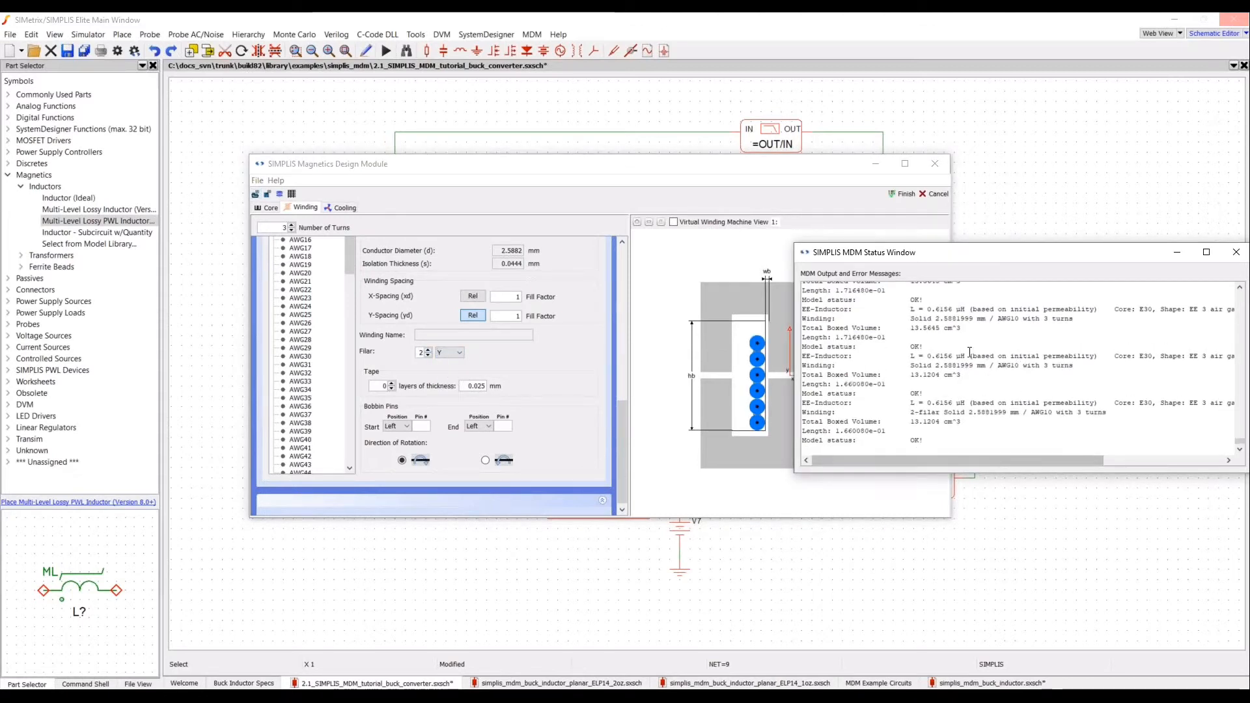
click(901, 195)
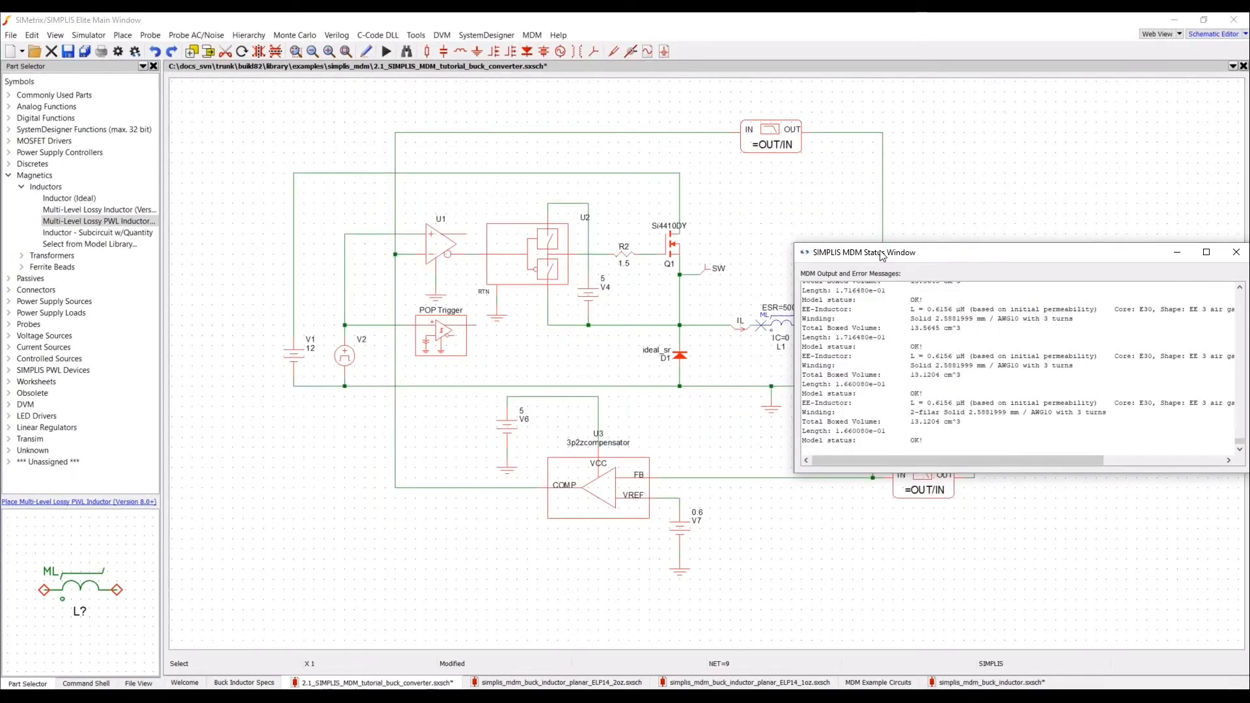
- Place a power probe on the output-side terminal of inductor L1, with the MDM Status Window out of the way
drag(884, 255, 818, 395)
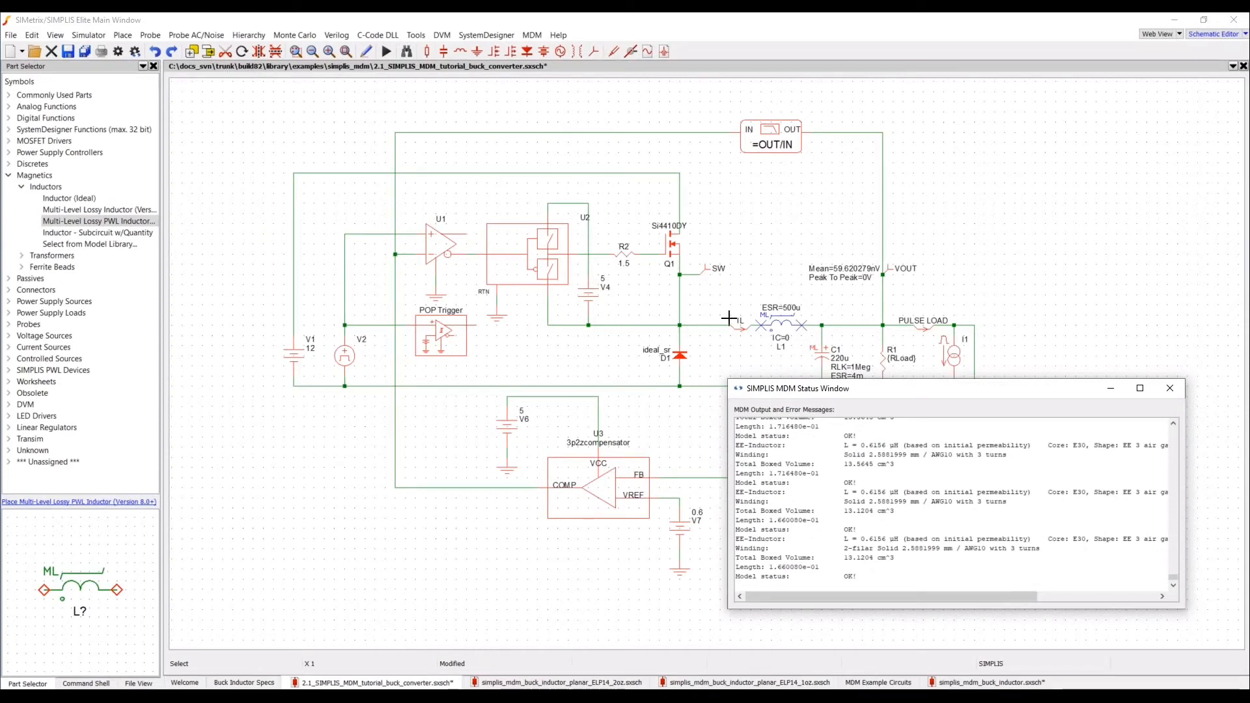
click(776, 322)
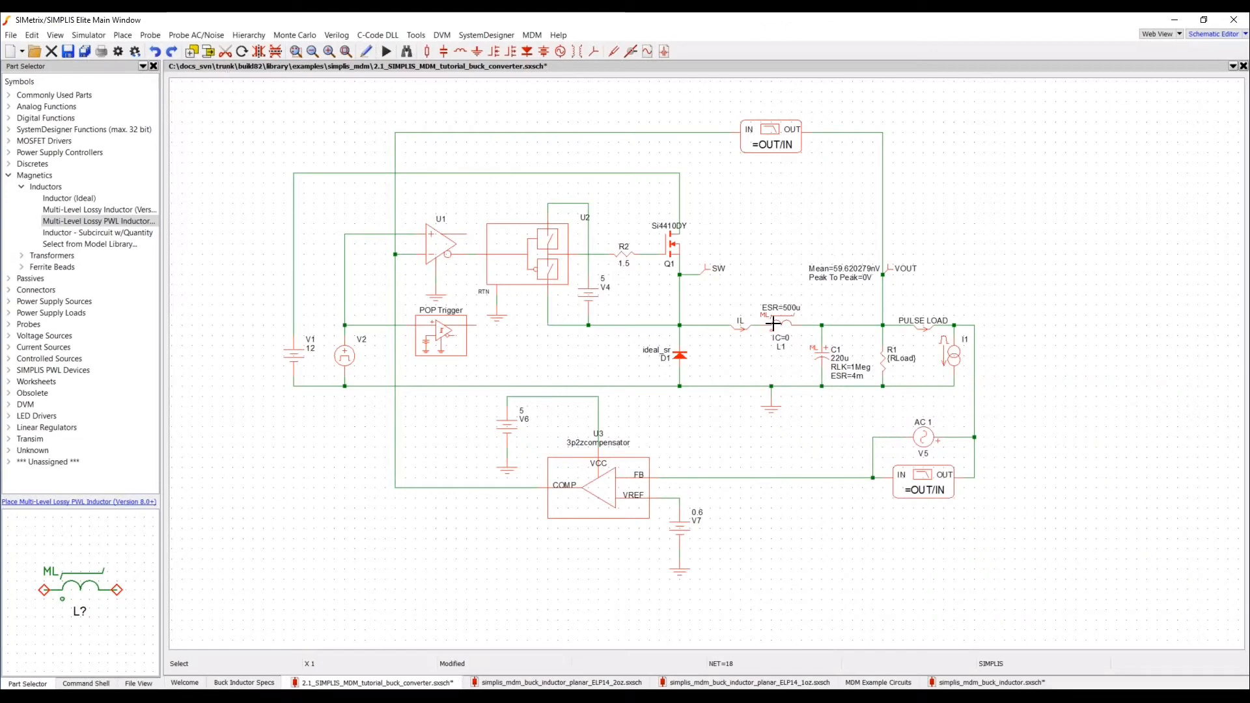
click(106, 39)
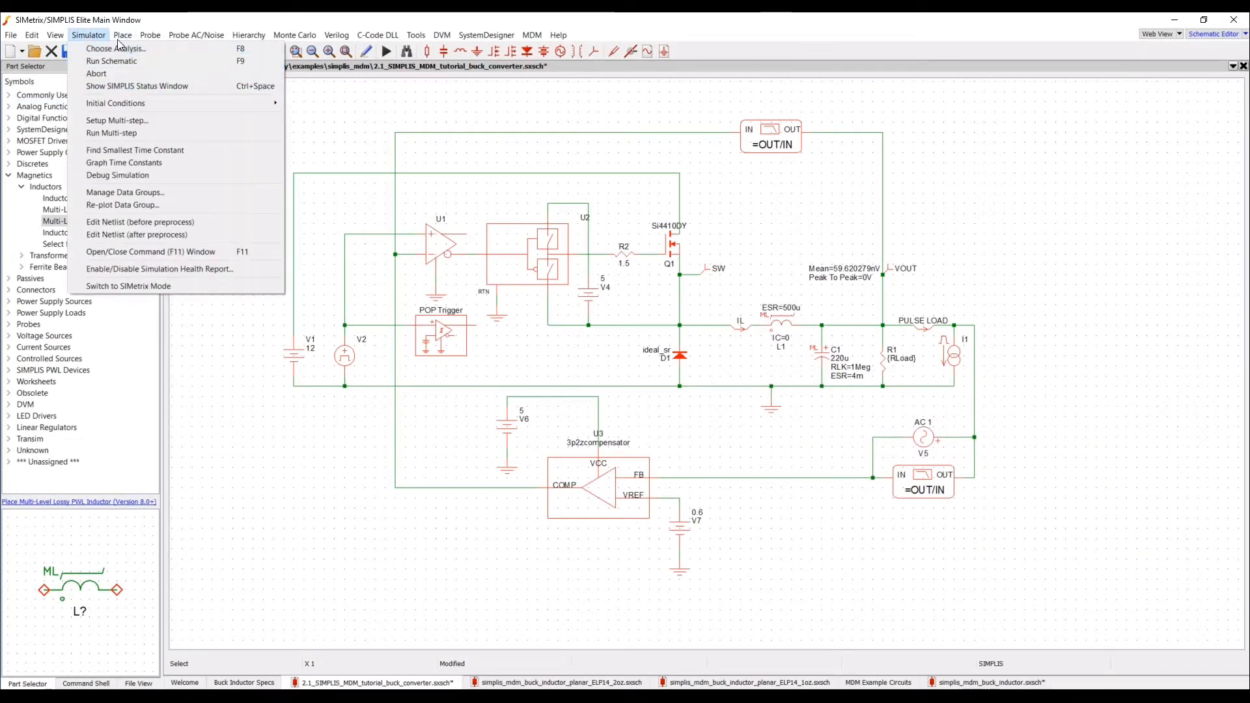
mouse_move(181, 185)
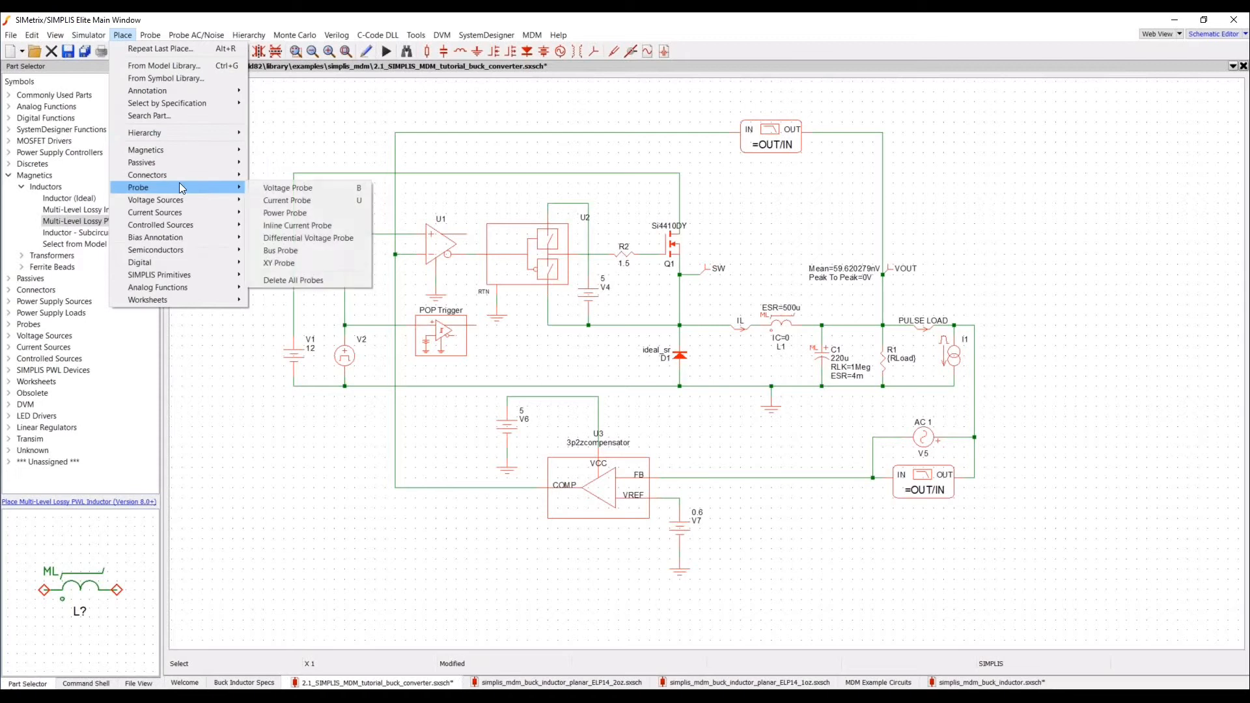
click(280, 212)
click(801, 324)
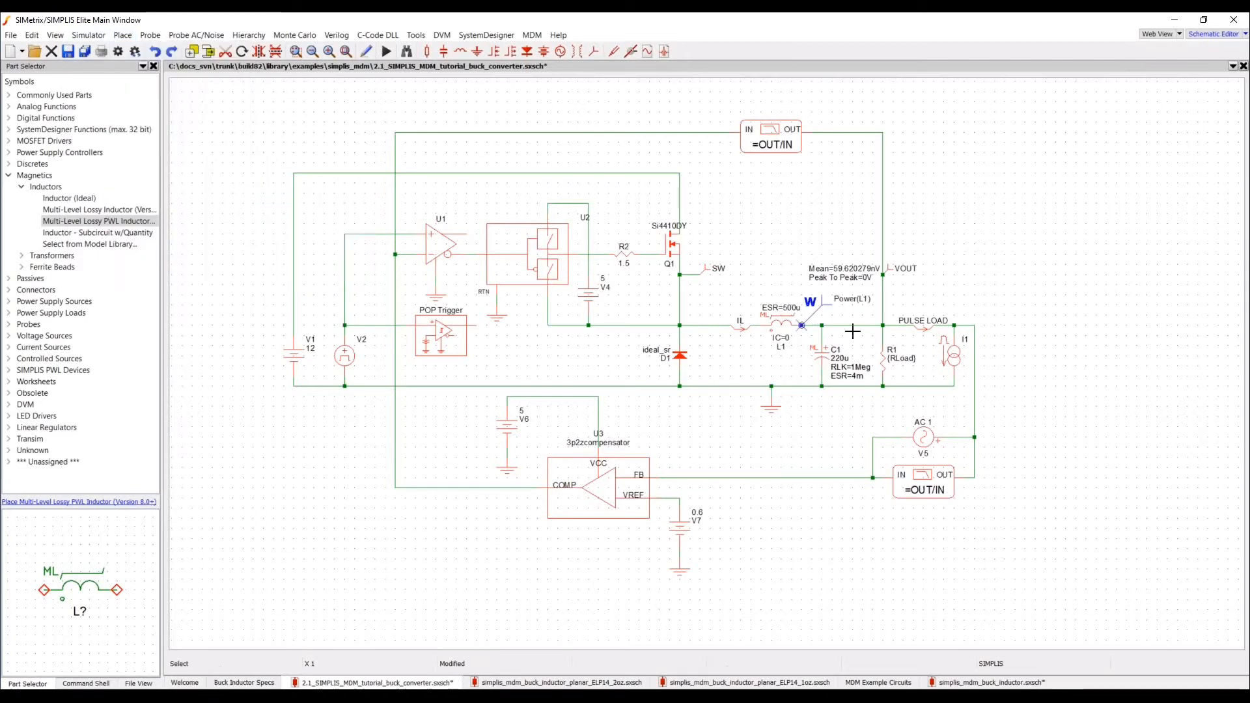
- Enable detailed MDM losses for L1's power probe with a 500k Hz fundamental frequency and piecewise linear wave shape, and run the simulation
double_click(781, 323)
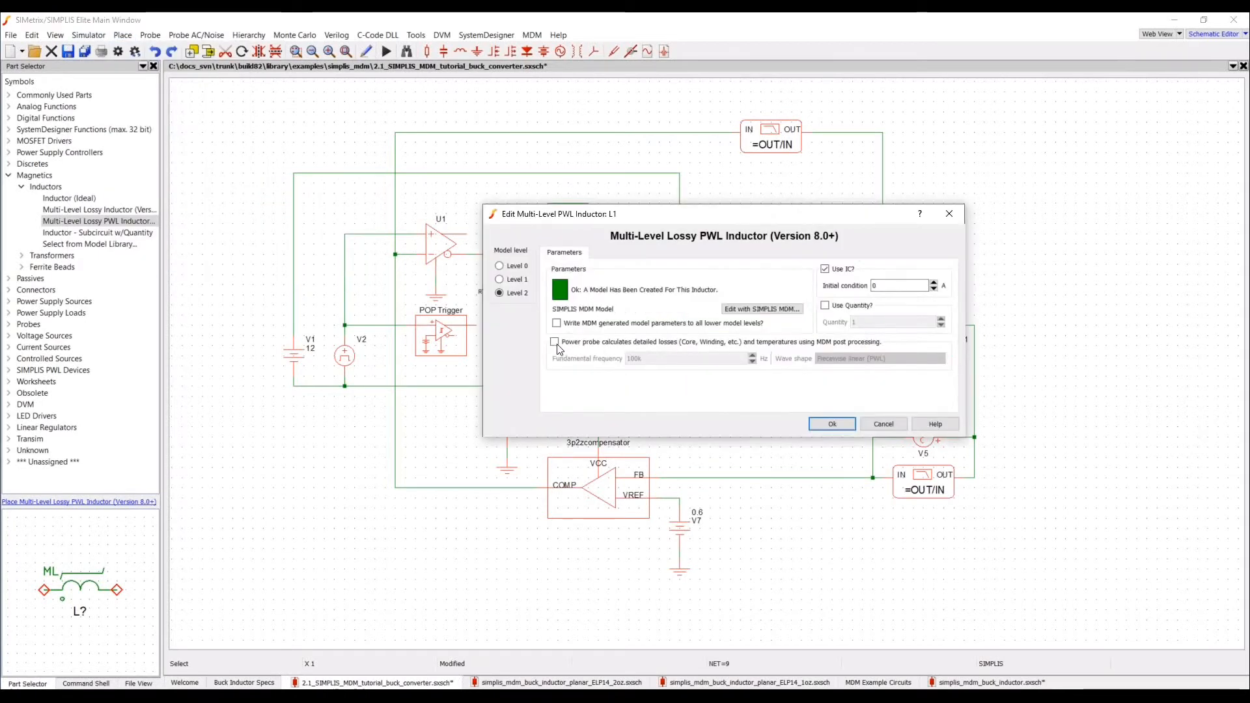
click(554, 342)
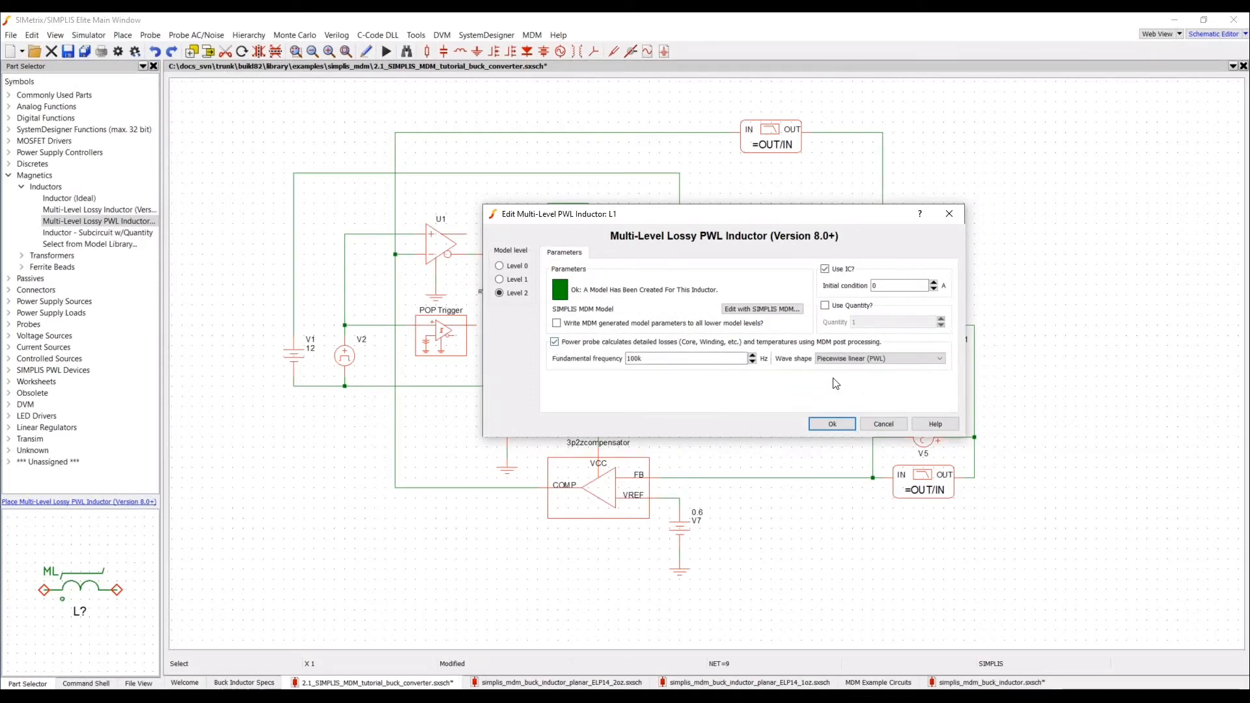
click(883, 359)
click(883, 359)
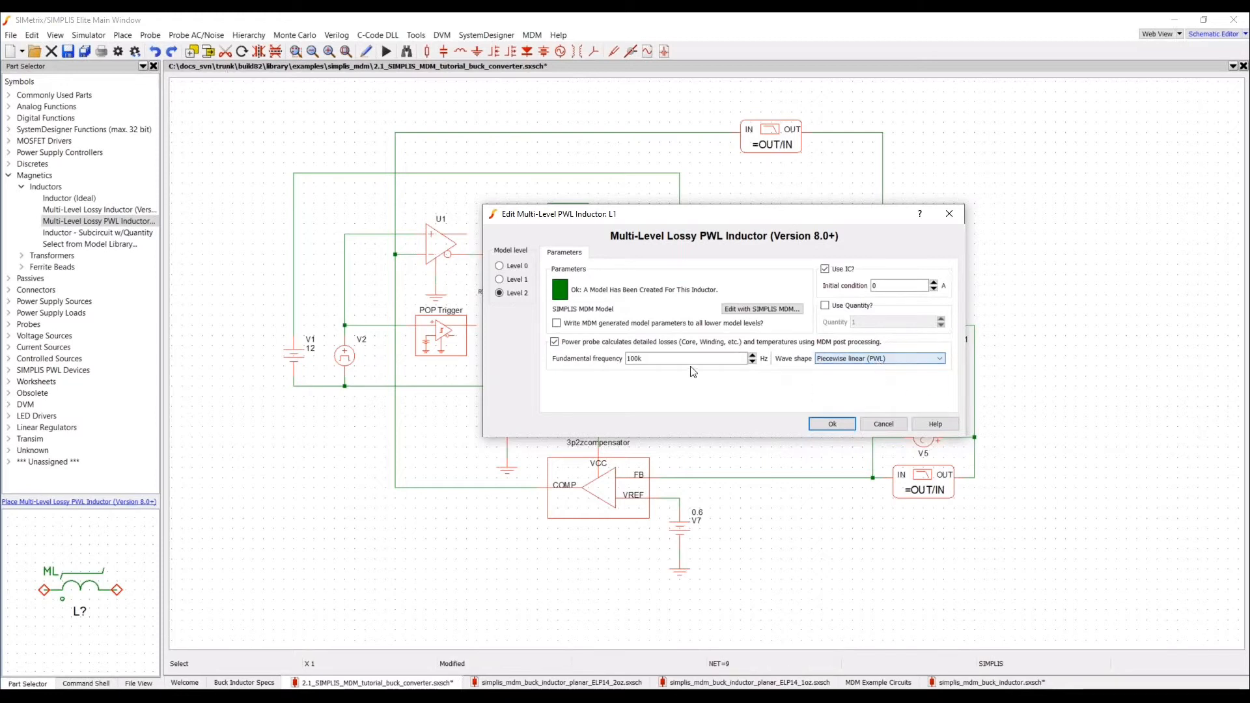
click(643, 358)
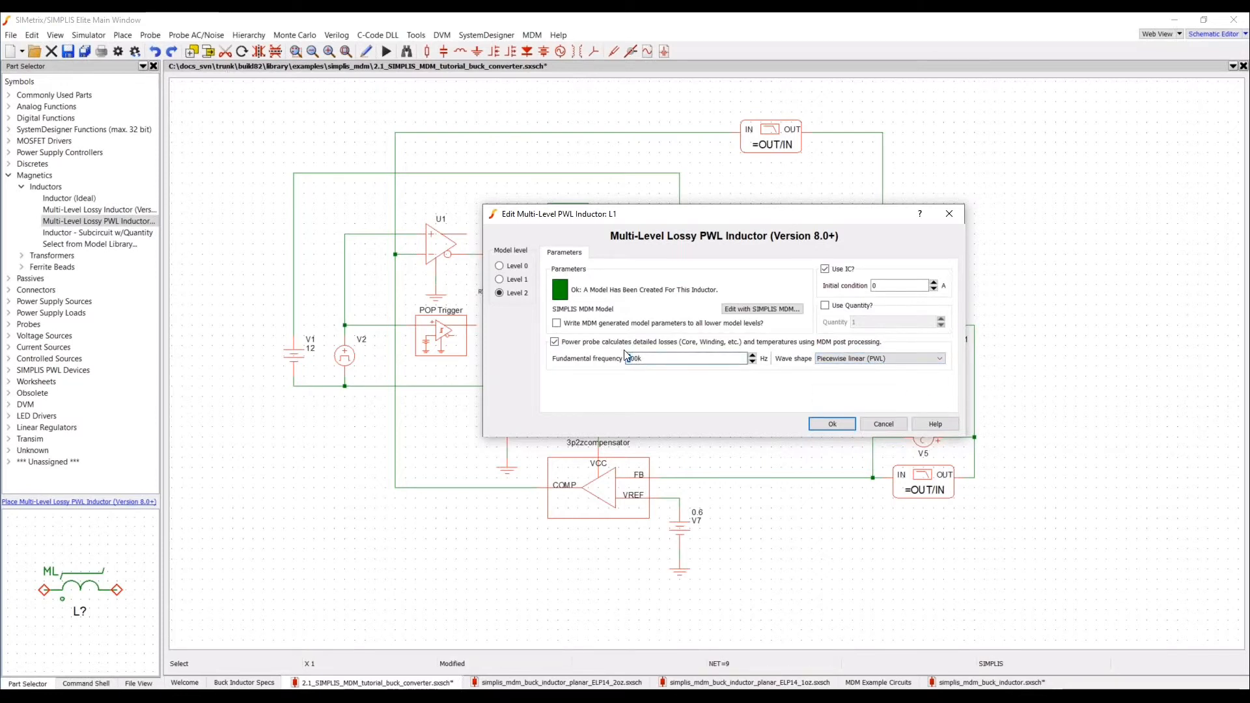
click(832, 424)
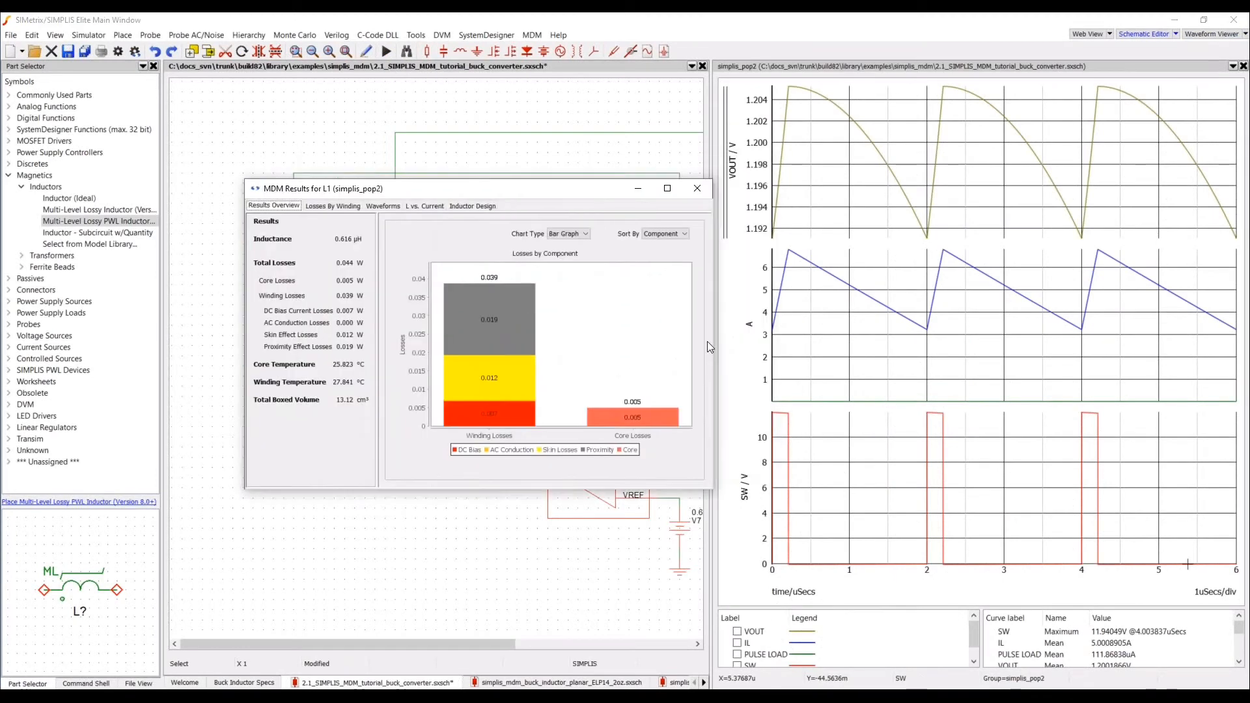
- Examine the MDM results for L1: the losses overview, the losses by winding, and the flux density, current and voltage waveforms
drag(526, 190, 423, 203)
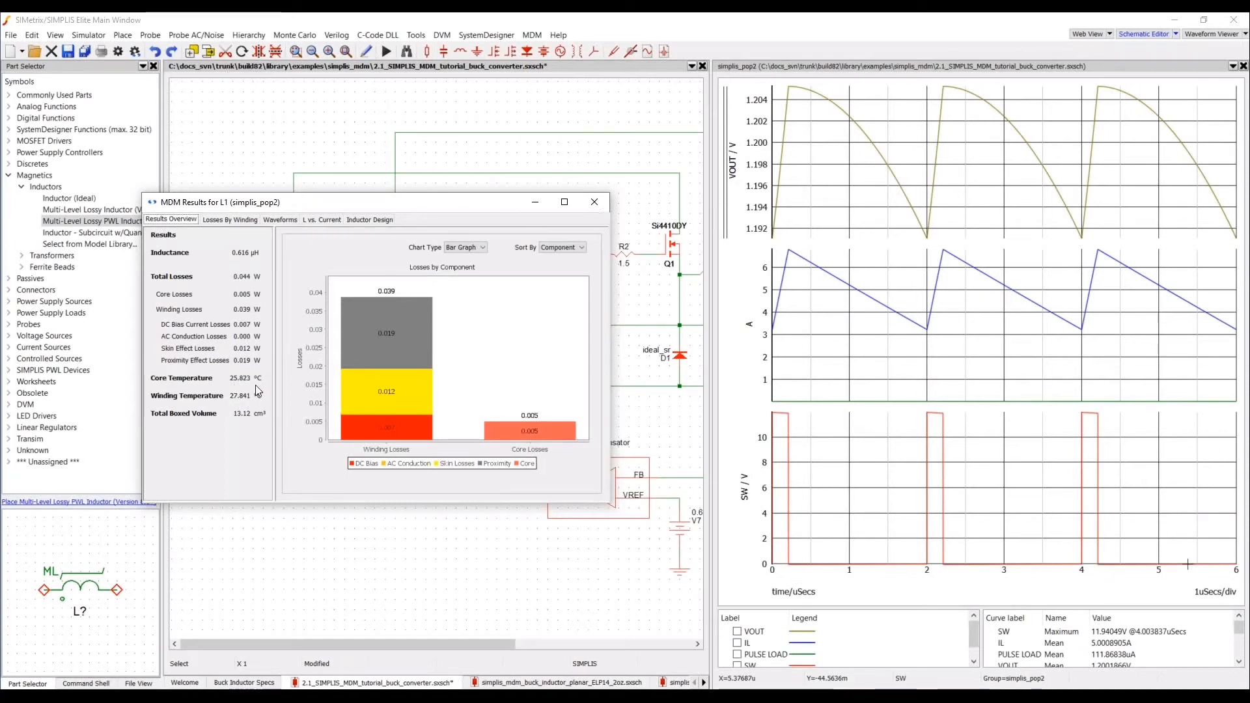
click(241, 221)
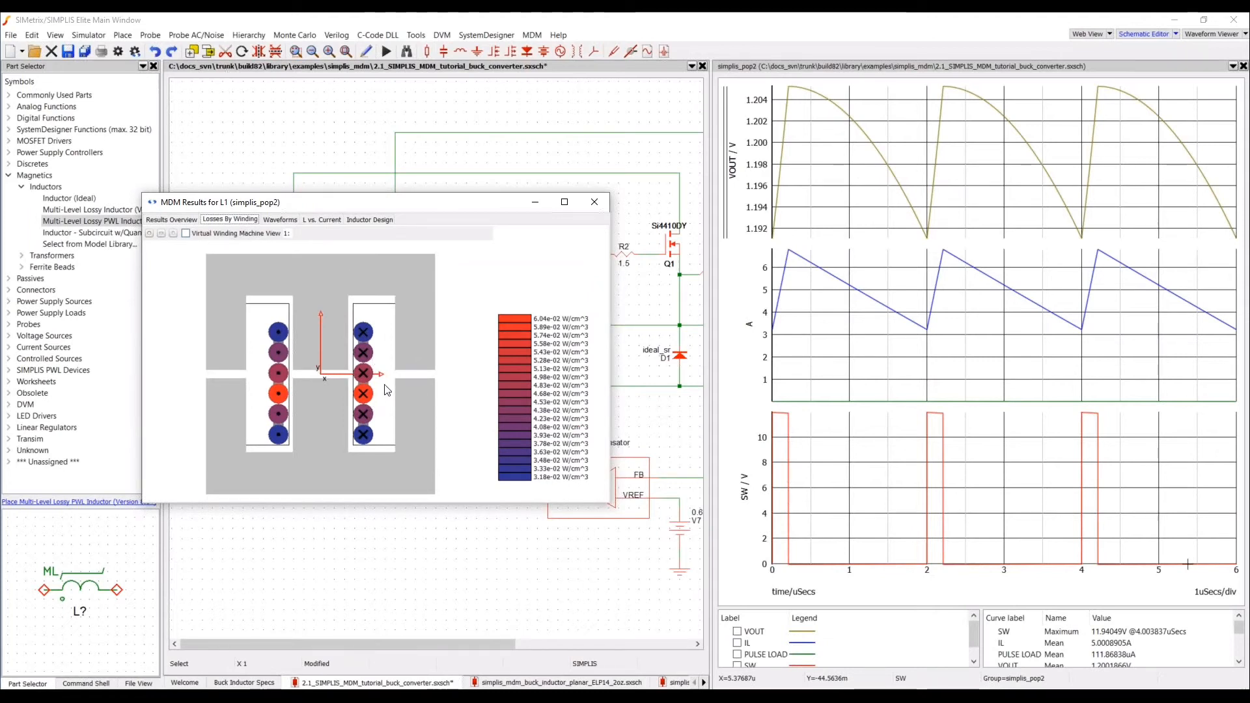
mouse_move(360, 397)
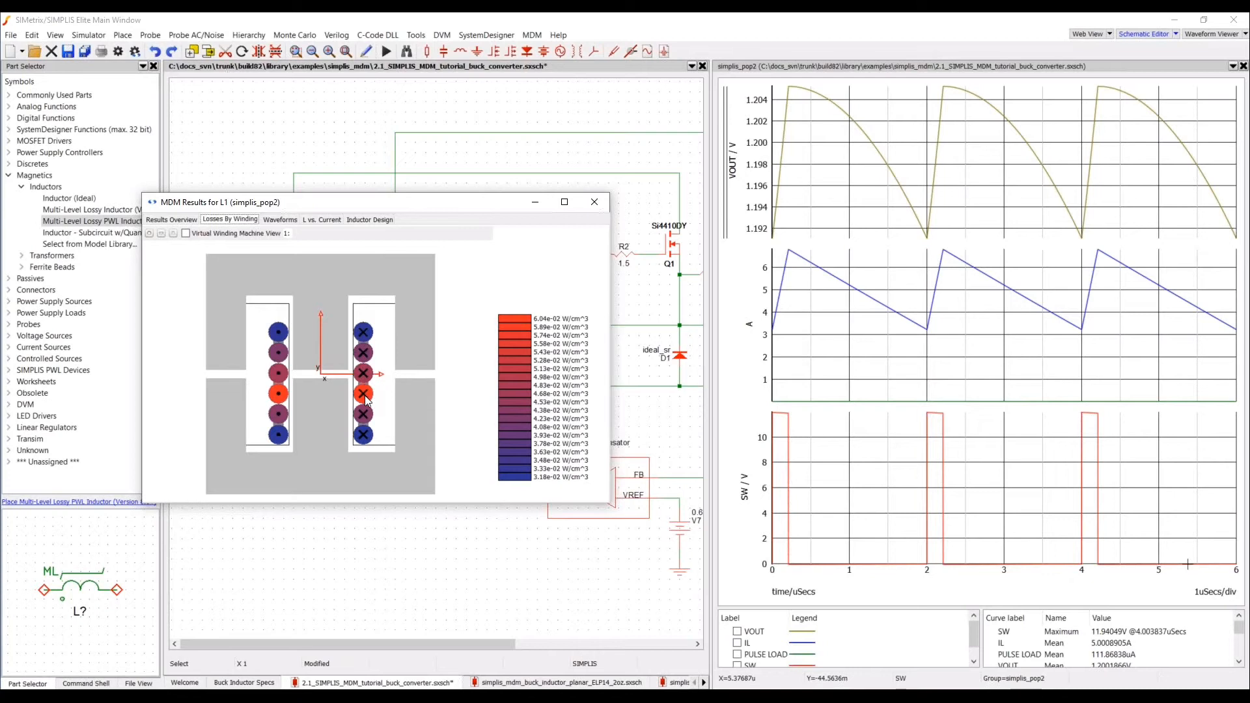
click(289, 222)
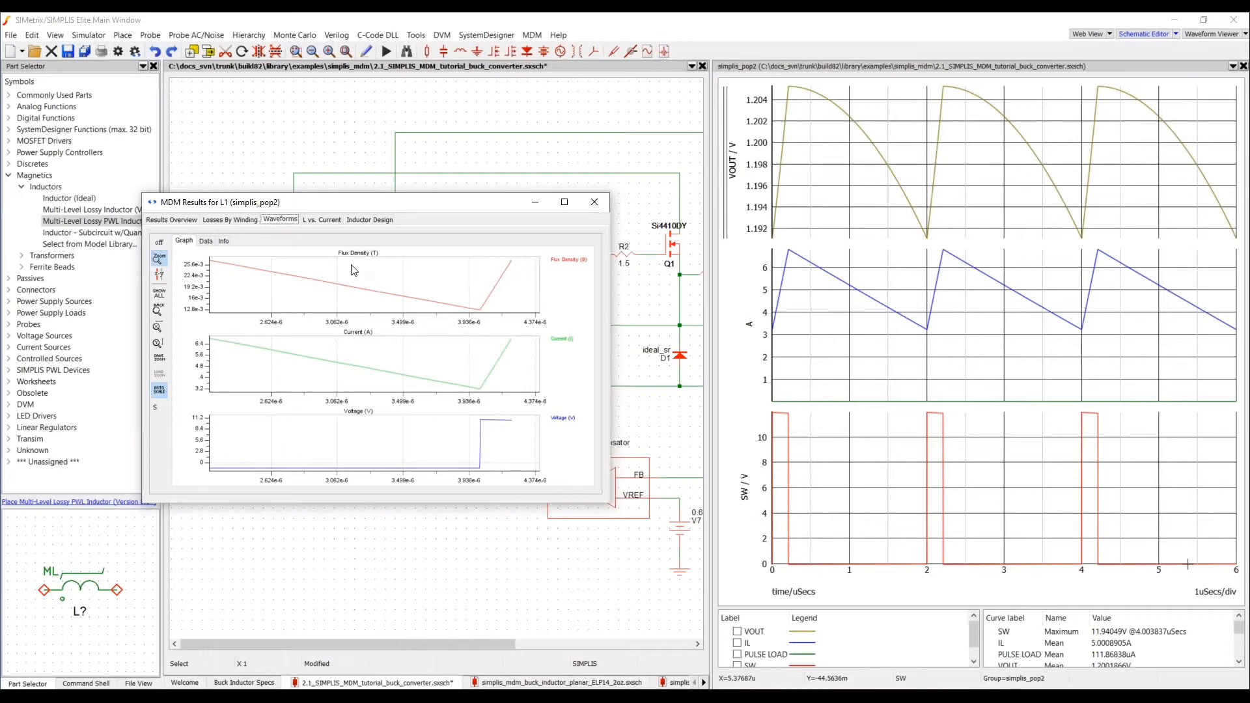
- Examine L1's inductance versus current curve with a cursor at the first drop, and return to the results overview
click(322, 220)
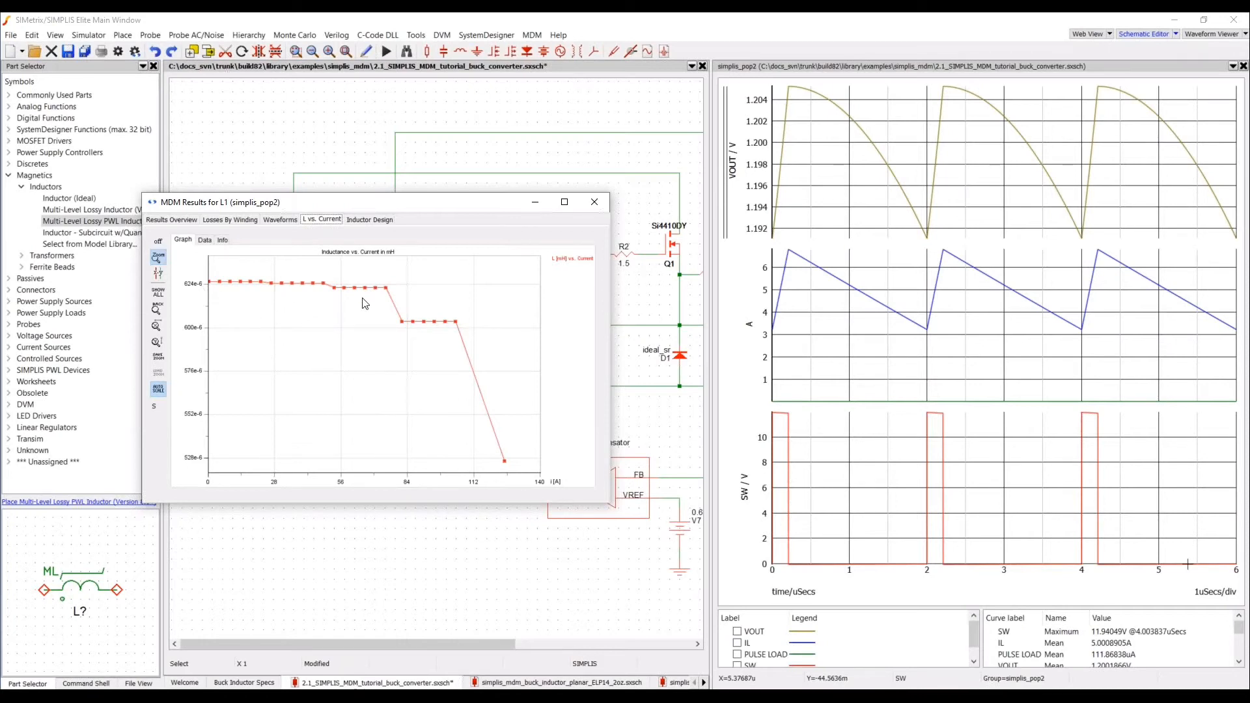
click(157, 274)
drag(373, 355, 387, 353)
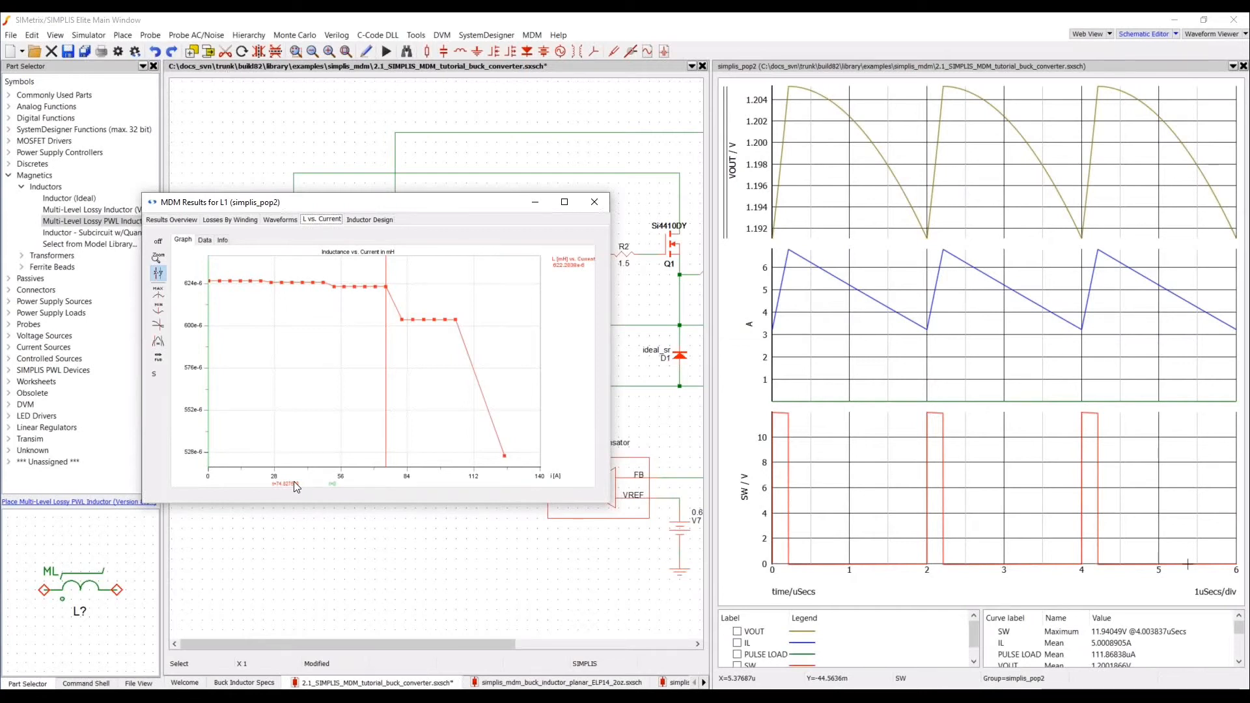
click(189, 220)
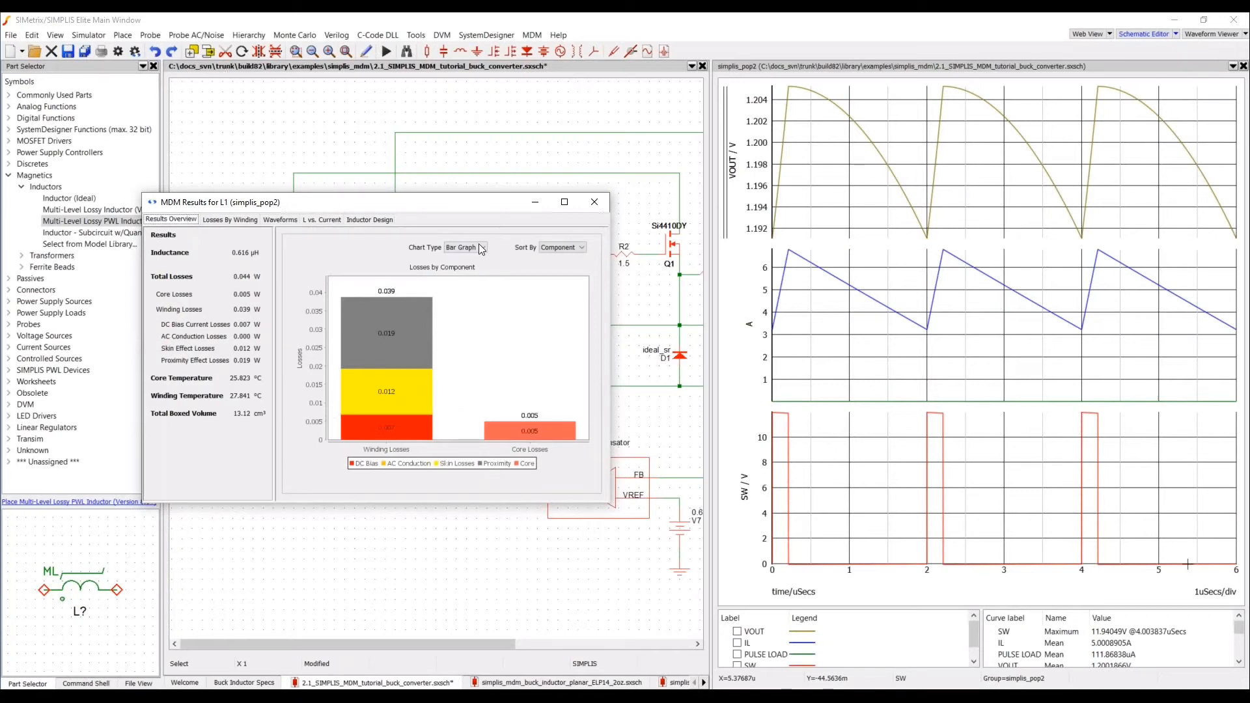
- Minimize the MDM results, disable the detailed MDM loss calculation for L1's power probe, and rerun the simulation
click(536, 203)
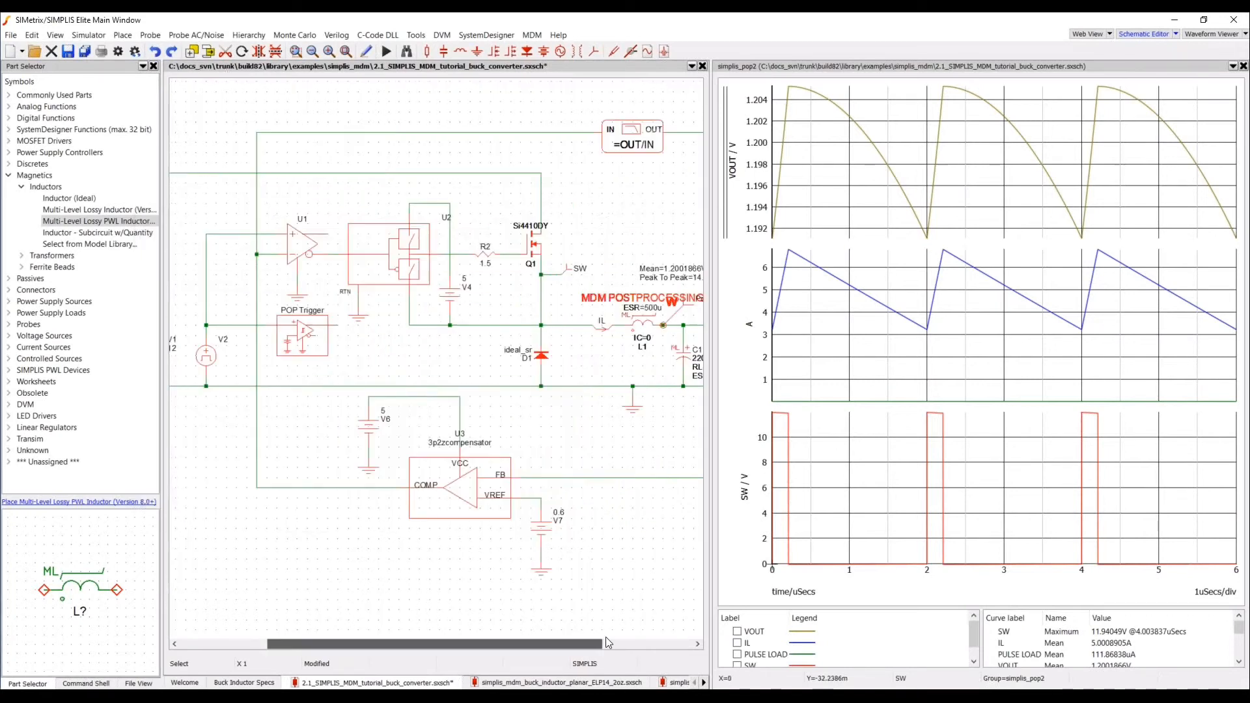
double_click(584, 324)
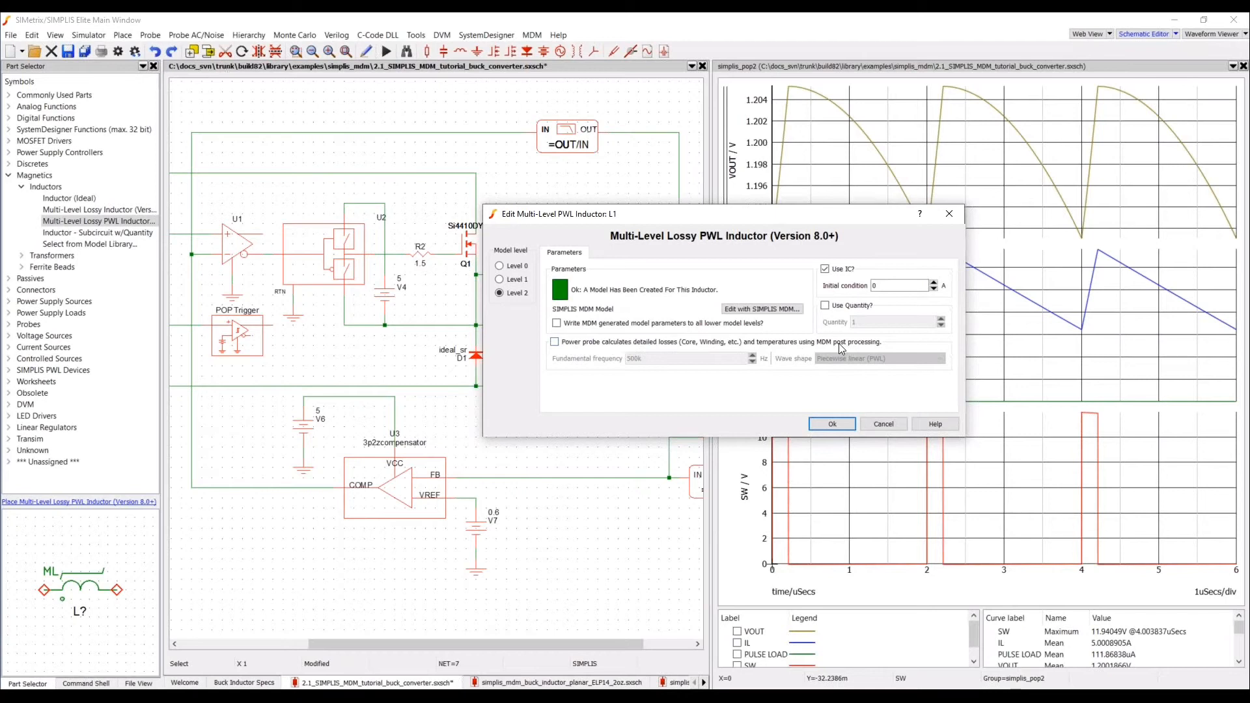
click(834, 423)
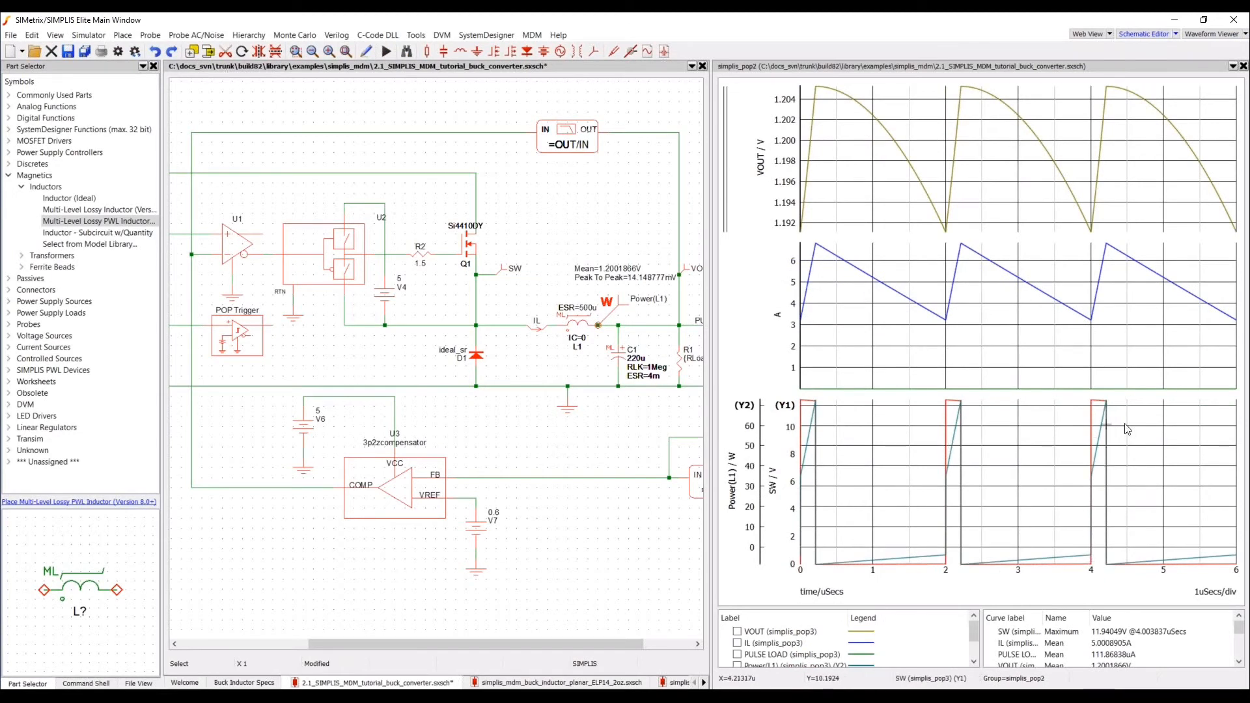
- Measure the mean of the Power(L1) curve and review the value in the measurement list
scroll(1196, 634, down, 3)
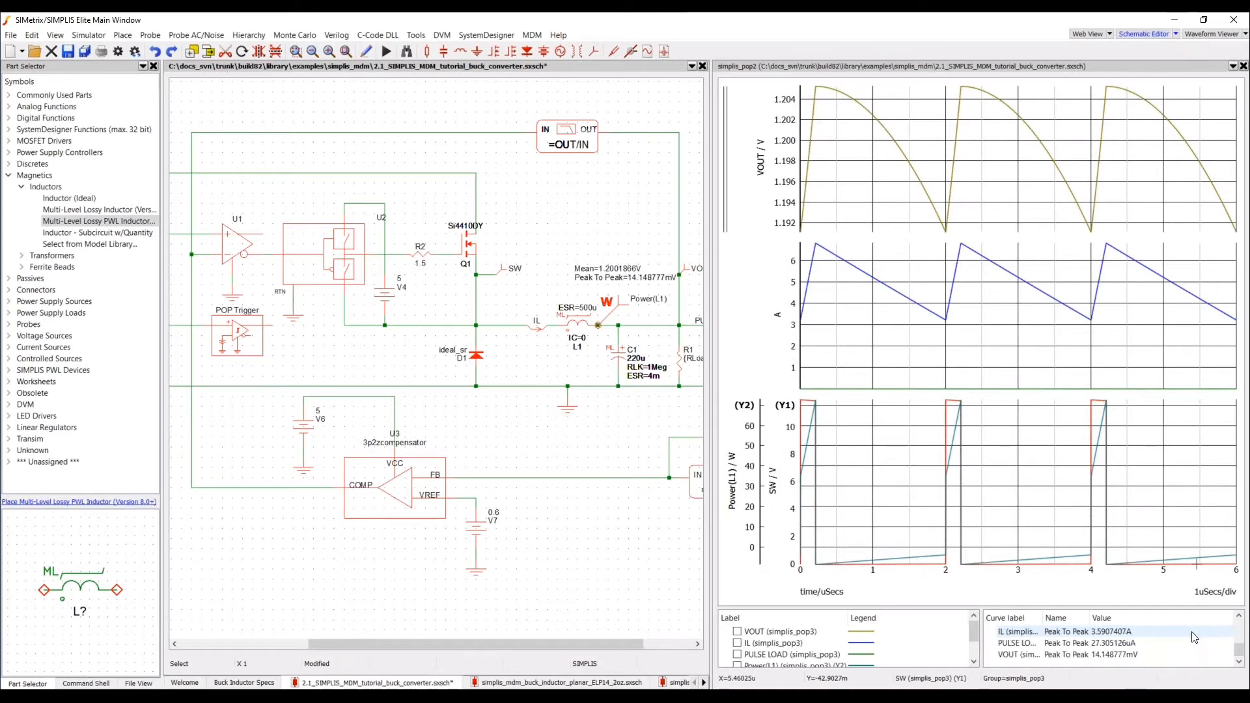
click(975, 591)
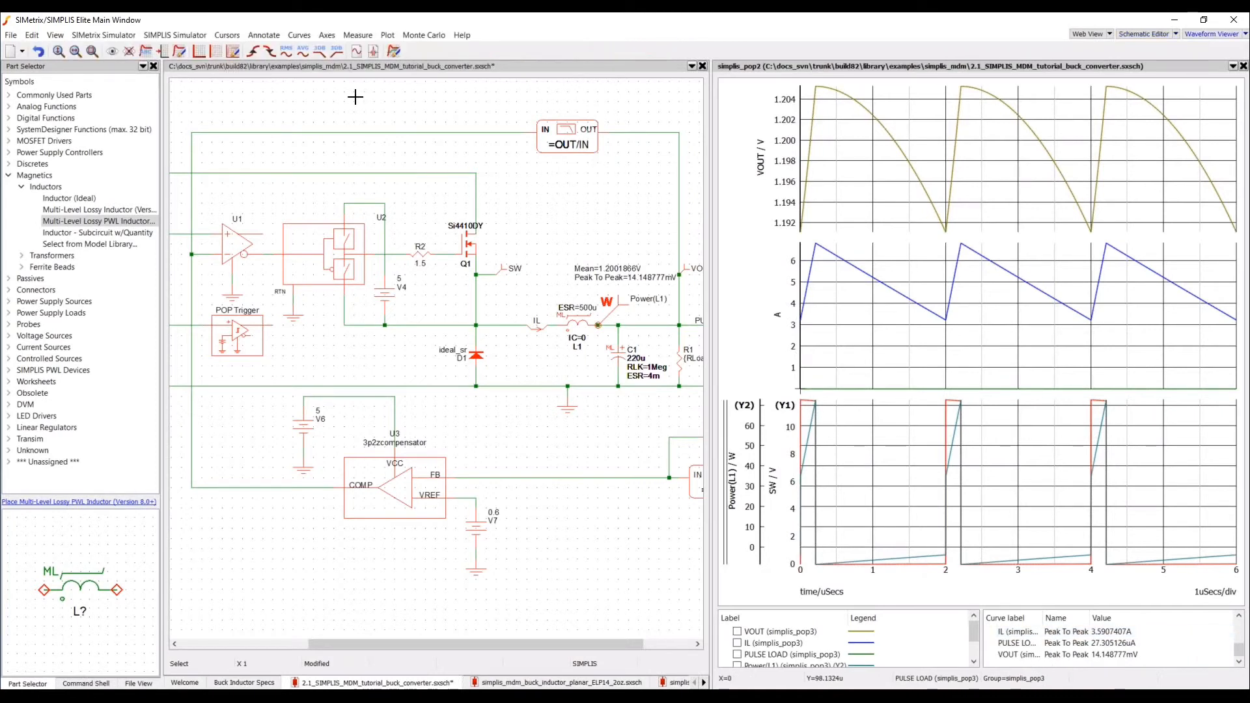
click(358, 35)
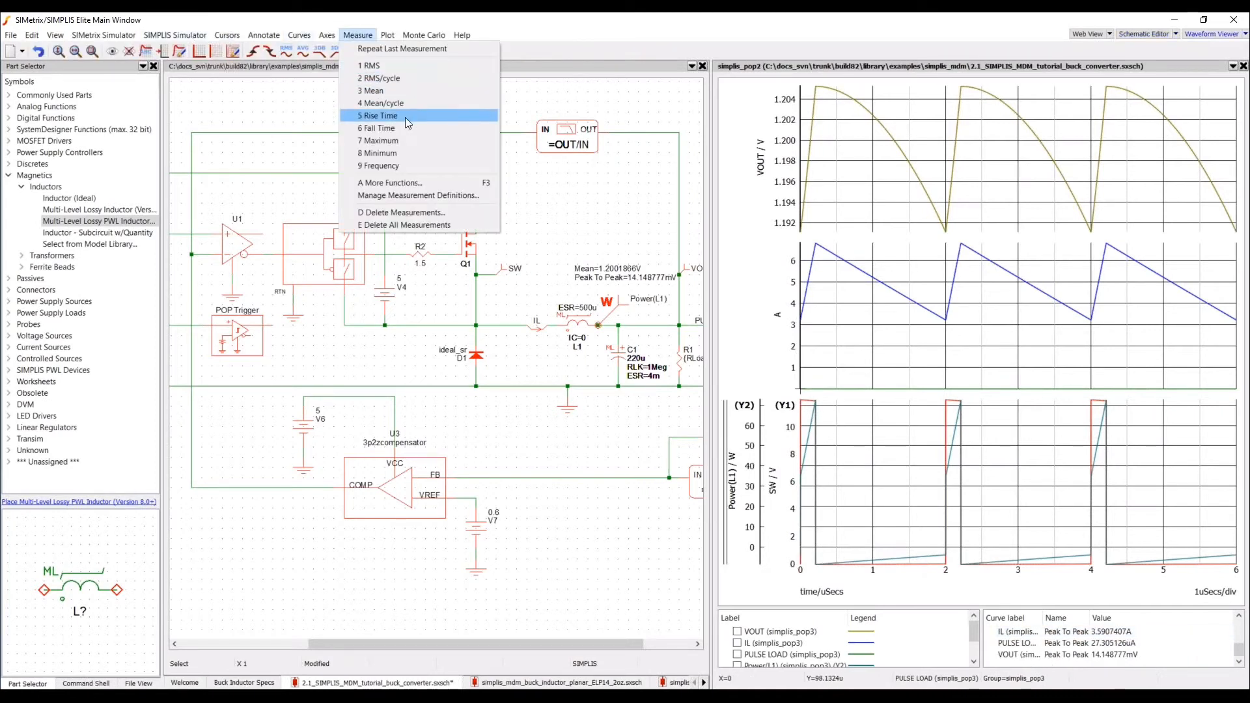
click(405, 90)
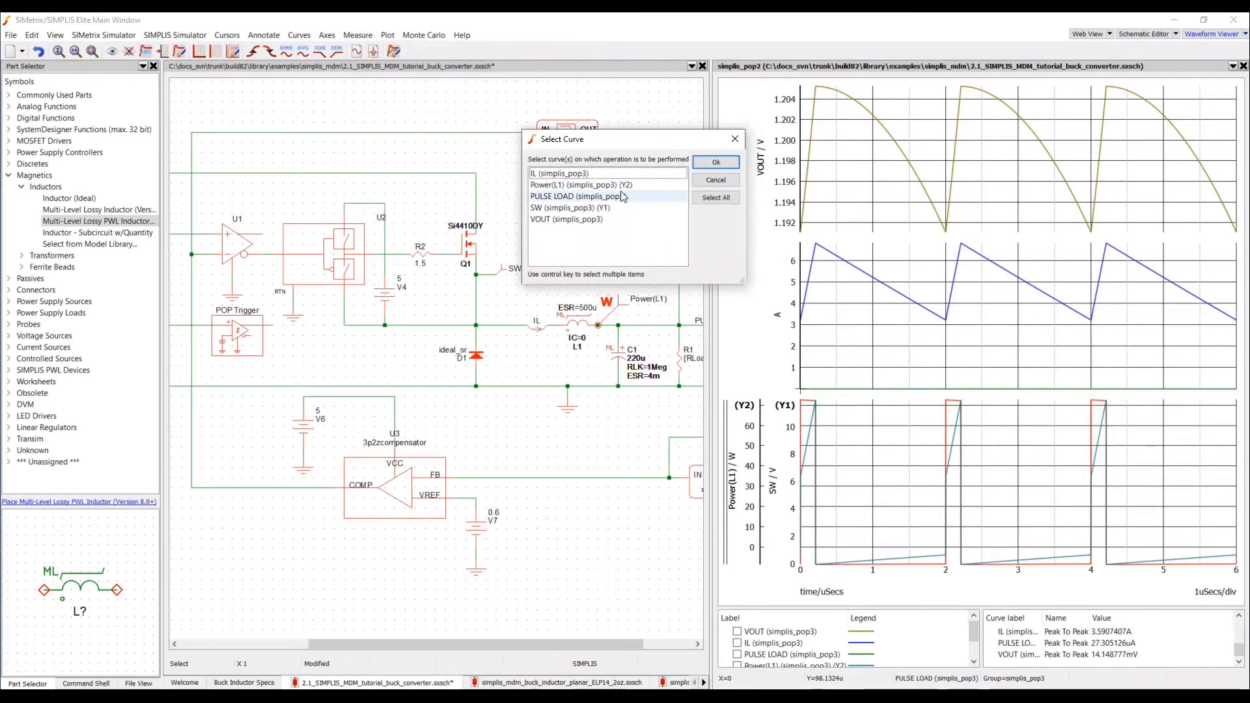
click(620, 187)
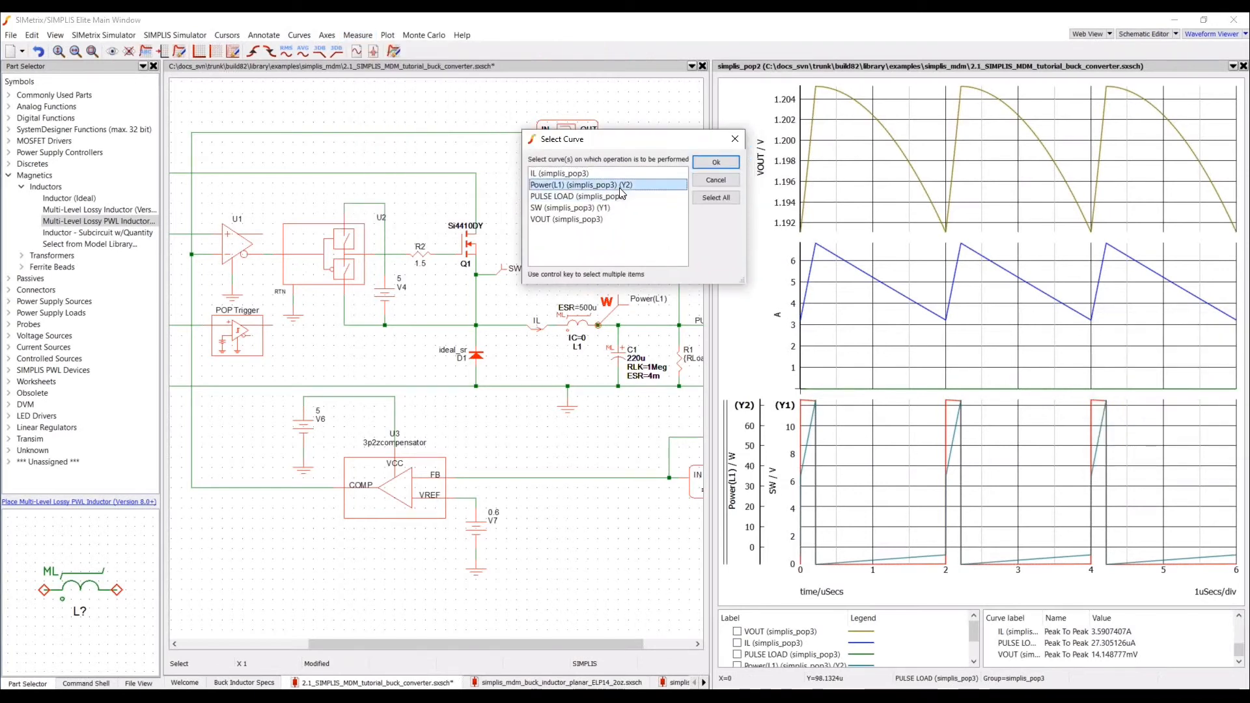
click(716, 166)
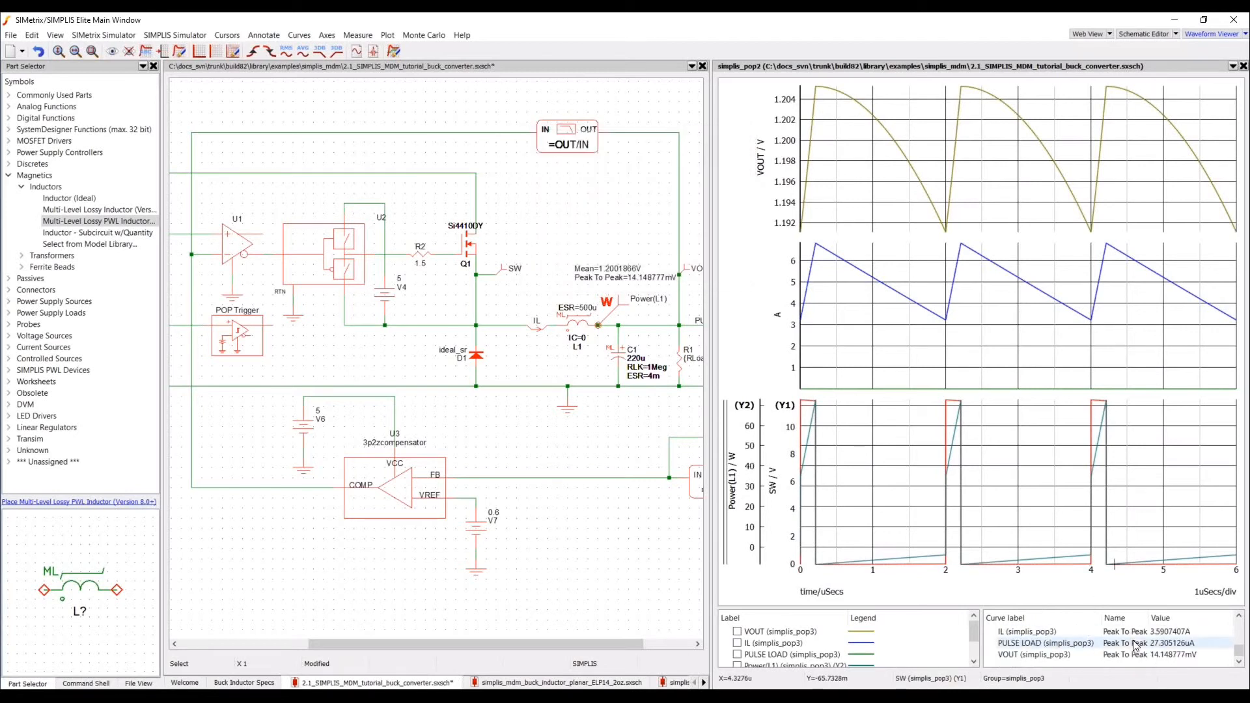
scroll(1146, 642, up, 3)
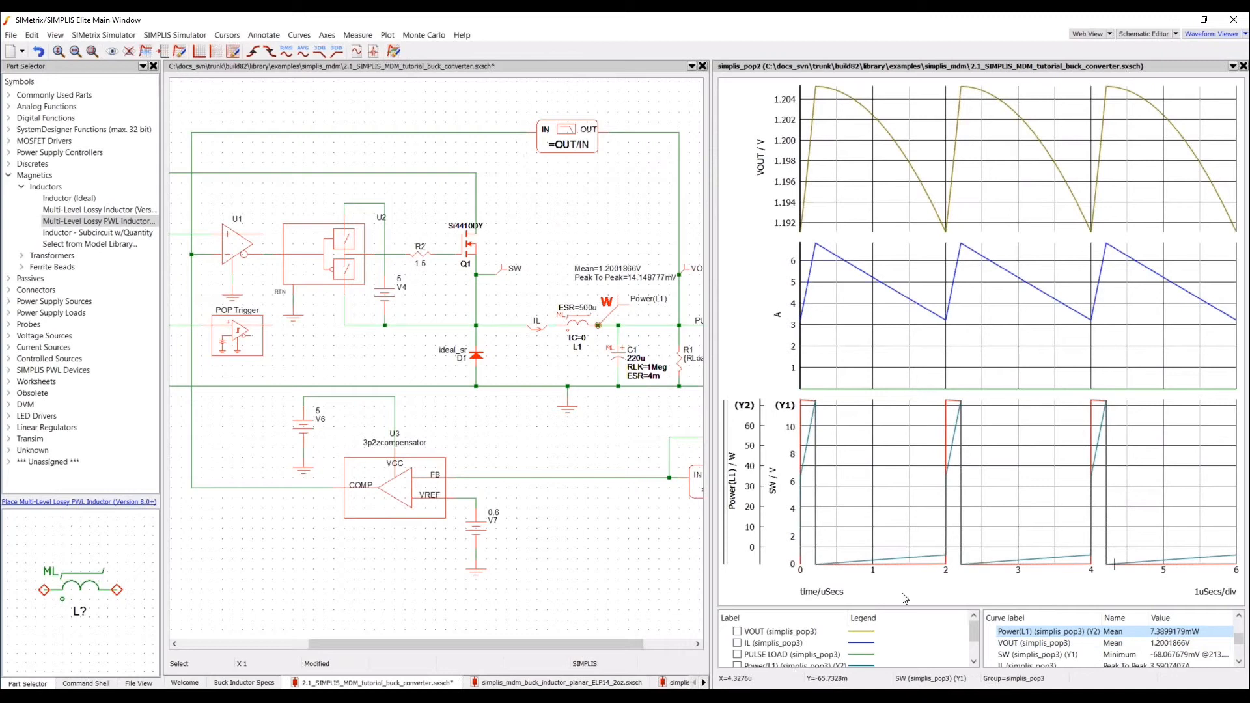
- Compare the measured power with L1's MDM losses overview, dismiss the results, and close the waveform graph
click(611, 633)
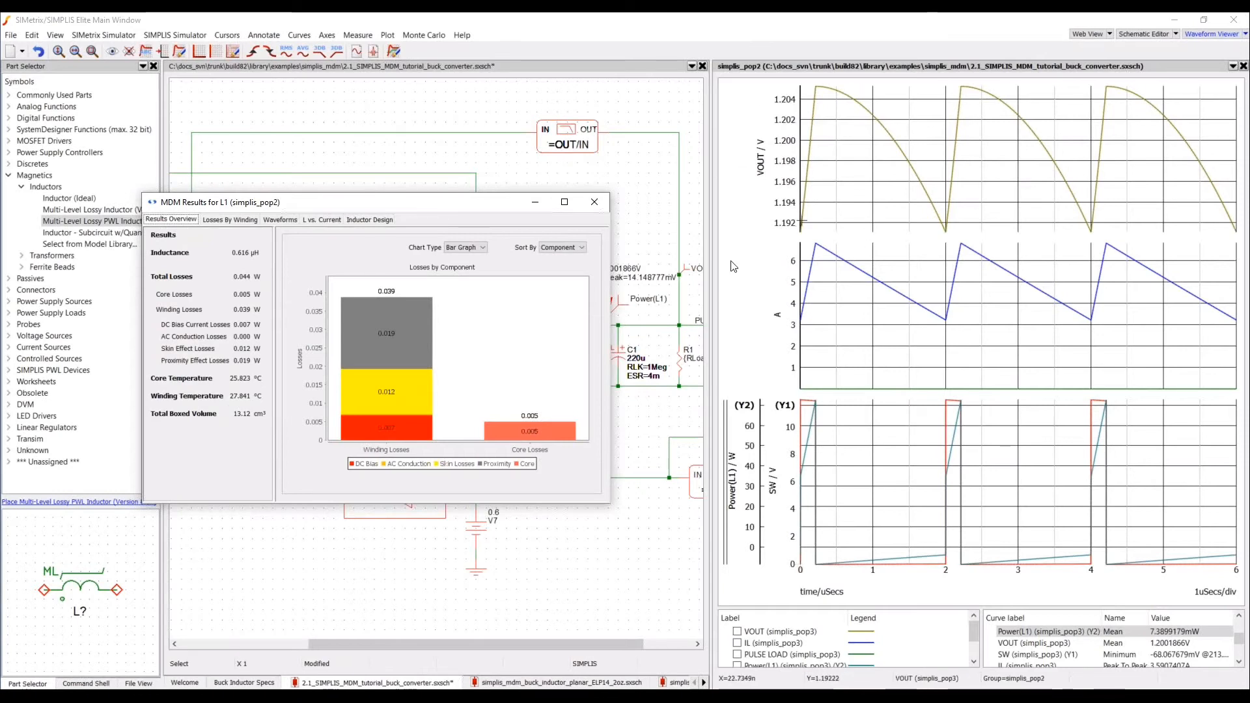
click(1242, 71)
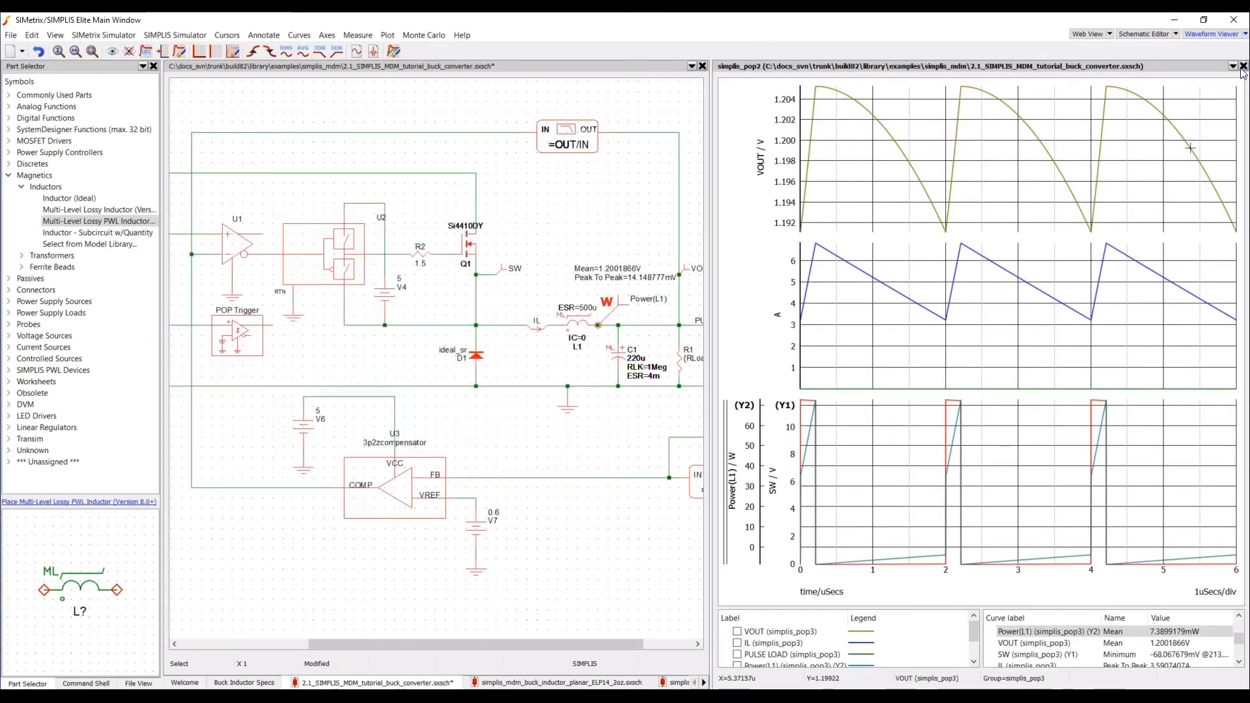
click(1243, 66)
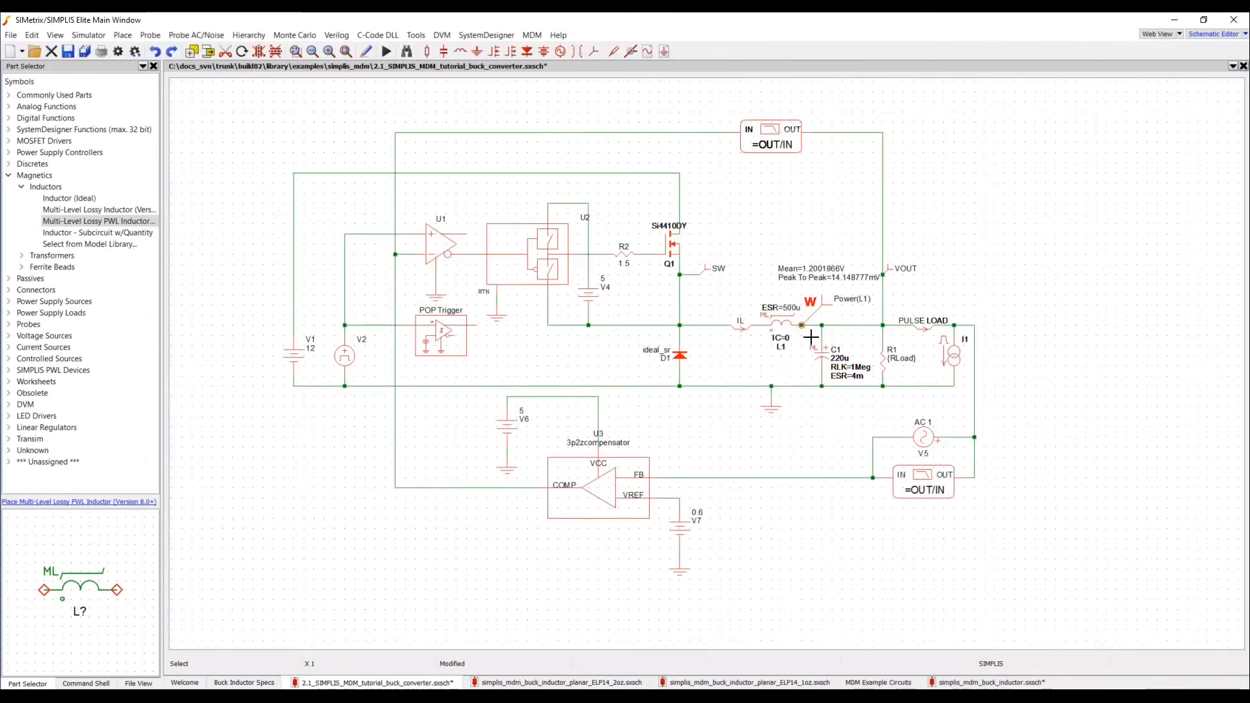
- Edit L1 with SIMPLIS MDM and change its core to the EPCOS RM 4 (low profile) with 3 air gaps
double_click(781, 330)
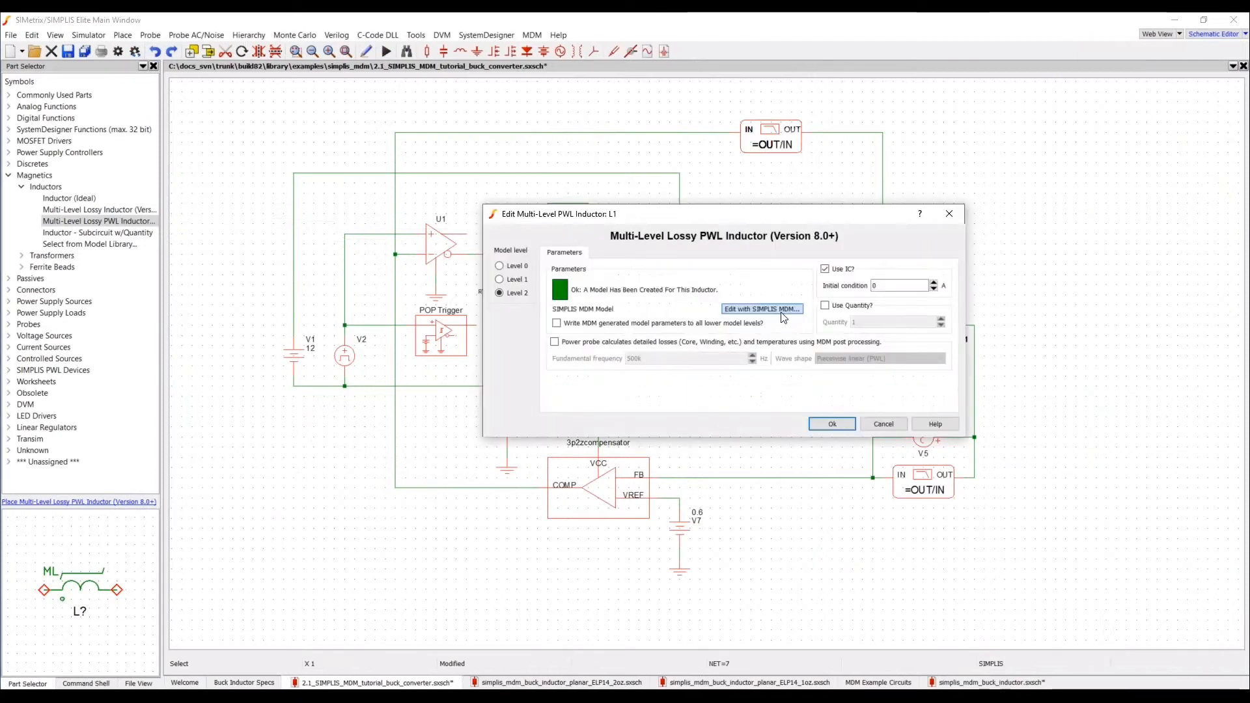
key(Escape)
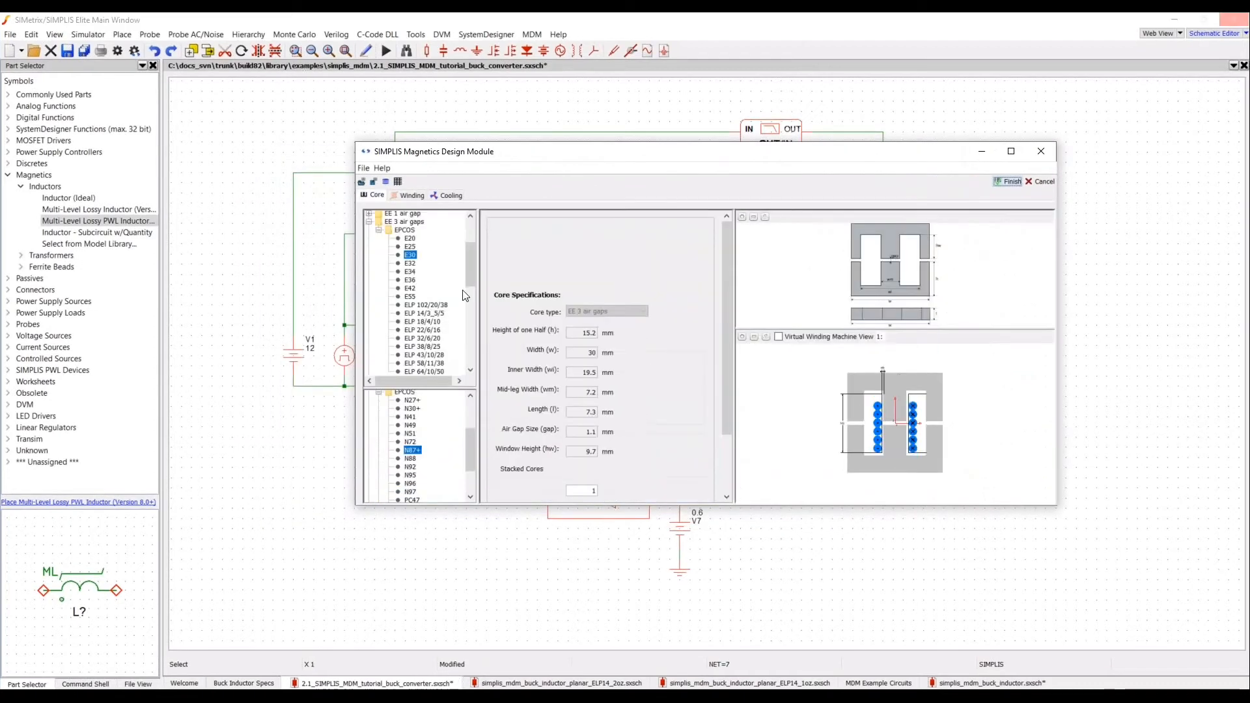
scroll(466, 295, down, 9)
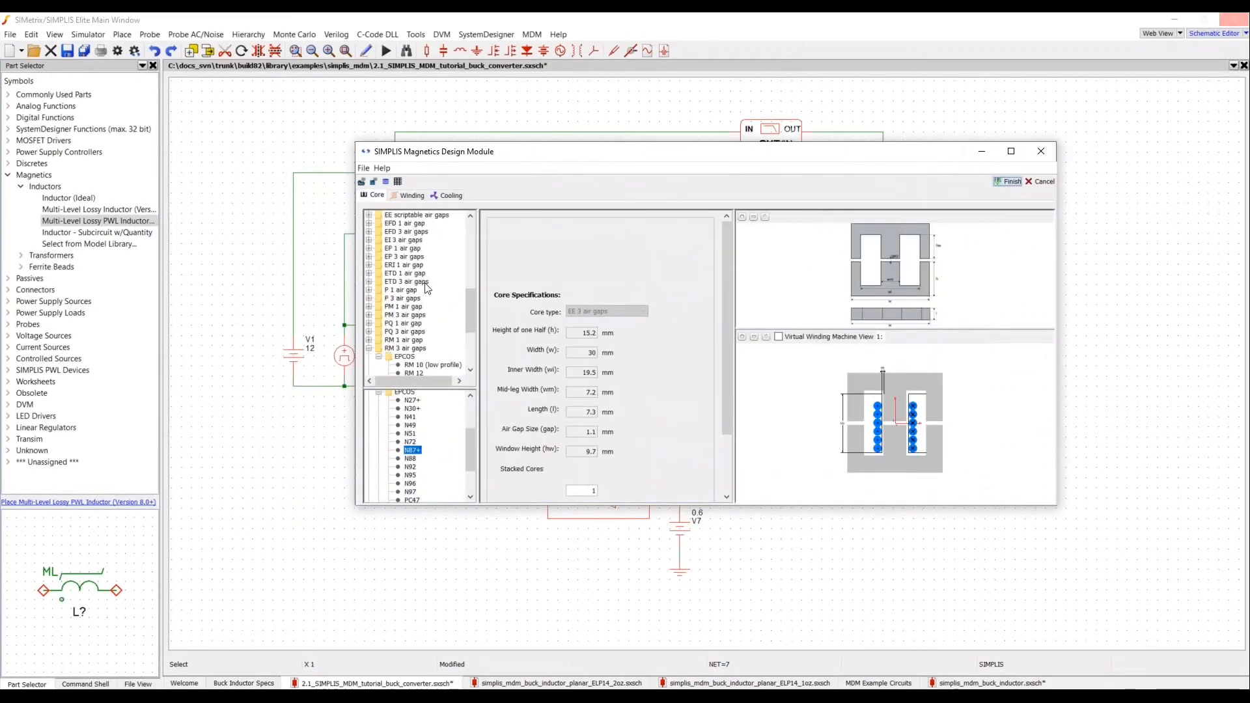
scroll(440, 286, down, 2)
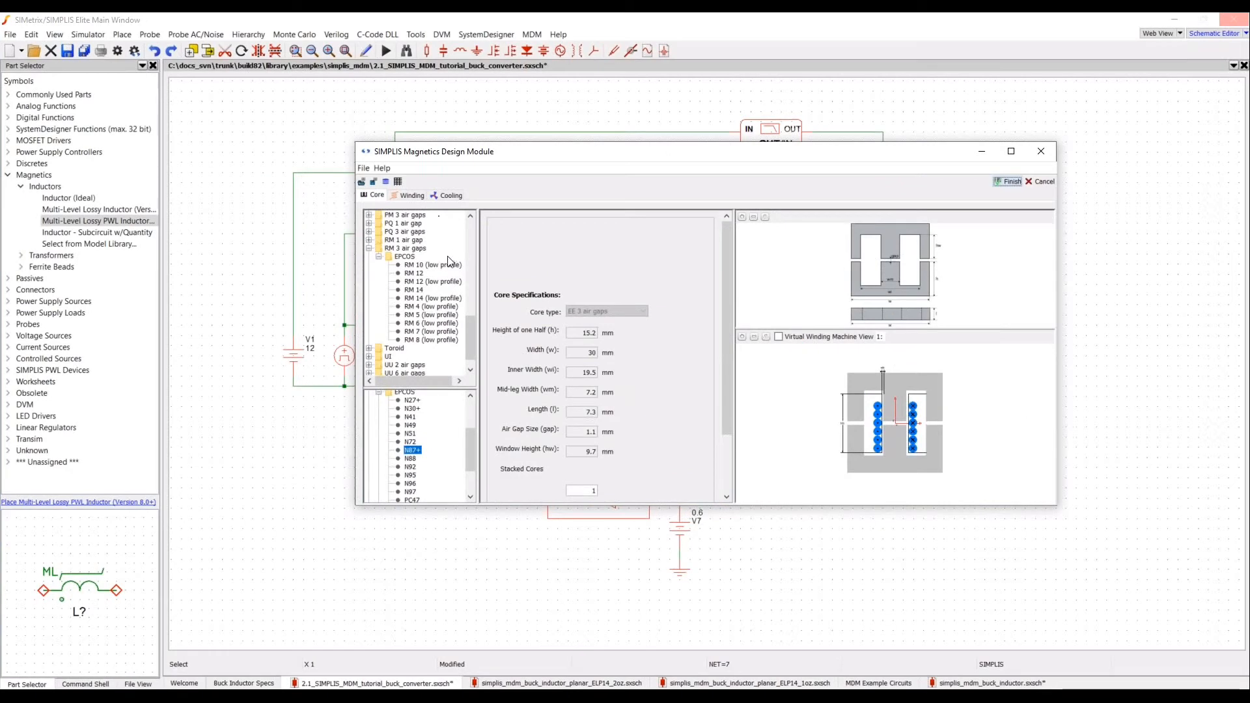
click(435, 307)
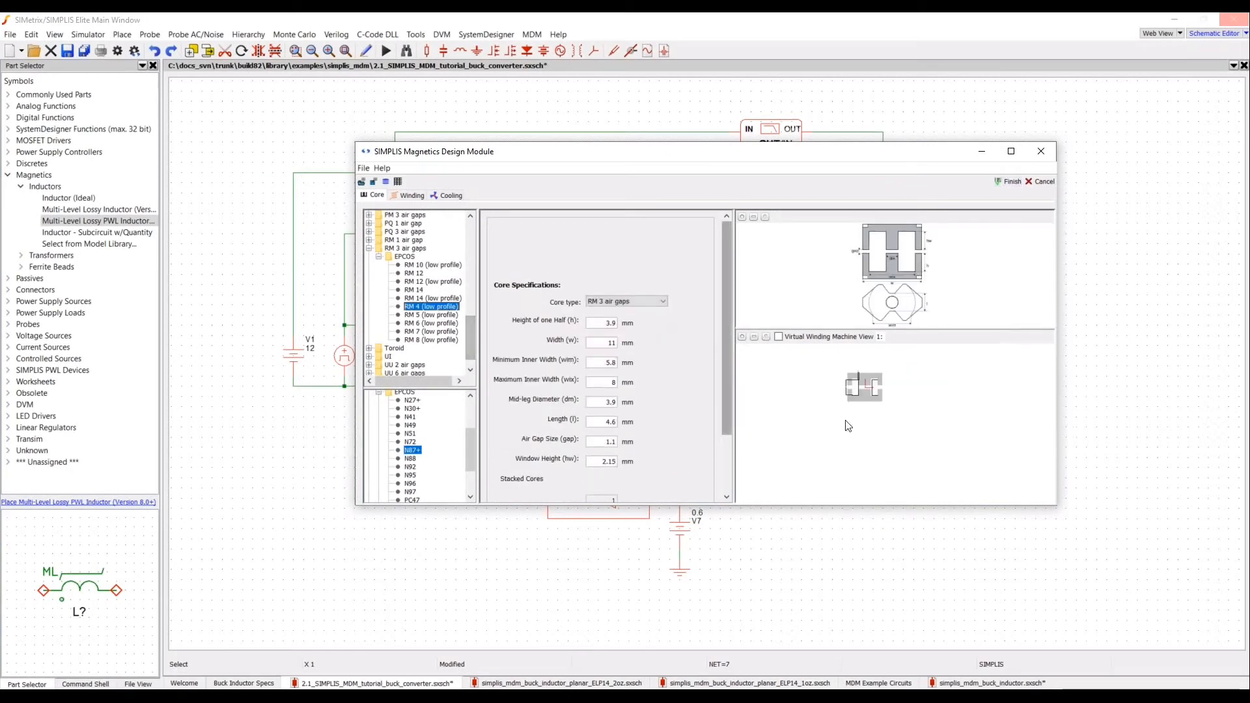
- Check the winding errors in the MDM status window, and change the winding to predefined AWG20 wire
scroll(897, 437, up, 3)
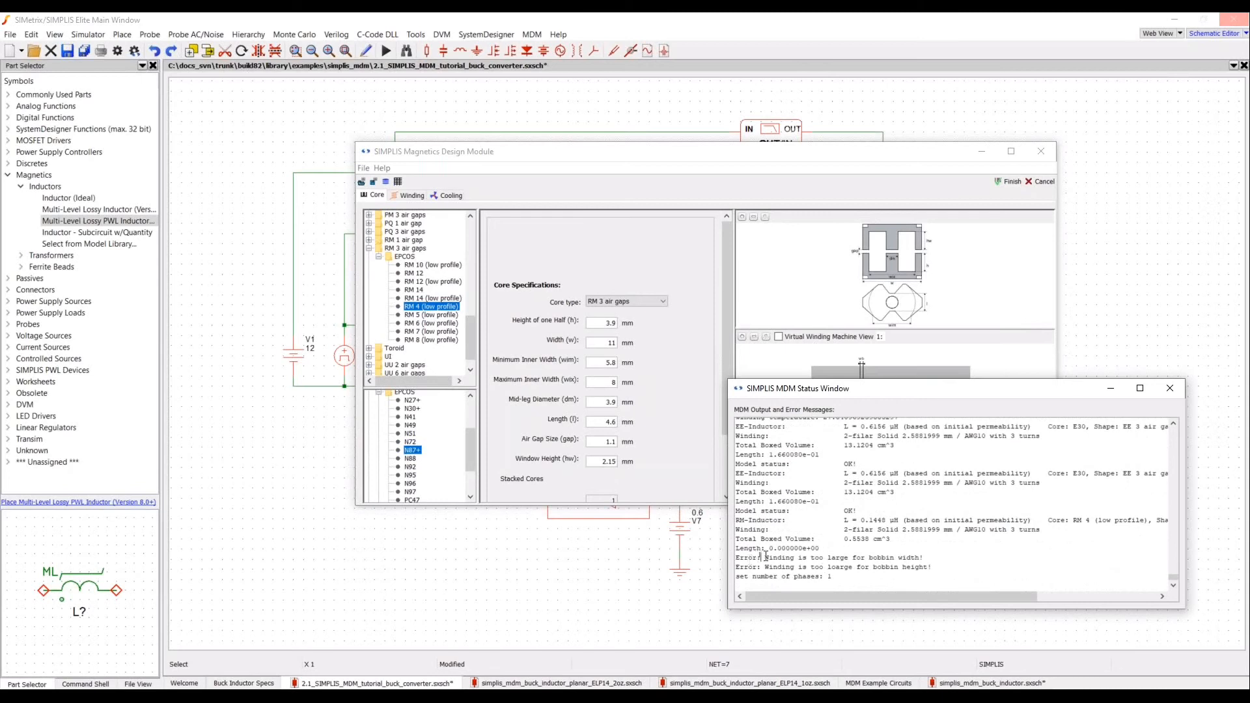
drag(766, 556, 944, 557)
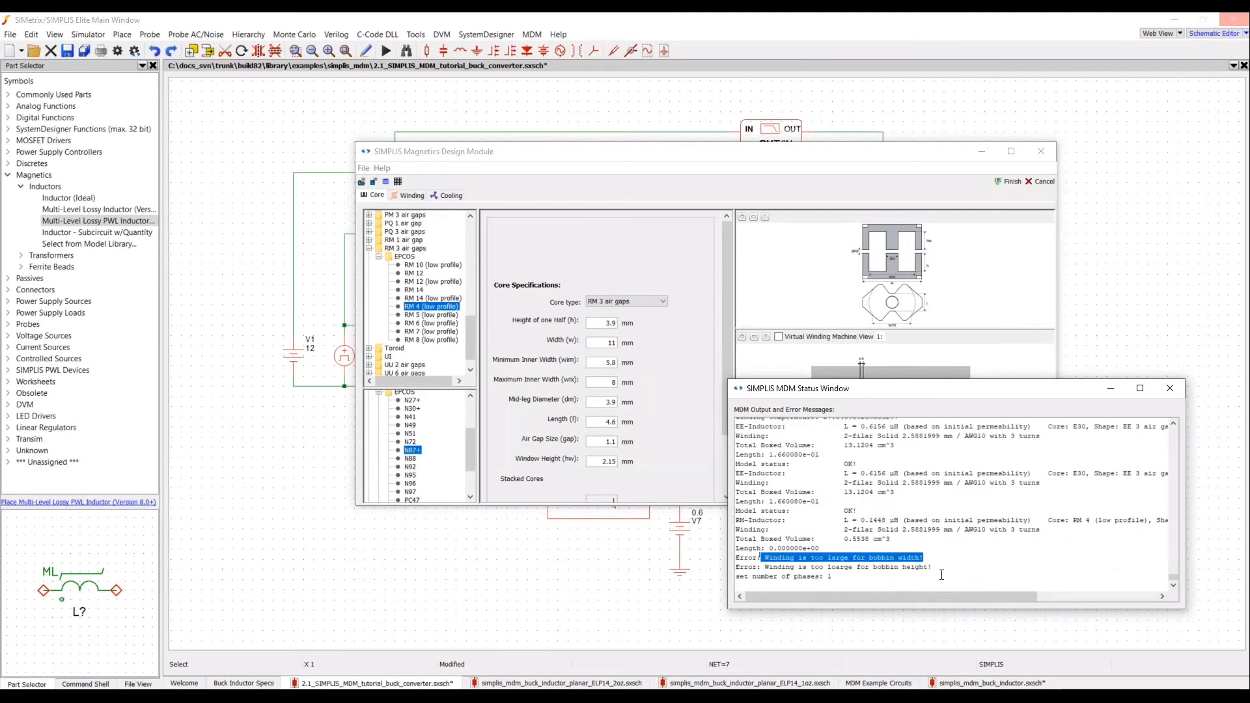
drag(875, 155, 699, 155)
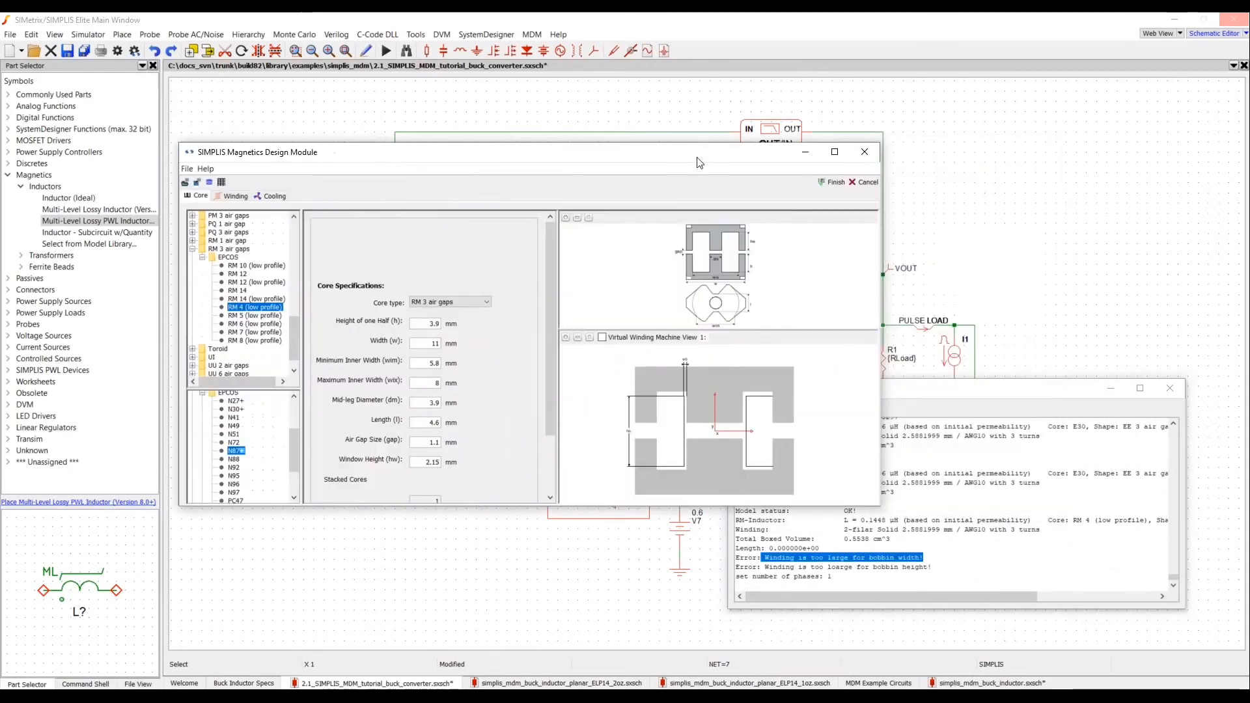
click(236, 196)
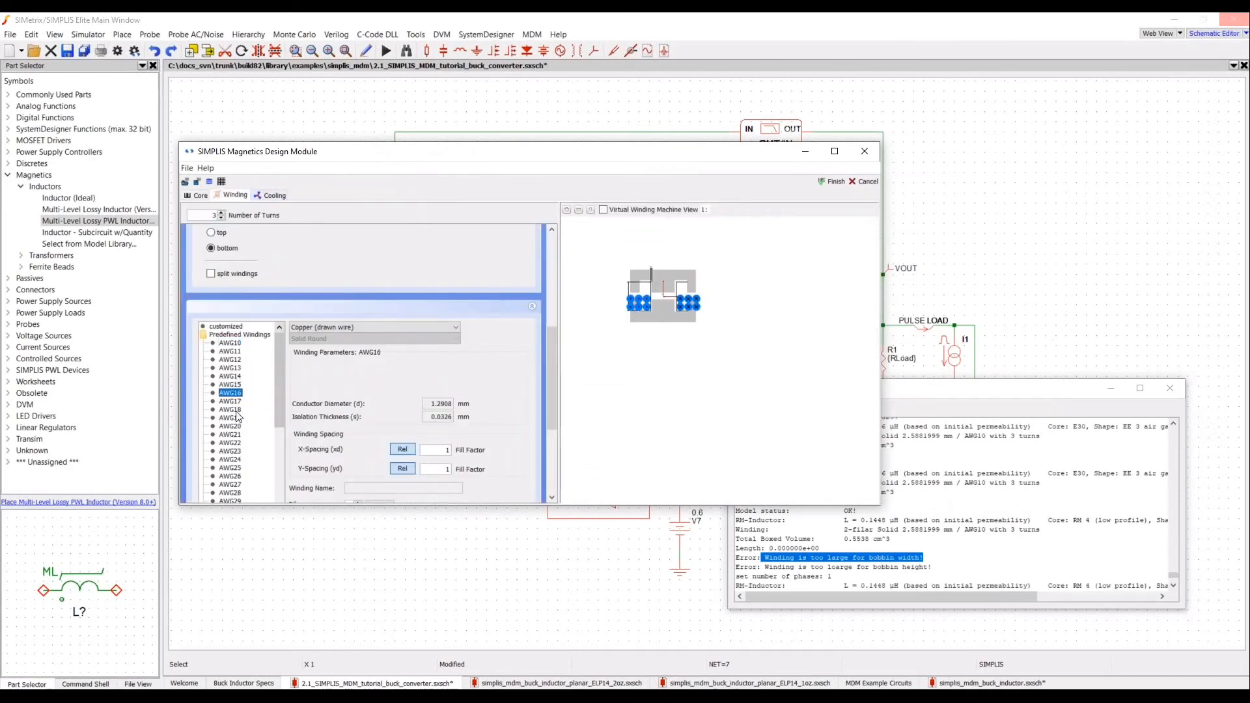
click(591, 209)
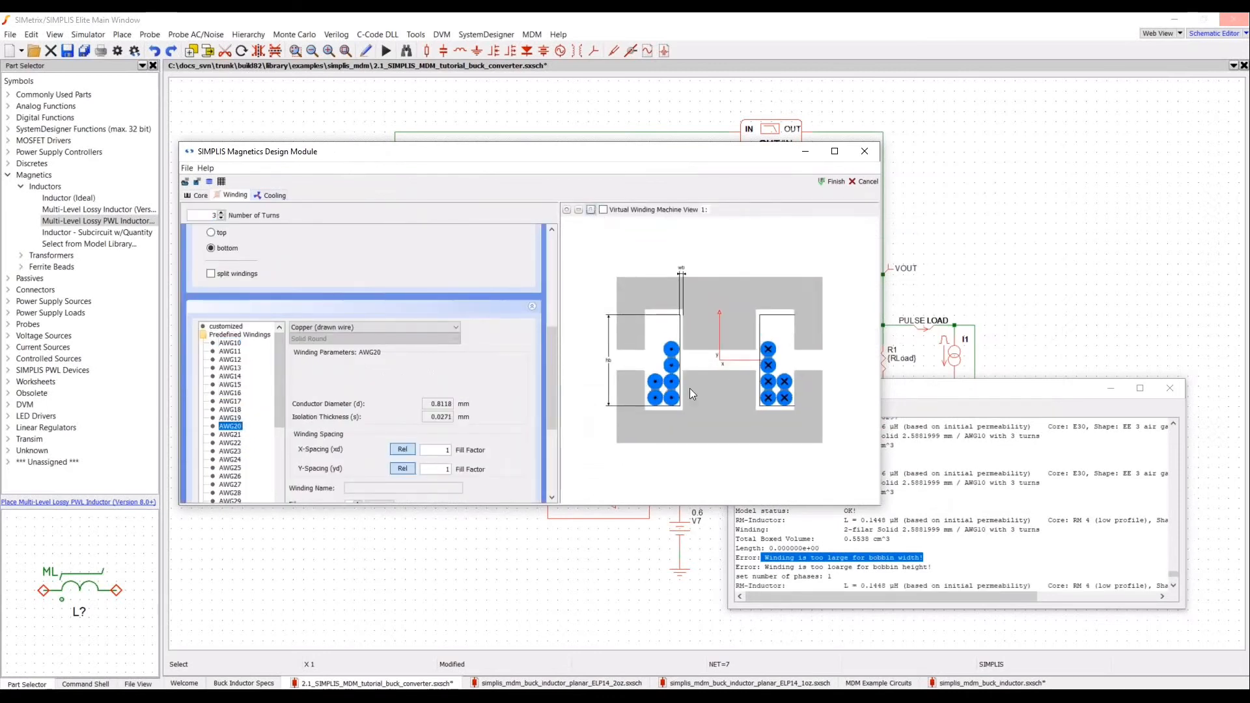
- Set the RM 4 core's air gap size to 0.05 mm and check the inductance in the status window
click(198, 195)
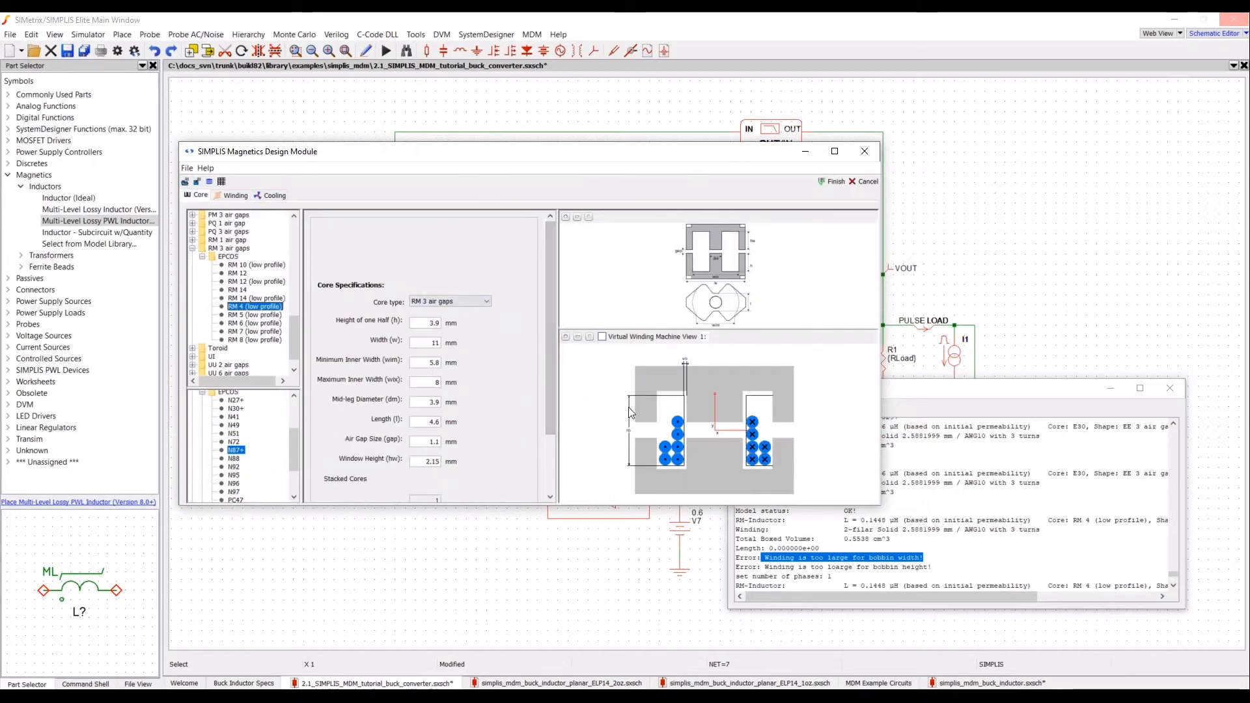
double_click(431, 442)
text(.05)
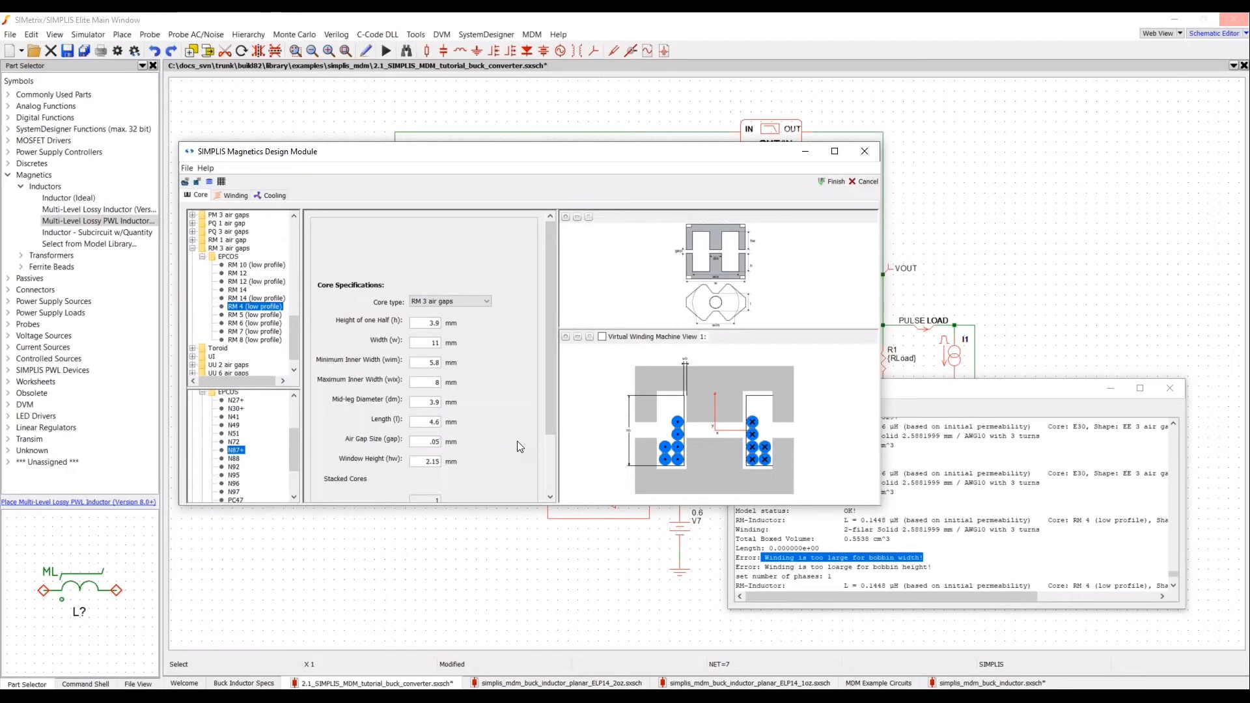
key(Return)
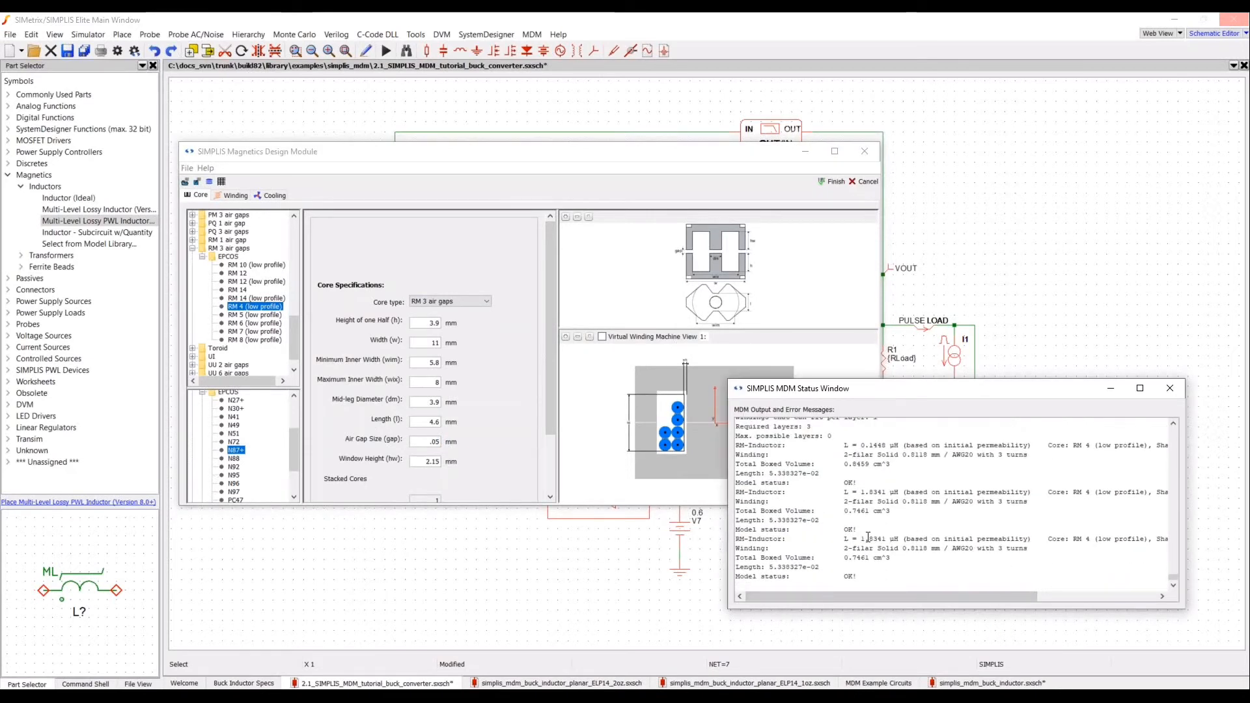
drag(861, 539, 886, 539)
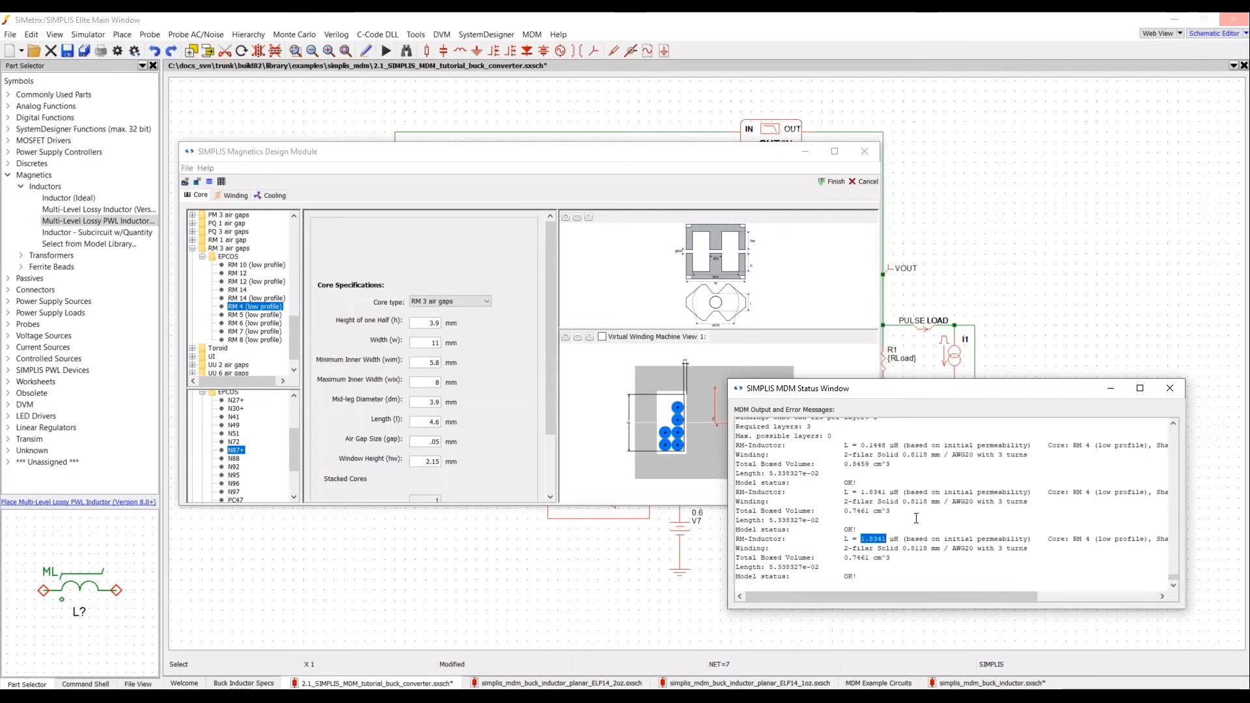
- Set the winding to 2 turns and check the inductance in the status window
click(236, 196)
text(2)
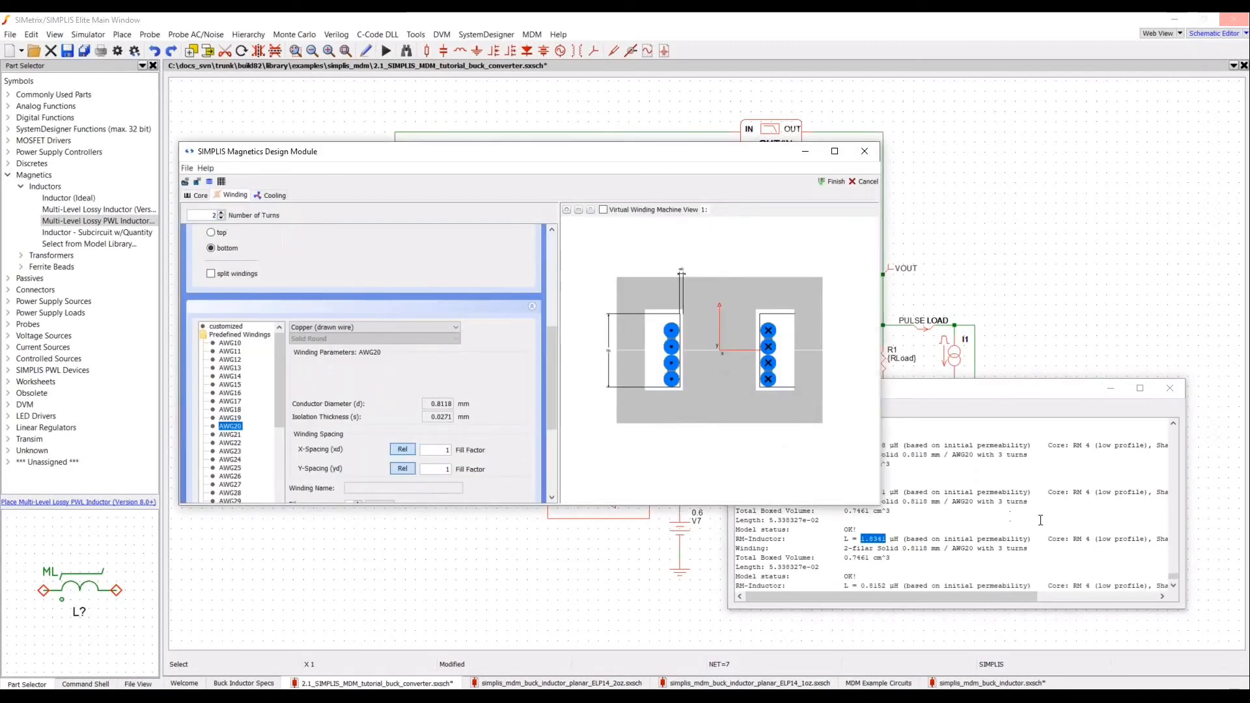
click(982, 525)
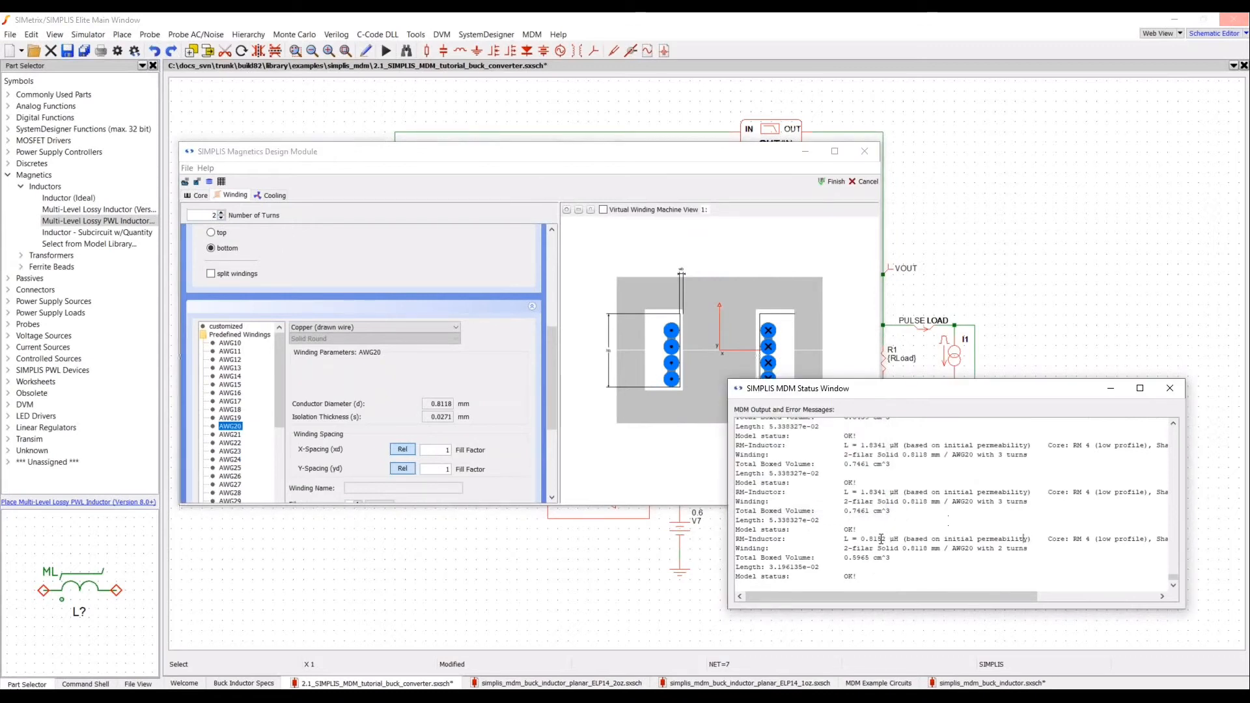
drag(866, 540, 898, 540)
- Set the core's air gap size to 0.07 mm and check the inductance in the status window
click(189, 195)
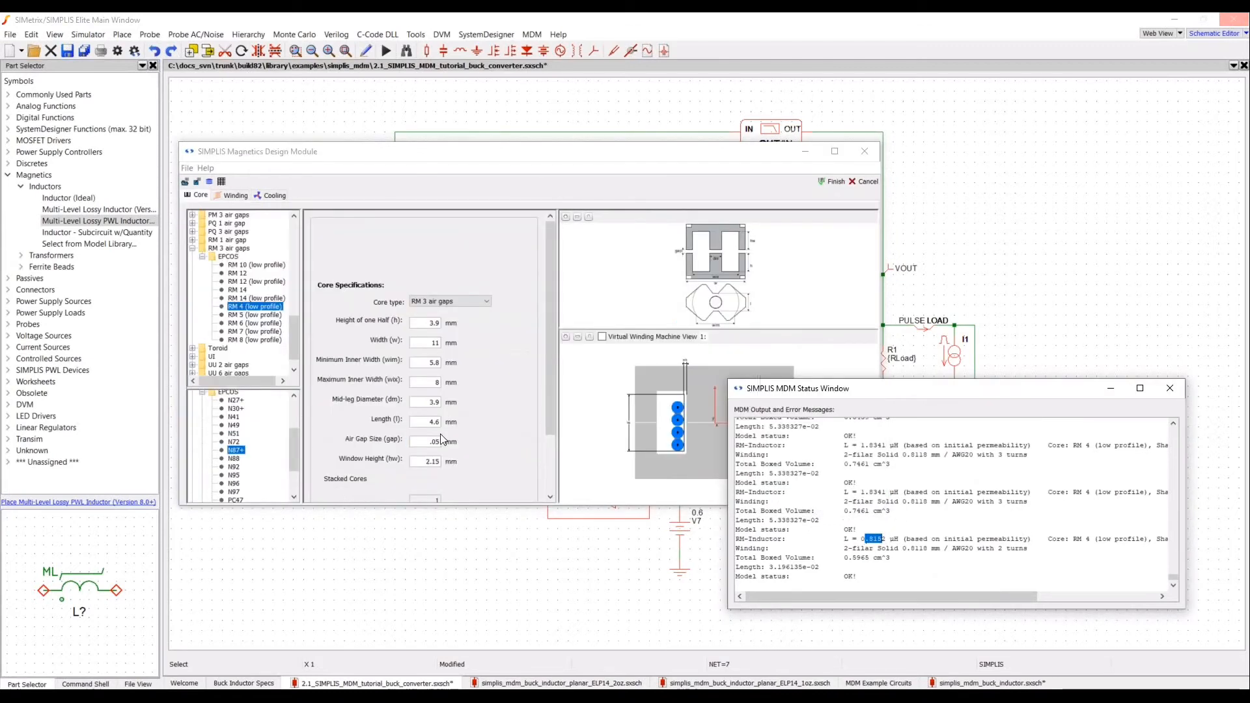
click(440, 442)
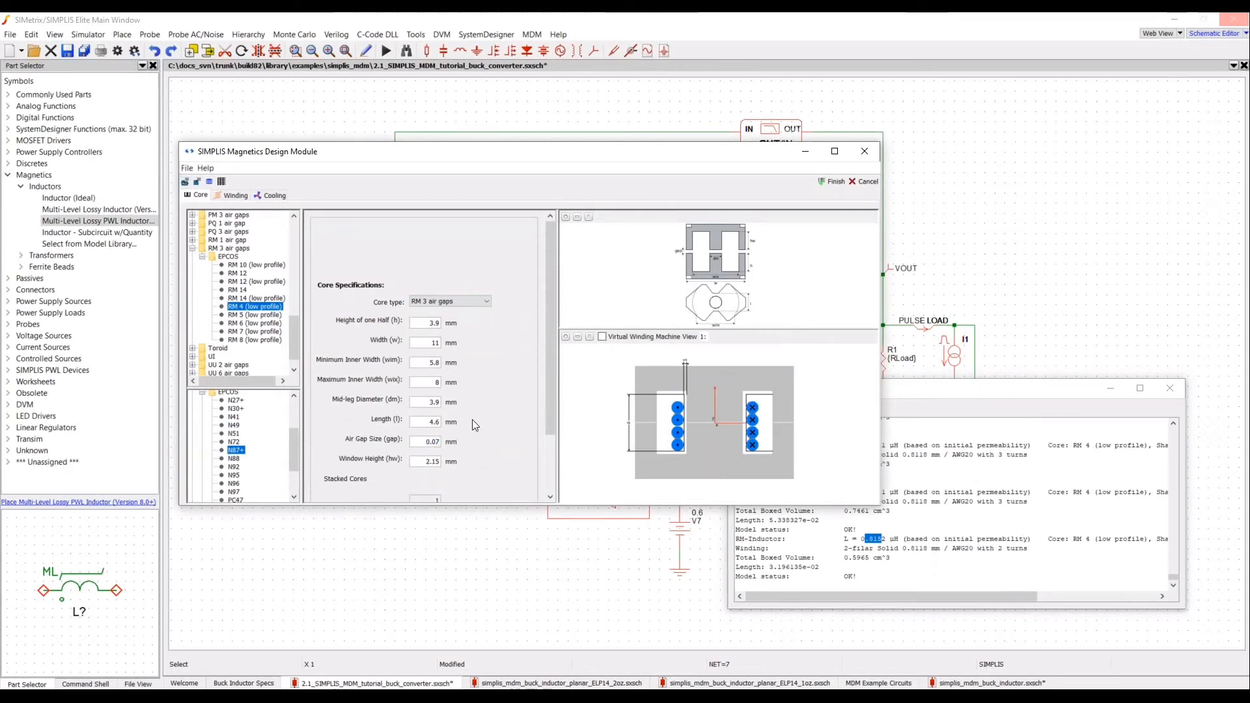
key(Return)
click(1023, 541)
scroll(1022, 541, down, 2)
scroll(1022, 542, down, 2)
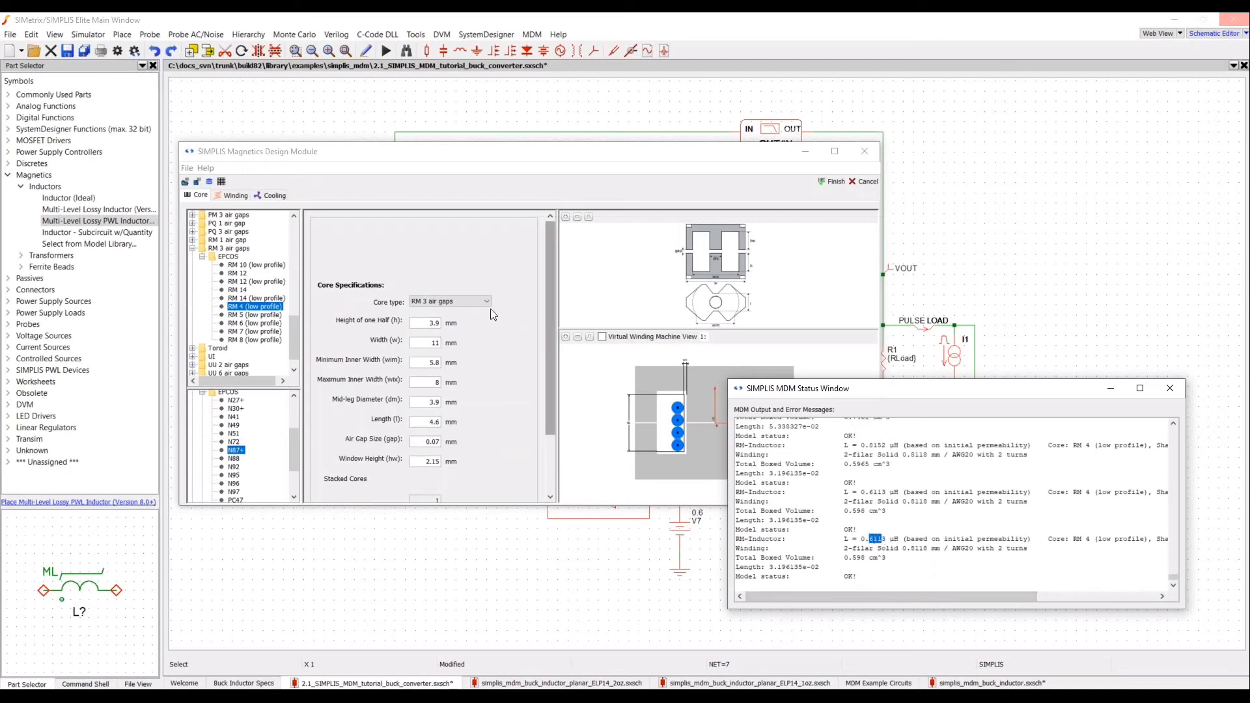
- Review the winding parameters and change the winding from the predefined wire to a customized copper Solid Rectangular conductor
click(232, 195)
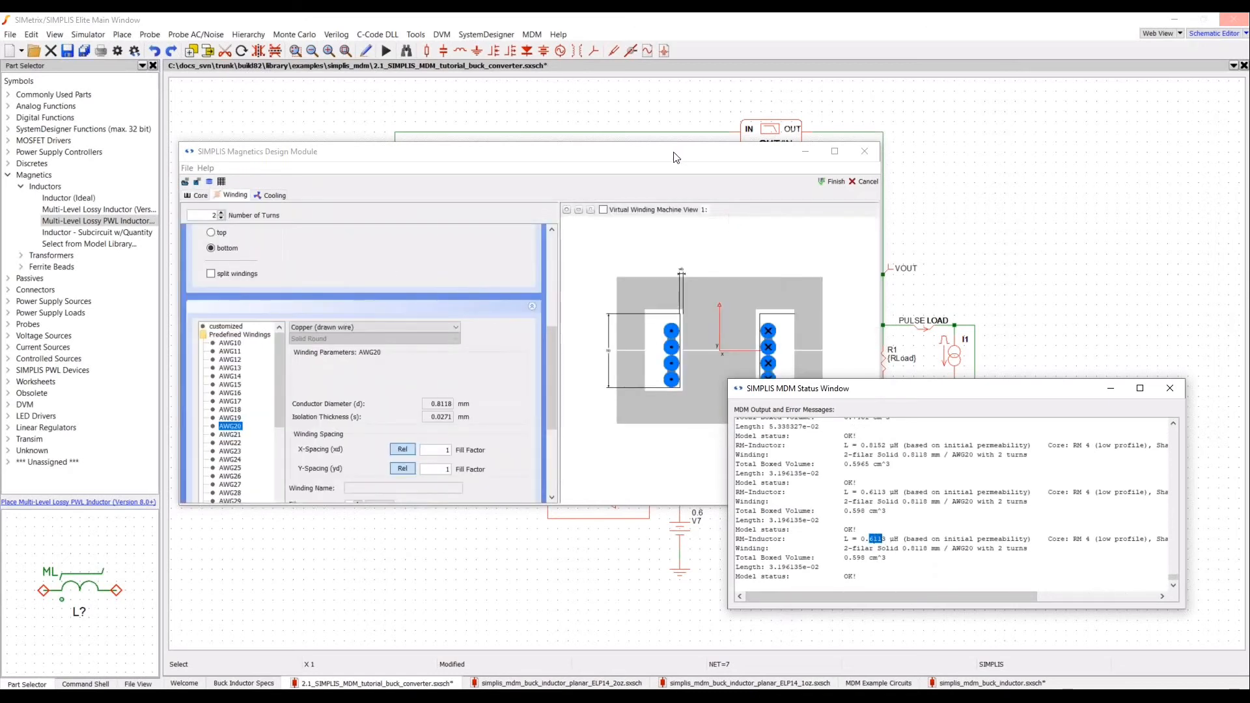
drag(676, 157, 756, 163)
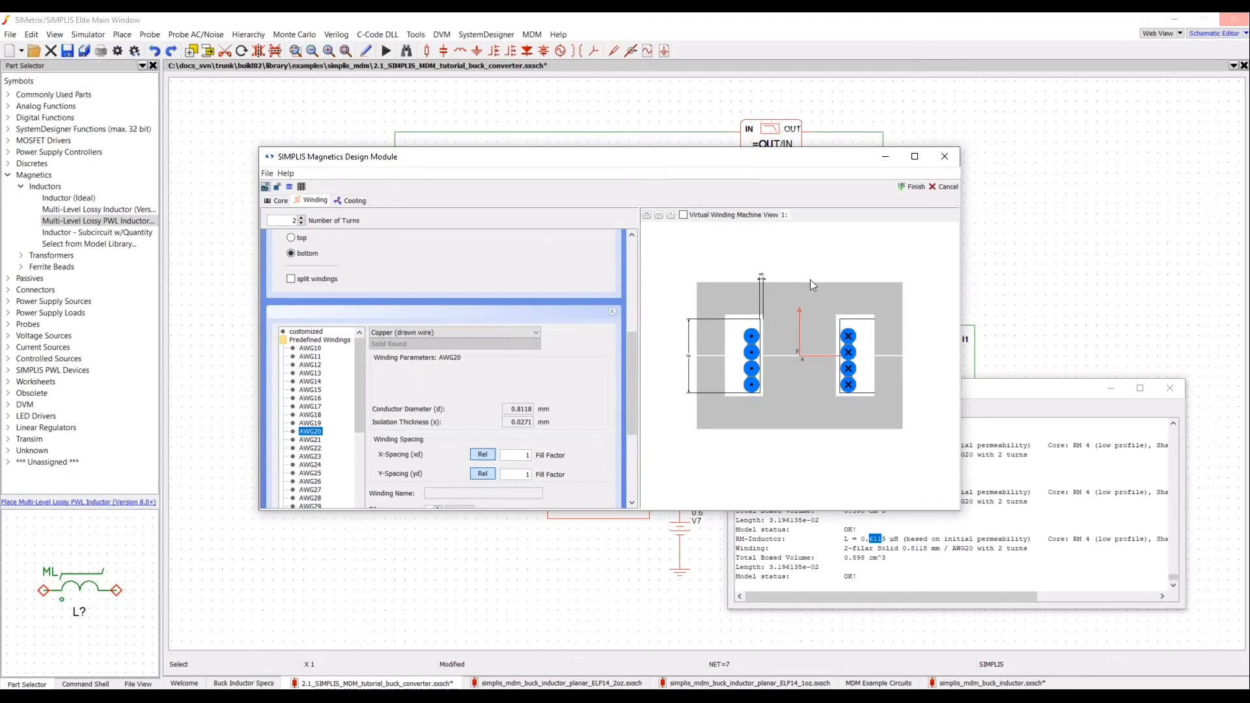
scroll(596, 376, down, 2)
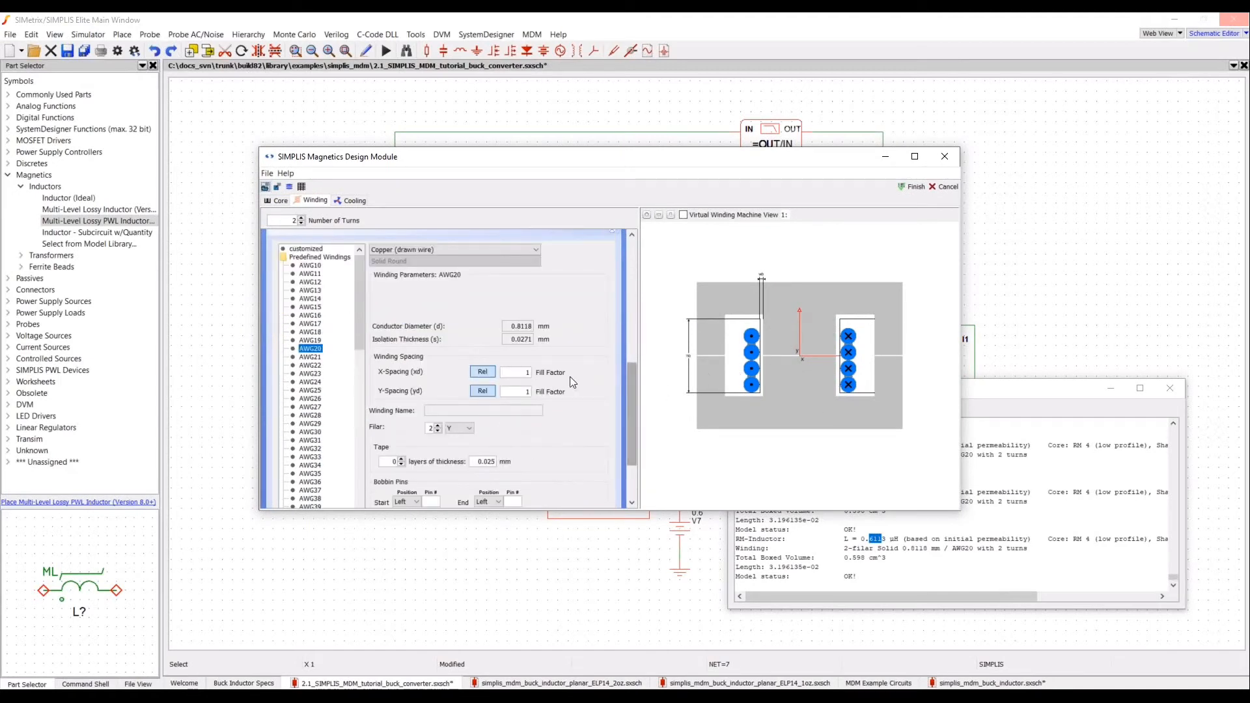
scroll(570, 380, down, 1)
scroll(561, 377, up, 3)
scroll(554, 369, down, 2)
scroll(574, 372, up, 2)
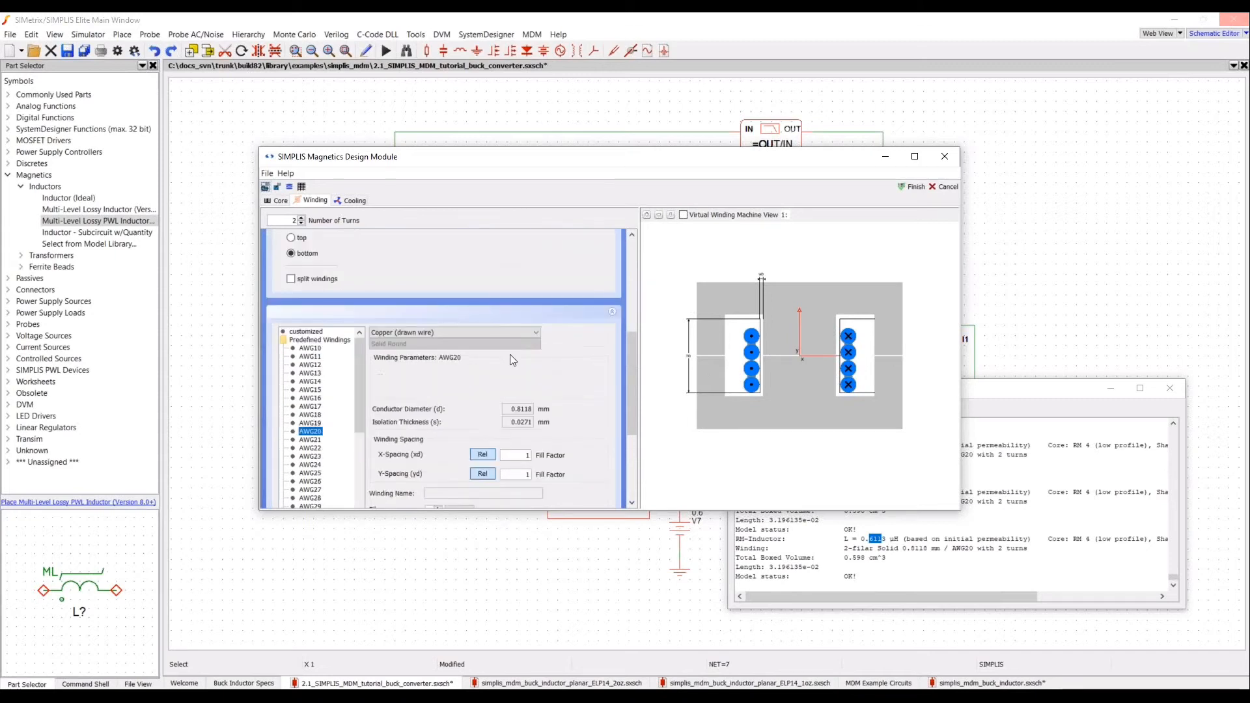
click(306, 331)
click(423, 343)
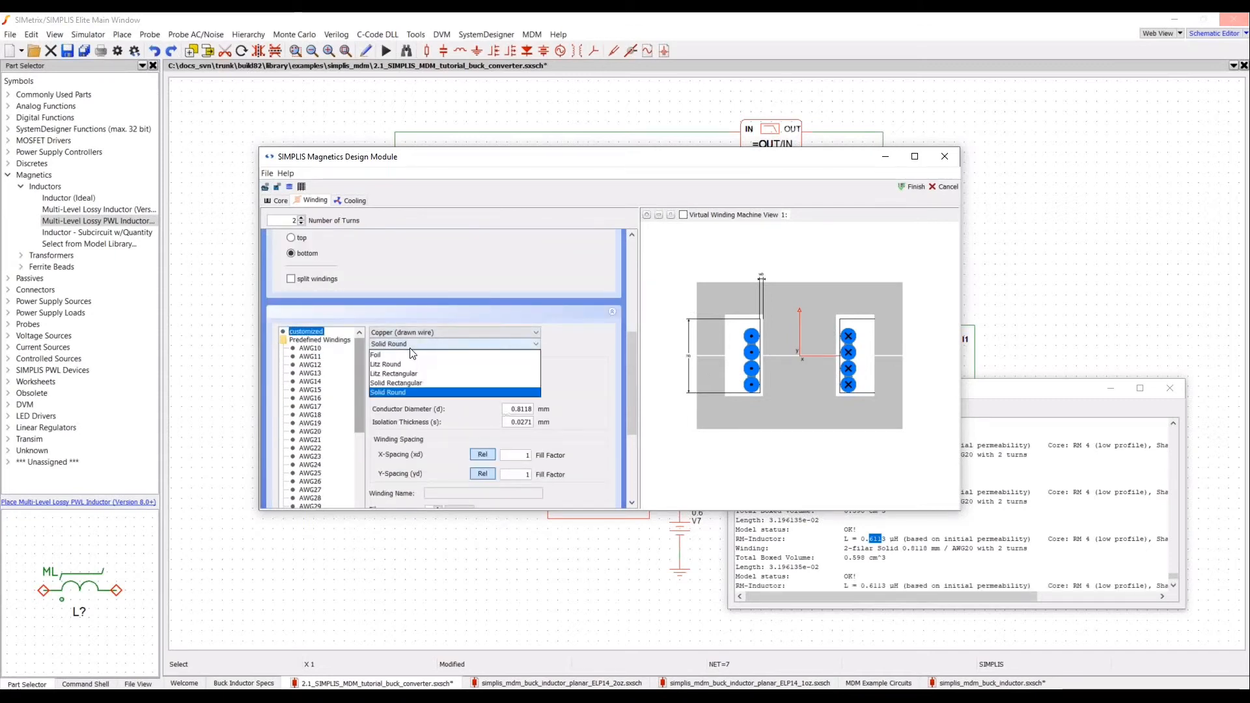
click(418, 383)
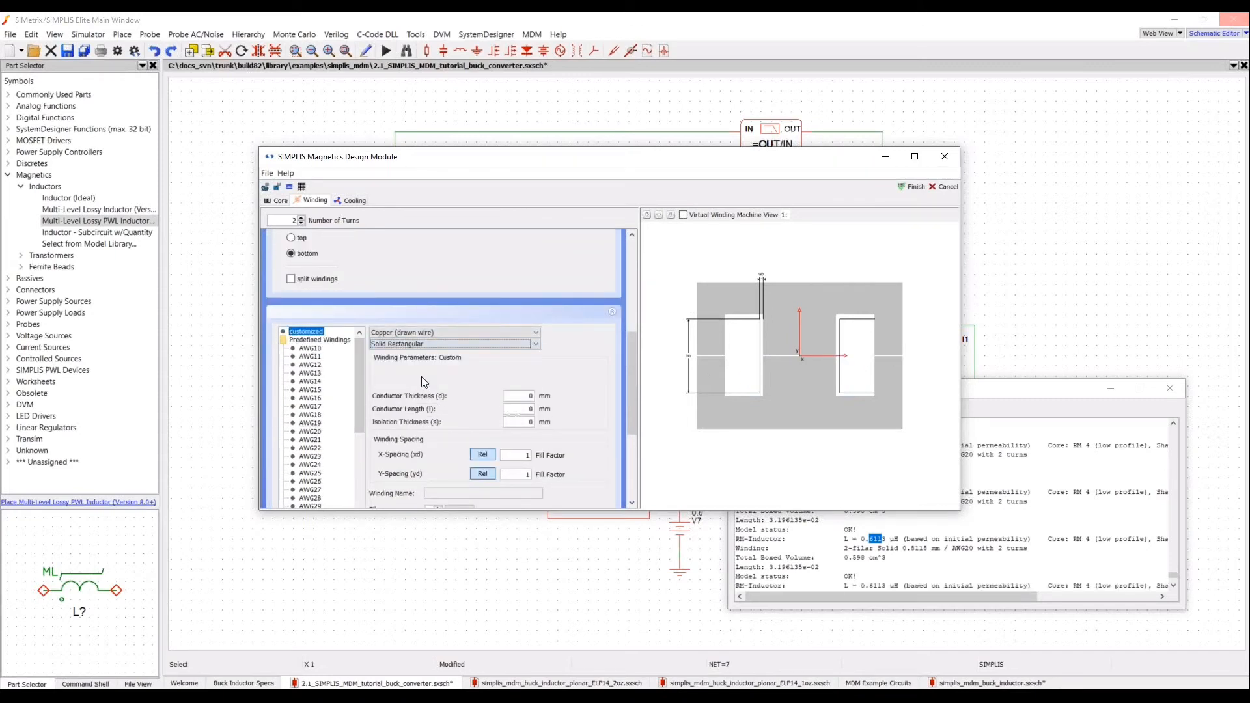
- Set the custom winding to 1 filar with a conductor thickness of 1.6 mm and a conductor length of 1.75 mm
scroll(611, 411, down, 2)
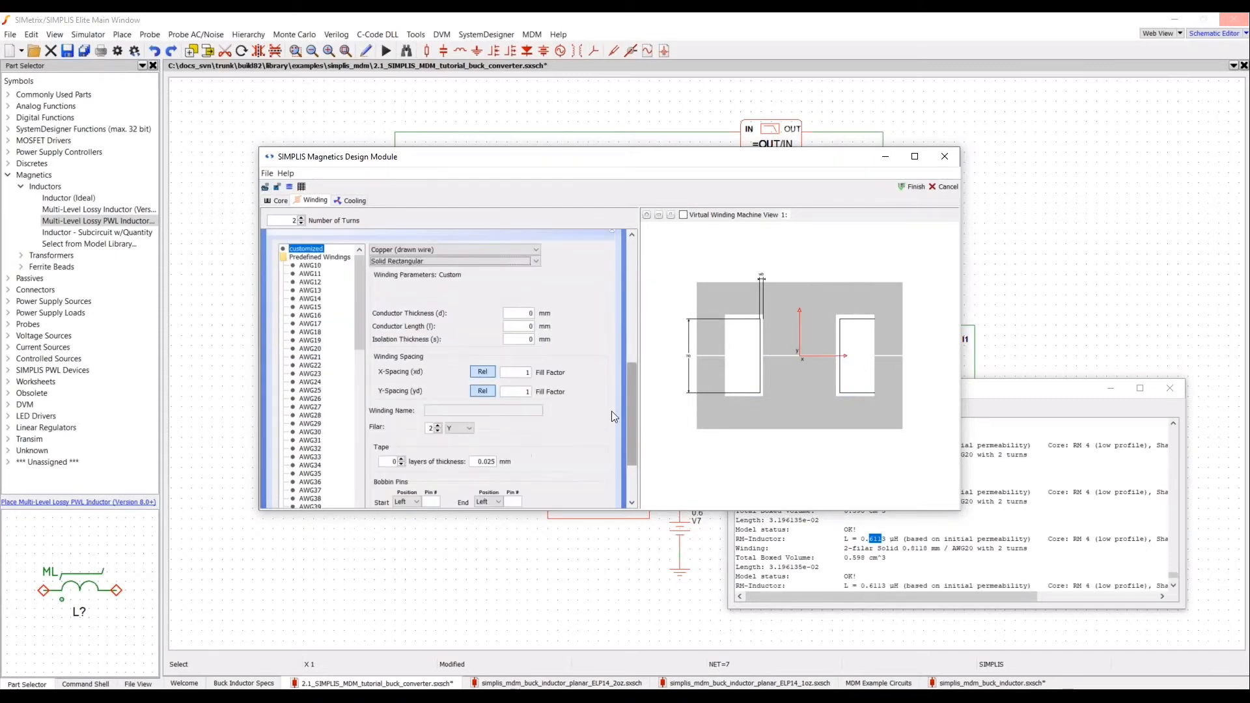
click(438, 431)
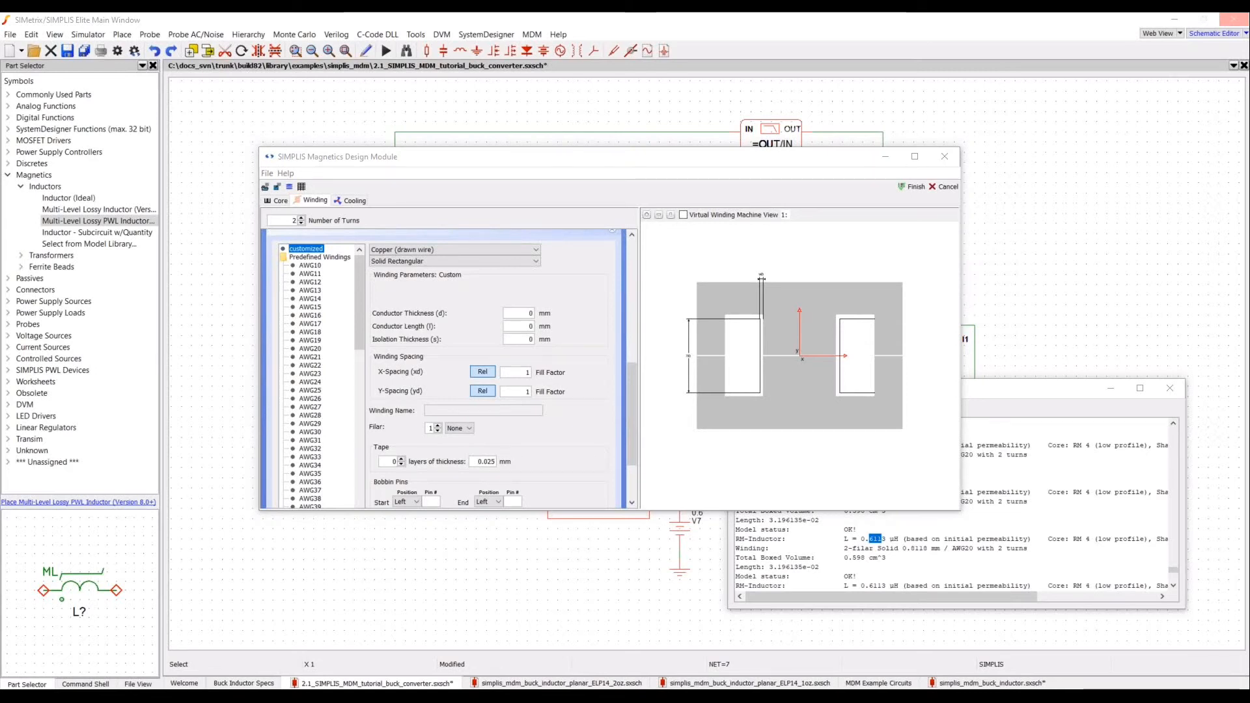
click(515, 317)
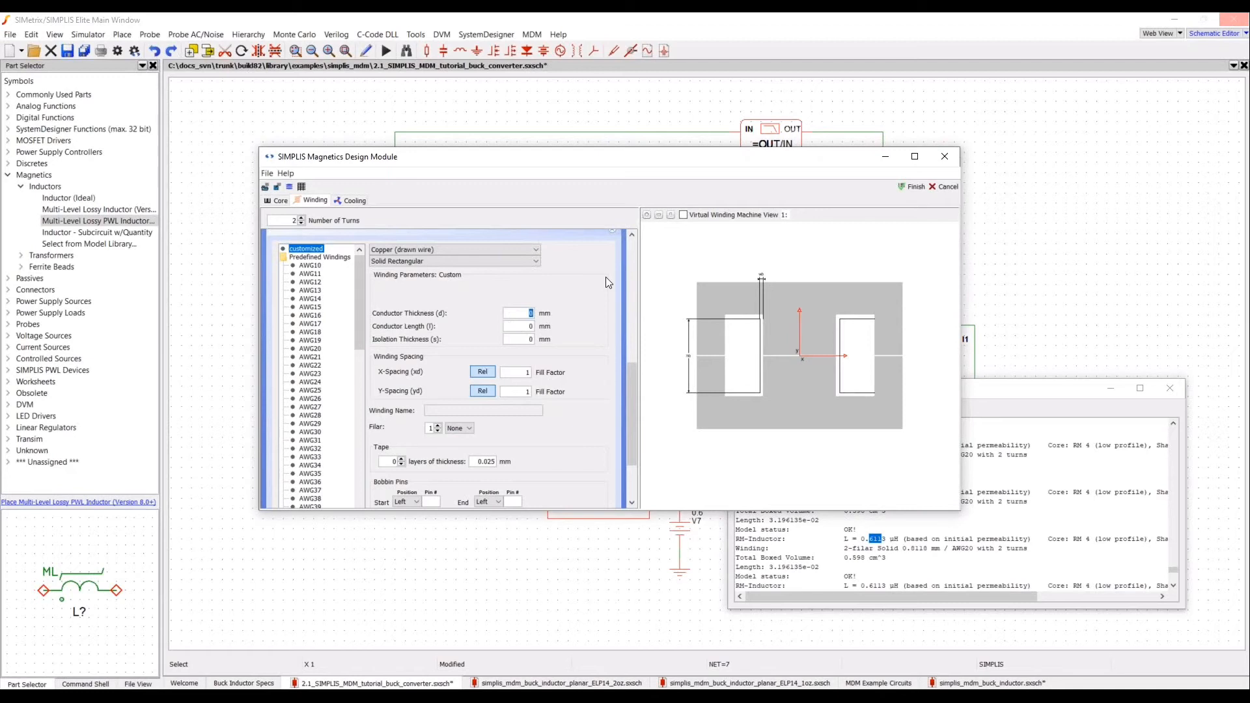
key(Delete)
text(1.75)
text(1.6)
key(Tab)
text(1.75)
key(Tab)
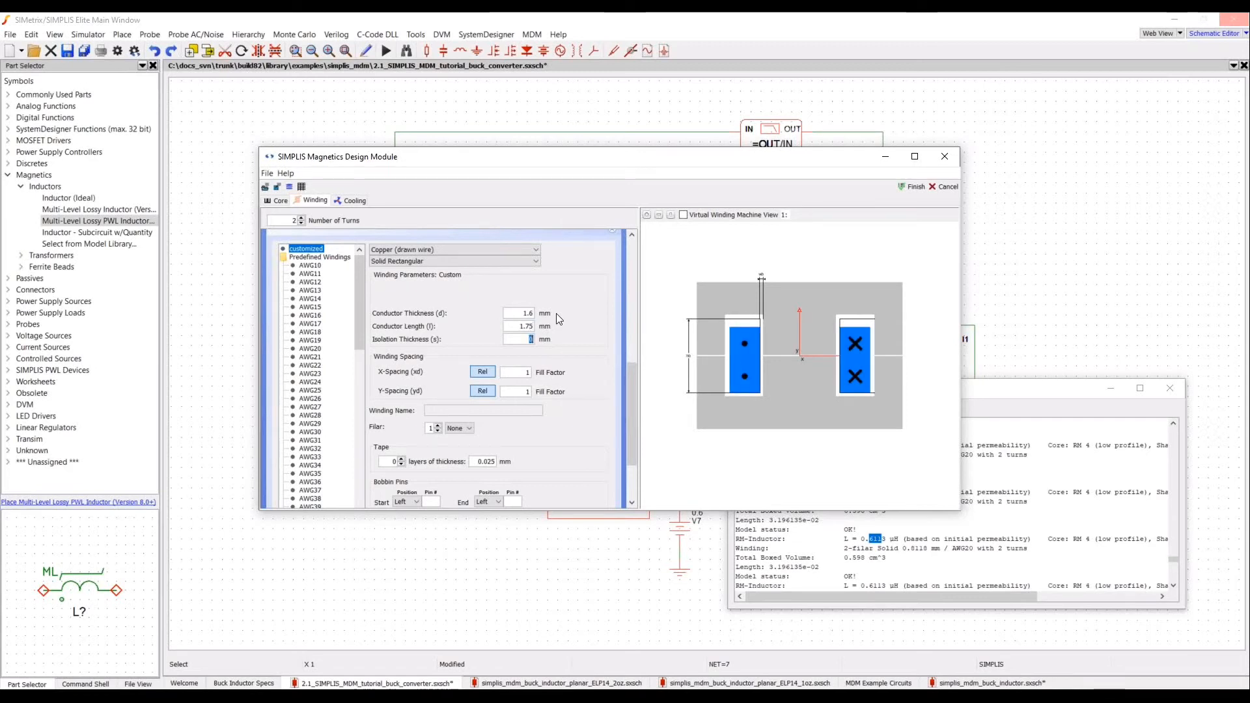
- Set the isolation thickness to 0.01 mm and check how the two turns fill the RM 4 core window
text(0.01)
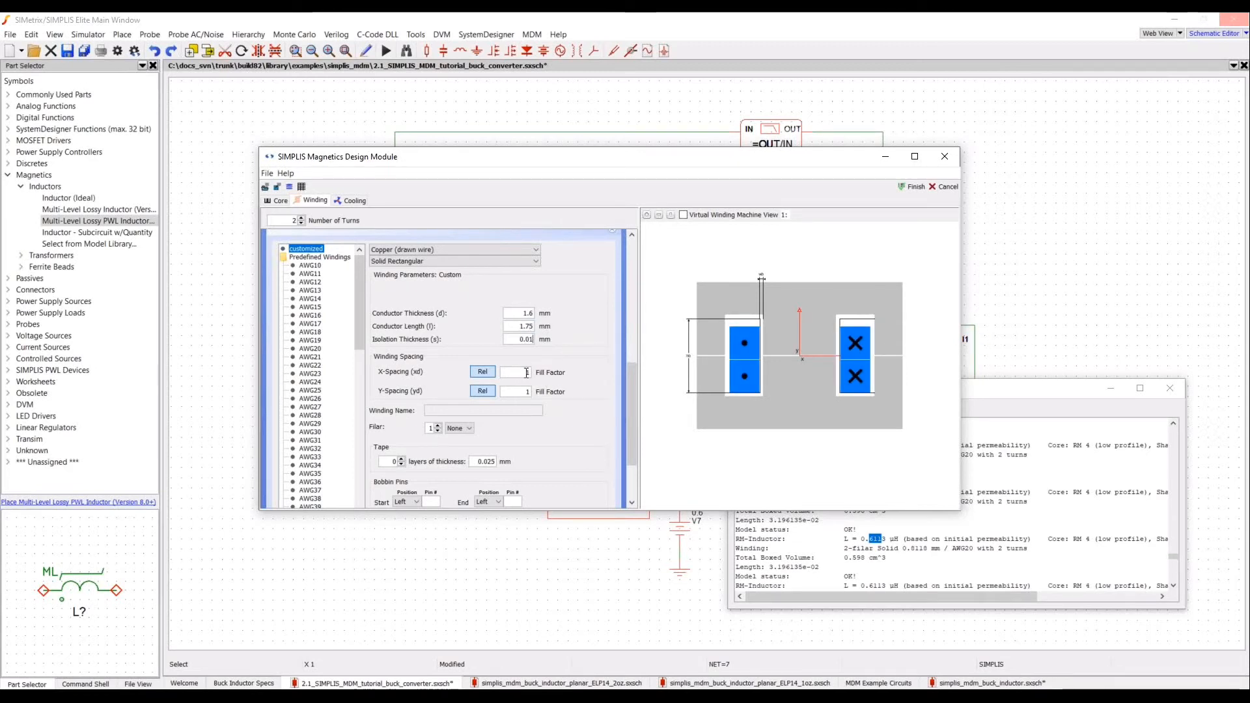
click(515, 341)
scroll(776, 329, up, 5)
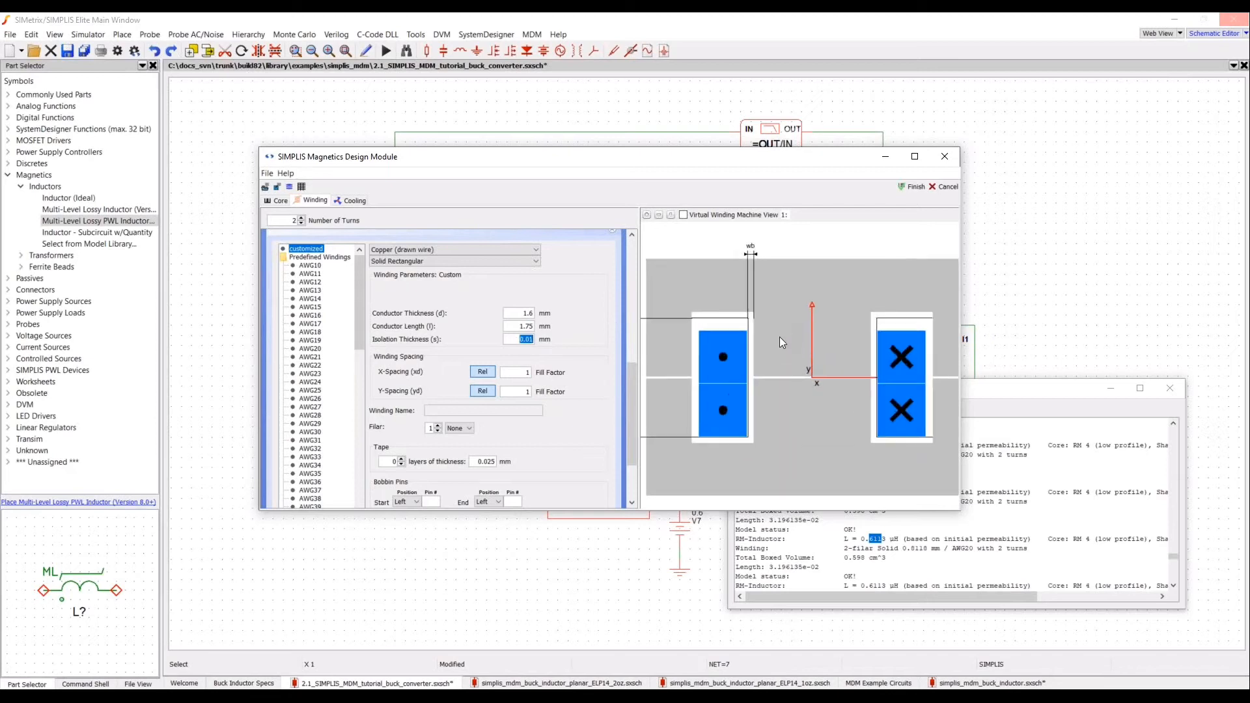
scroll(802, 399, down, 2)
click(802, 399)
scroll(423, 323, up, 4)
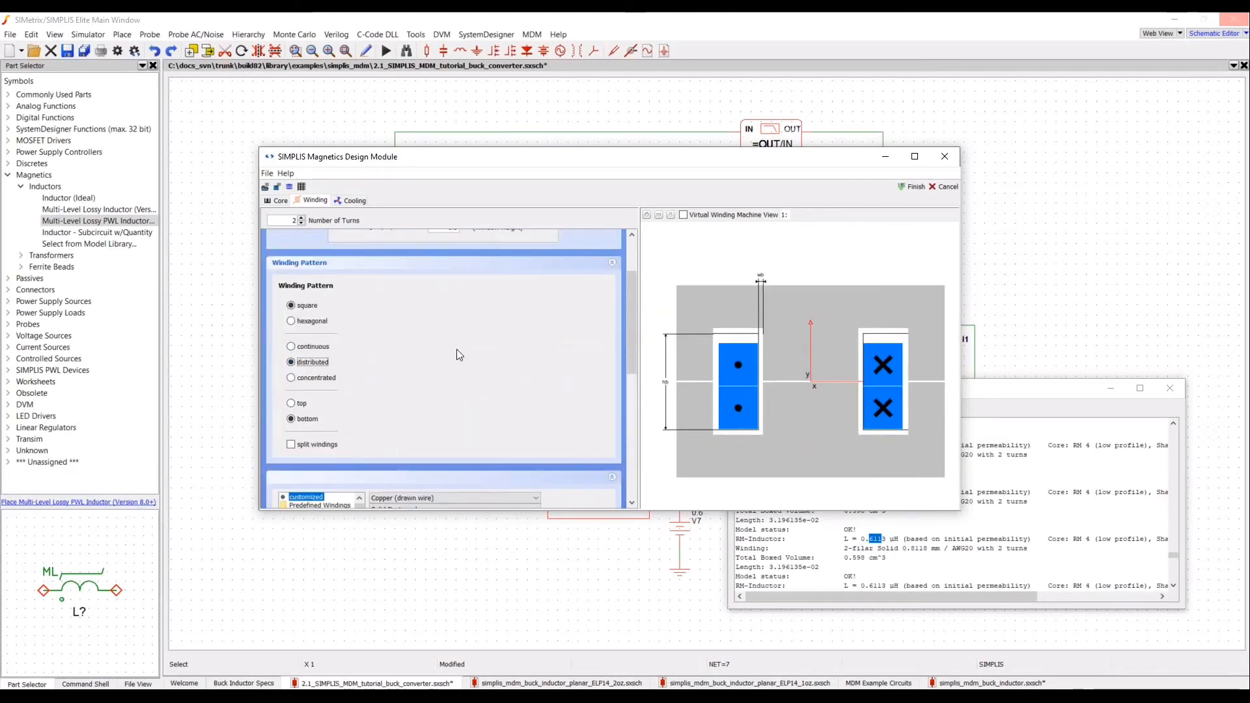
scroll(780, 396, down, 2)
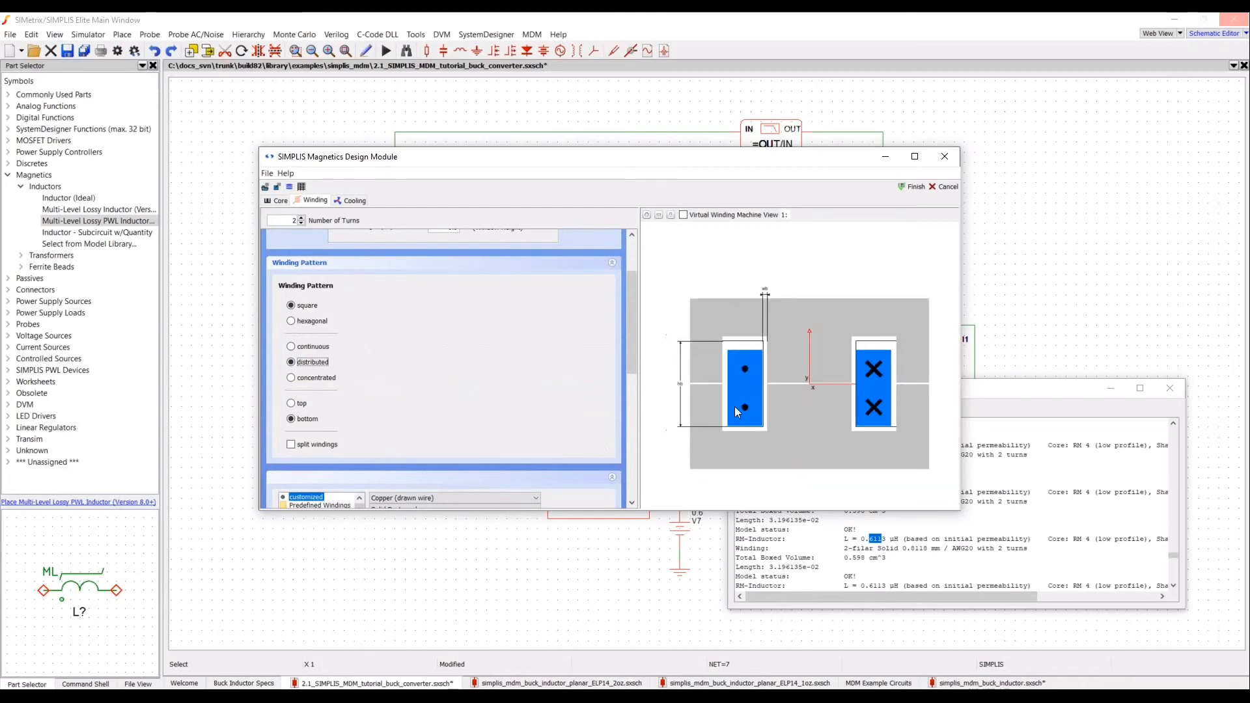
- Set the winding's isolation thickness to 0.1 mm and finish the inductor design
scroll(541, 381, down, 5)
double_click(529, 257)
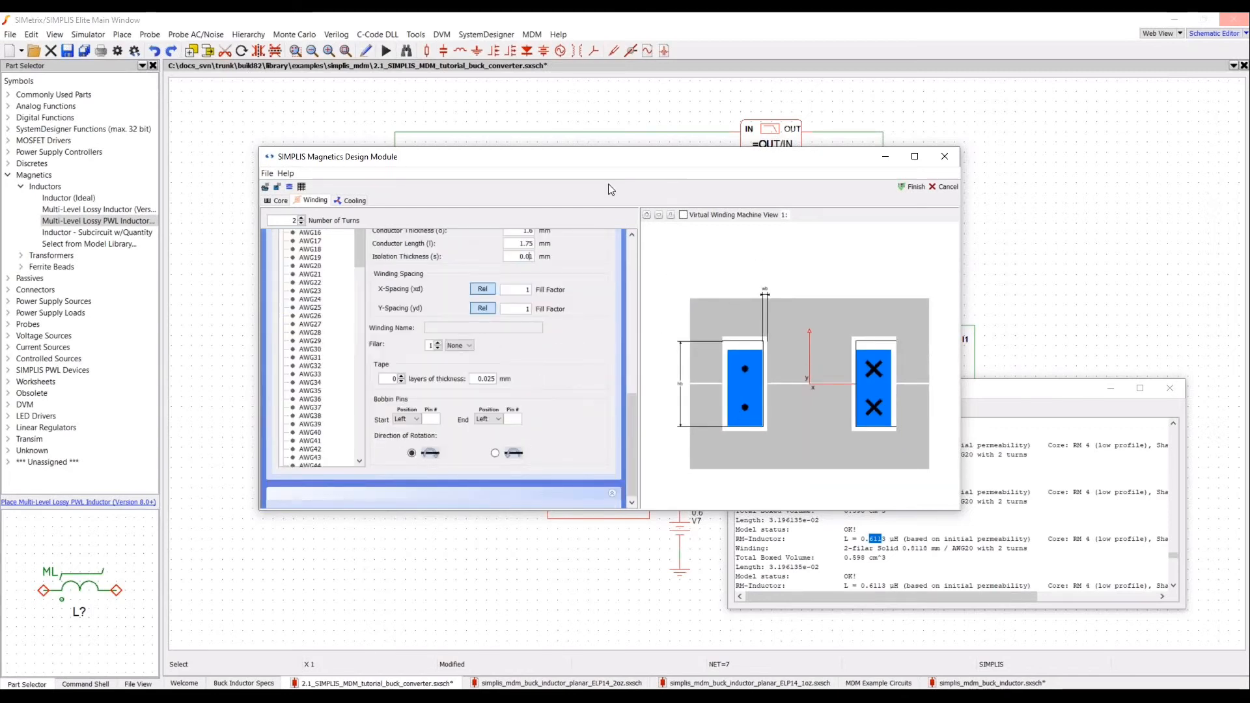
key(BackSpace)
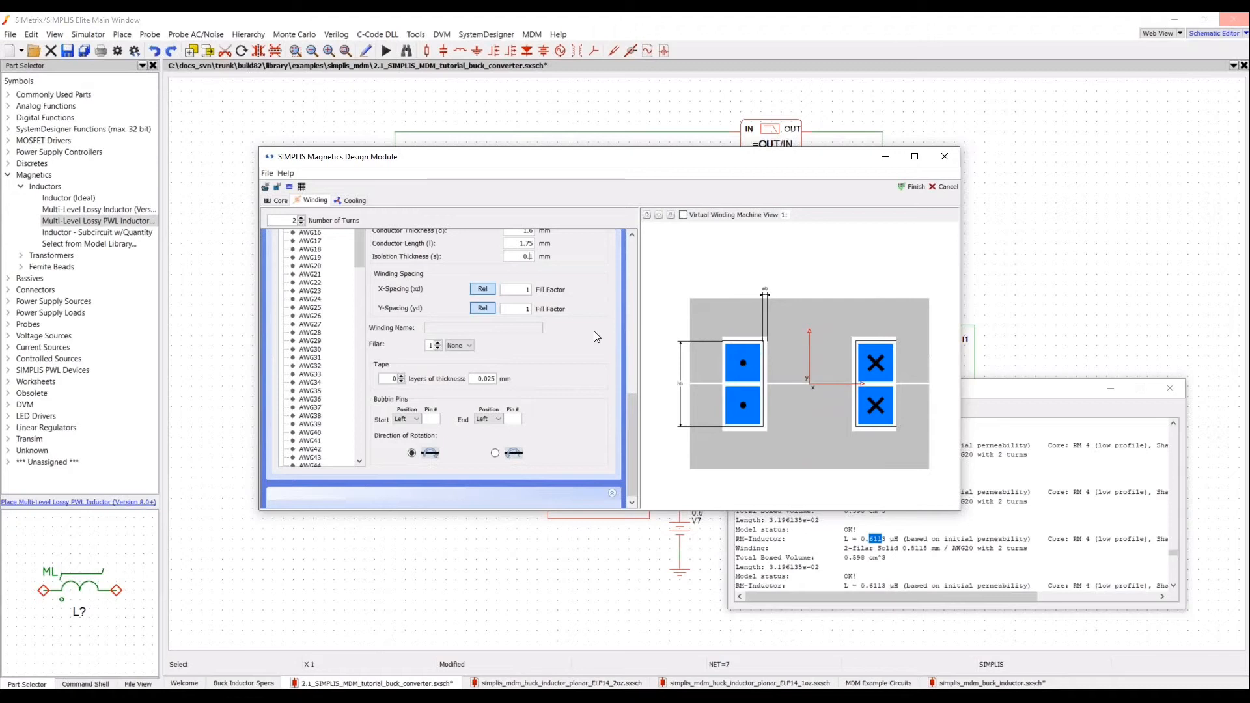
scroll(594, 359, up, 5)
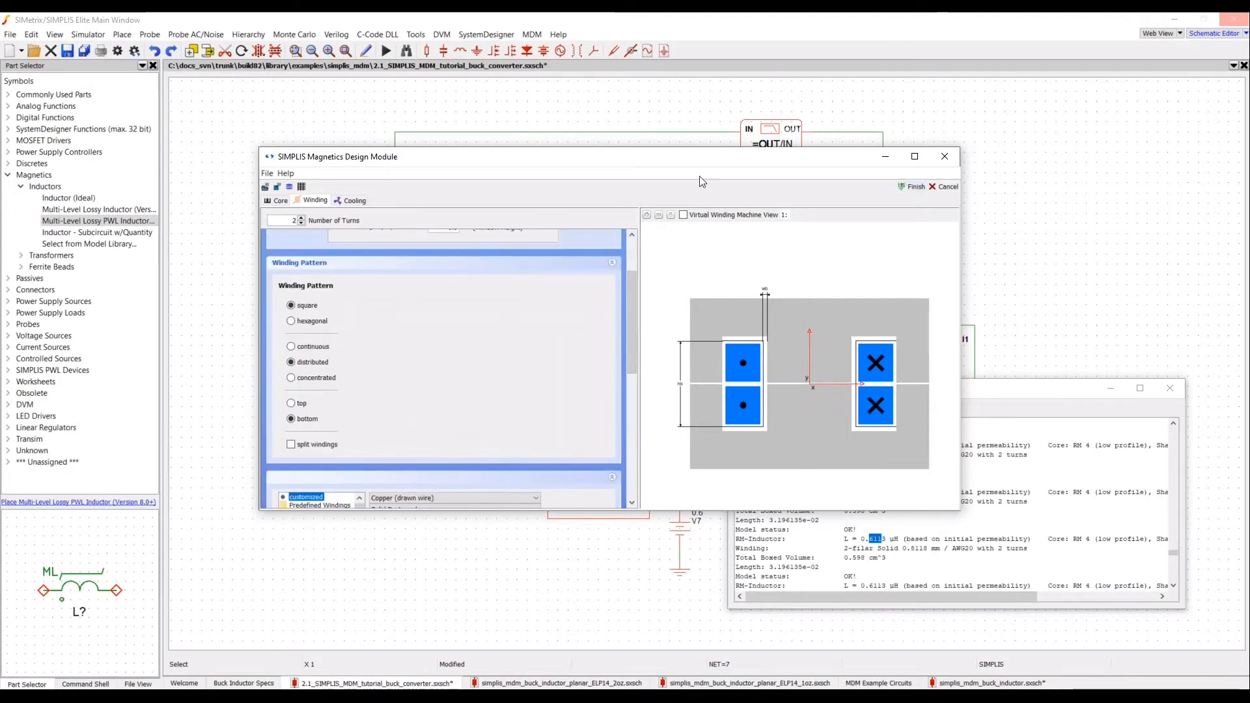
click(911, 187)
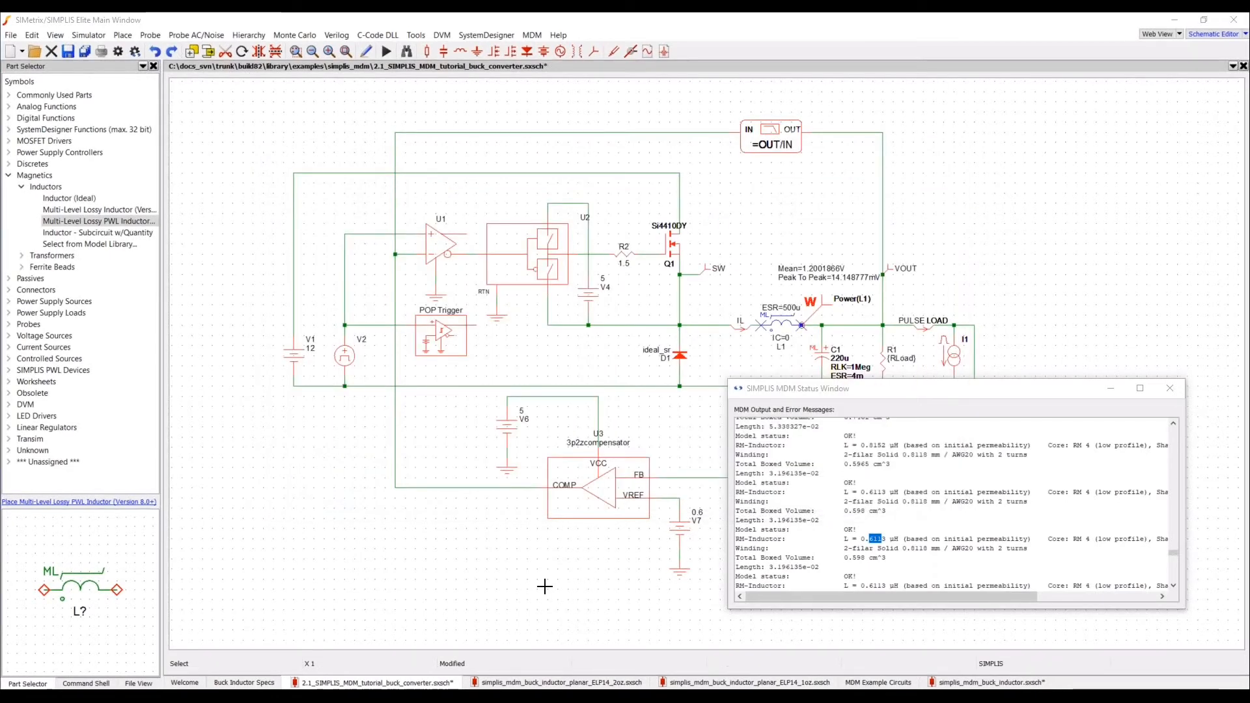
- Bring up the earlier MDM results for L1, move them clear of the schematic, and run the simulation
mouse_move(466, 685)
click(519, 638)
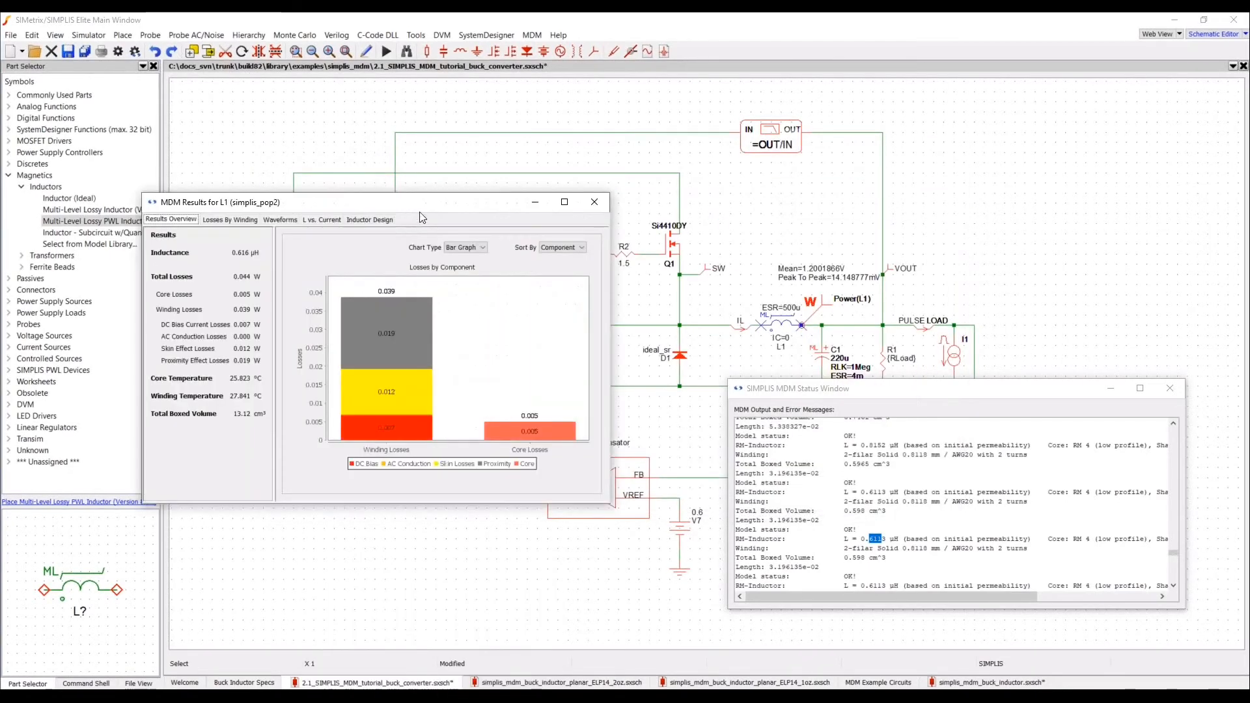
drag(435, 209, 297, 241)
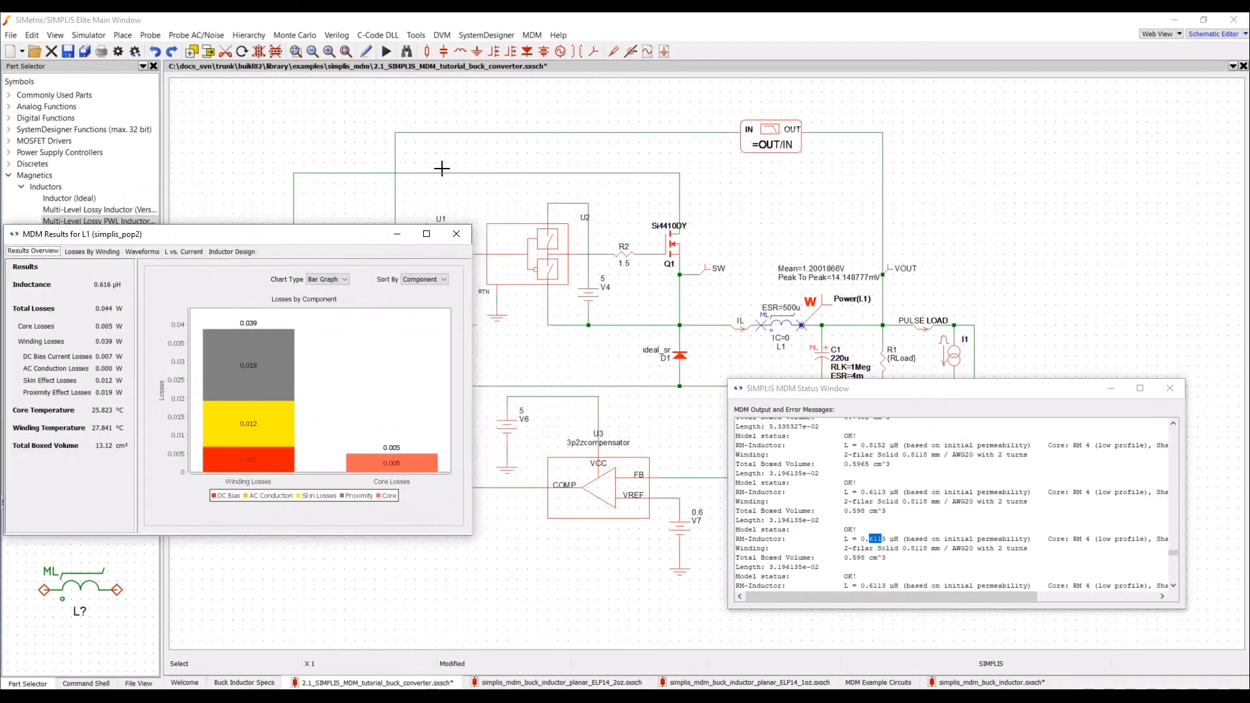
click(384, 53)
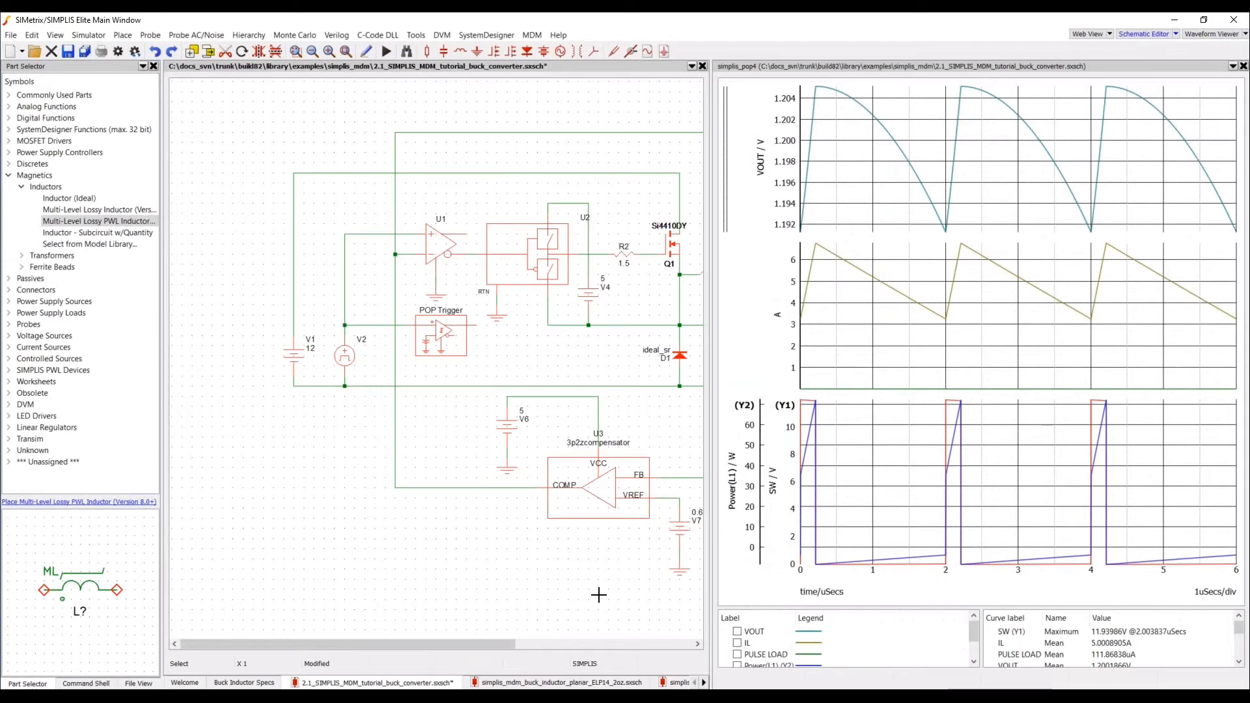
- Enable detailed loss calculation with MDM post-processing on inductor L1, then close the old waveforms and rerun the simulation
click(436, 697)
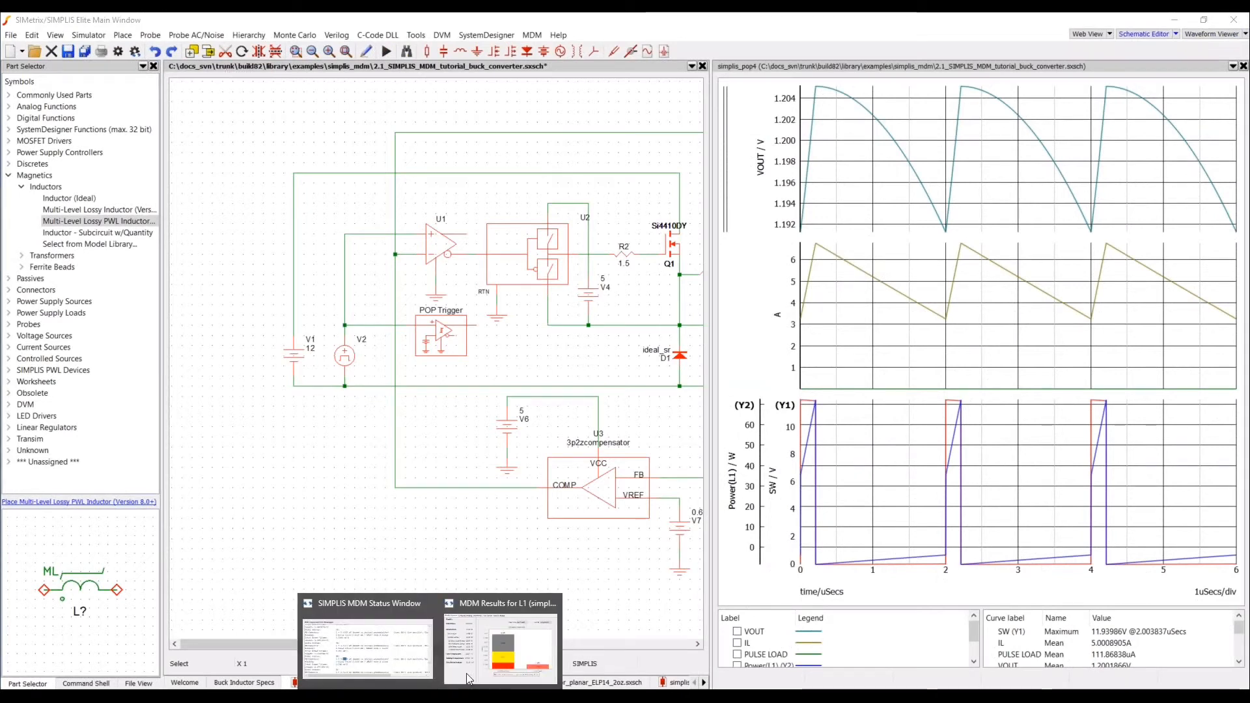
click(620, 644)
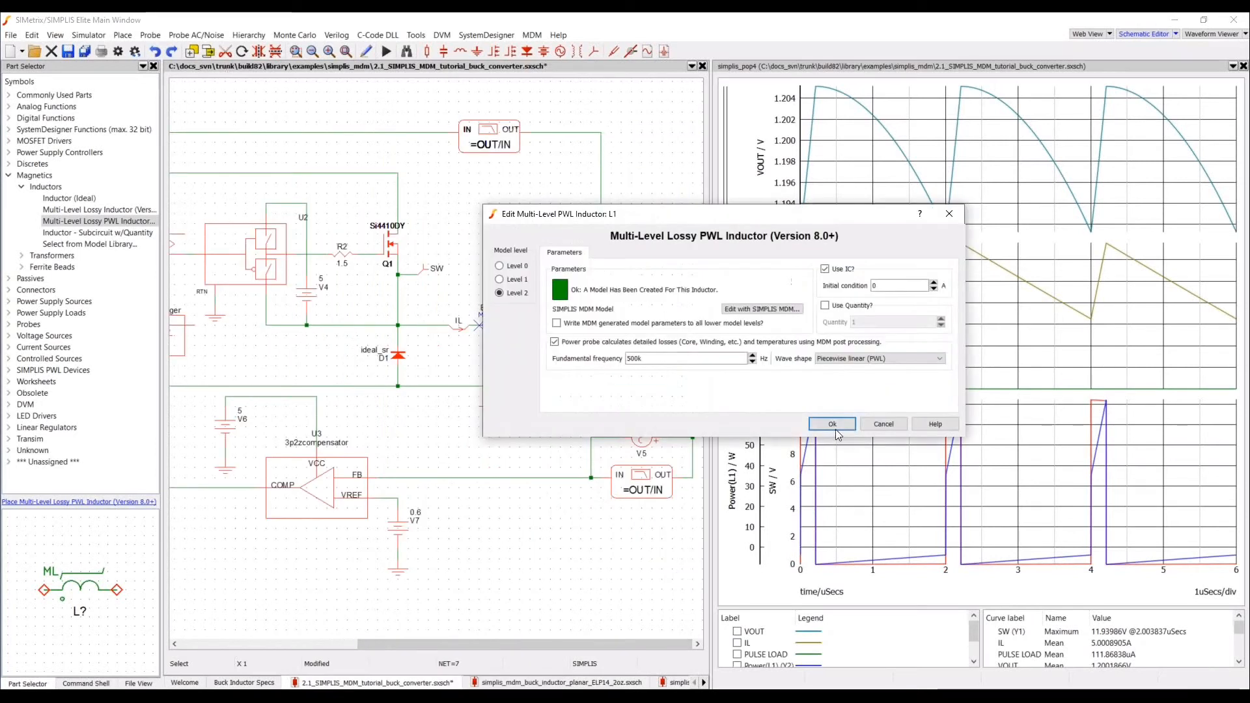
click(833, 424)
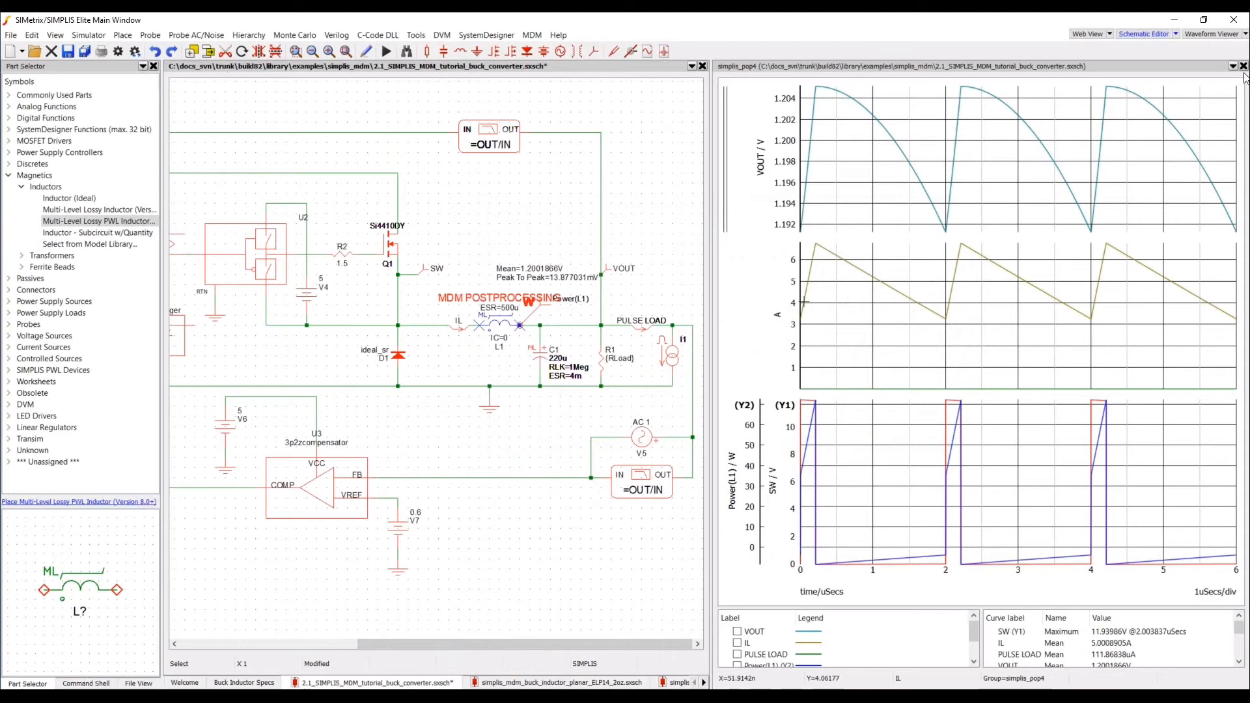
click(1244, 65)
click(388, 52)
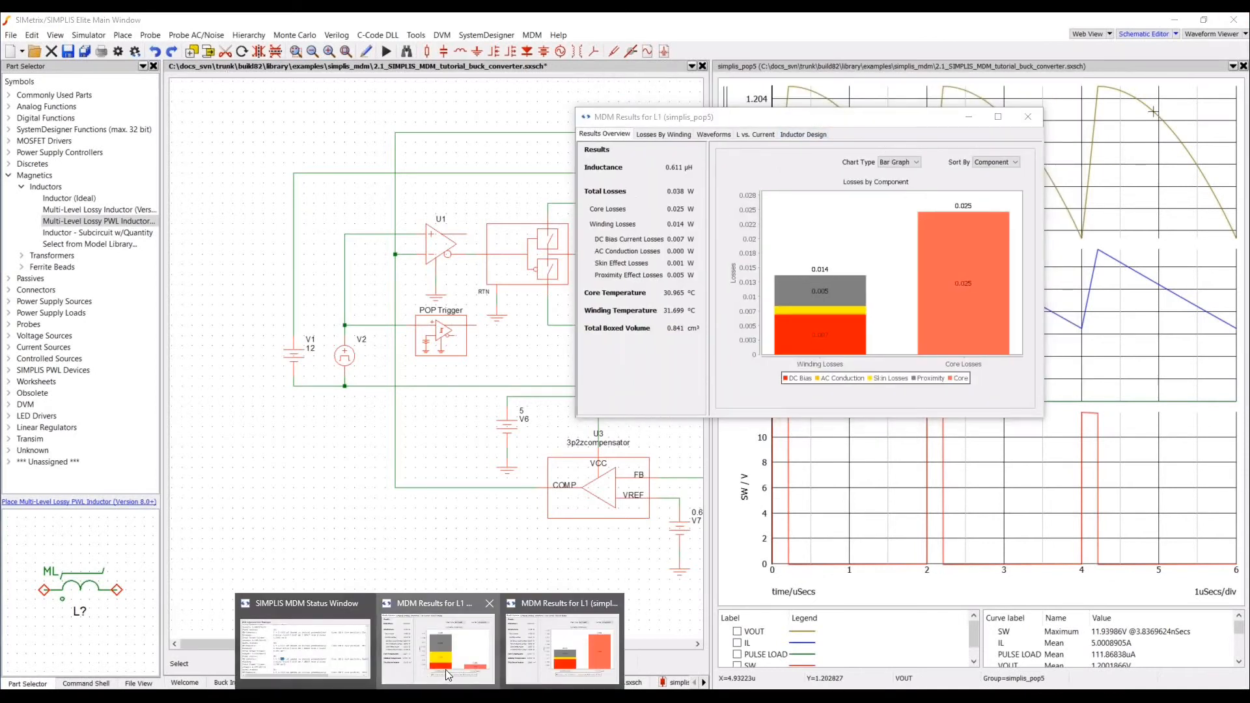
- Place the earlier L1 results beside the new ones and compare their loss overviews and flux density, current and voltage waveforms
click(448, 674)
drag(246, 240, 325, 121)
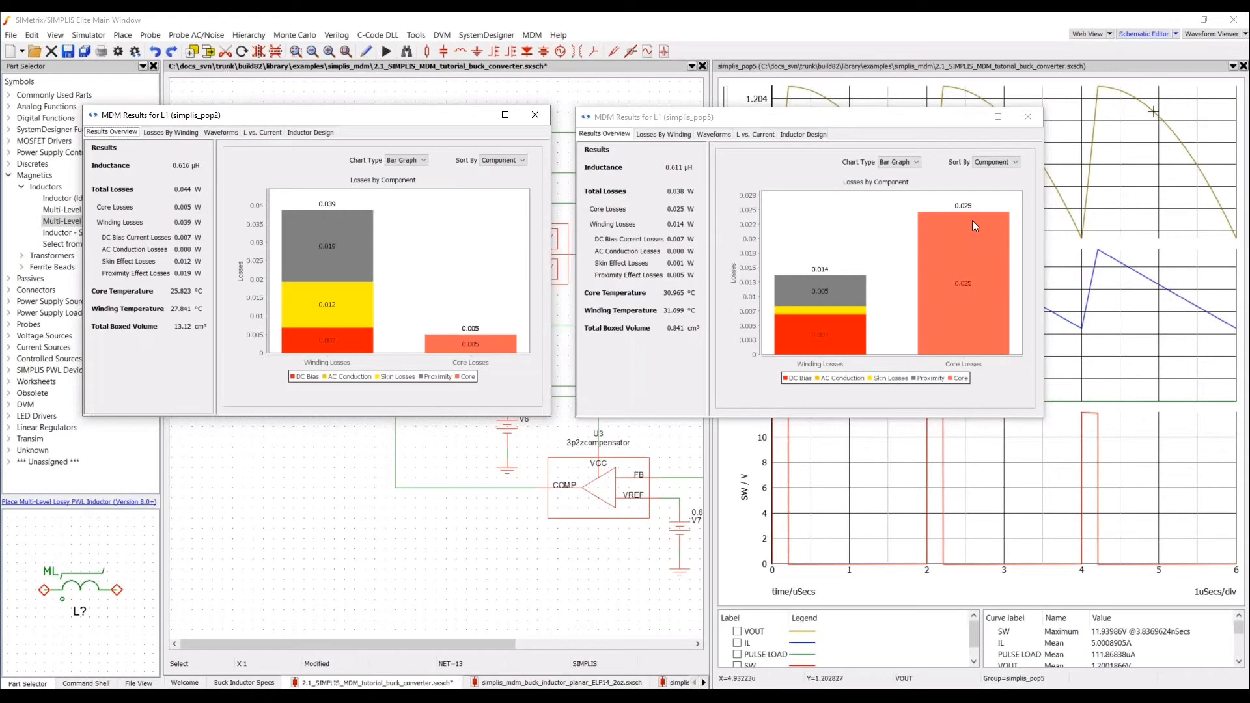
click(668, 134)
click(711, 134)
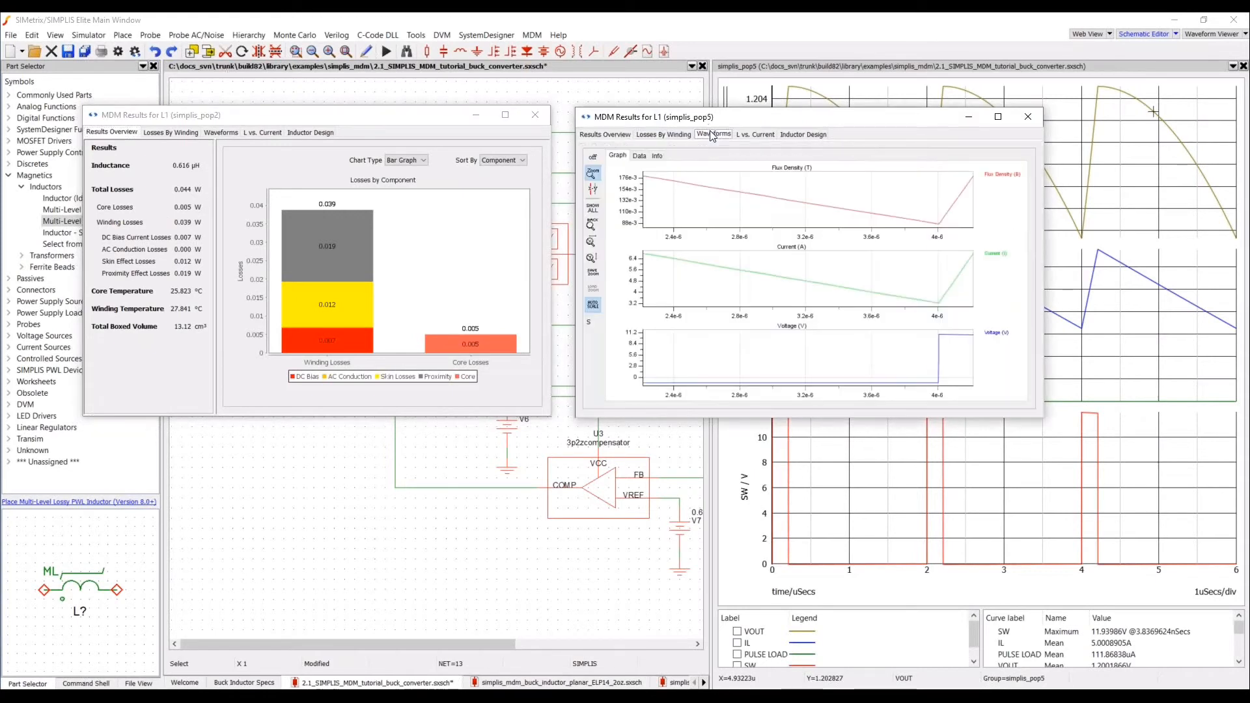
click(219, 133)
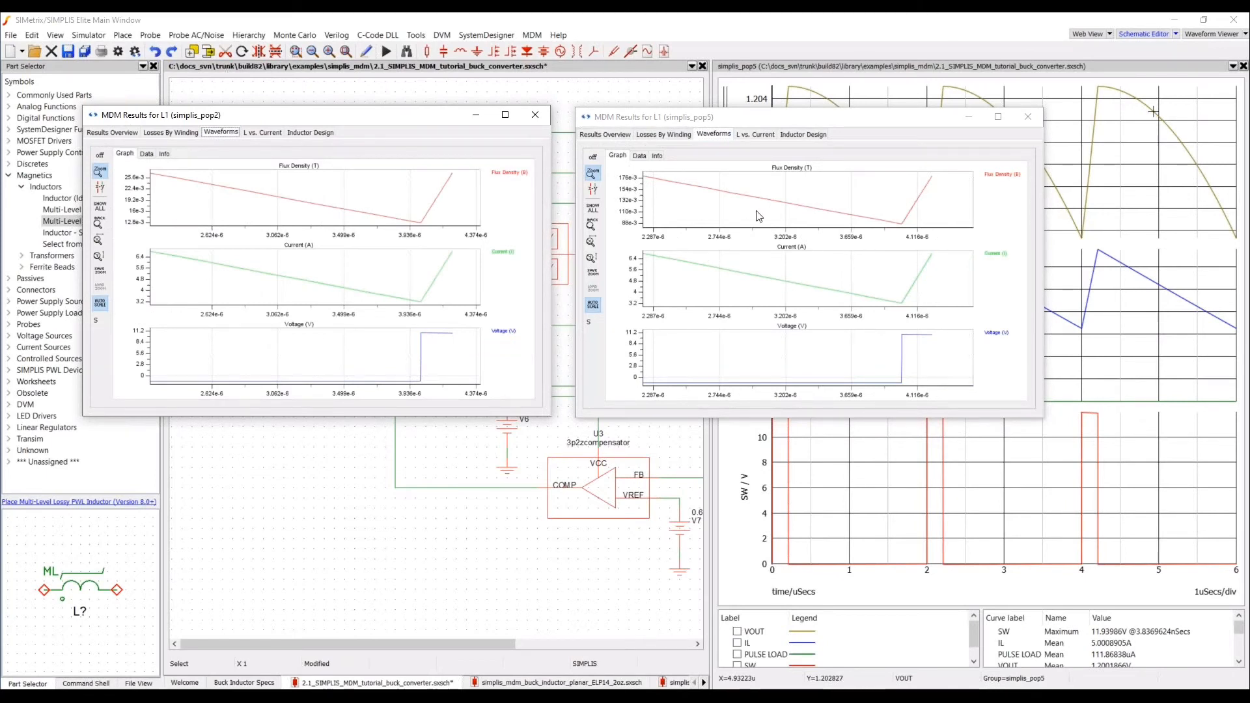
click(612, 135)
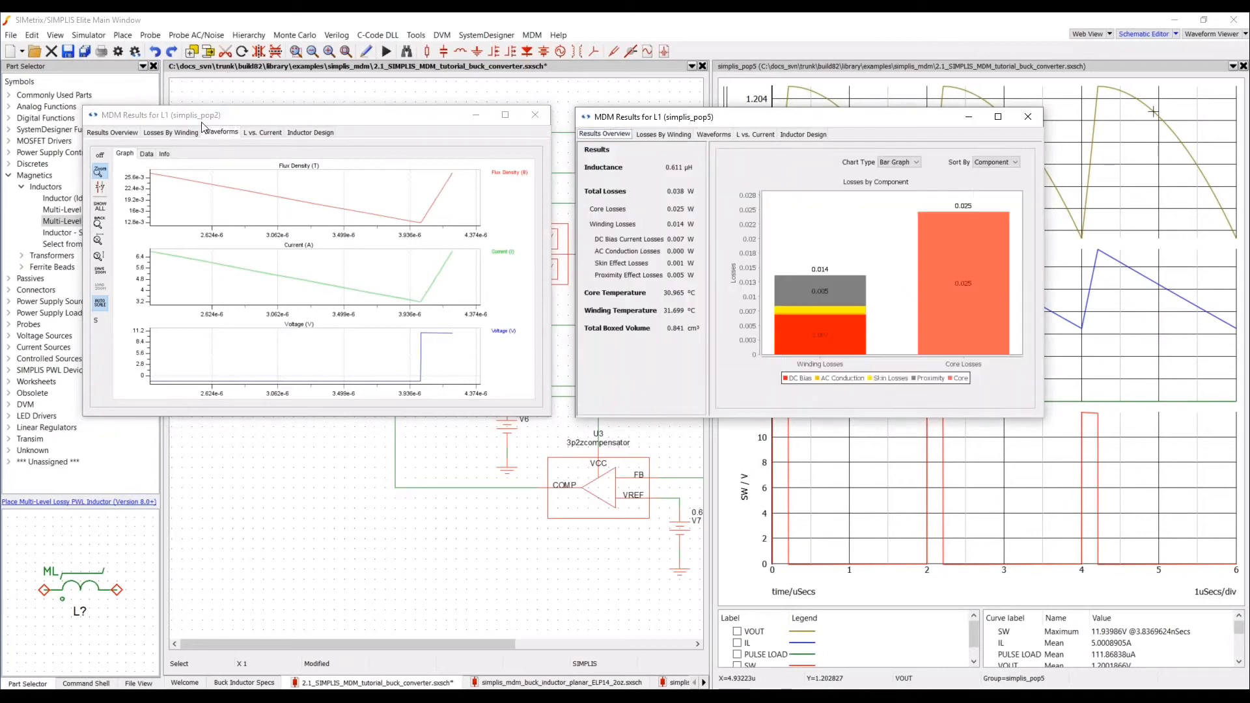
click(123, 133)
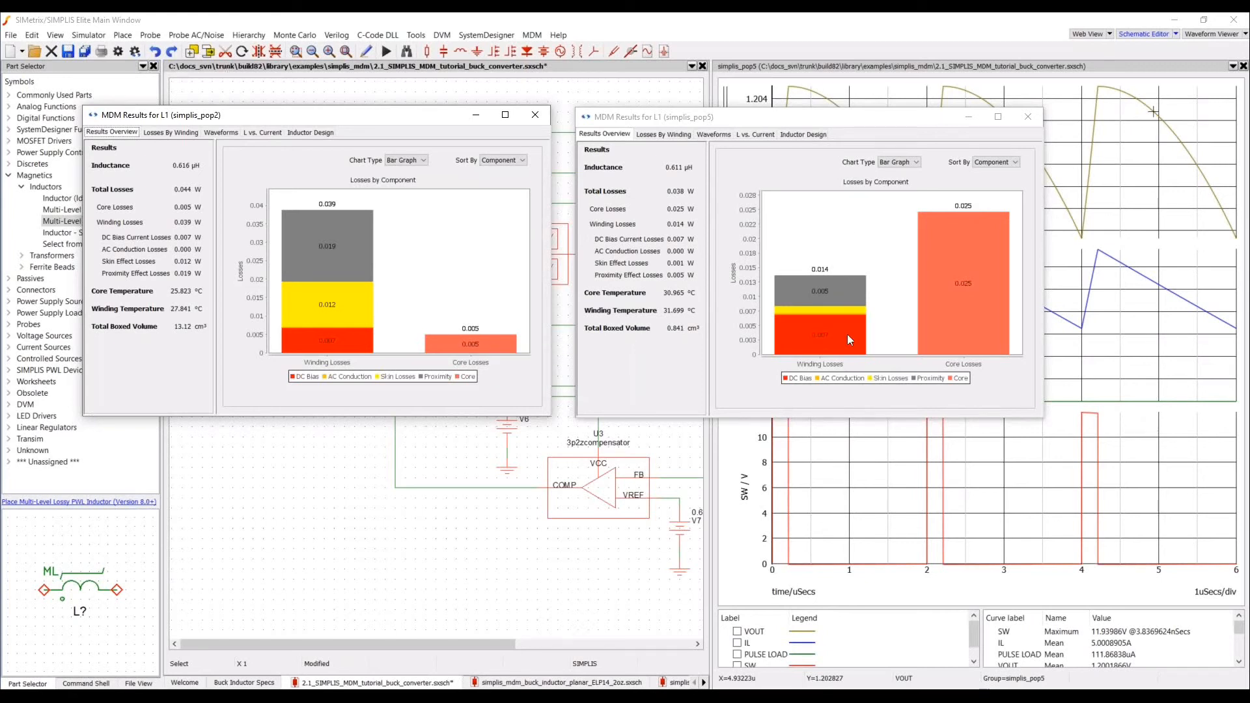
- Compare the losses by winding of both designs, examining the inner corners of the rectangular conductors near the air gap
mouse_move(848, 335)
mouse_move(474, 350)
click(170, 132)
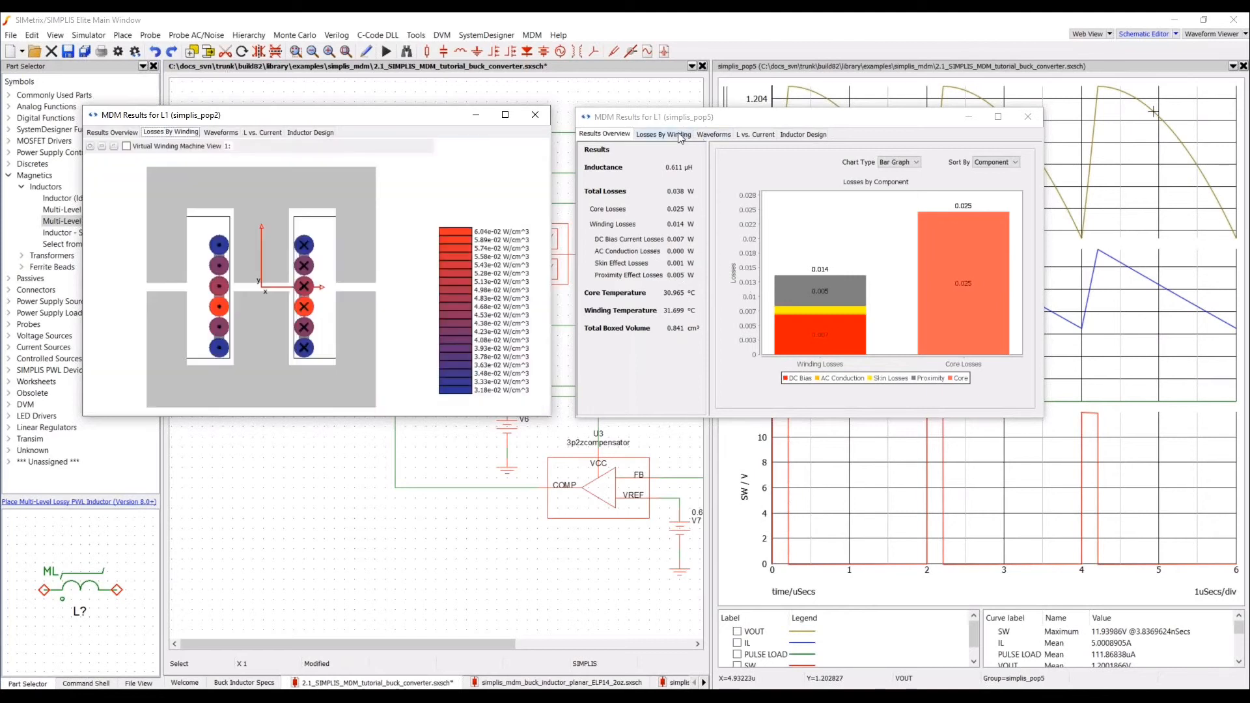
click(664, 134)
scroll(739, 291, up, 1)
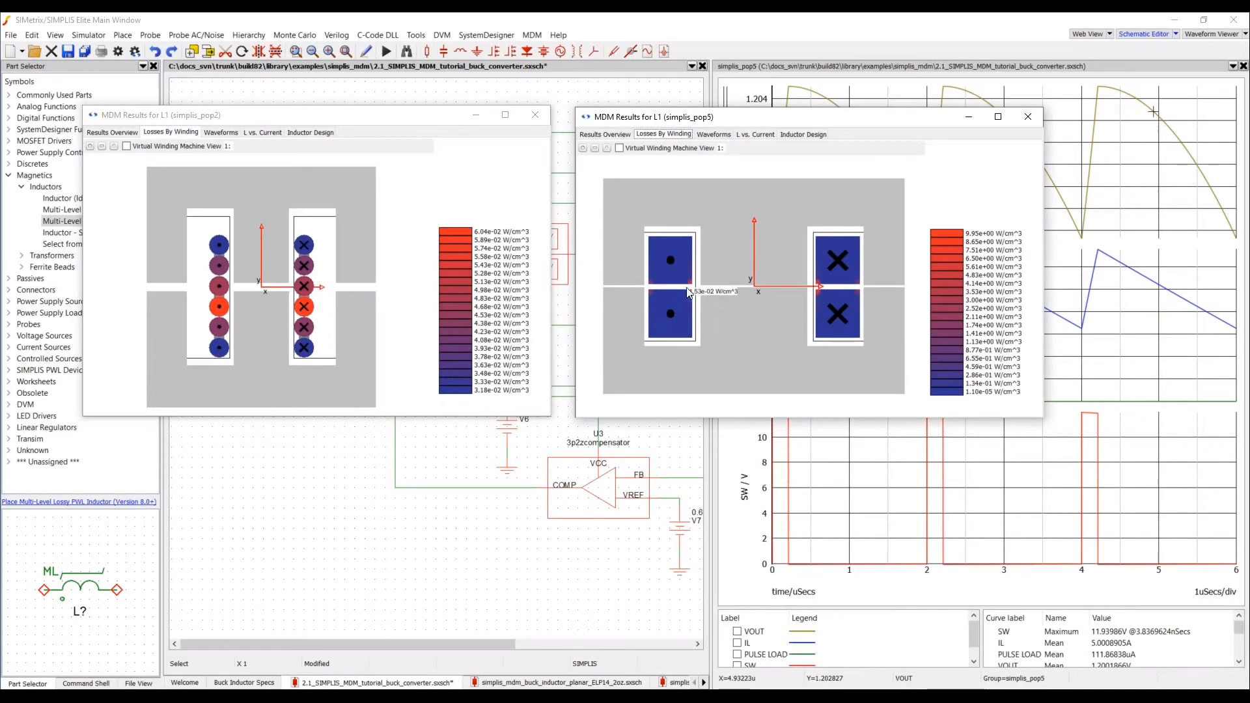
scroll(709, 279, up, 7)
scroll(709, 279, up, 1)
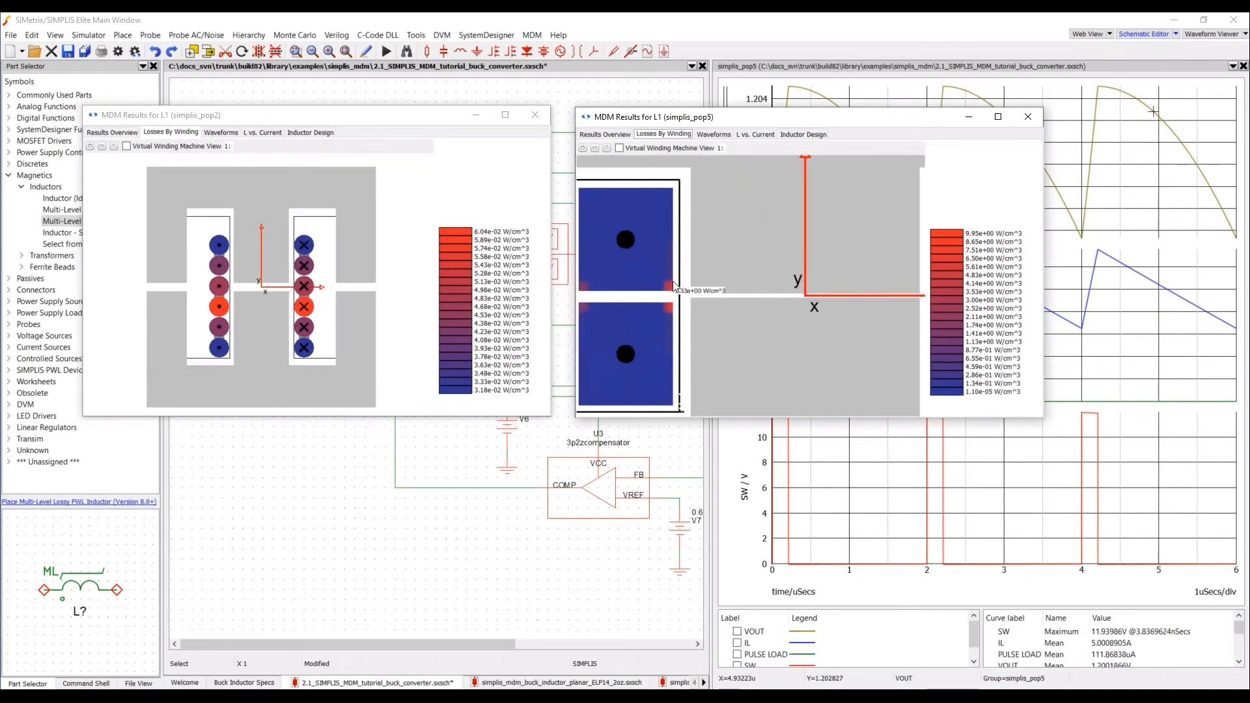
mouse_move(670, 235)
scroll(680, 305, down, 8)
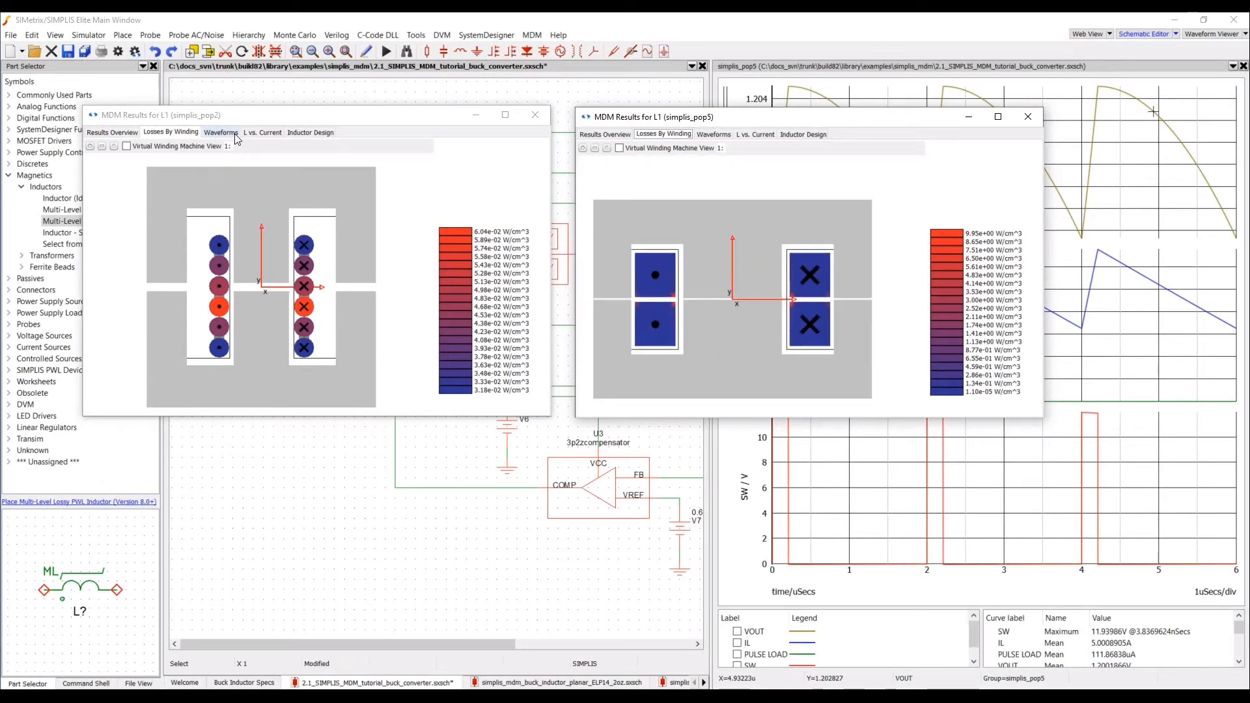
- Compare inductance versus current for both designs, placing a cursor at the new curve's knee, and return both windows to the results overview
click(256, 132)
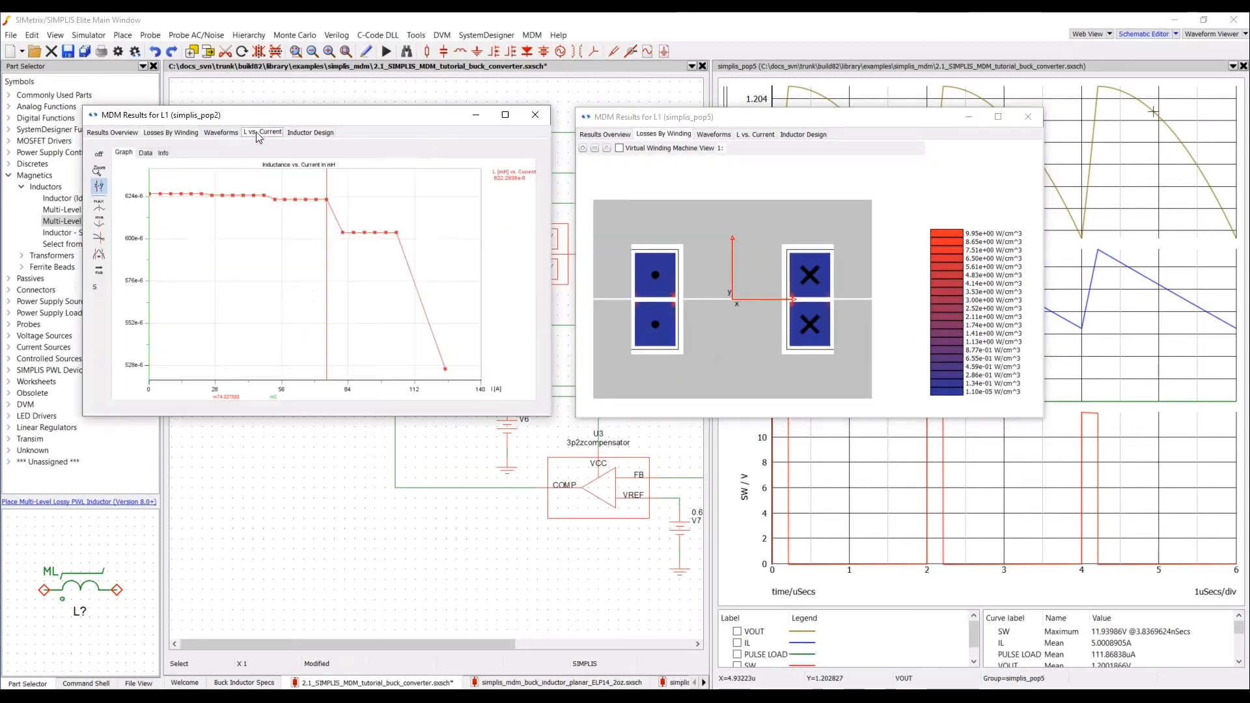
click(753, 134)
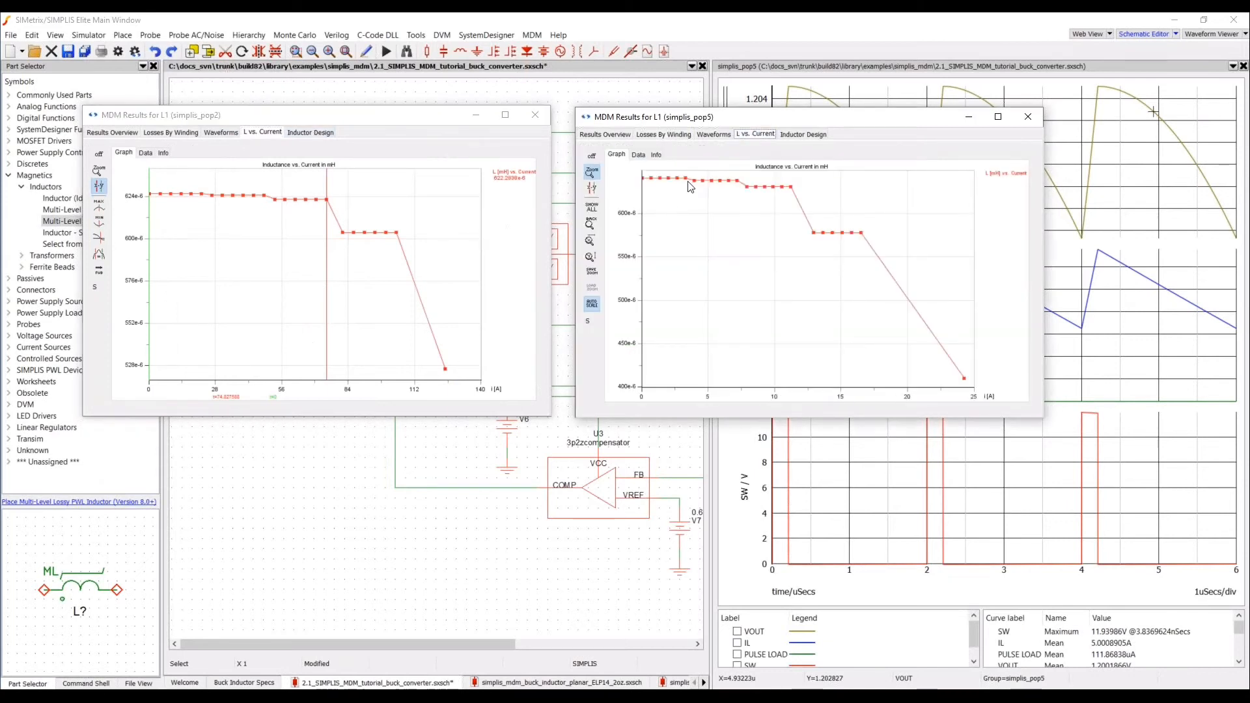
click(591, 188)
mouse_move(773, 237)
mouse_down()
mouse_move(814, 236)
mouse_move(794, 236)
mouse_up()
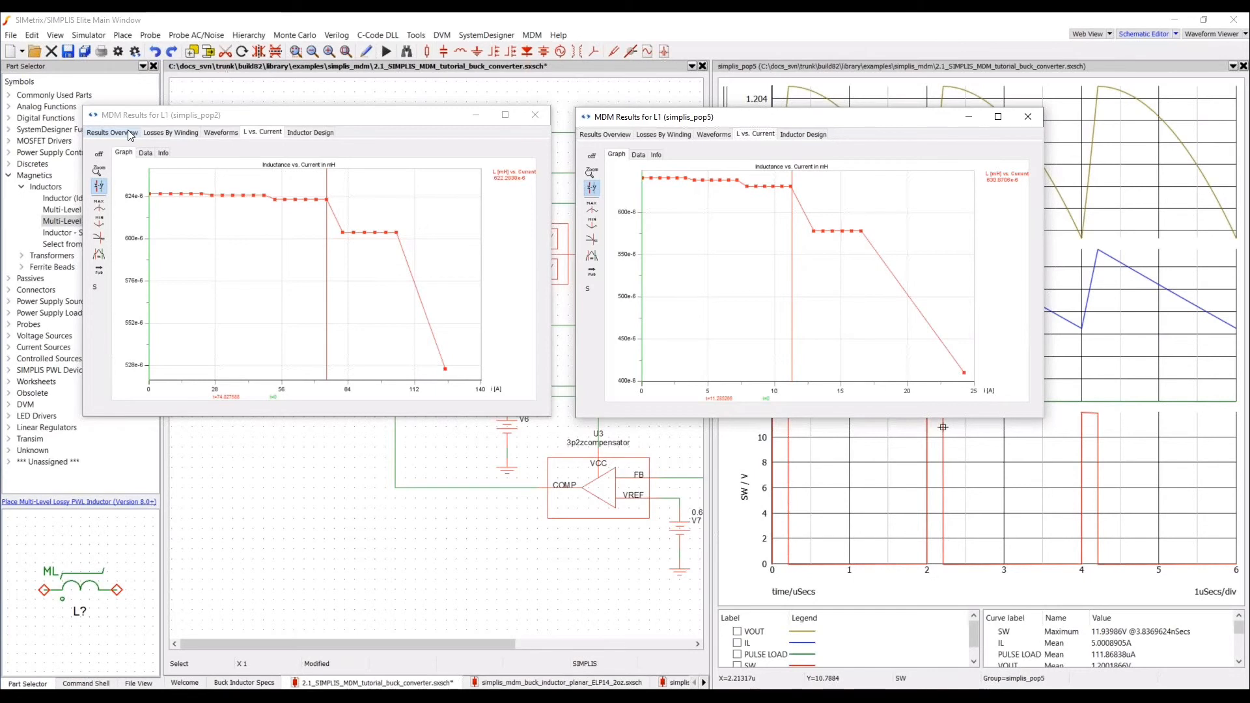
click(112, 132)
click(604, 134)
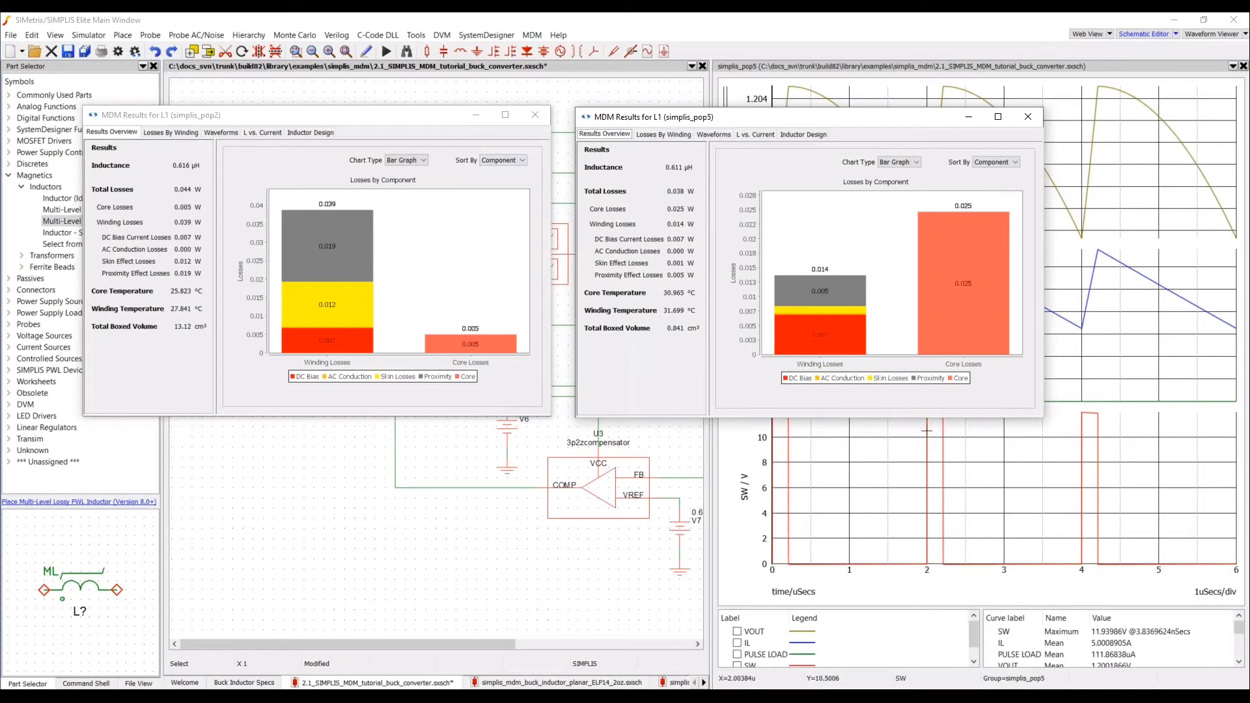
- Close both MDM results windows and open the Buck Inductor Specs page
click(533, 117)
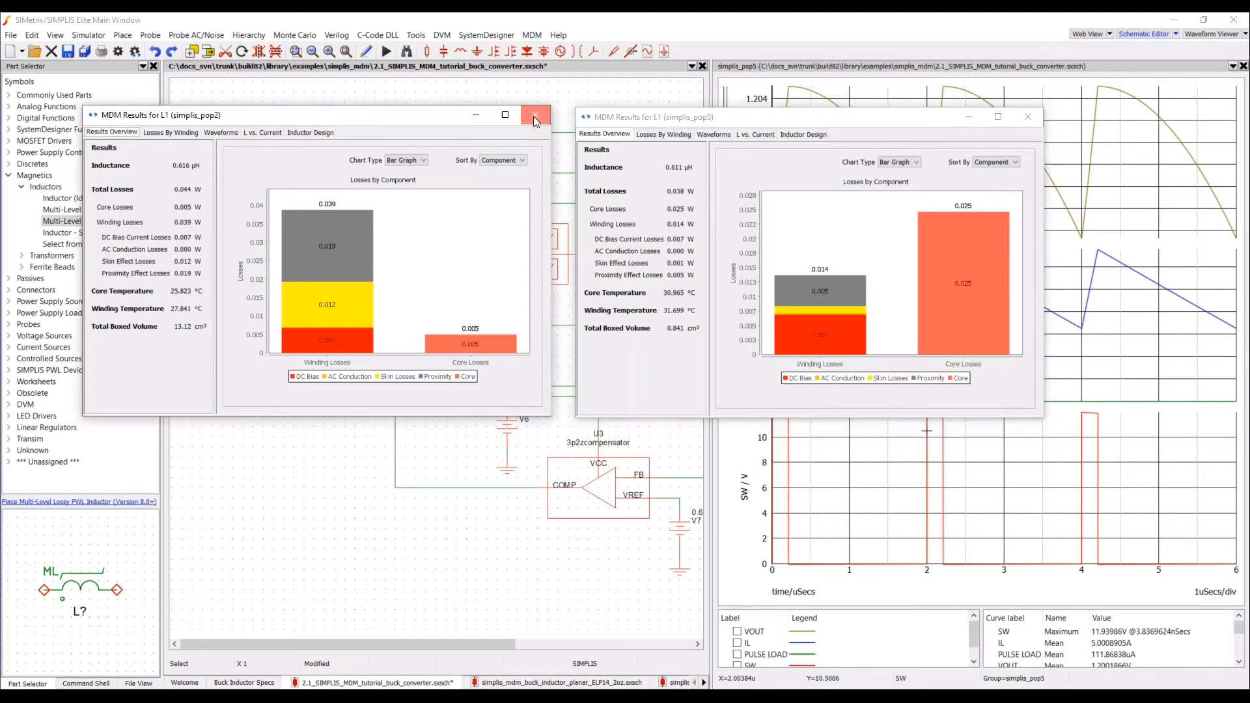
click(1028, 117)
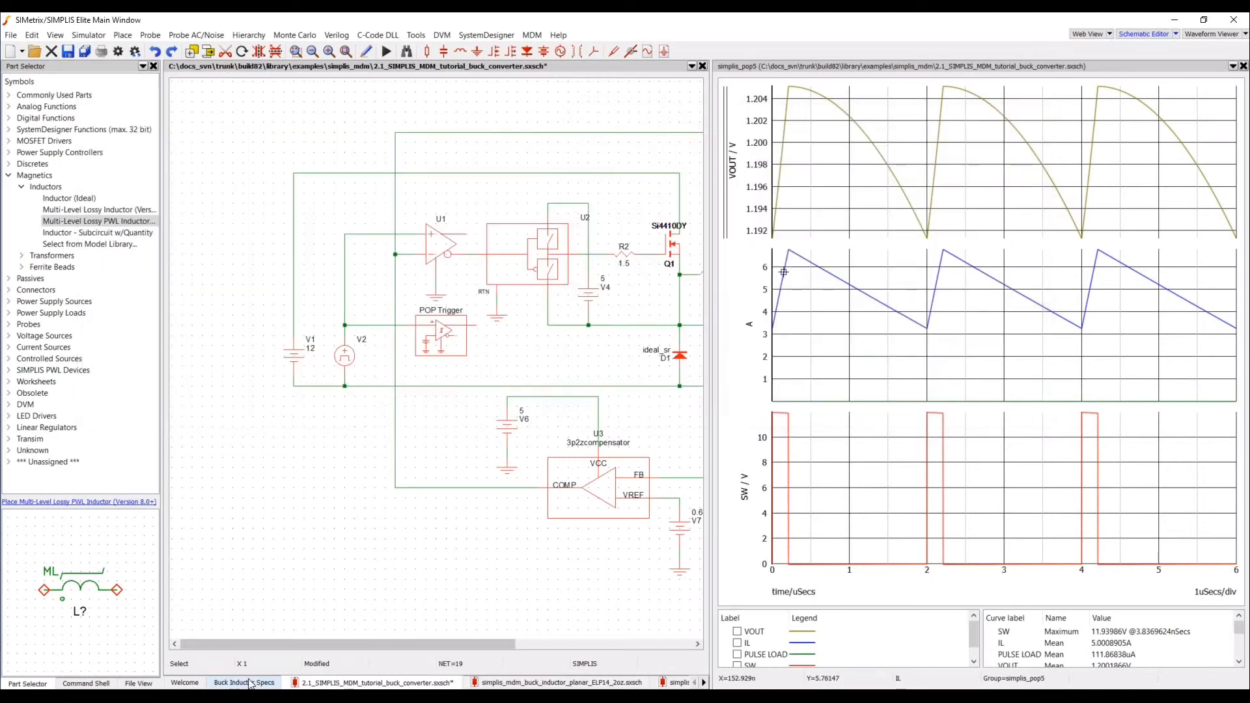
click(249, 683)
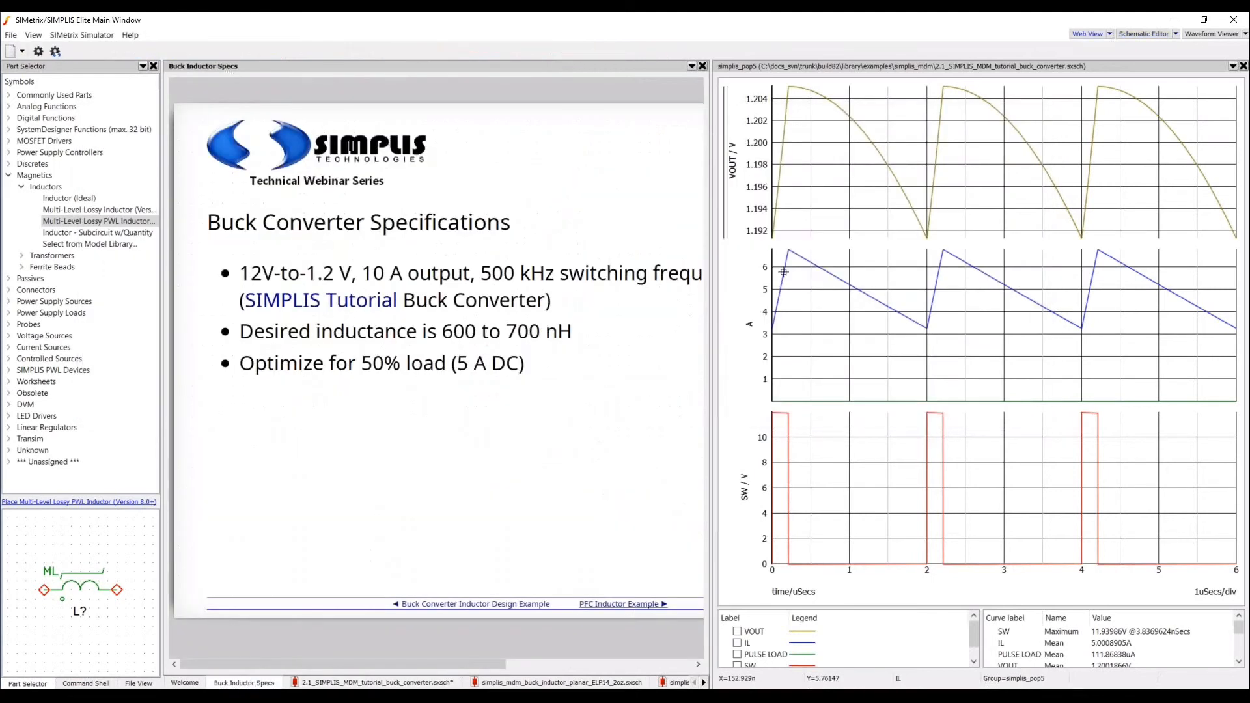
- Close the buck converter waveforms and advance the presentation pages to the PFC Inductor Specs
click(1244, 67)
click(769, 606)
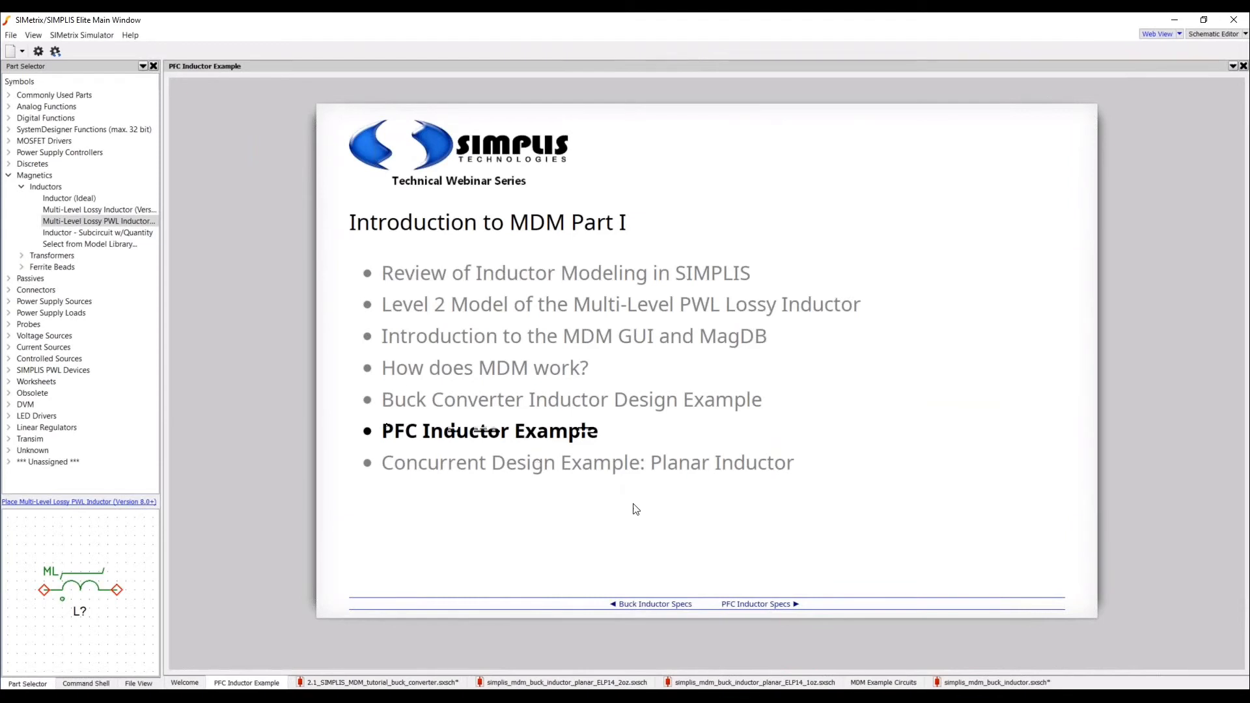
click(758, 606)
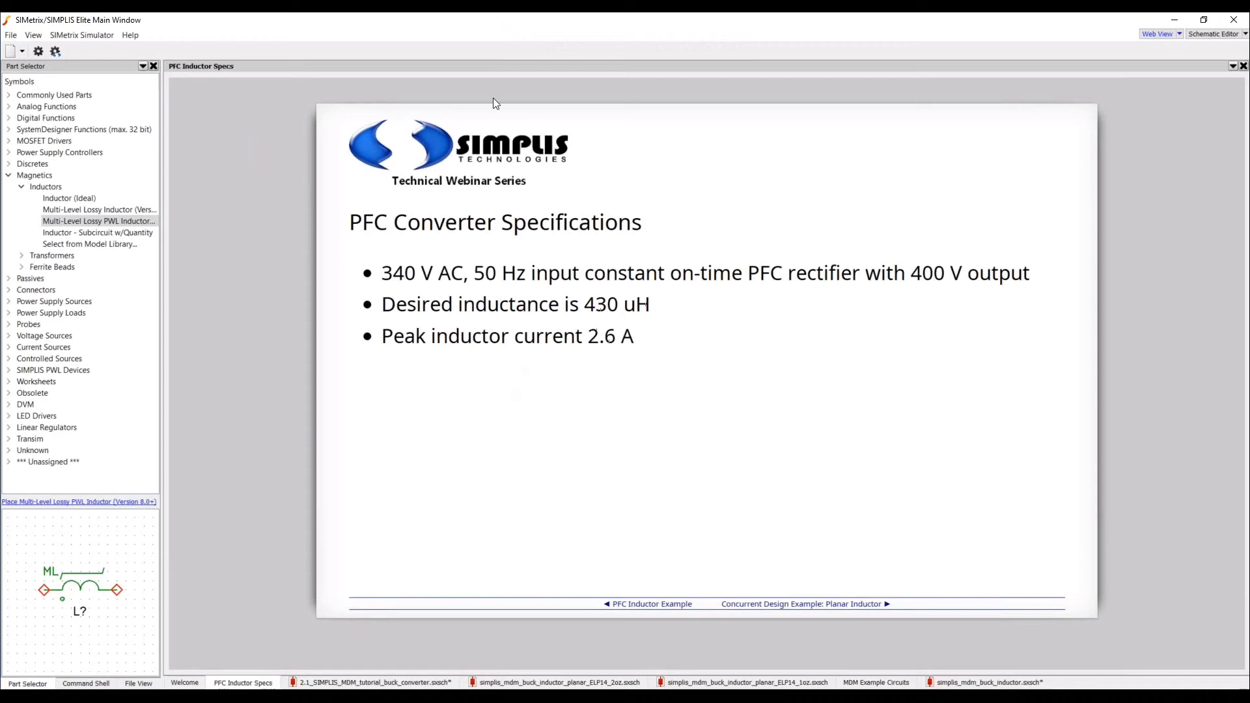
- Open the SIMPLIS MDM PFC Boost Inductor schematic from the Magnetics Design Module example circuits
click(194, 682)
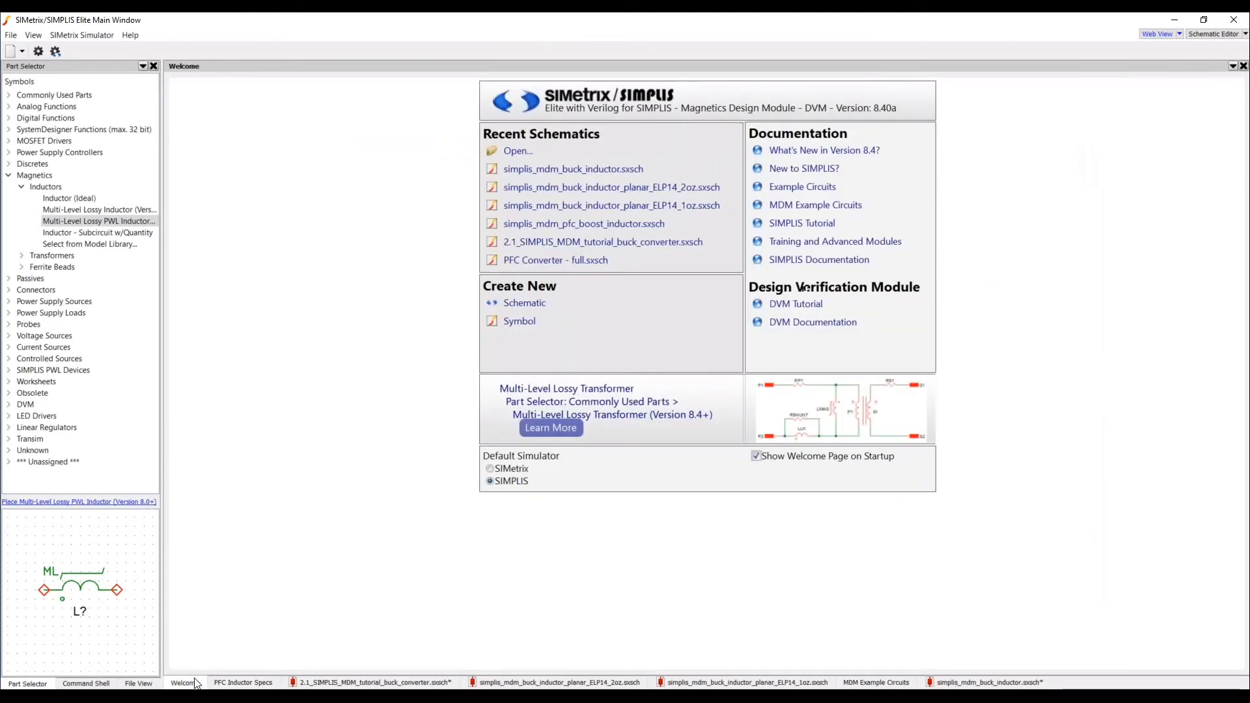
click(876, 683)
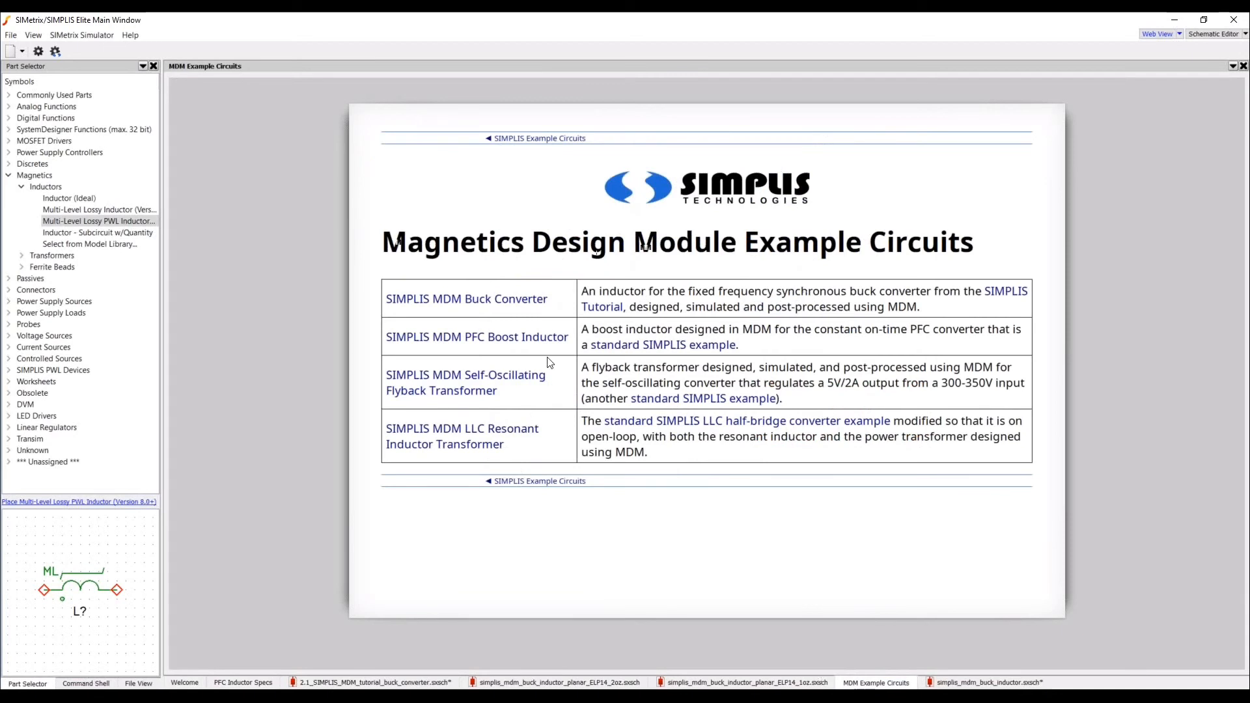
click(545, 340)
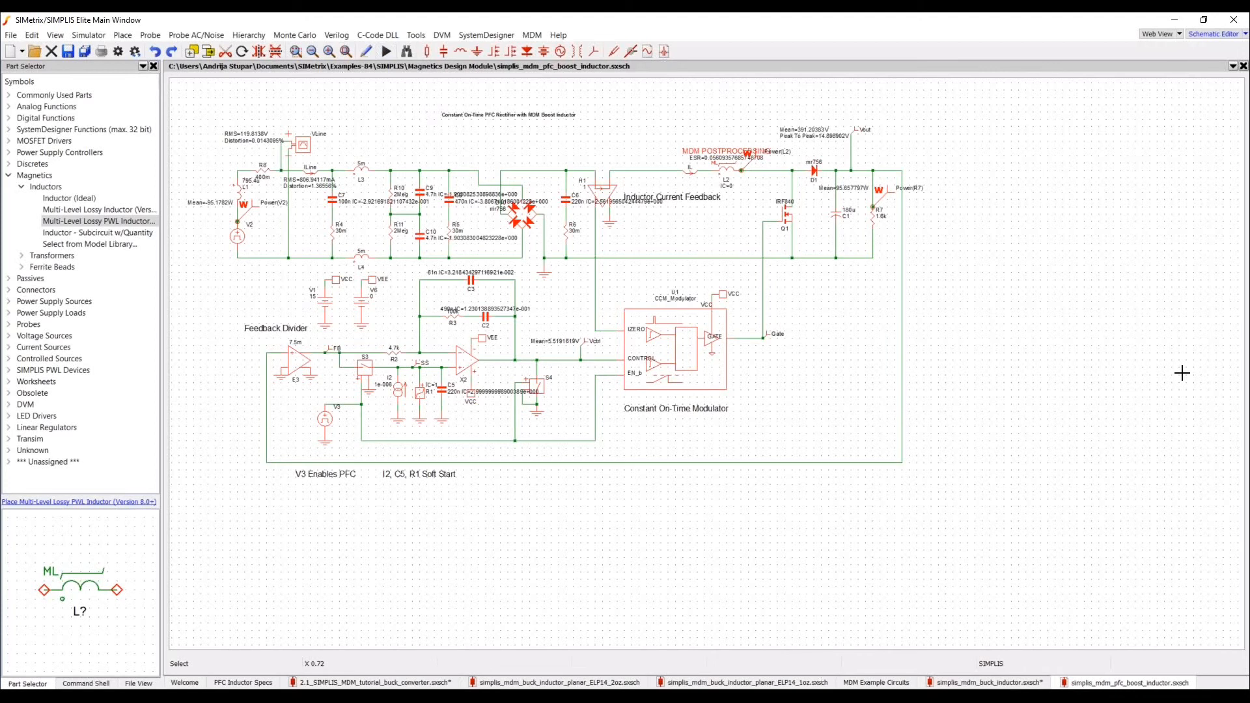
- Run the PFC boost inductor simulation and reposition the resulting MDM results for L2 over the schematic
key(F9)
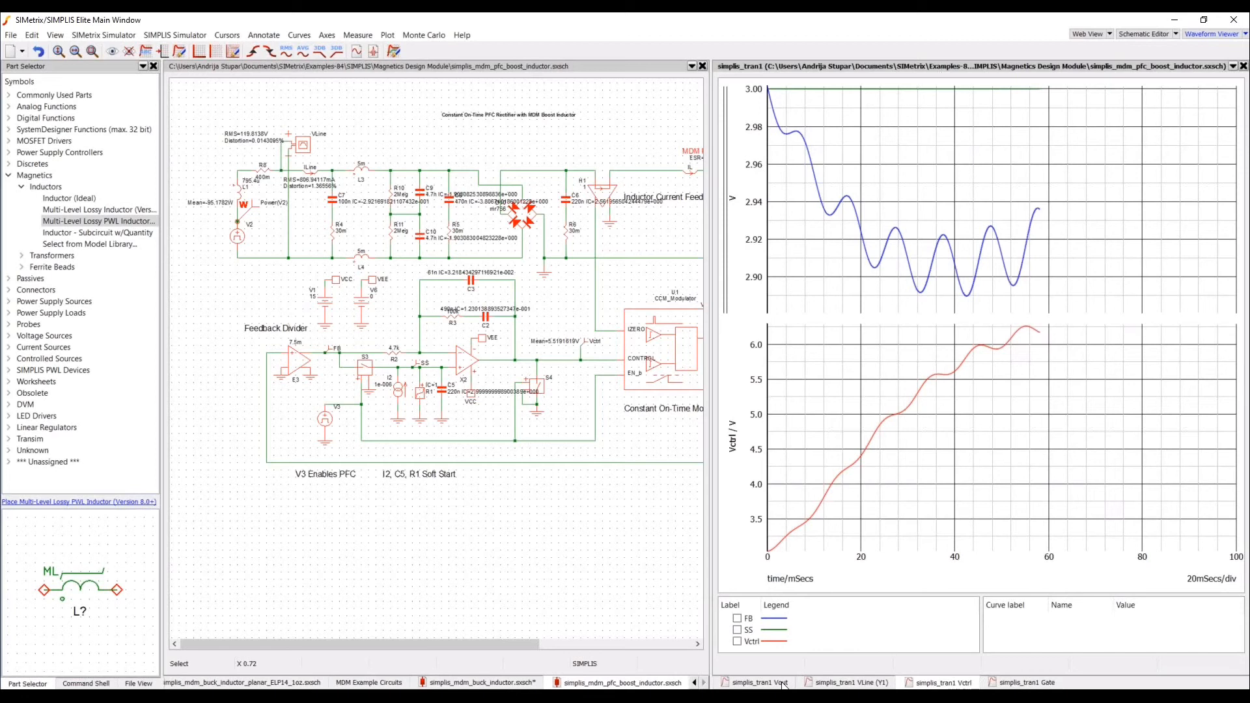
drag(783, 696, 642, 570)
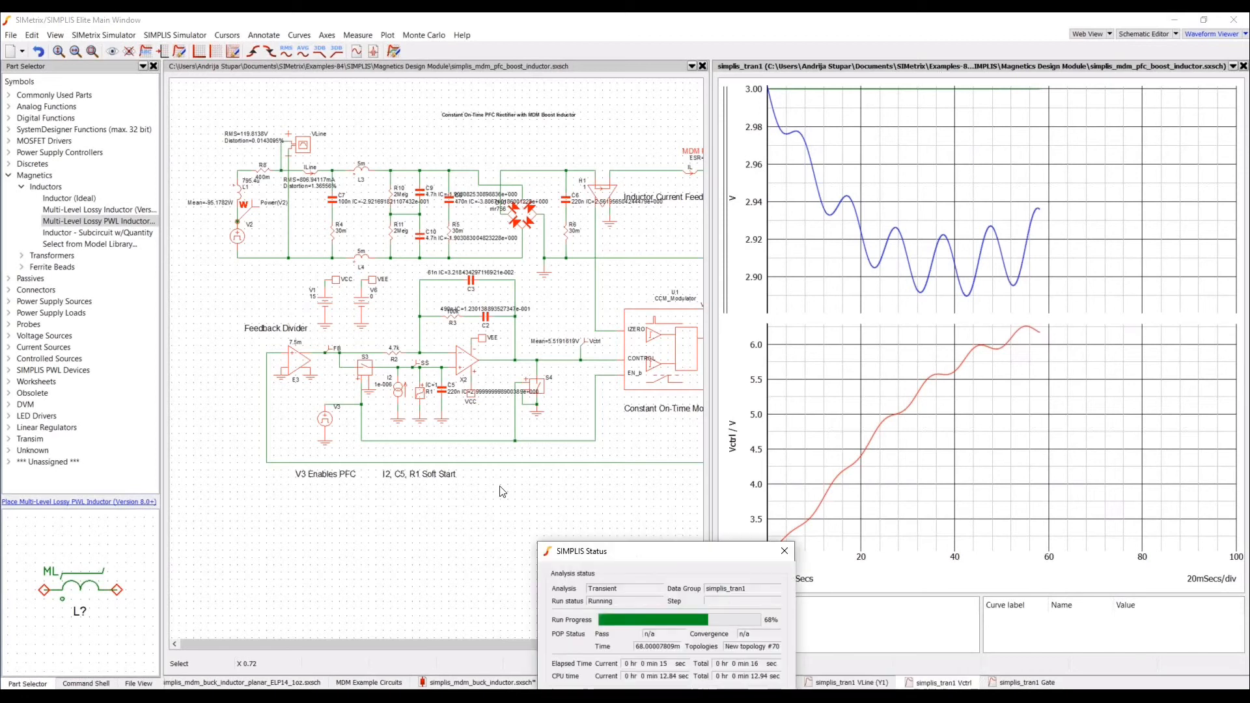
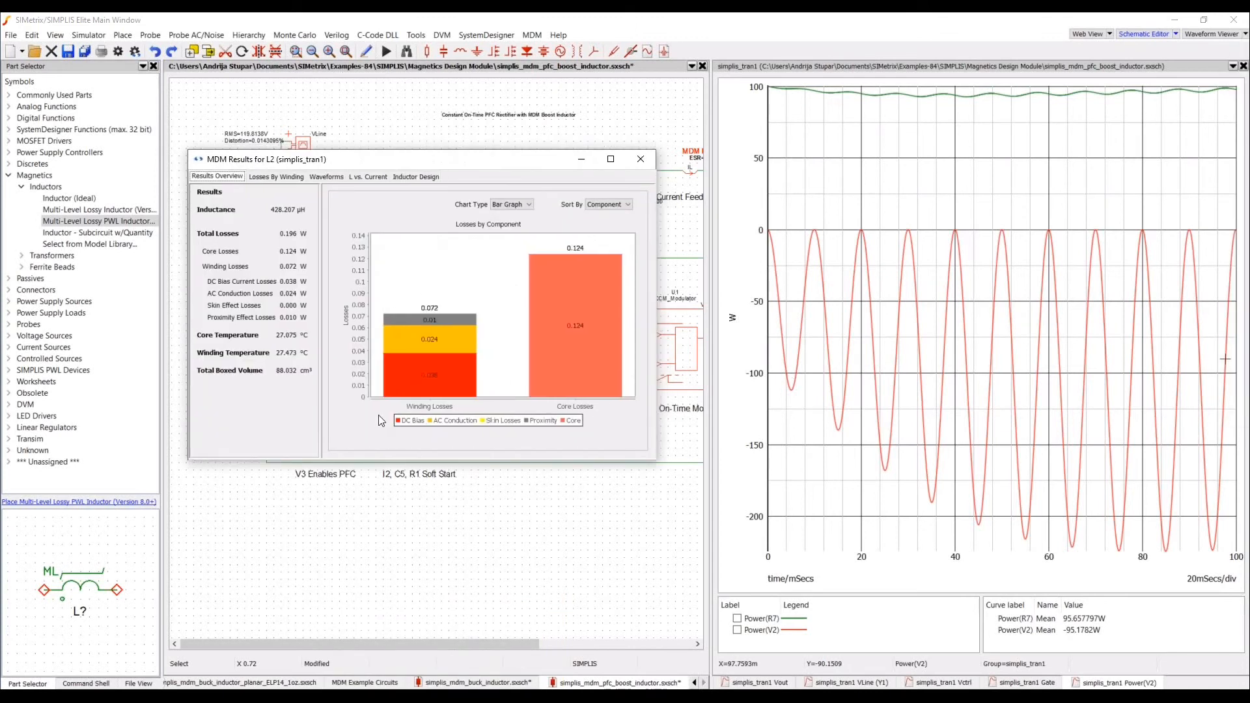
drag(510, 159, 568, 221)
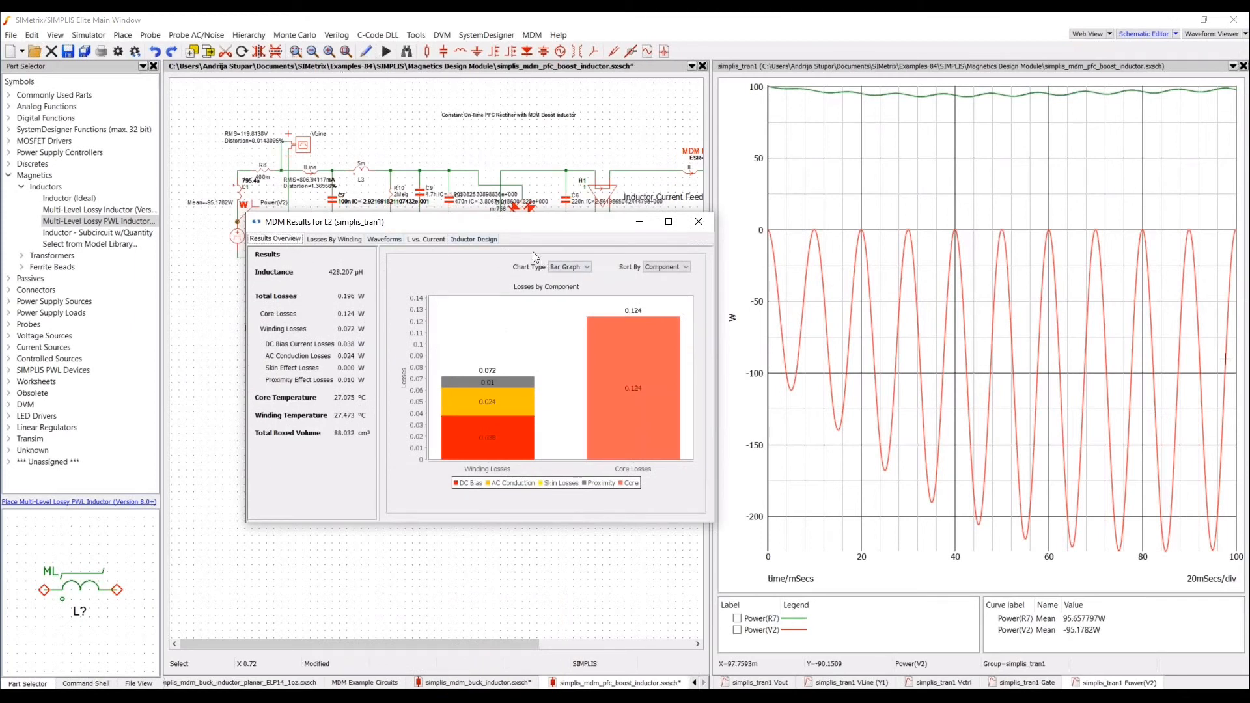
- Examine the core size, core material and litz wire winding in L2's inductor design report
click(489, 239)
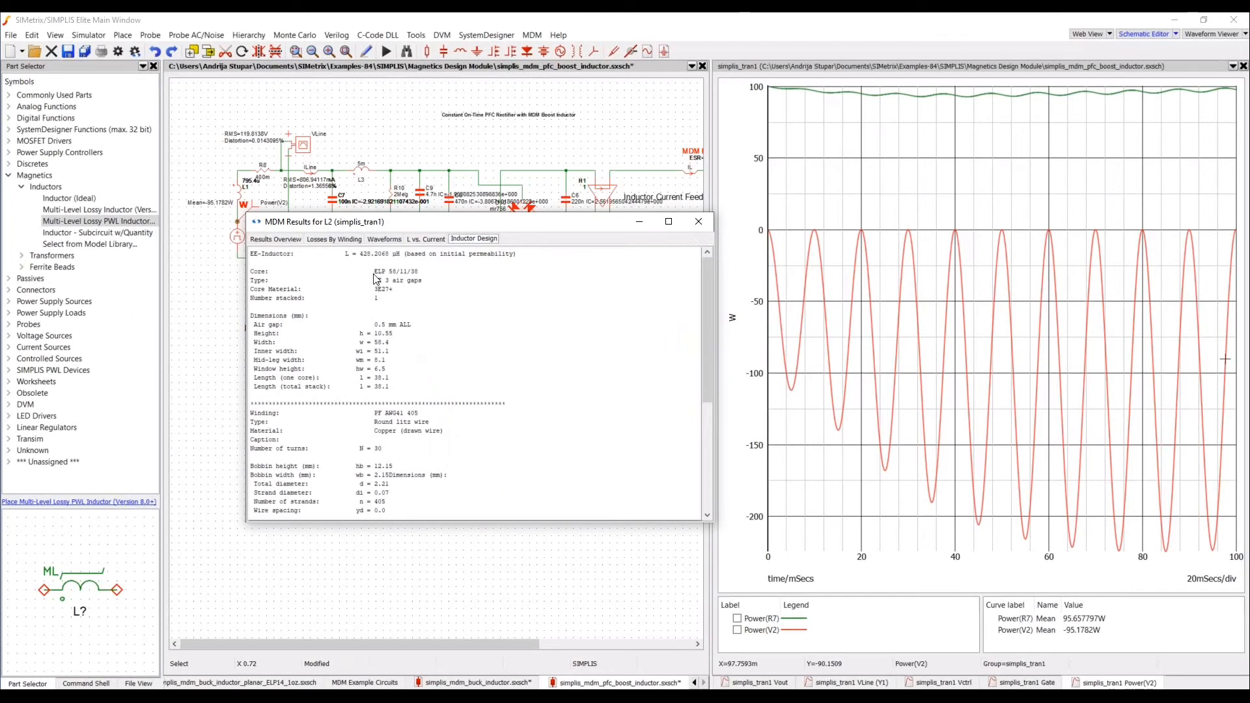
drag(374, 273, 391, 273)
click(439, 390)
drag(376, 289, 386, 289)
click(426, 321)
scroll(502, 384, down, 2)
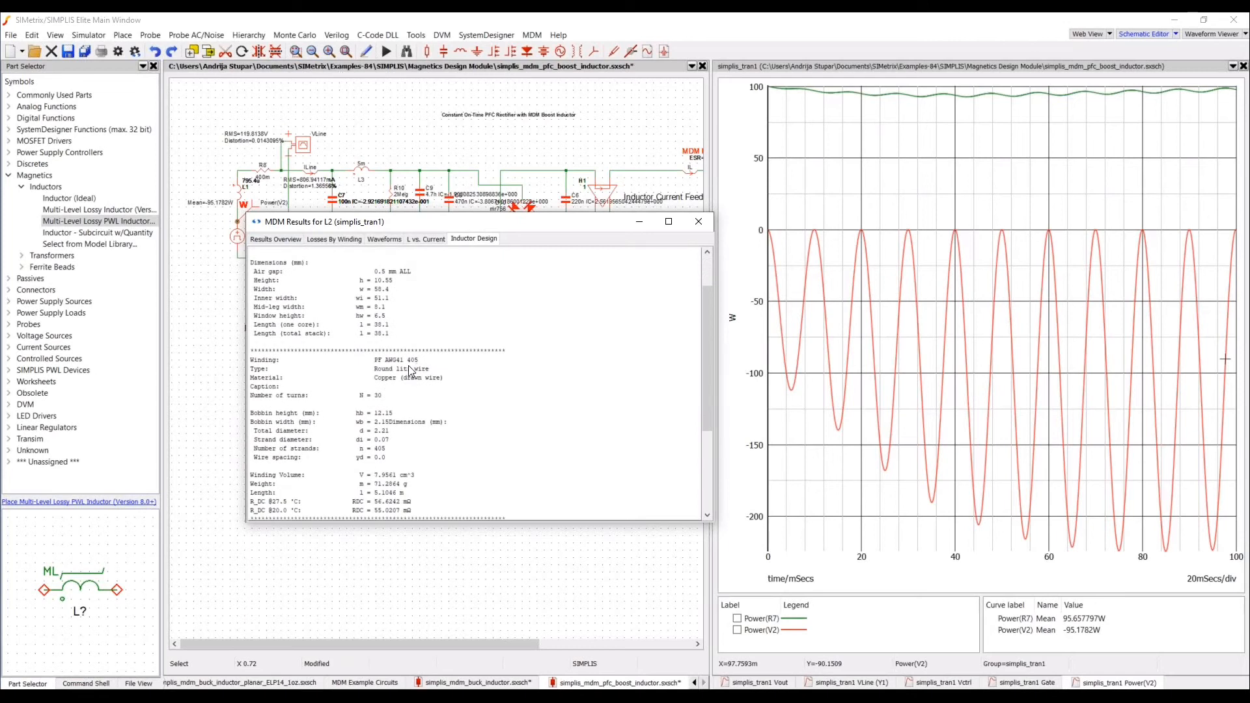
drag(408, 361, 419, 361)
click(410, 364)
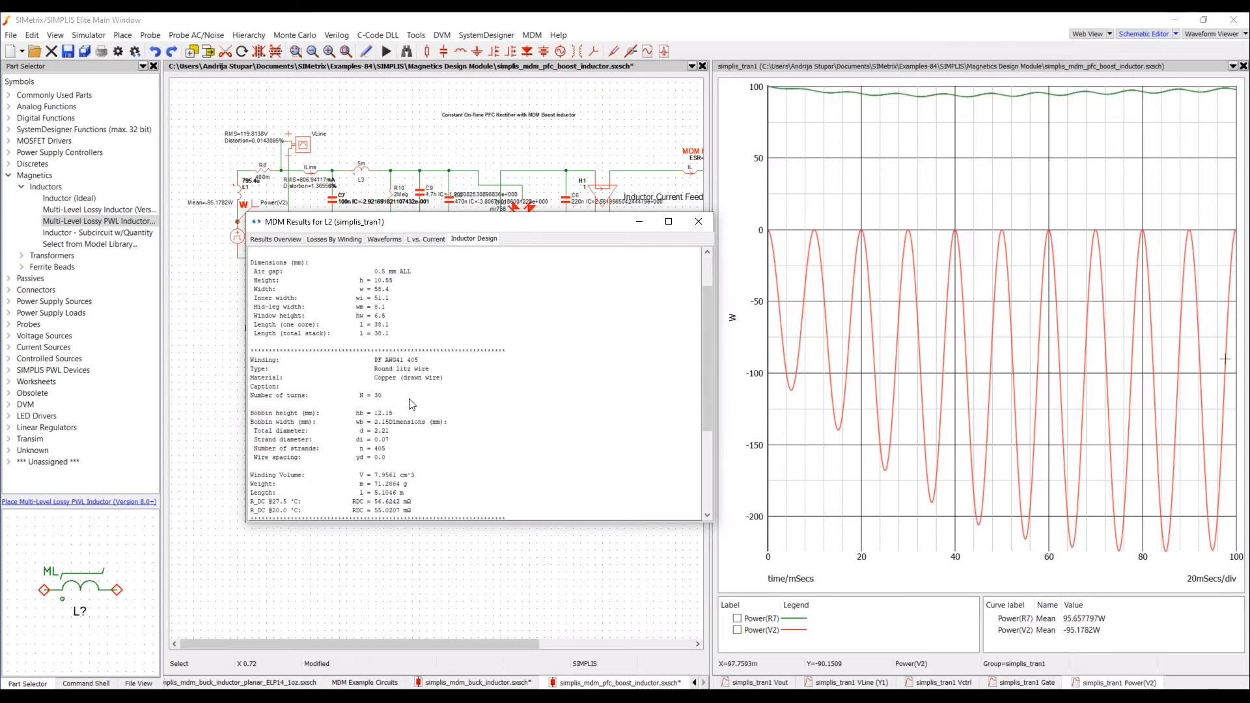
- Examine L2's losses by winding, zooming in on the litz conductors around the center-leg air gap
click(334, 240)
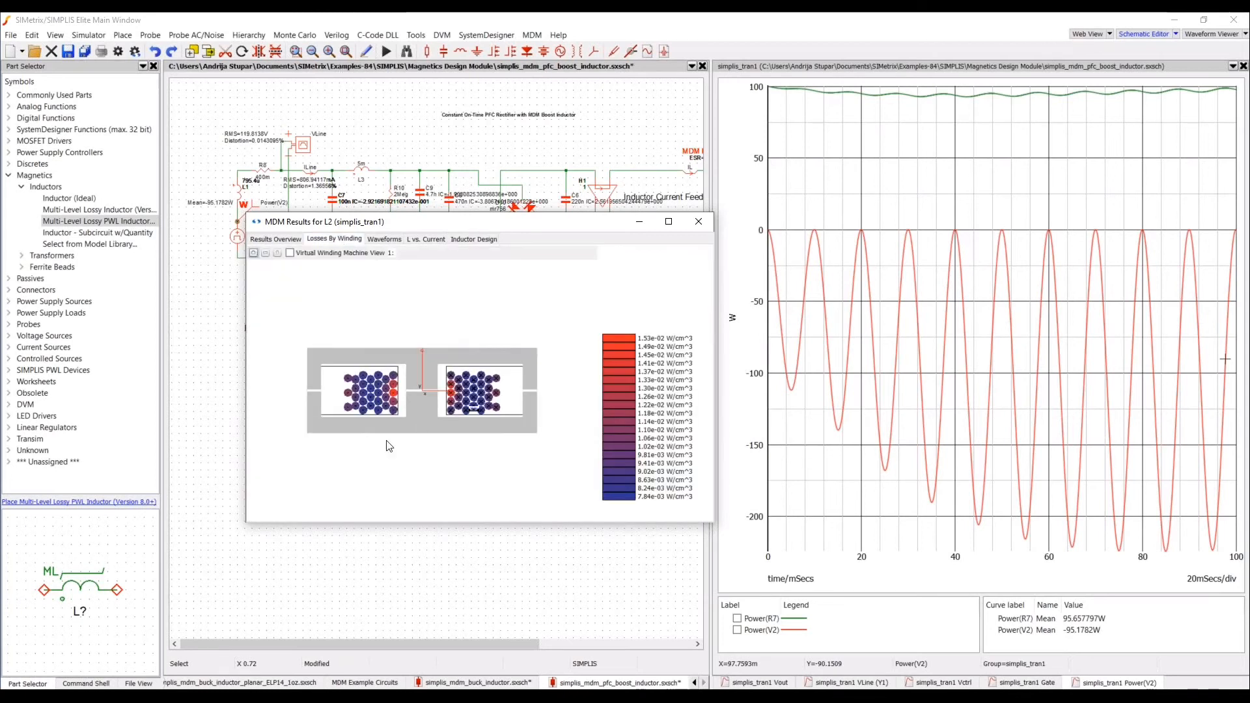
scroll(415, 397, down, 3)
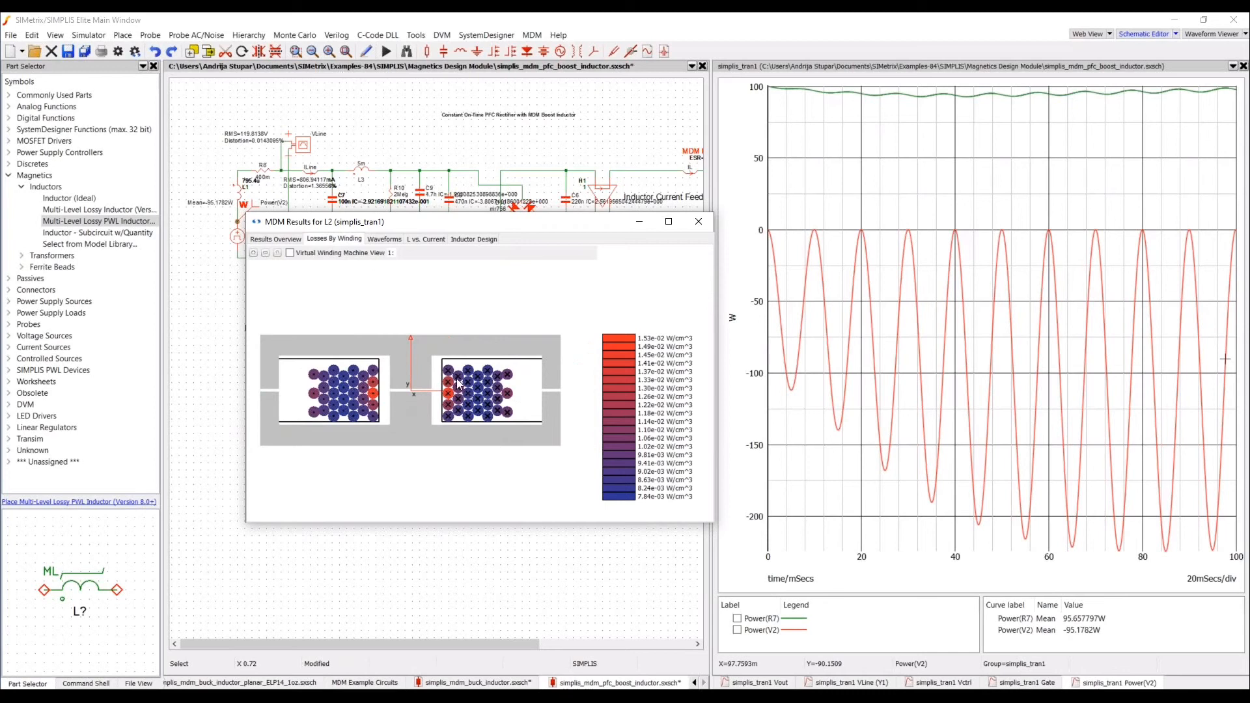
drag(401, 384, 407, 384)
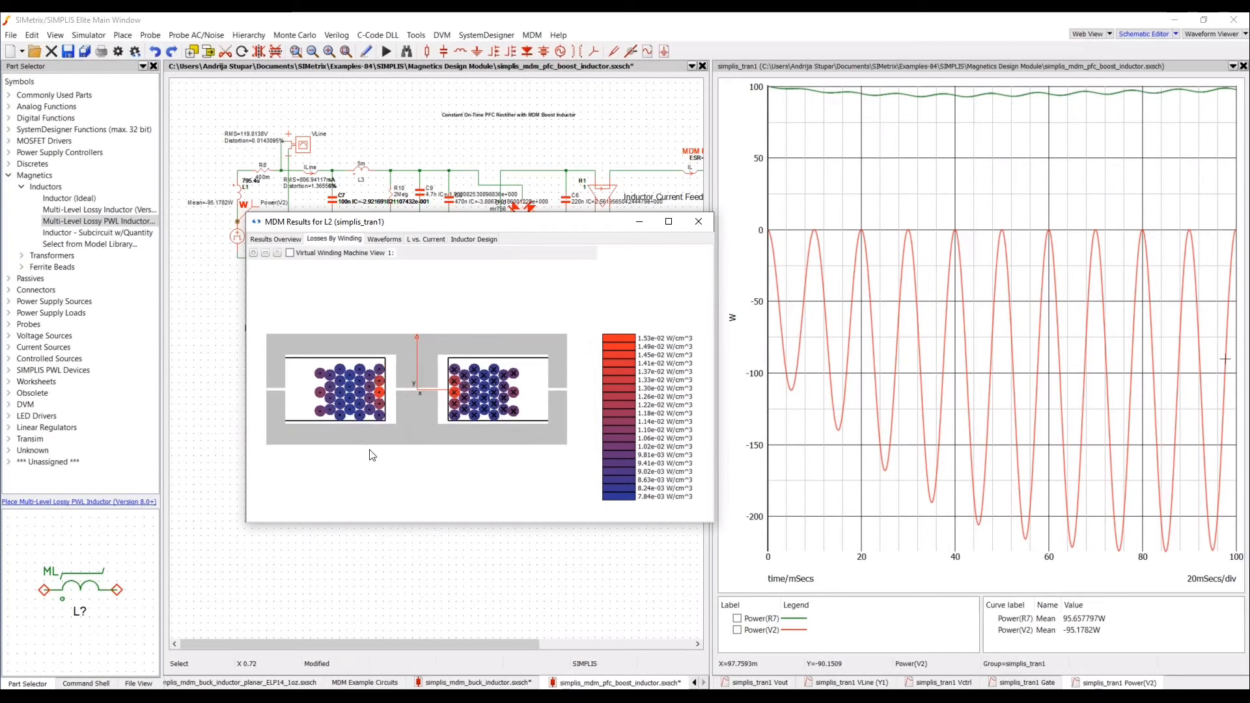
scroll(409, 397, up, 2)
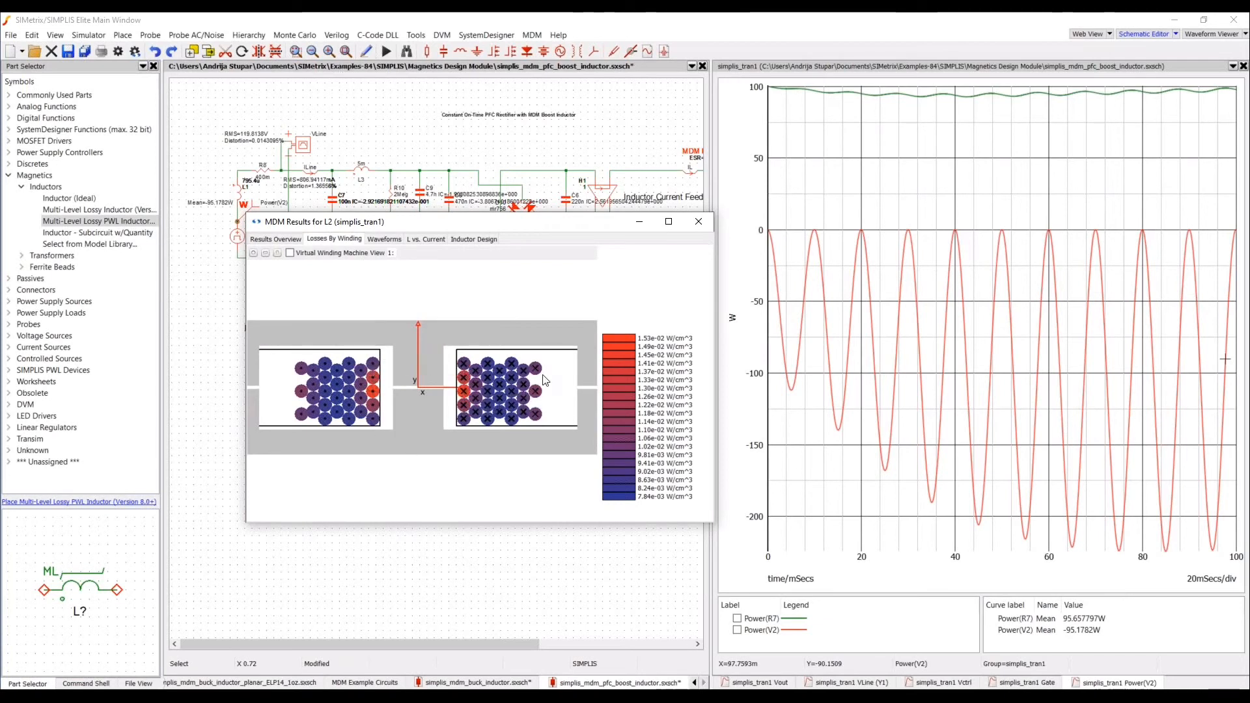
- Review L2's inductance, core and winding losses and temperatures in the results overview, moving the window to uncover the schematic
click(295, 242)
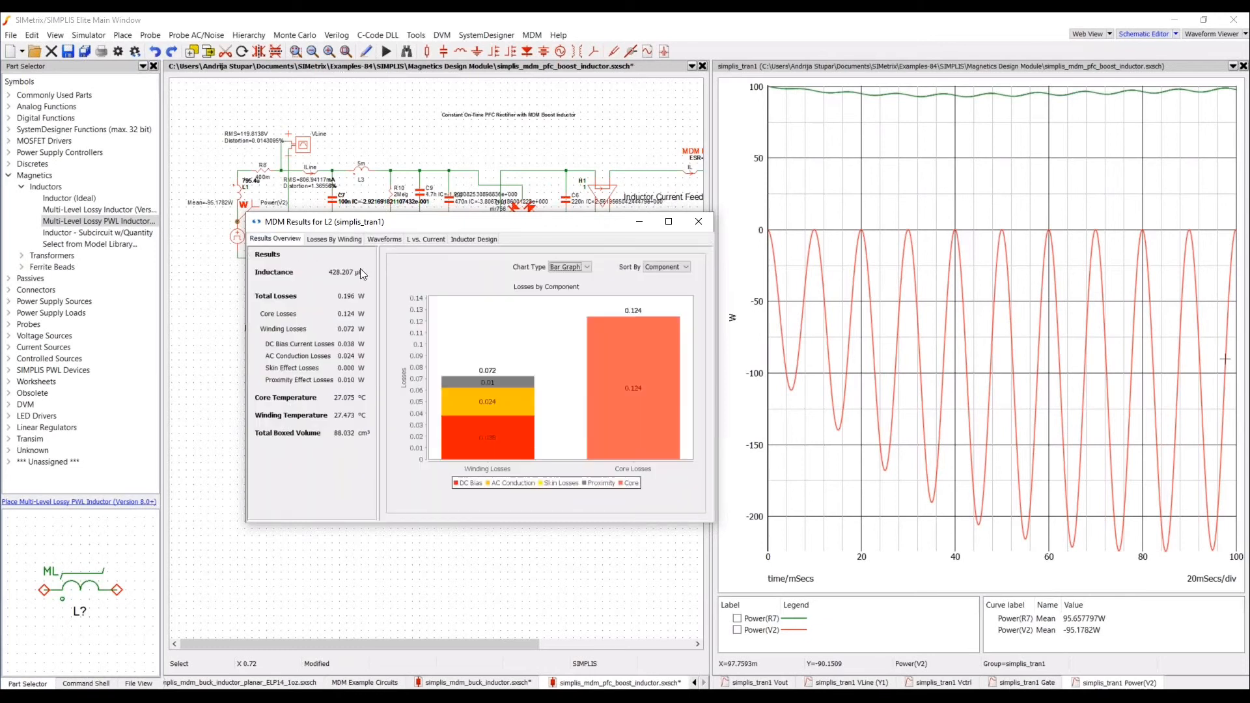
drag(428, 225, 366, 209)
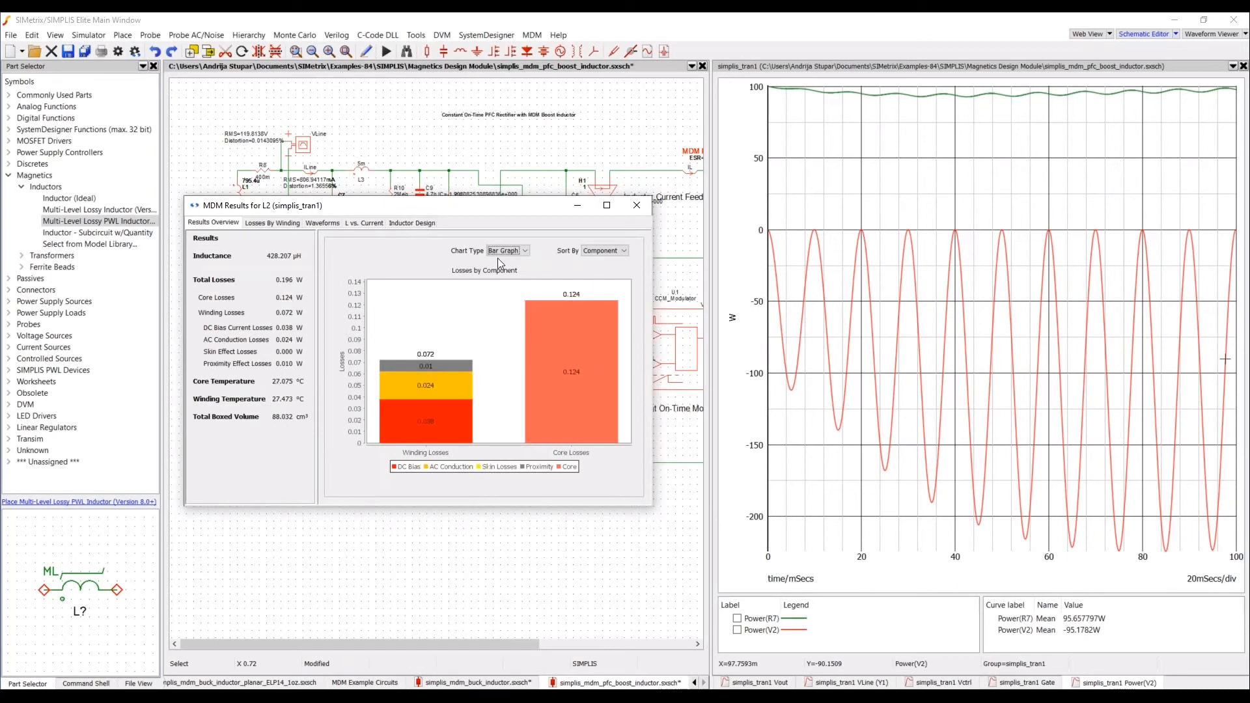
drag(516, 219, 587, 310)
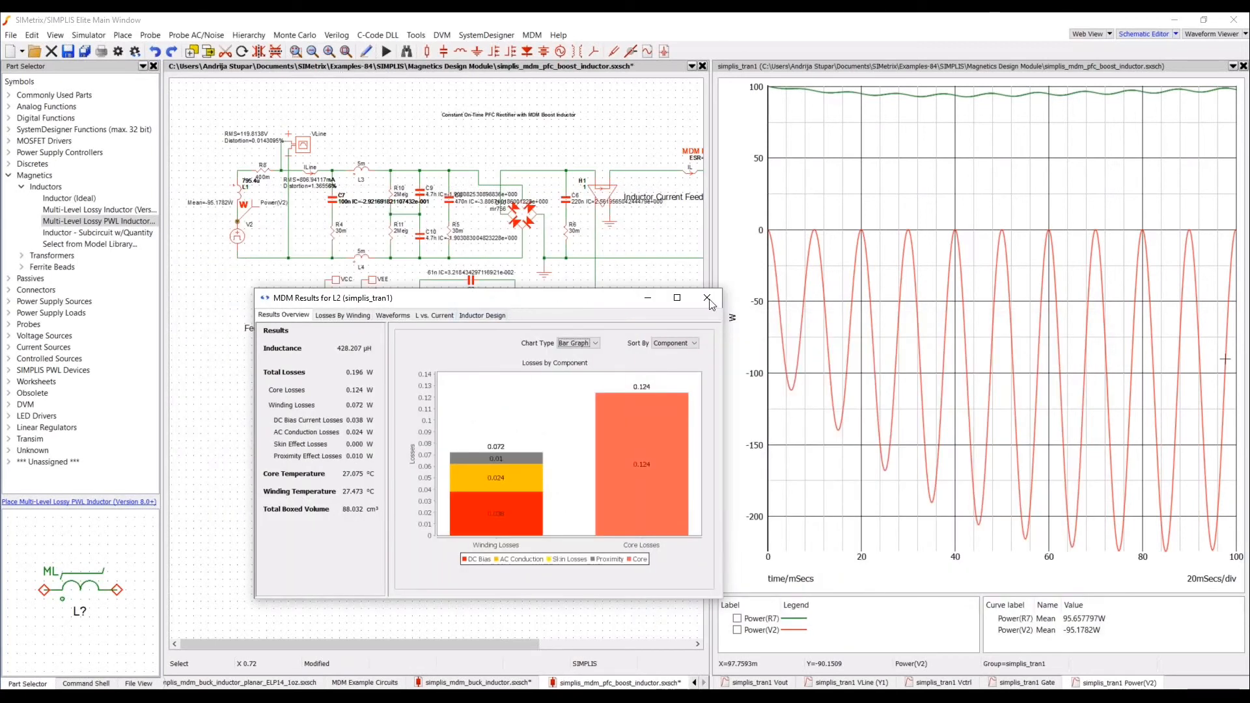
- Examine L2's flux density, current and voltage waveforms, zooming in on the switching ripple and restoring the full view
click(401, 319)
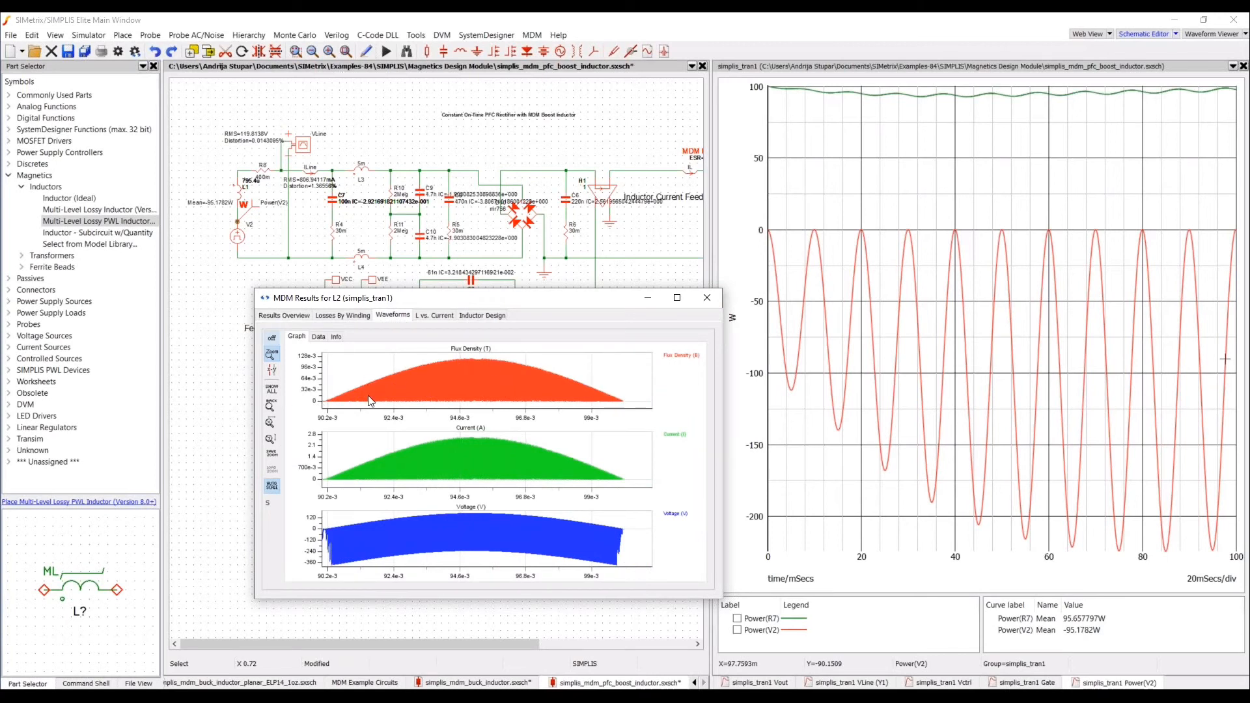
click(373, 363)
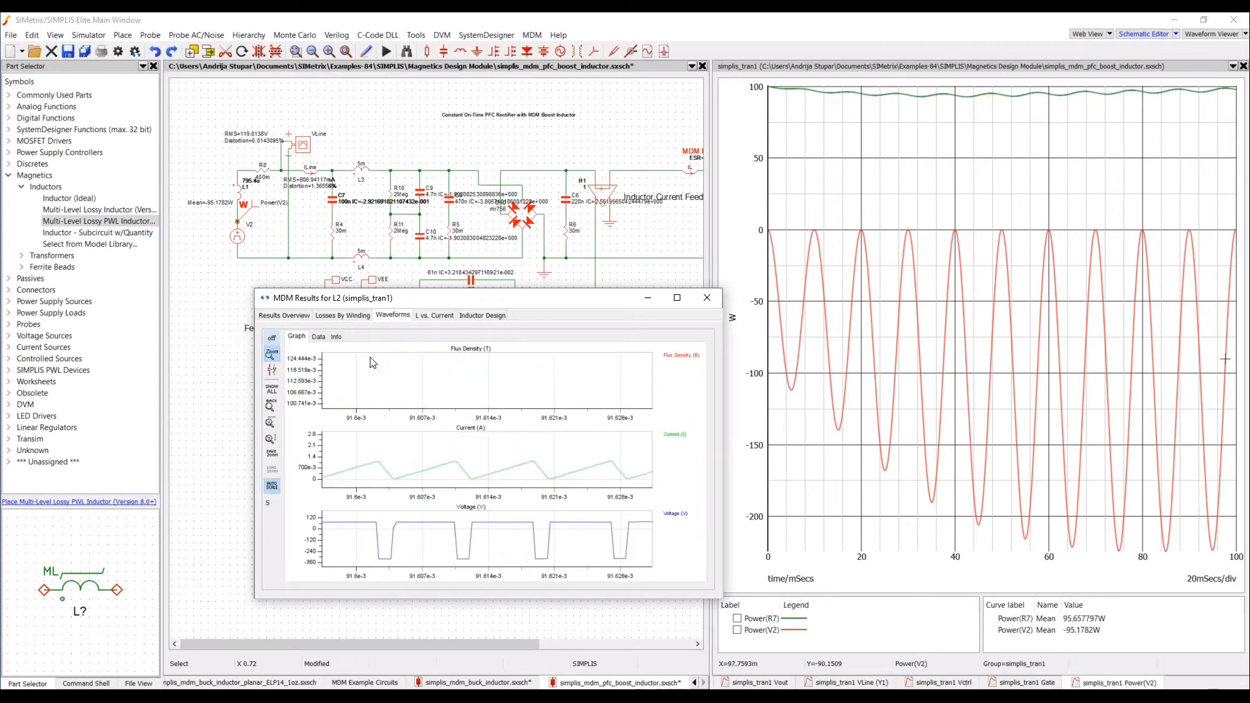
click(271, 389)
drag(395, 350, 449, 416)
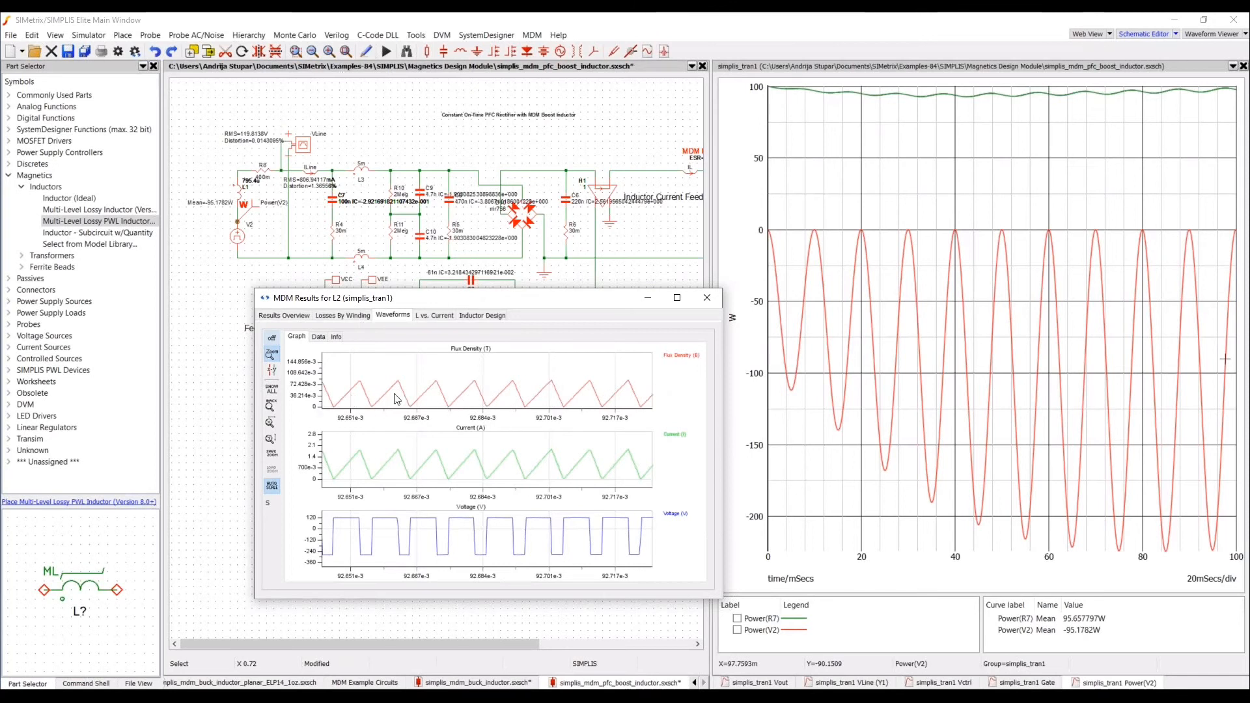
click(272, 389)
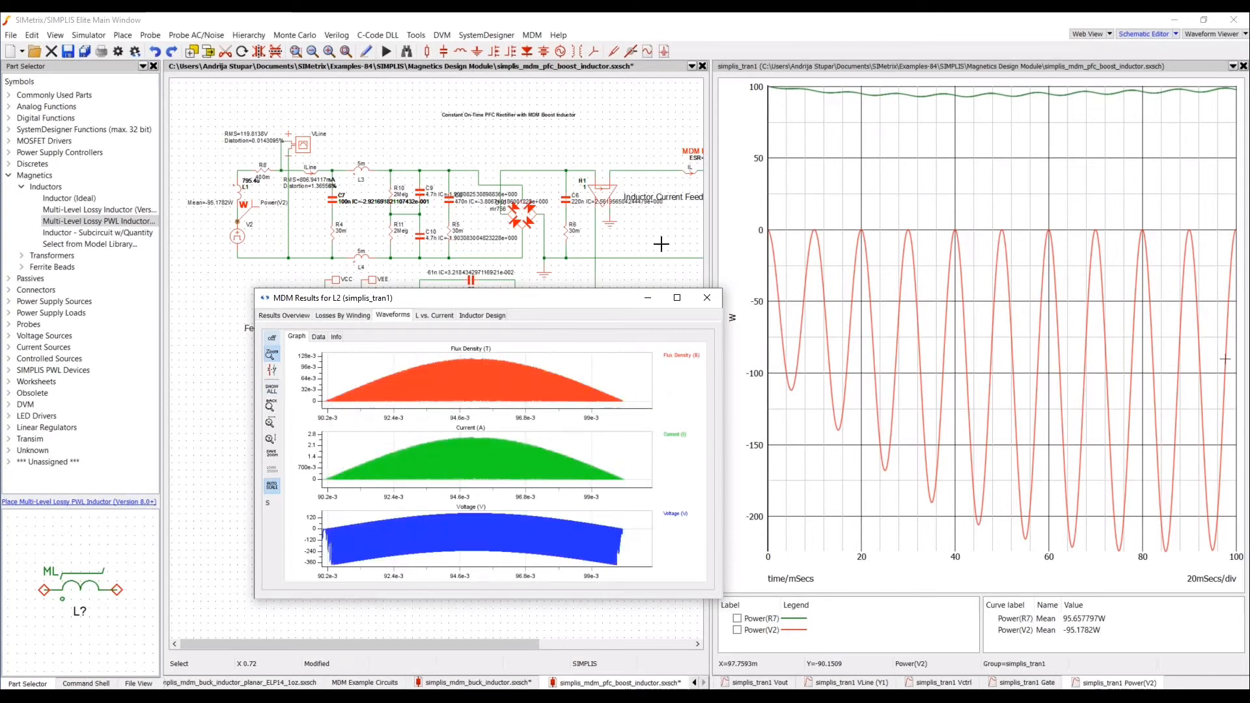
- Open the parameters of PFC inductor L2 for editing and bring its MDM waveform results into view beside them
drag(528, 646, 648, 638)
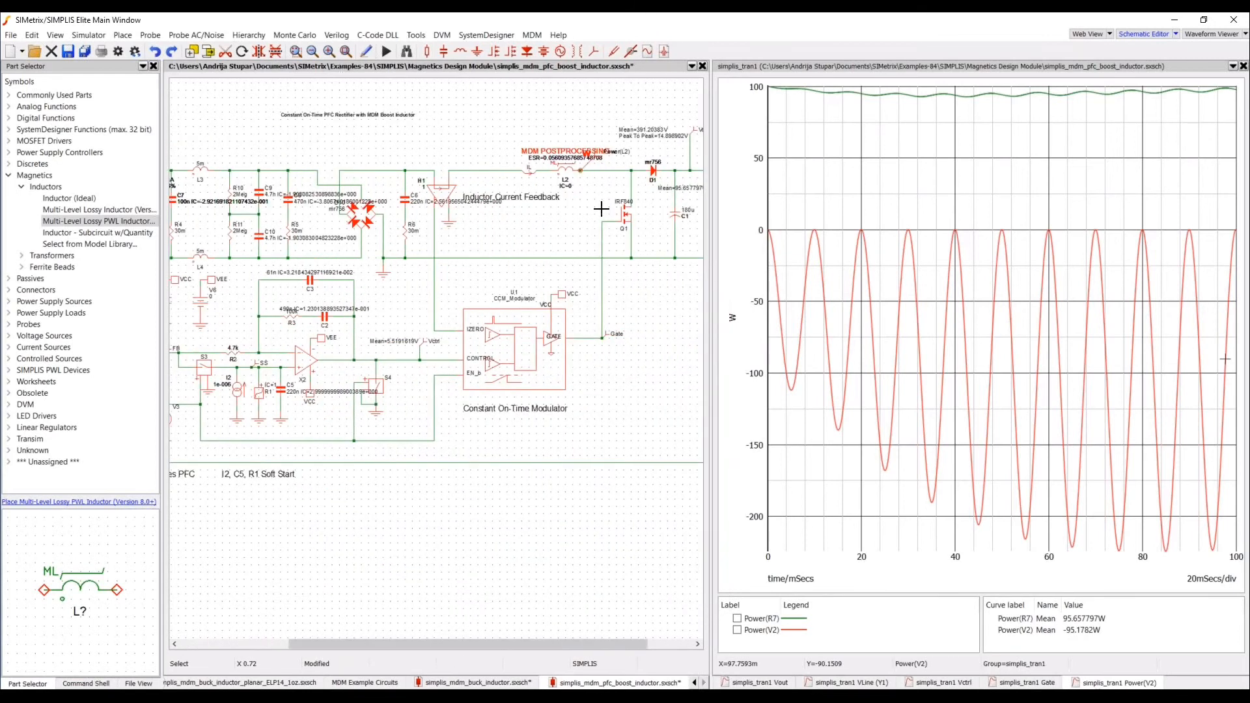
double_click(567, 171)
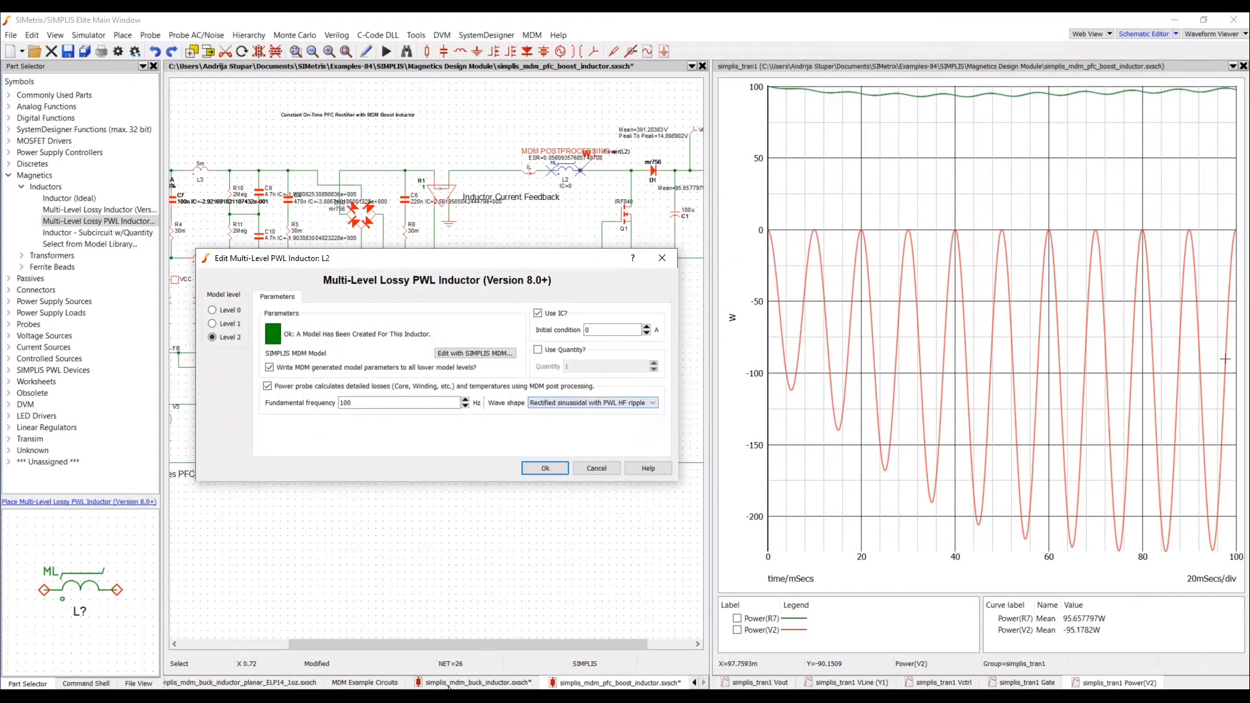
mouse_move(505, 694)
click(521, 663)
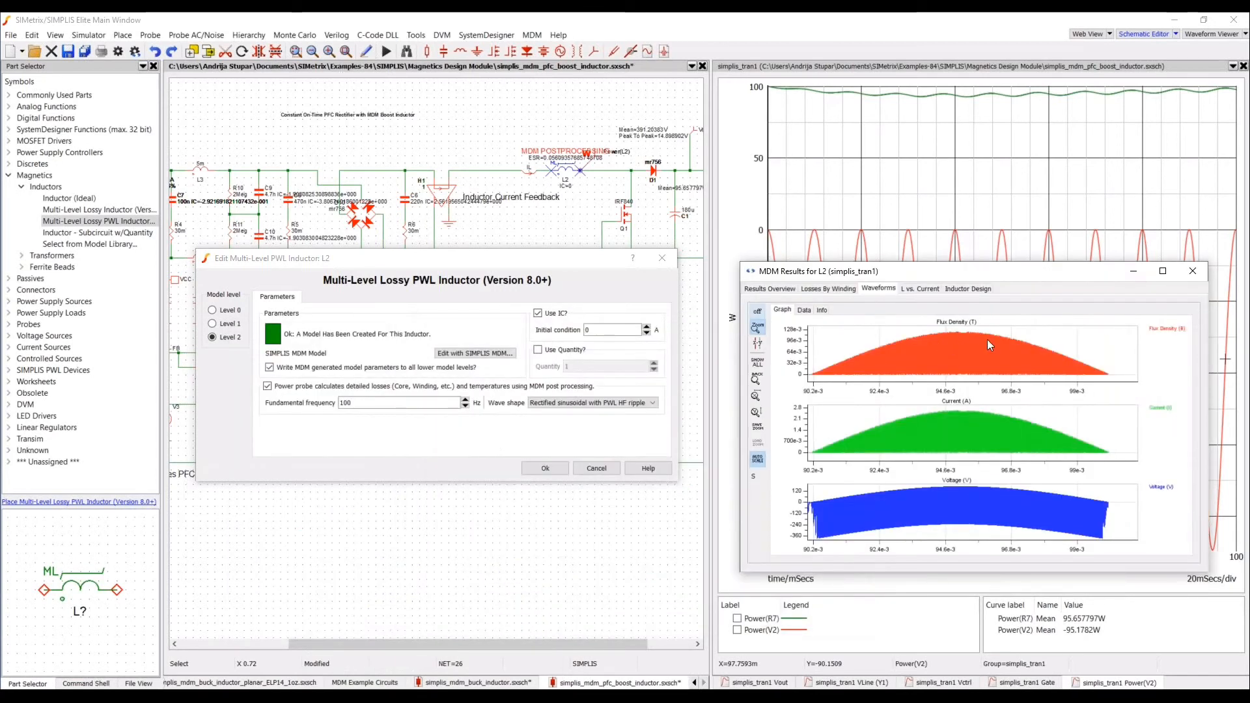
- Zoom in on L2's high-frequency ripple, check it against the Rectified sinusoidal with PWL HF ripple wave shape, and restore the full waveforms
drag(975, 322, 945, 389)
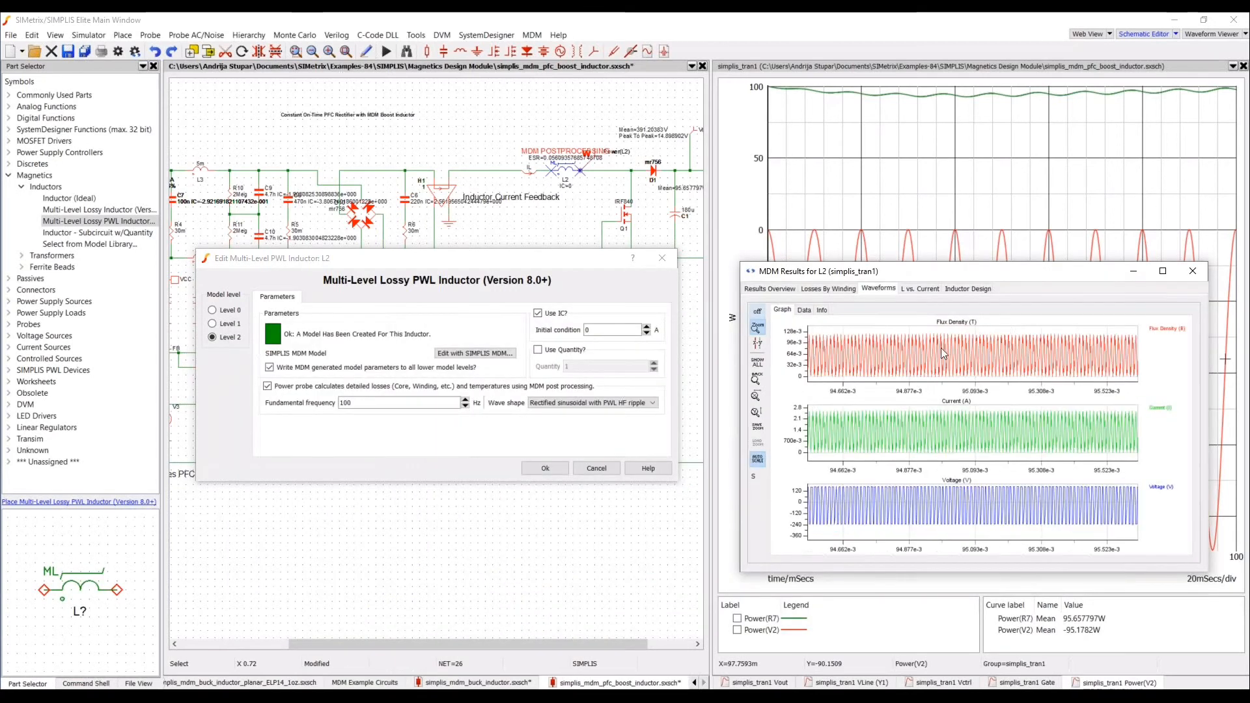
drag(1001, 331, 929, 381)
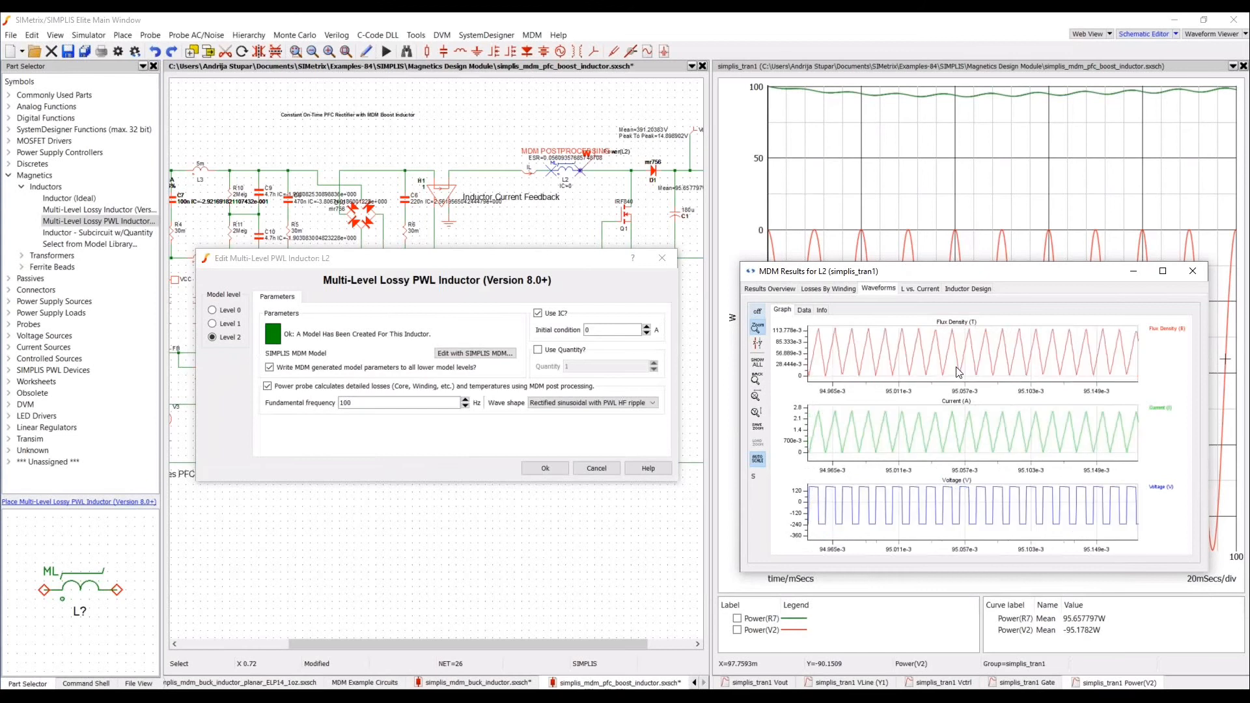
click(653, 403)
click(653, 445)
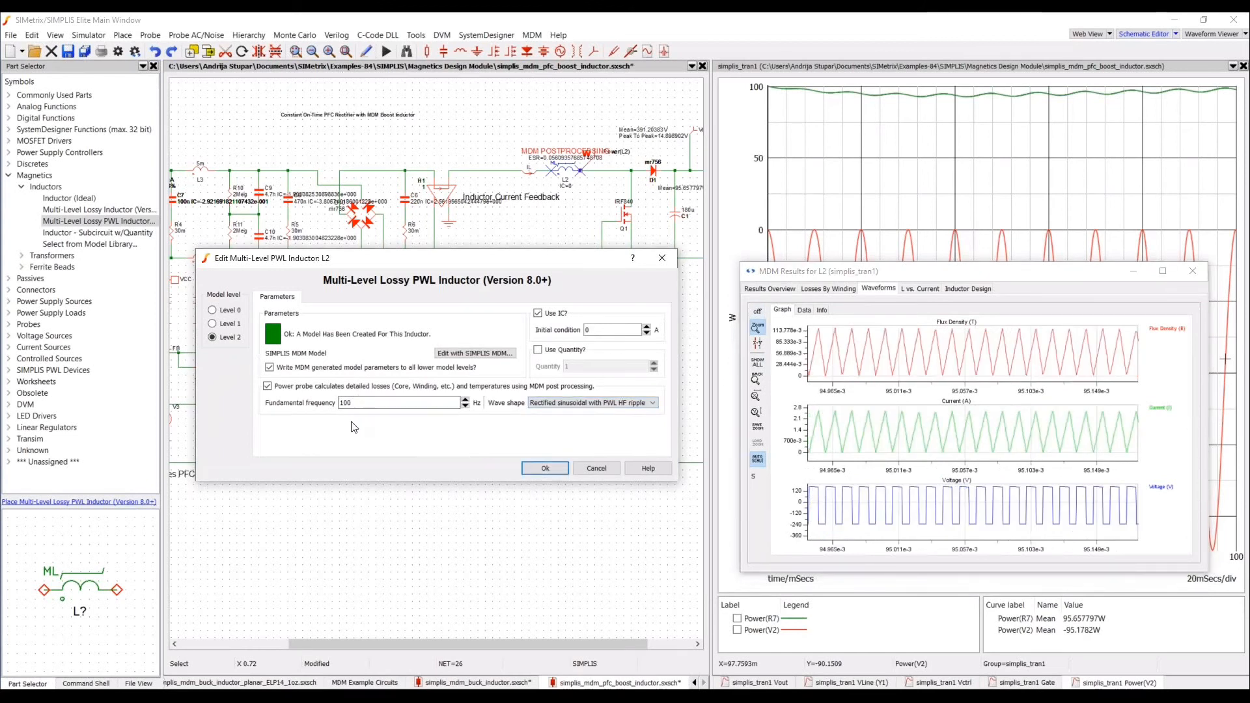
click(757, 363)
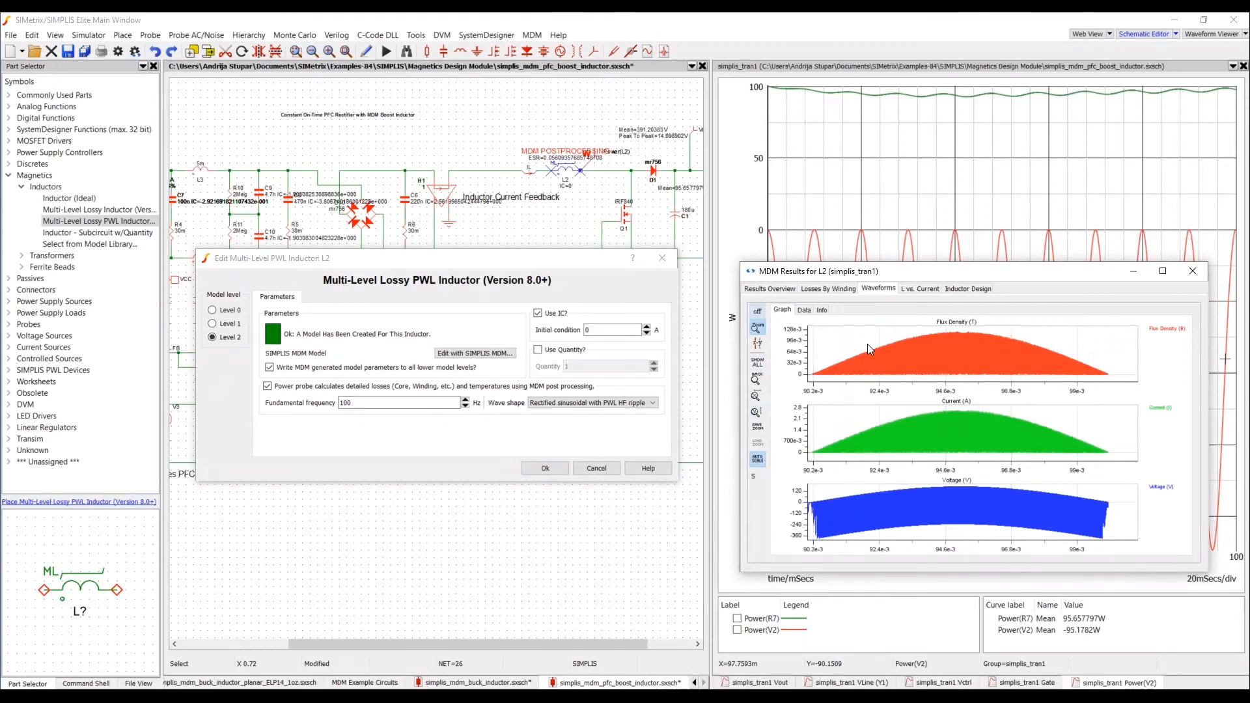
- Set L2's wave shape to Sinusoidal with PWL HF ripple and its fundamental frequency to 50 Hz, and apply the parameters
double_click(382, 403)
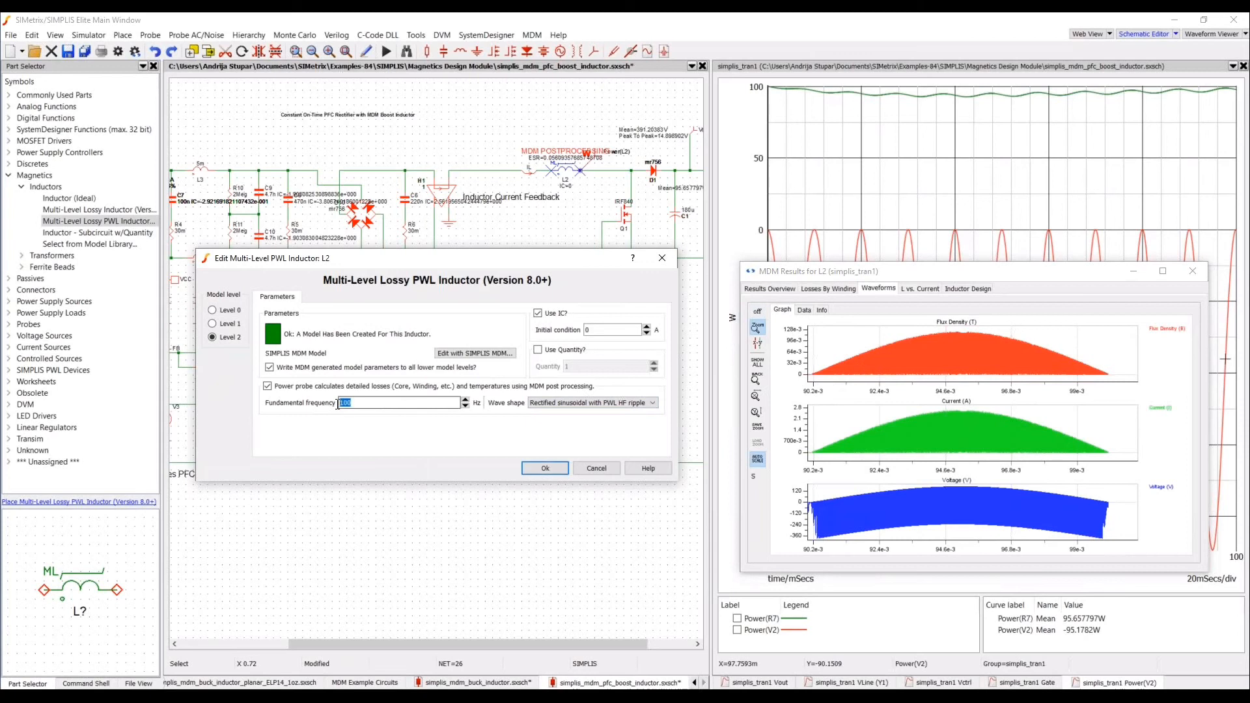
click(403, 399)
click(558, 403)
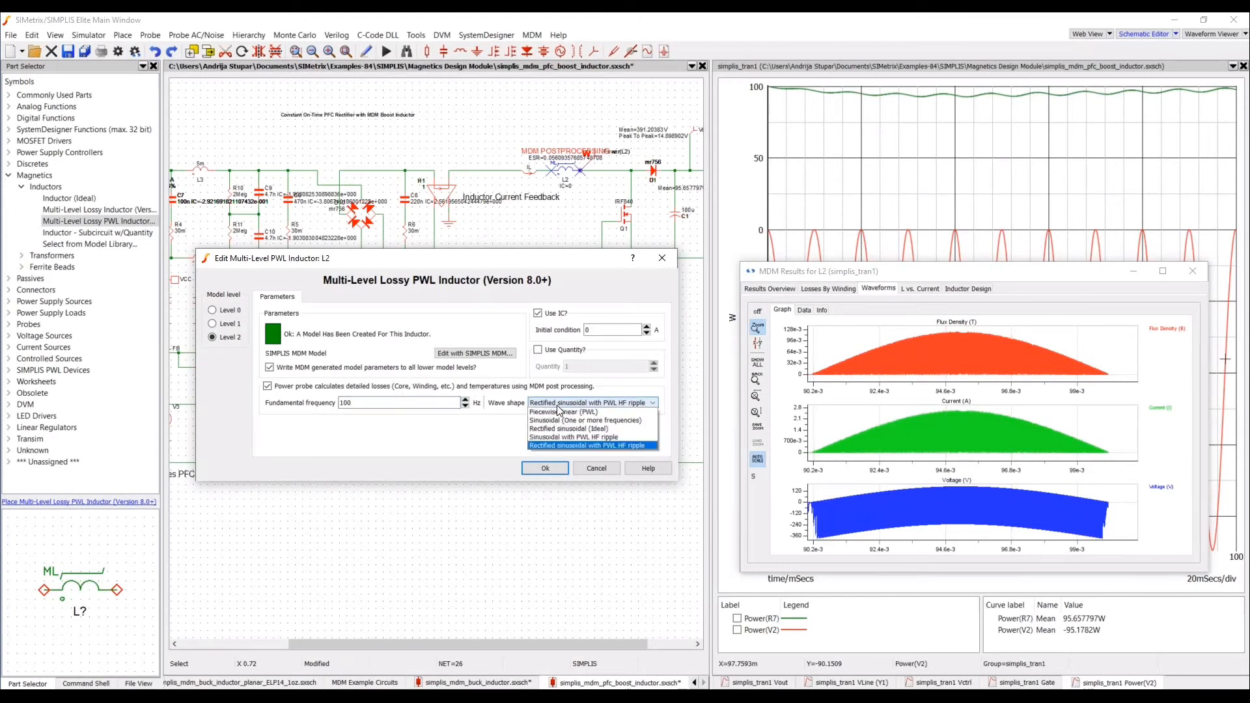
click(566, 438)
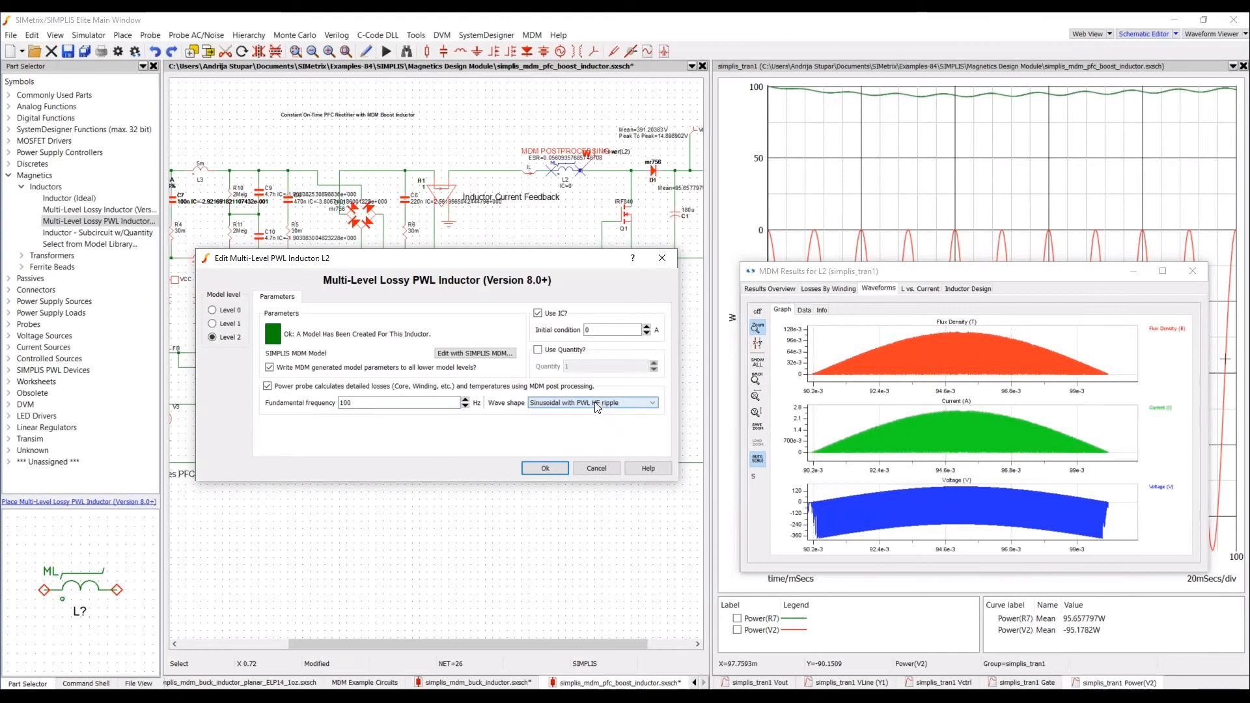
drag(355, 403, 314, 403)
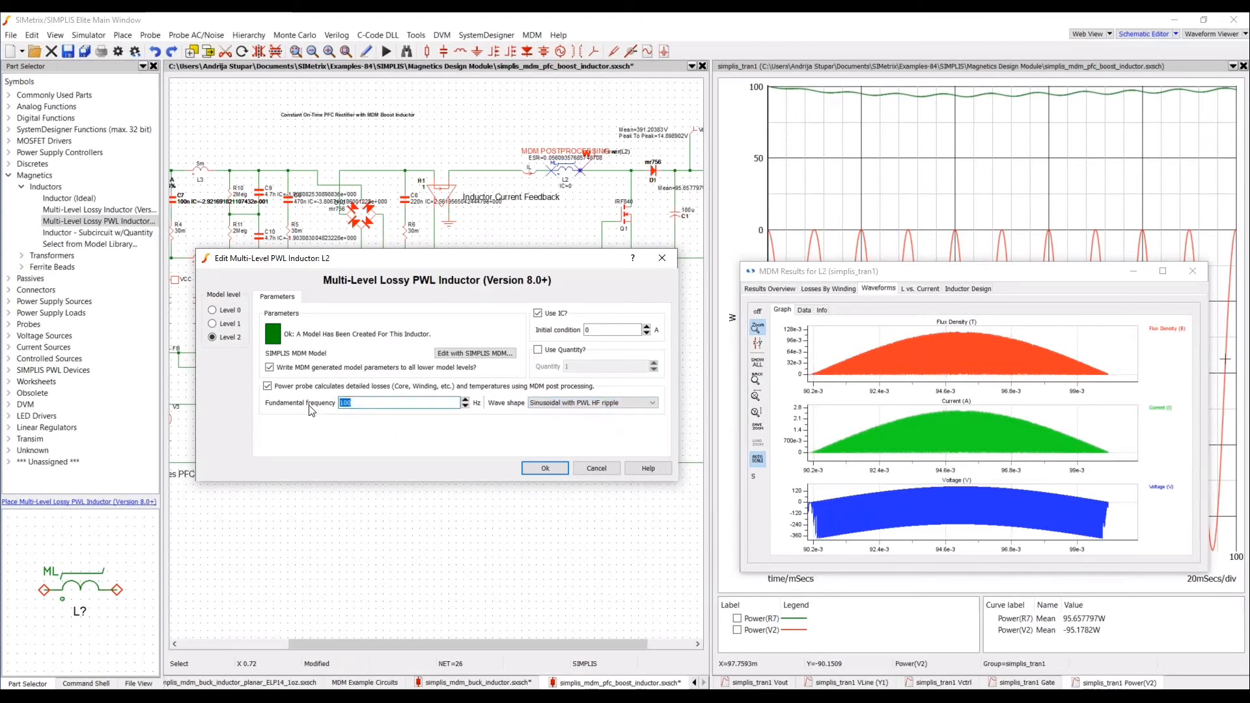
text(50)
click(540, 470)
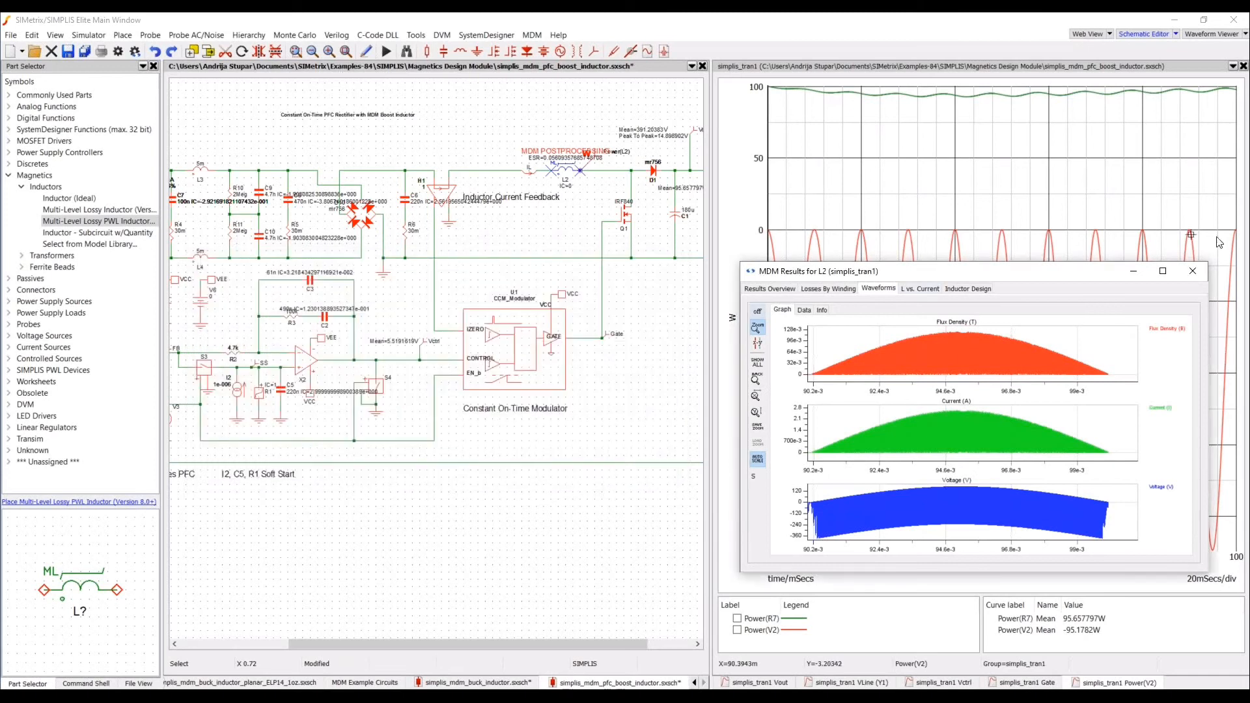
- Close L2's MDM results, all the waveform graphs, the PFC boost inductor schematic and the MDM example circuits page
click(1192, 271)
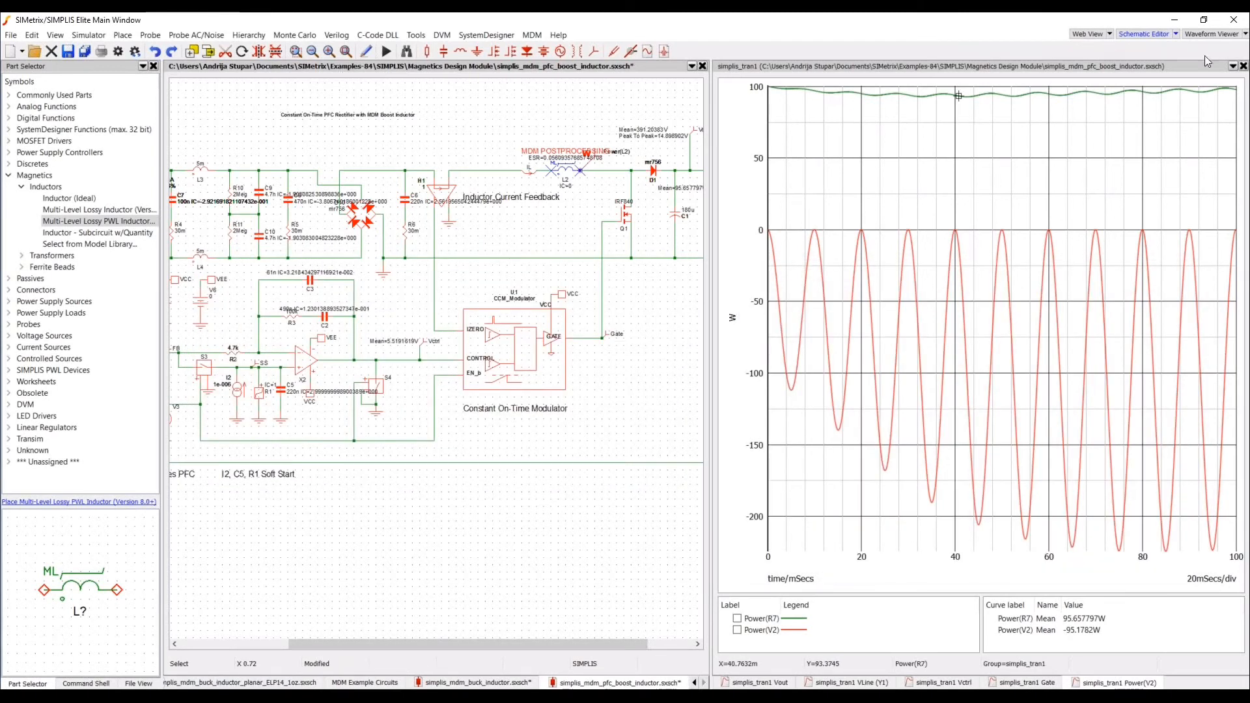
click(1244, 67)
click(1244, 66)
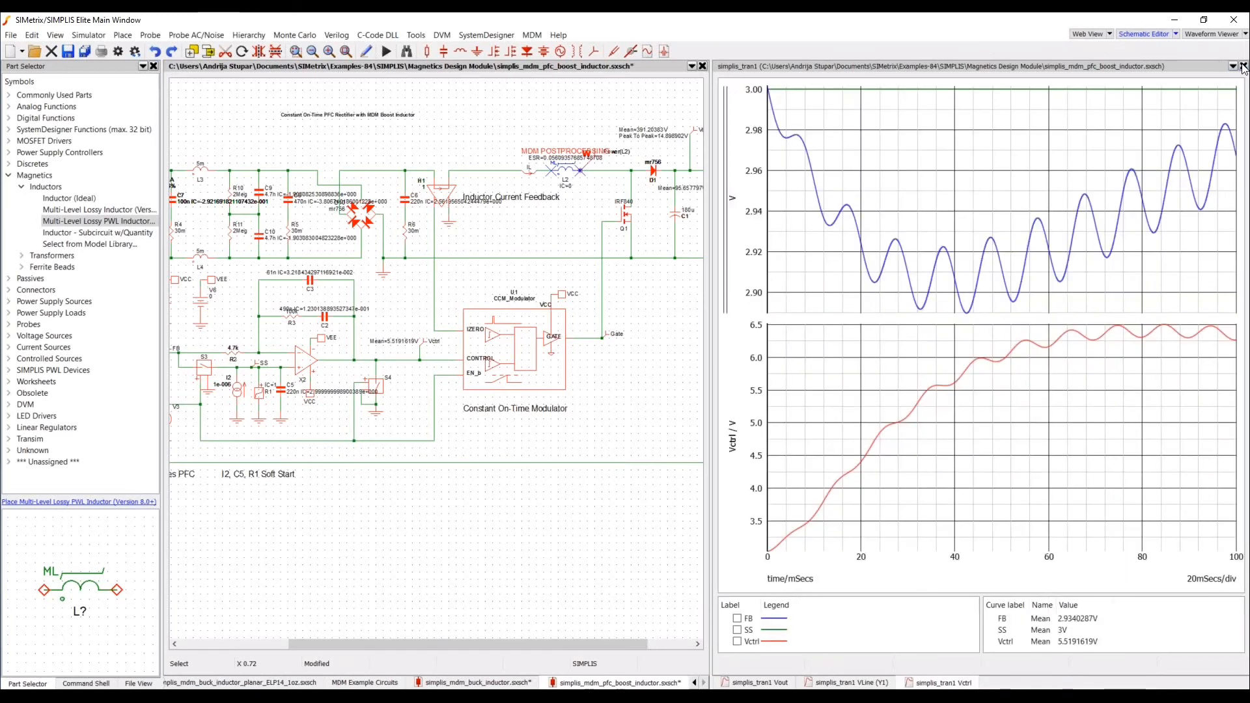
click(1244, 66)
click(1243, 67)
click(1243, 66)
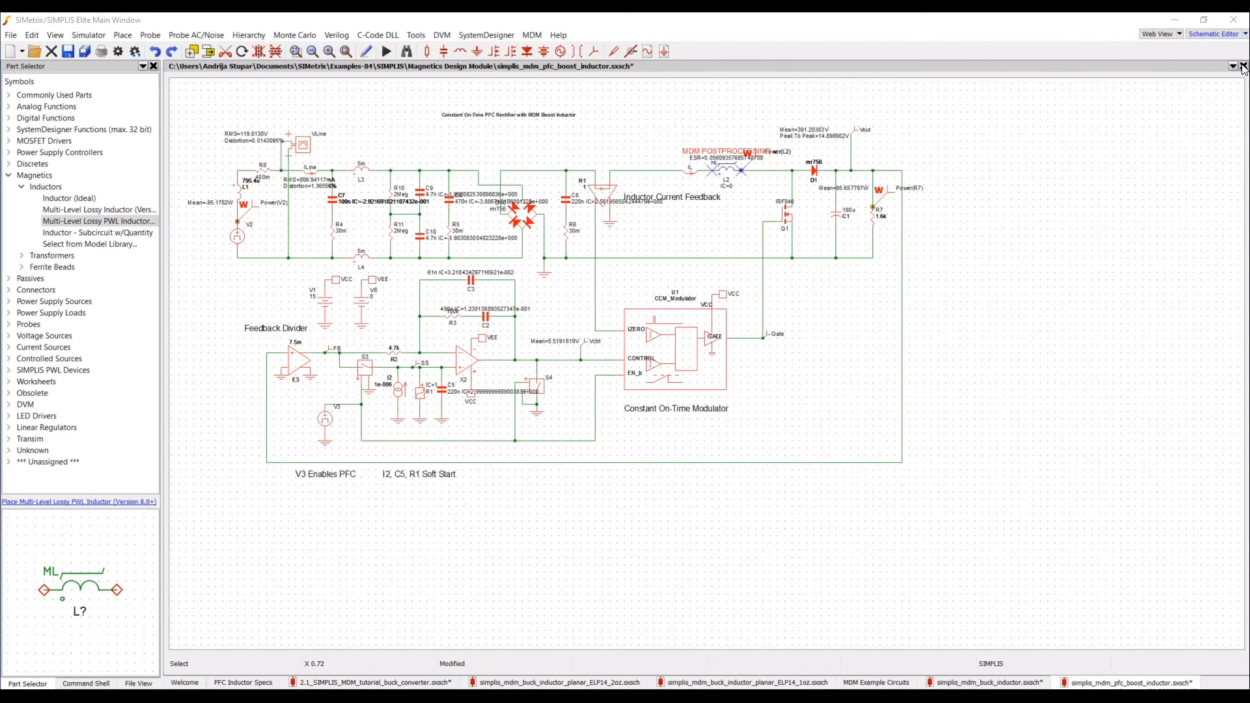
click(1244, 67)
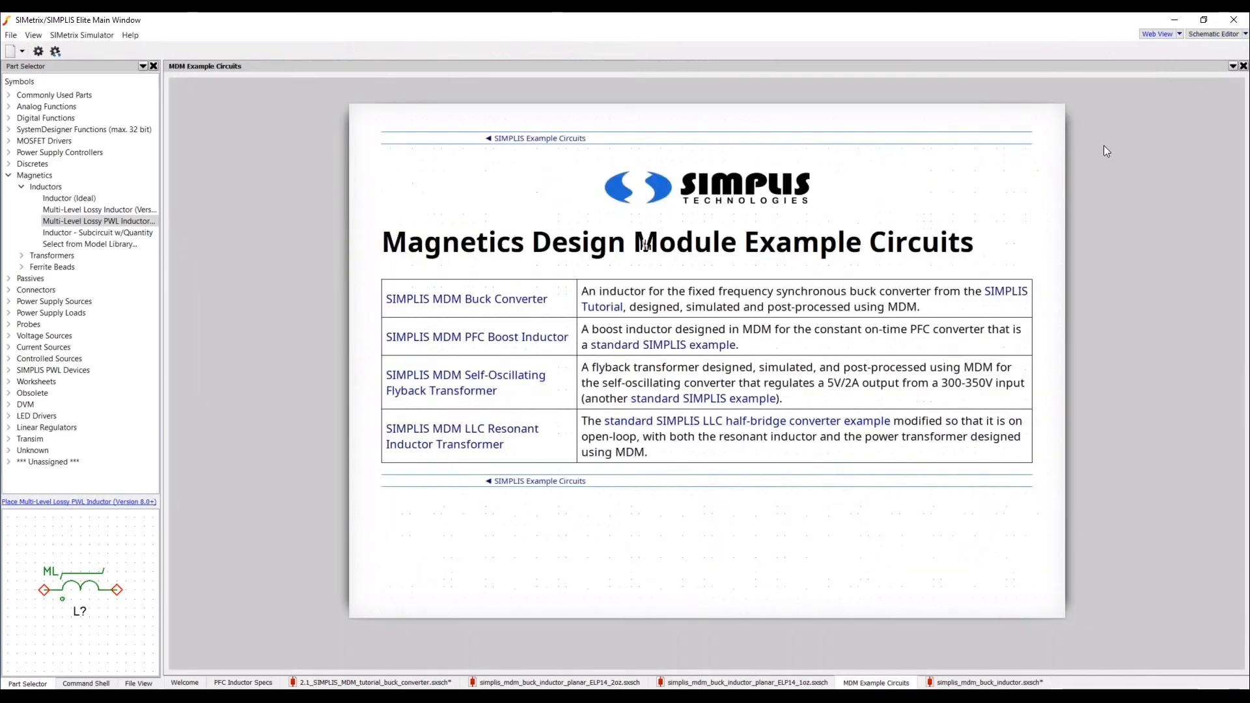
click(1242, 67)
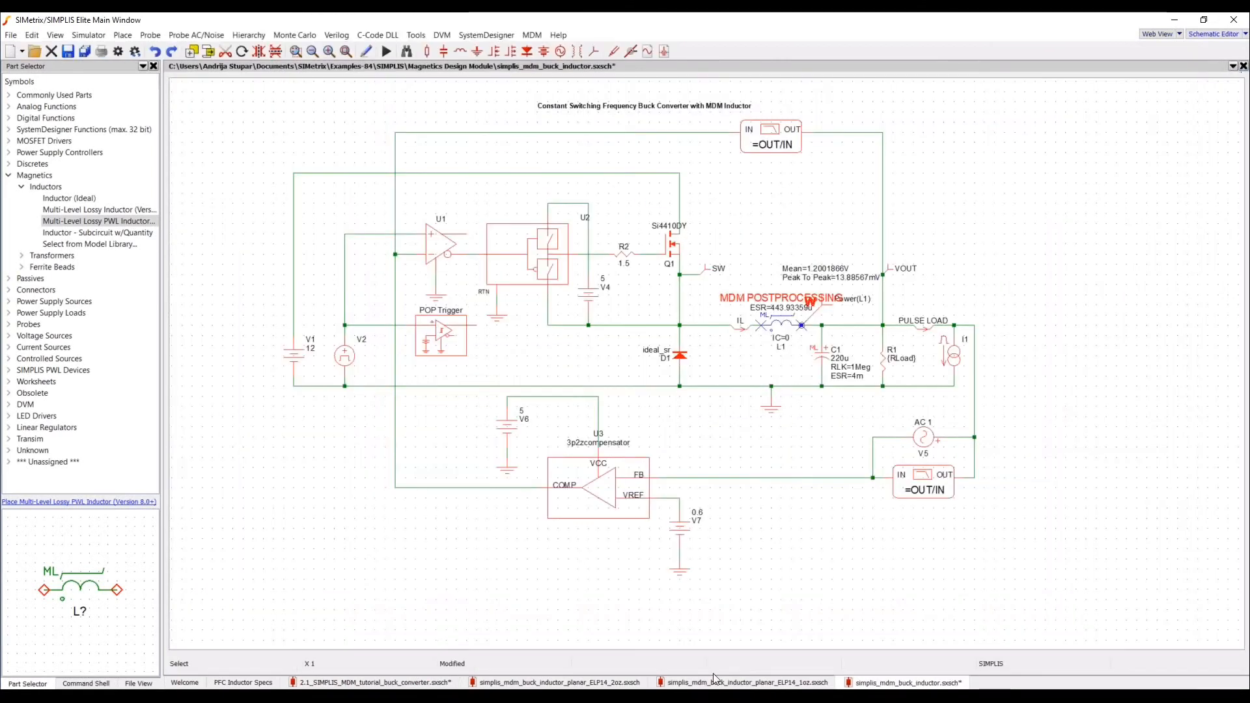
- Page through the webinar slides from PFC Inductor Specs to Concurrent Design, reading the magnetic and electric circuit coupling slides
click(244, 683)
click(806, 604)
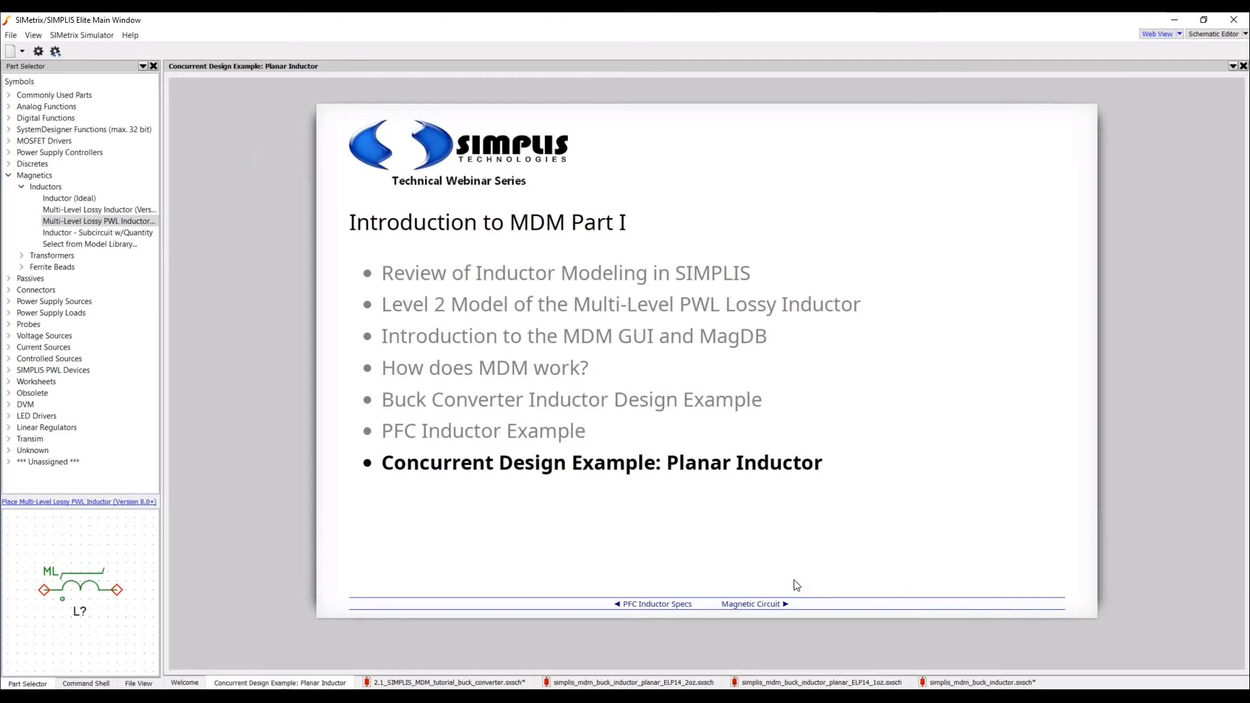
click(756, 605)
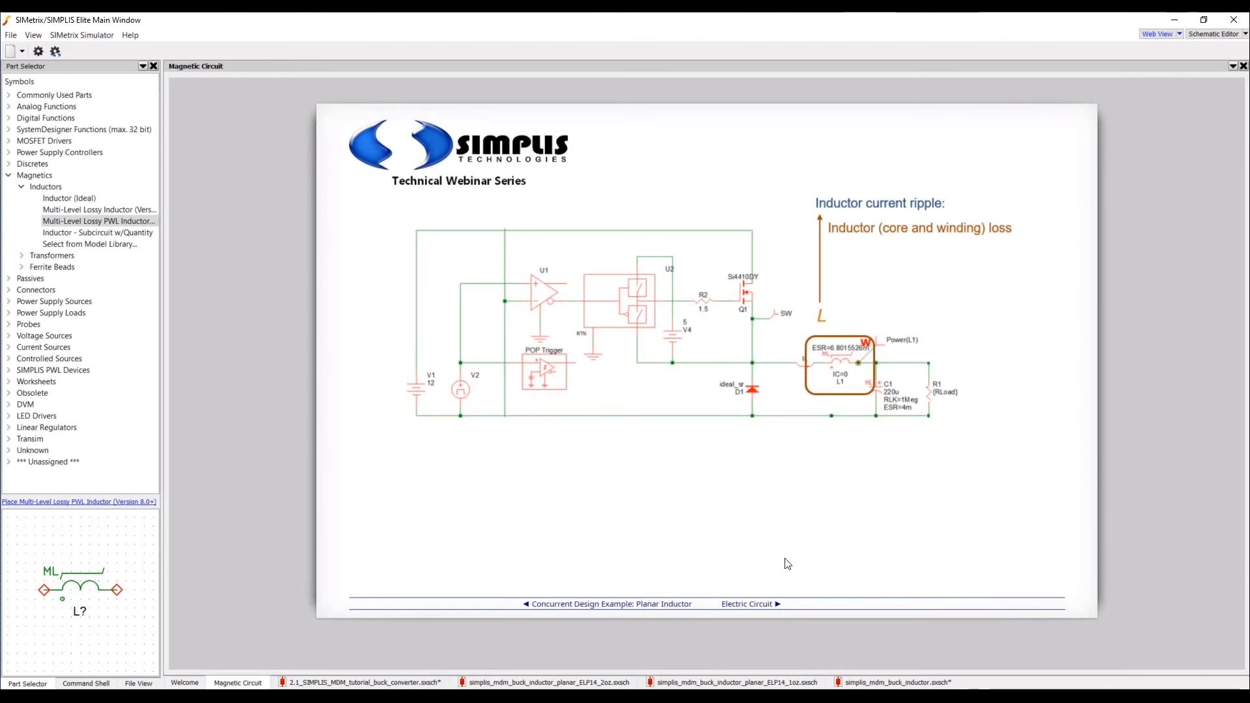
click(758, 609)
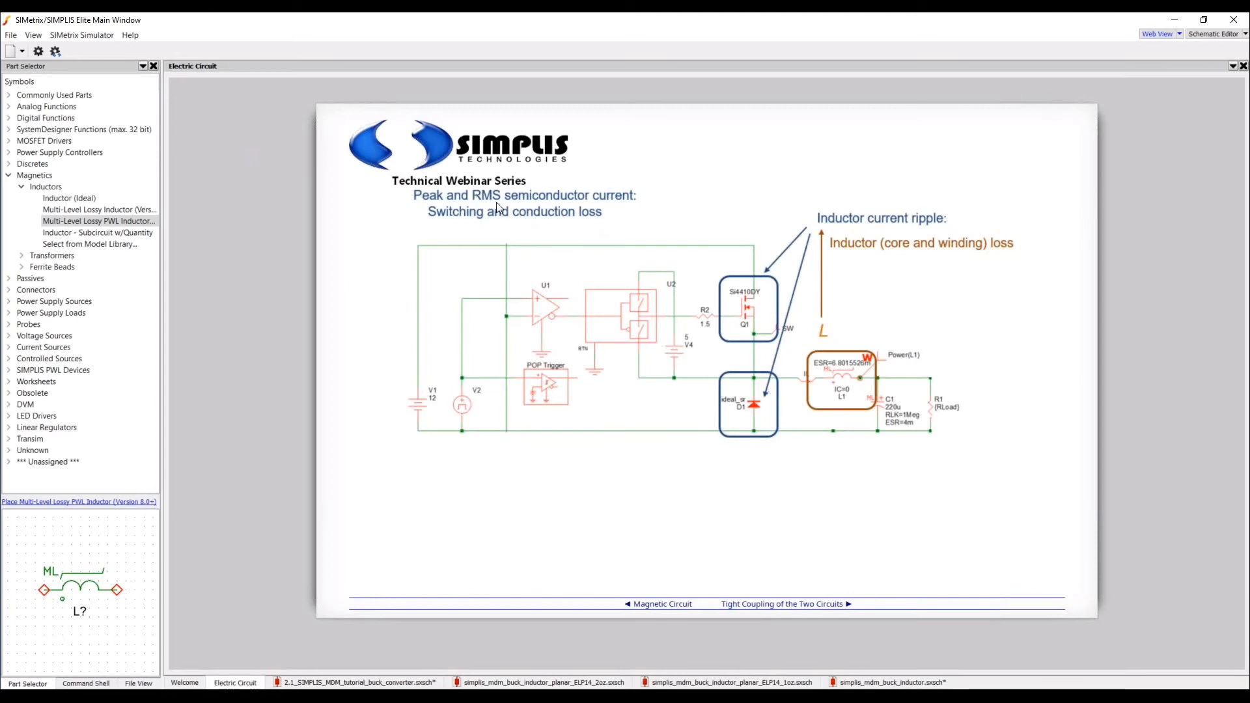
click(799, 605)
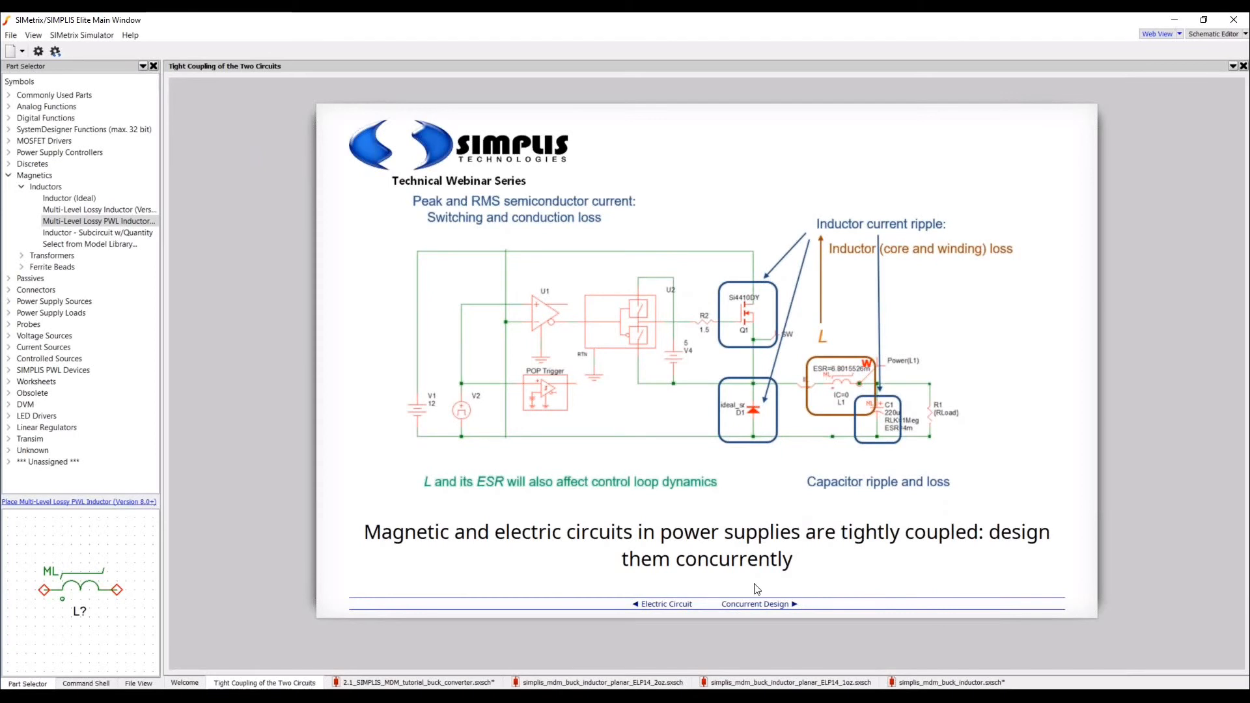
click(756, 604)
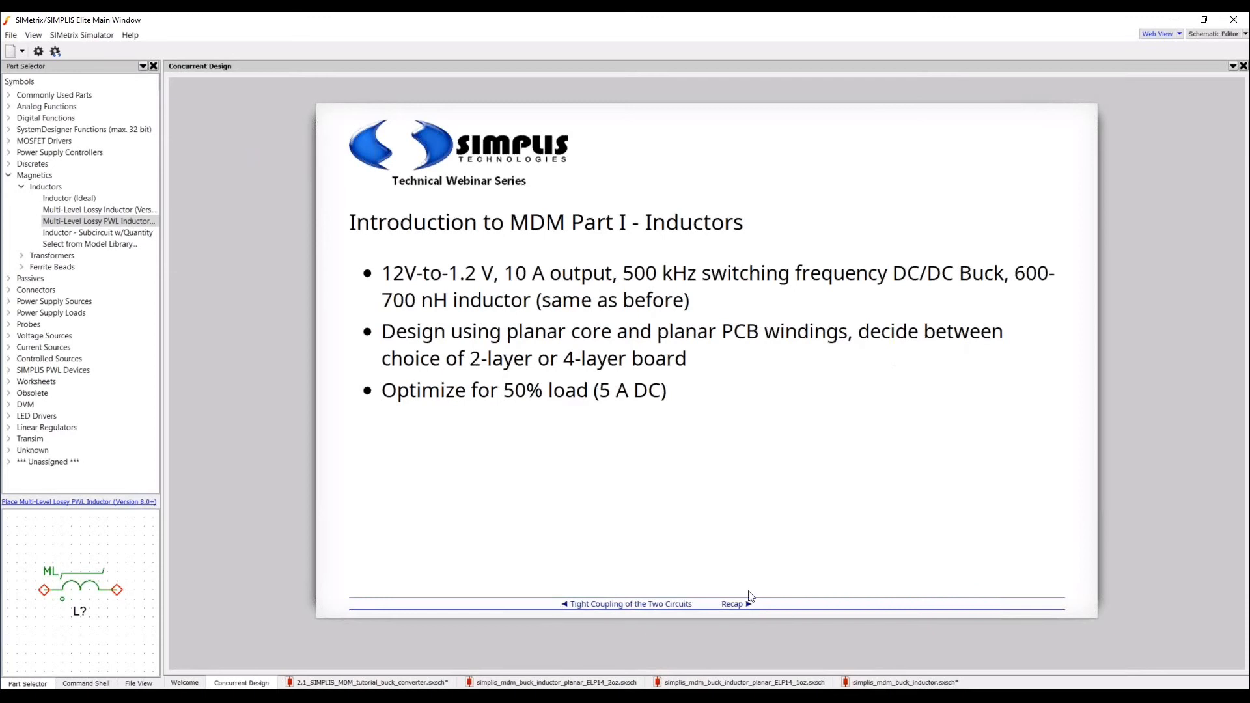
- Open inductor L1 of the simplis_mdm_buck_inductor_planar_ELP14_2oz schematic in SIMPLIS MDM and review its core specifications
click(619, 678)
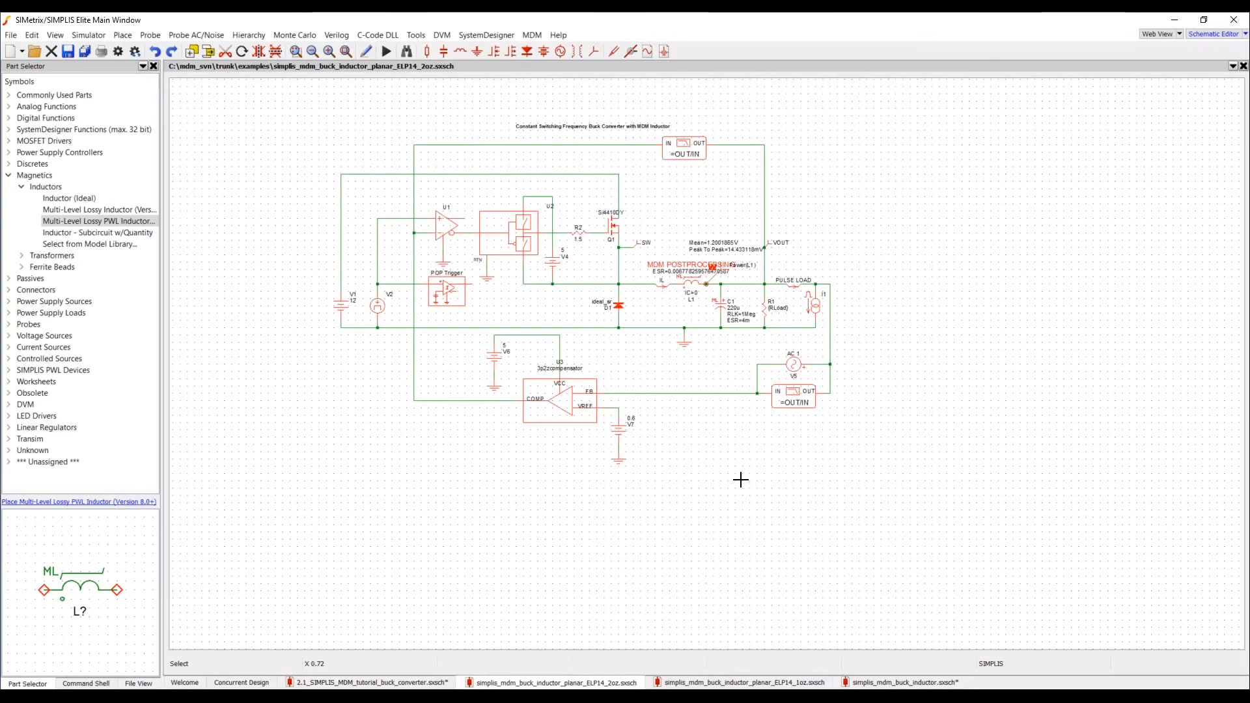
double_click(693, 284)
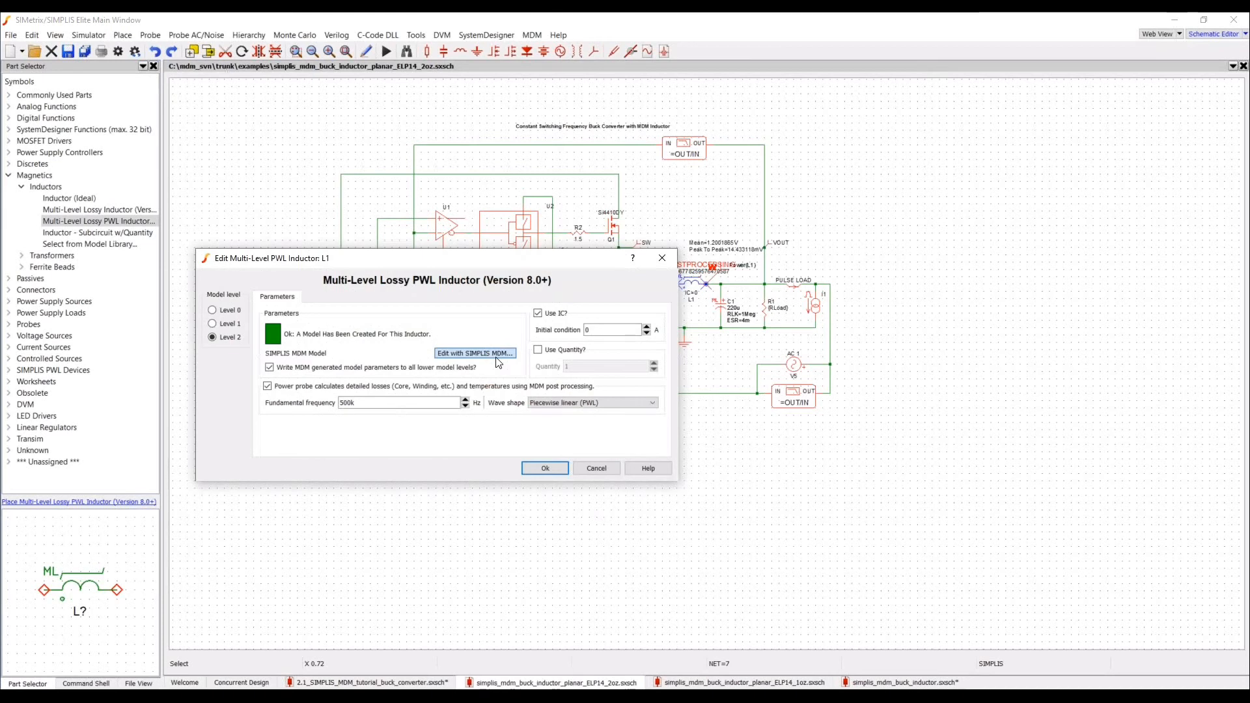
click(496, 357)
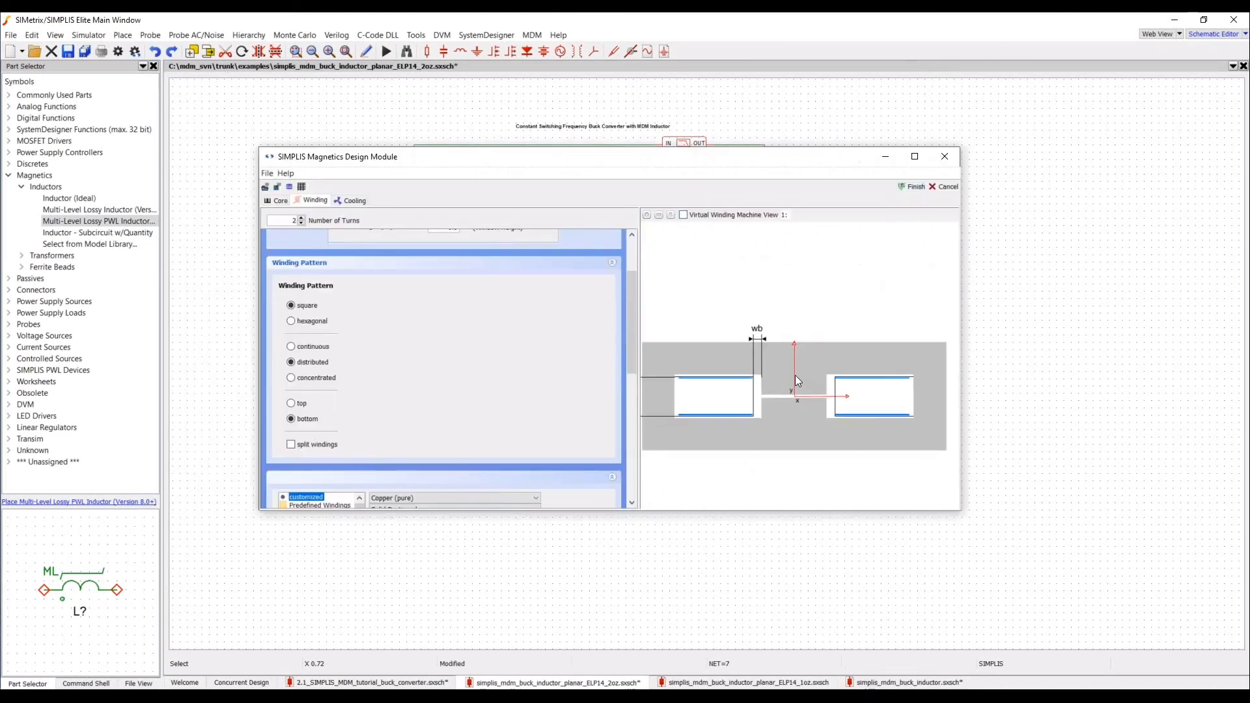
click(277, 201)
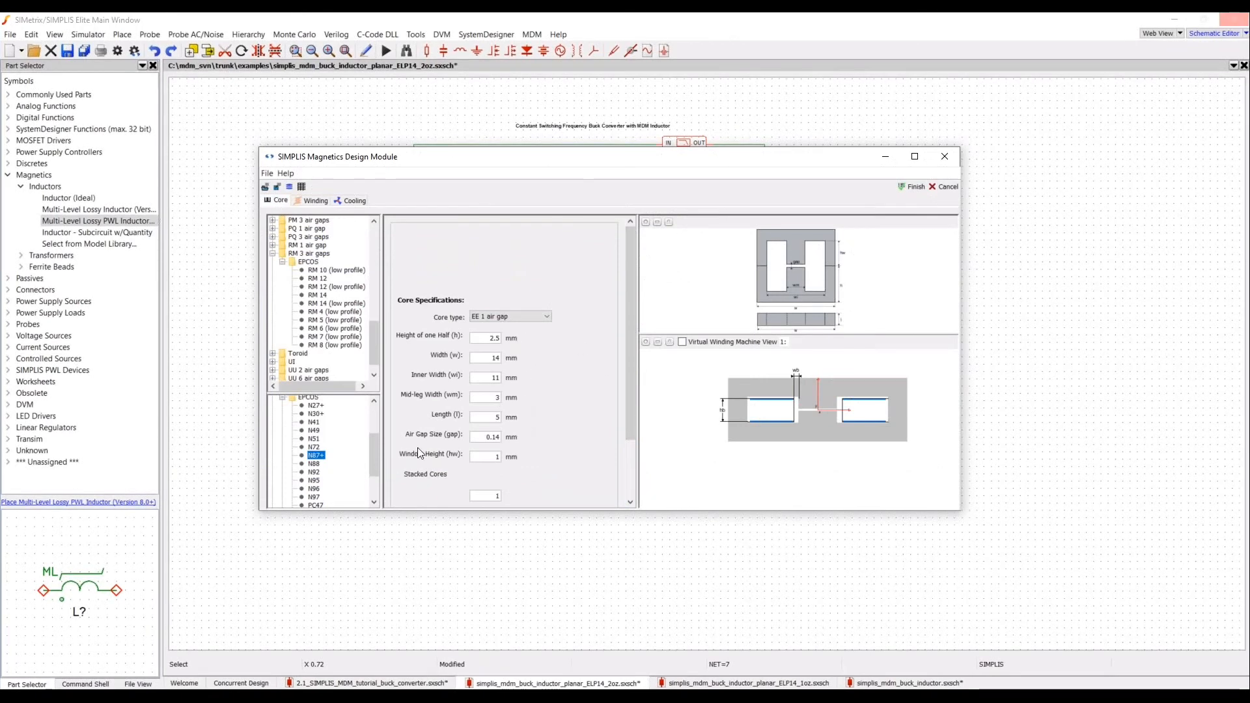
scroll(808, 421, up, 1)
scroll(808, 421, up, 1)
- Review the 2oz design's winding parameters, inspect the conductor layers in the core window up close, and finish the MDM editing
click(323, 202)
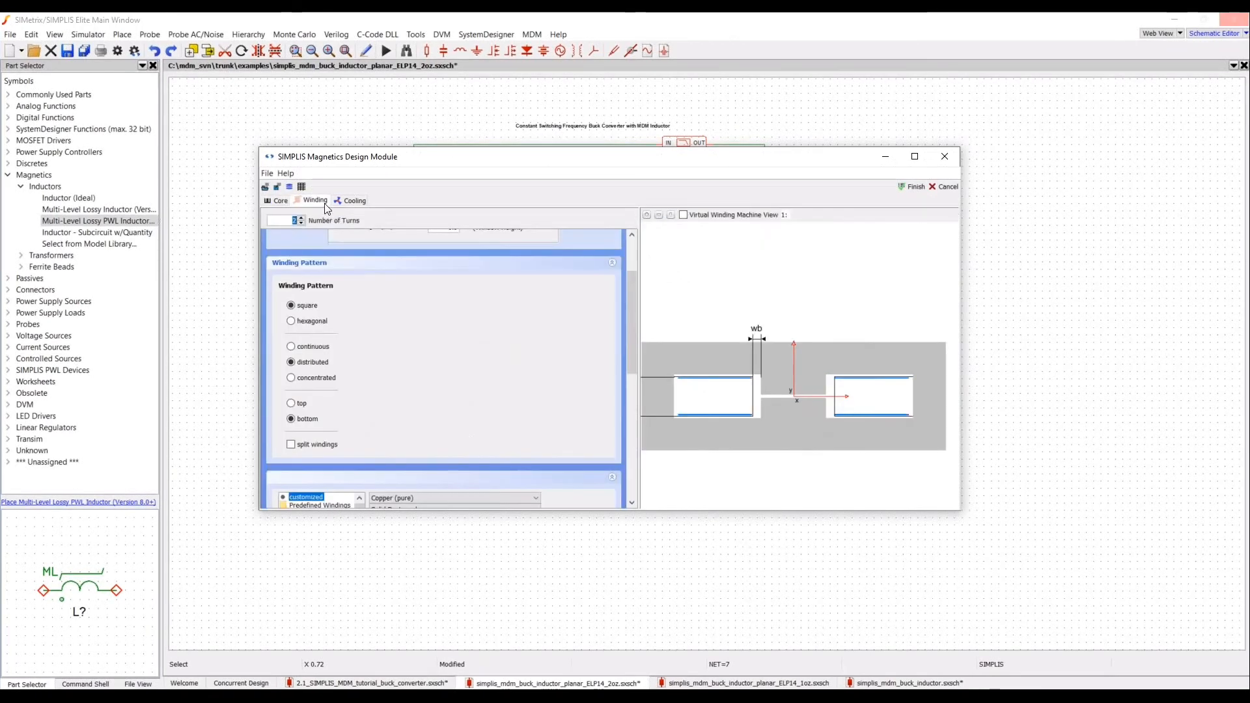
scroll(604, 331, down, 3)
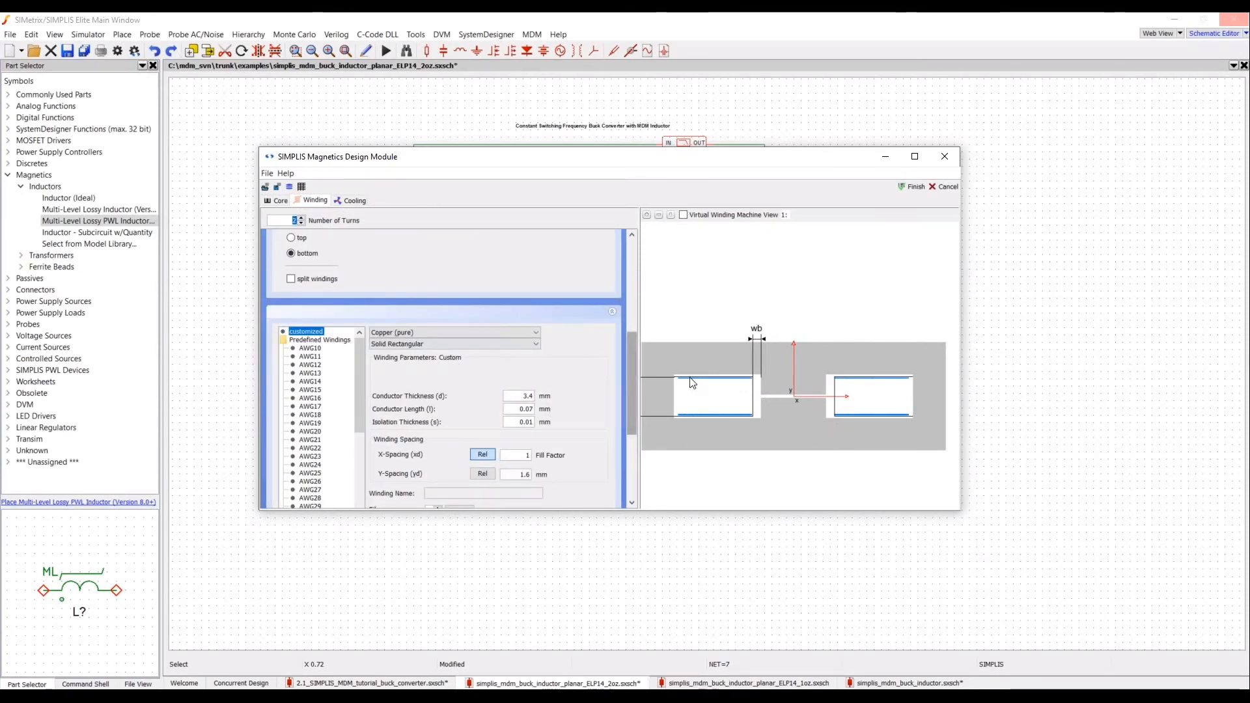
scroll(692, 383, up, 5)
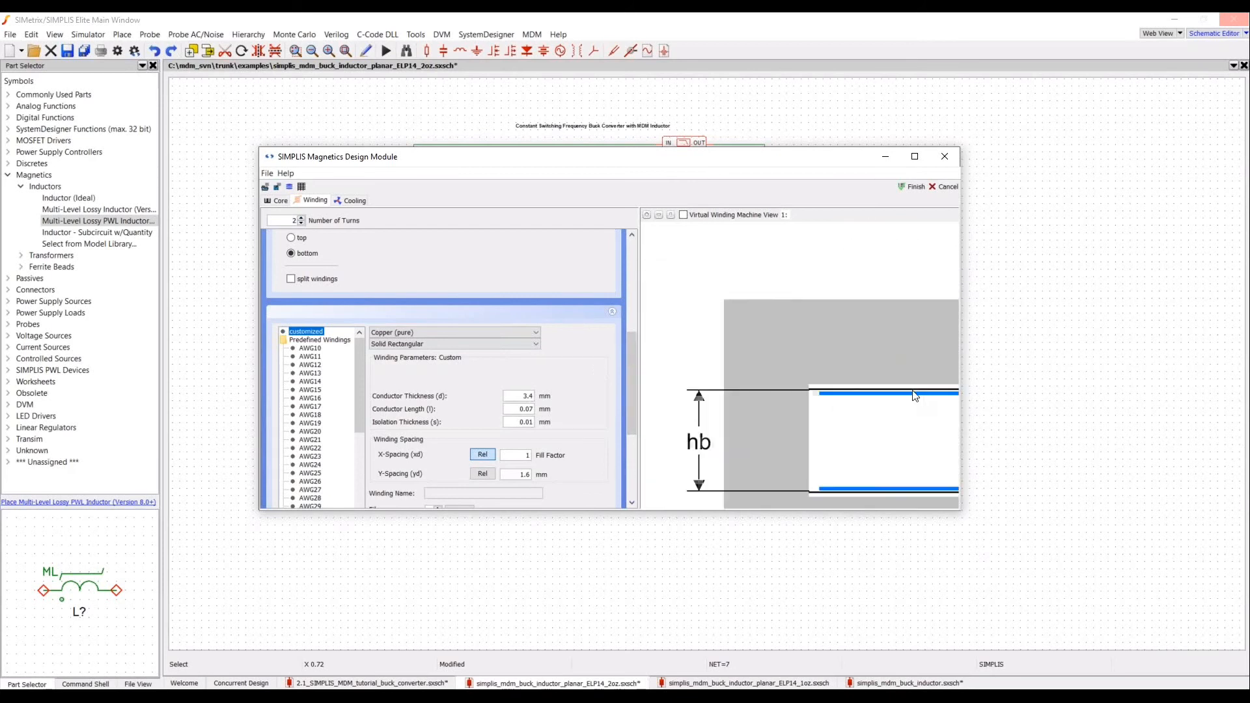
scroll(846, 395, up, 1)
drag(846, 399, 743, 377)
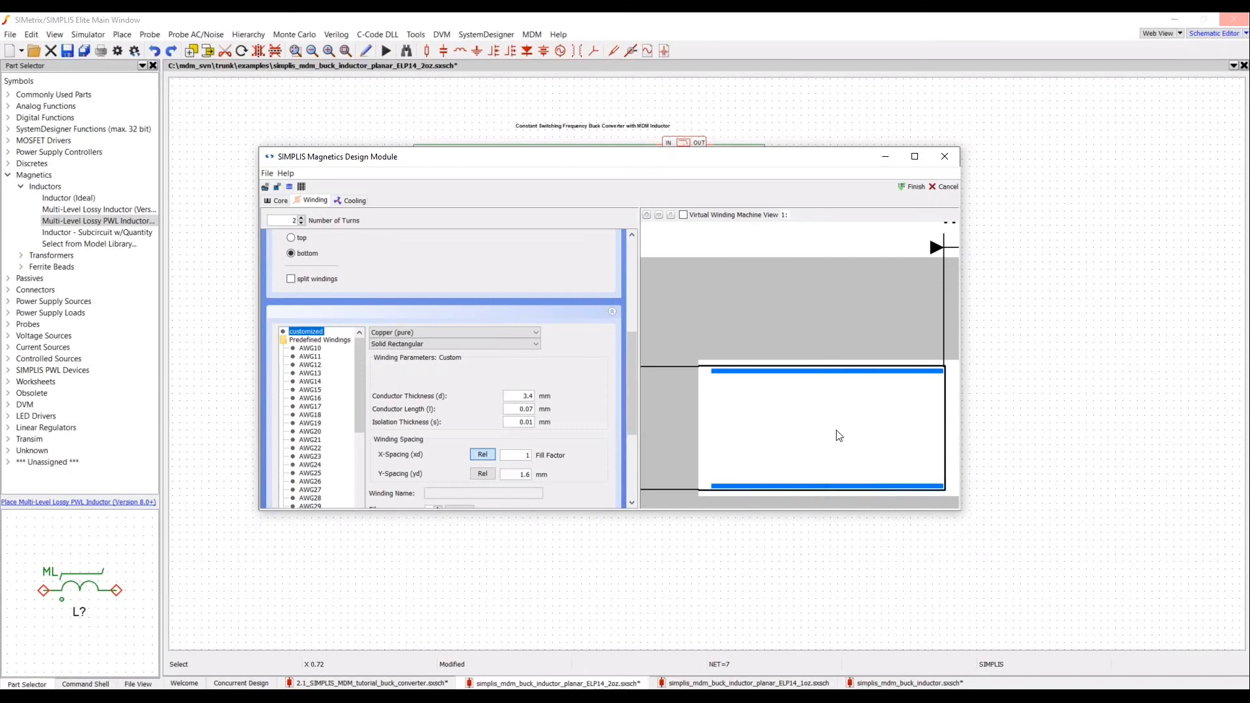
scroll(840, 435, down, 5)
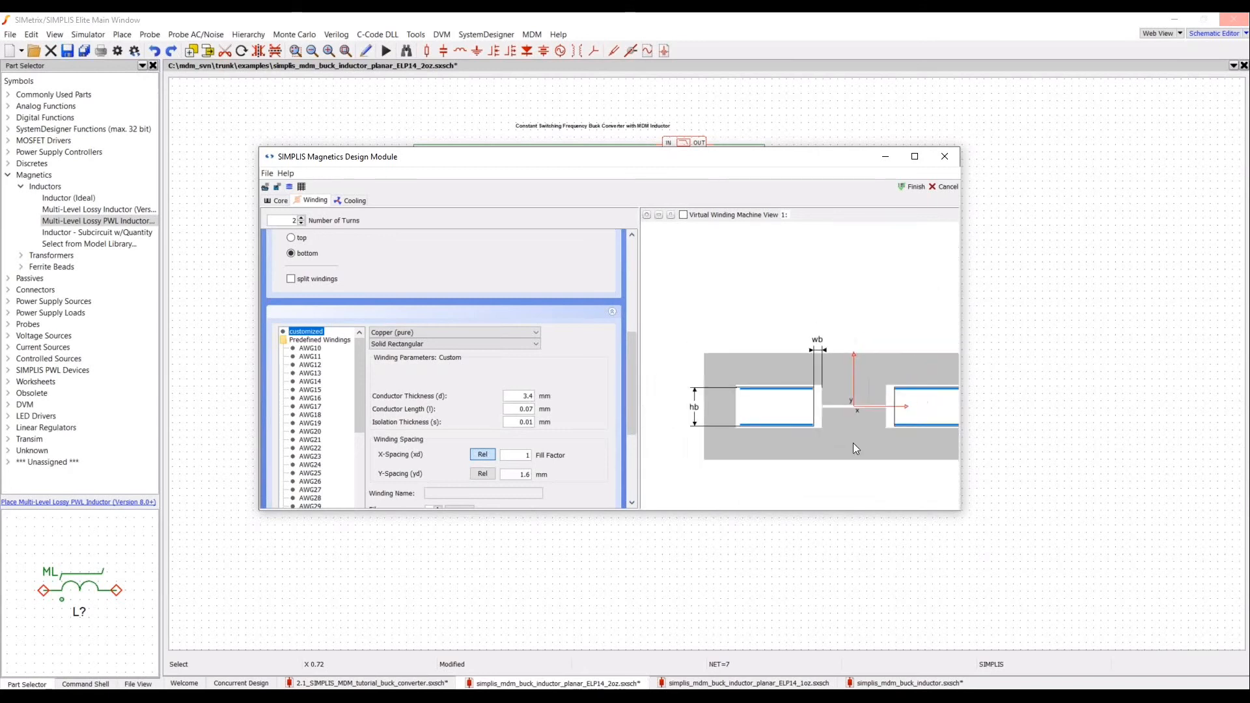
scroll(818, 433, down, 2)
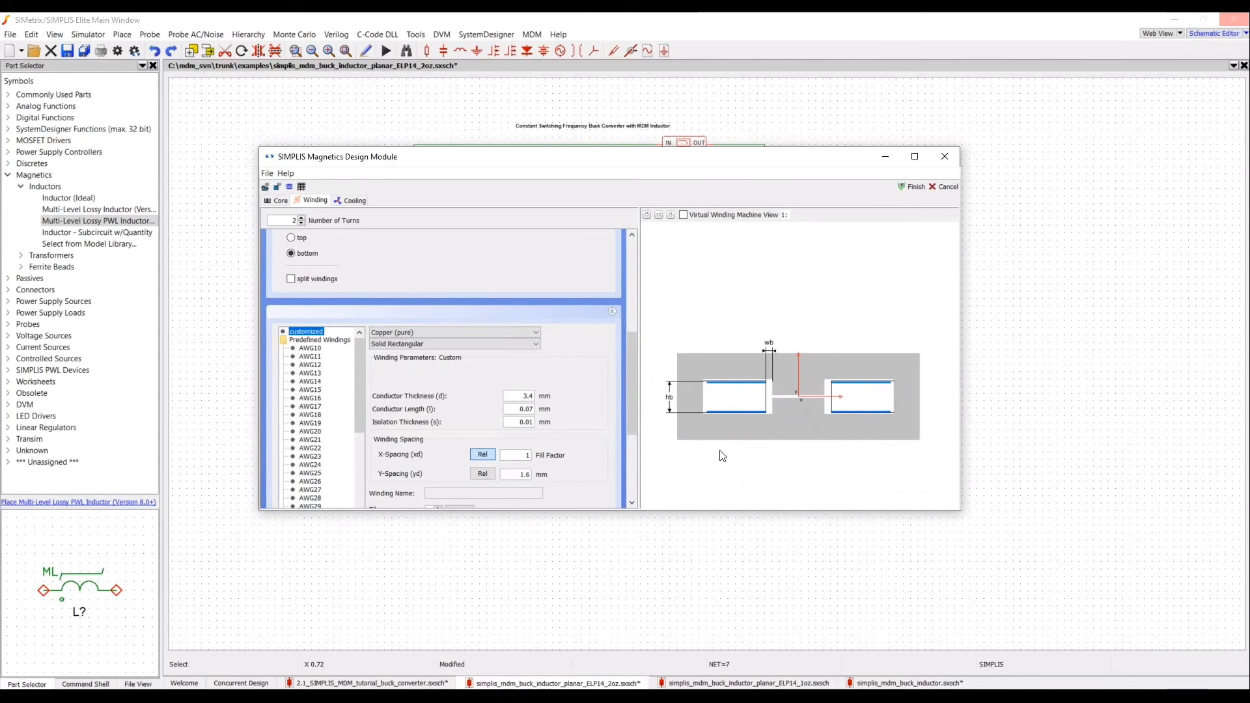
scroll(632, 348, down, 1)
click(914, 190)
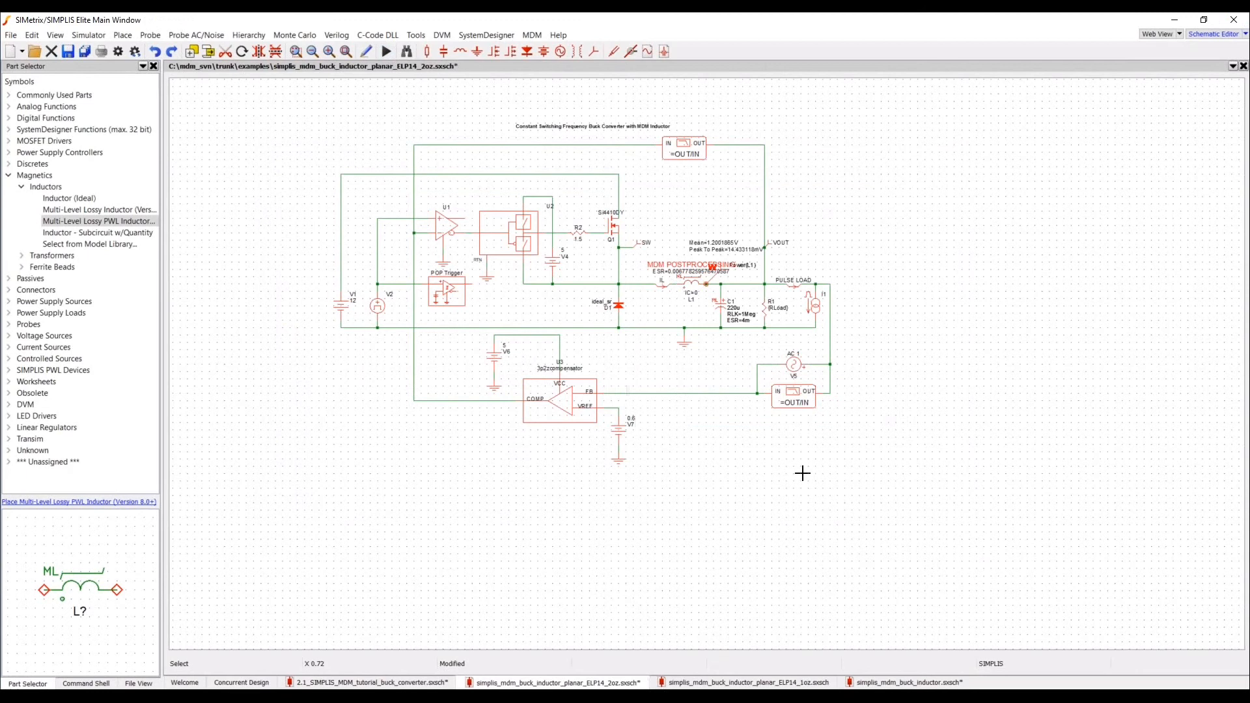
- Simulate the 2oz planar buck circuit and inspect how L1's losses are distributed across its windings near the air gap
key(F9)
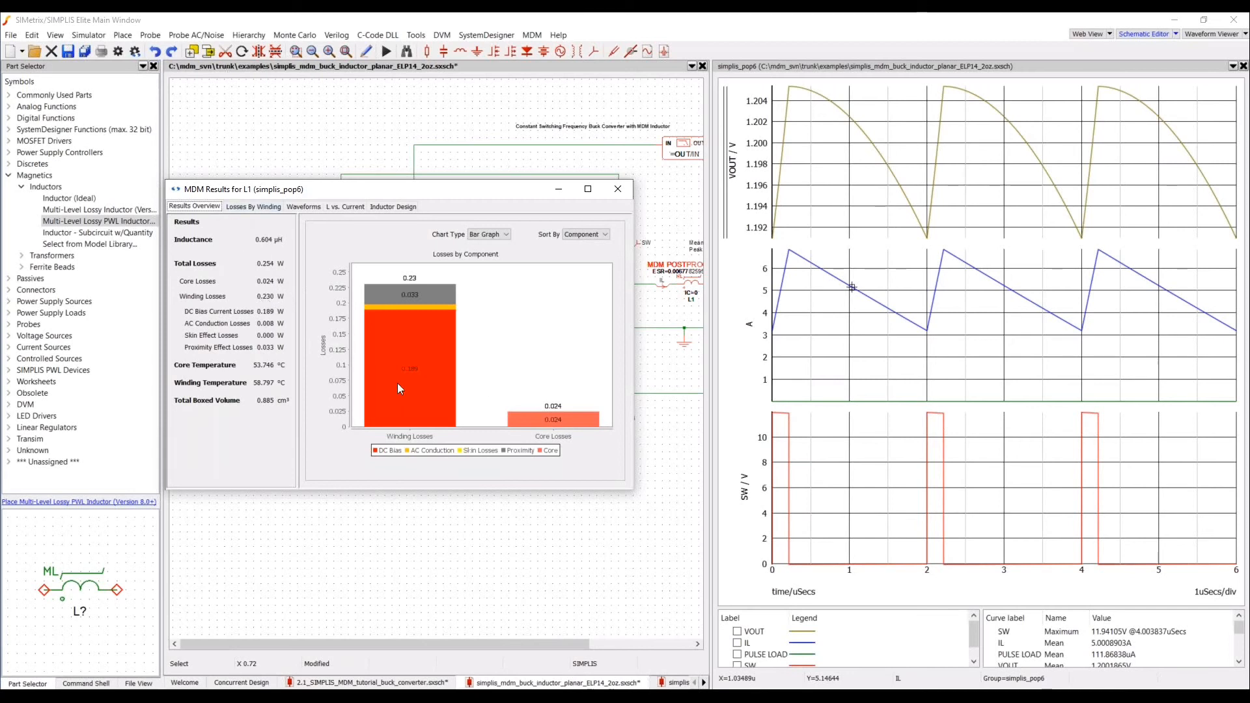
mouse_move(398, 385)
click(253, 207)
scroll(314, 369, up, 5)
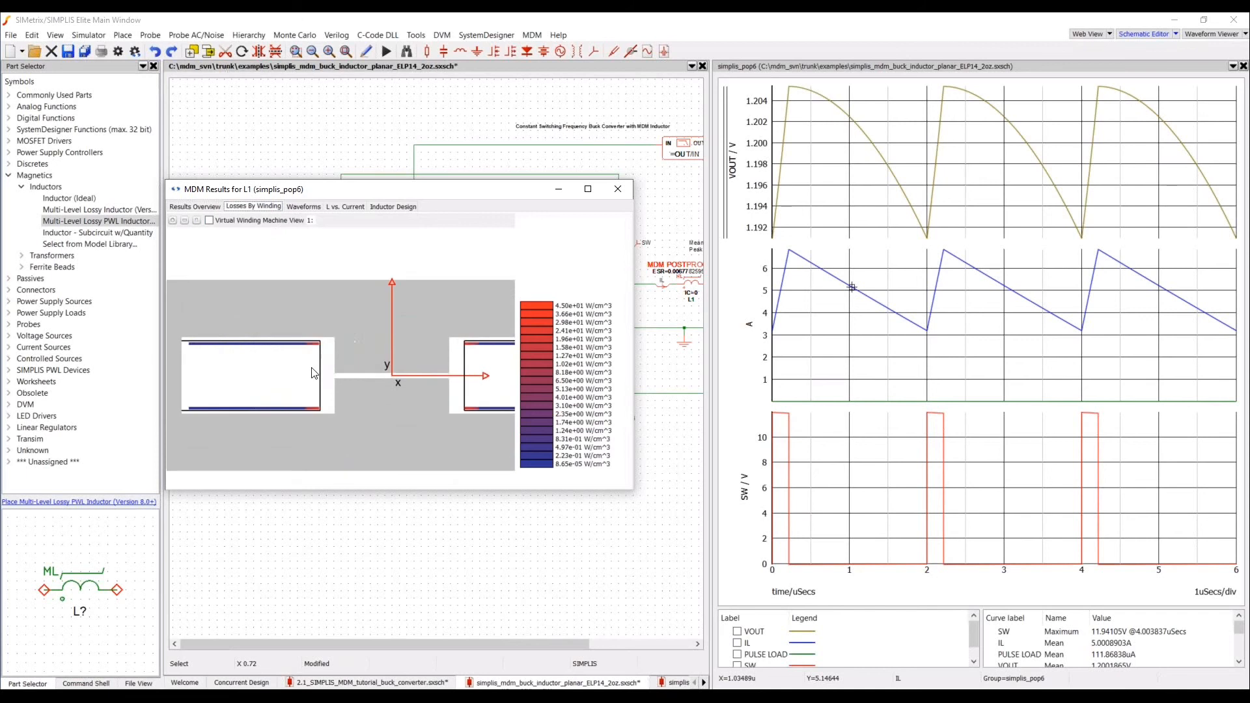
scroll(313, 364, up, 2)
drag(313, 364, 384, 357)
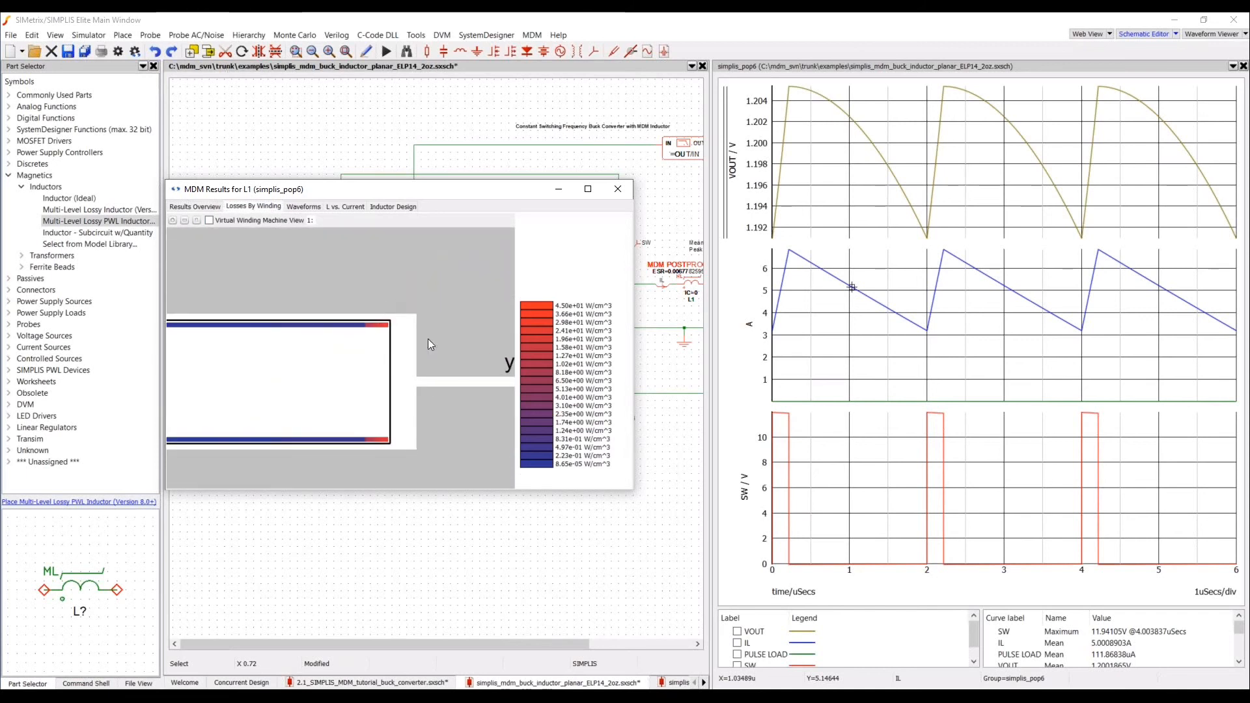
scroll(364, 365, down, 5)
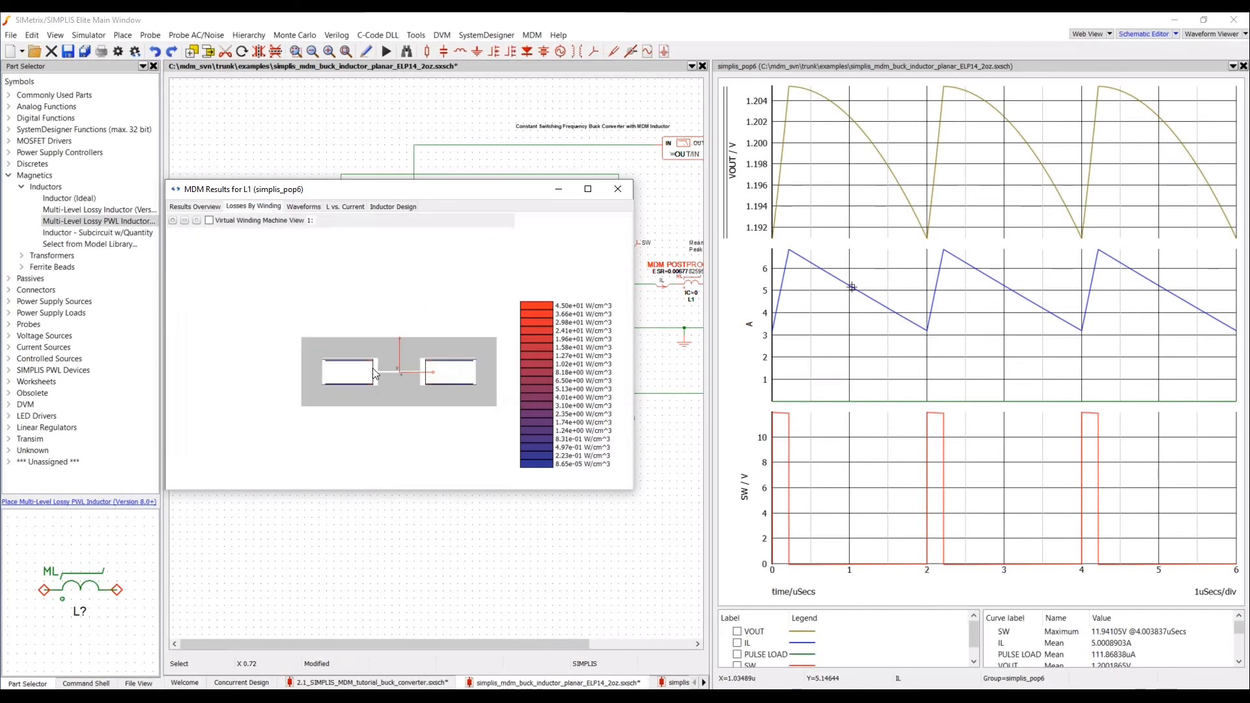
- Return to L1's loss overview by component and move the MDM results window aside
click(210, 207)
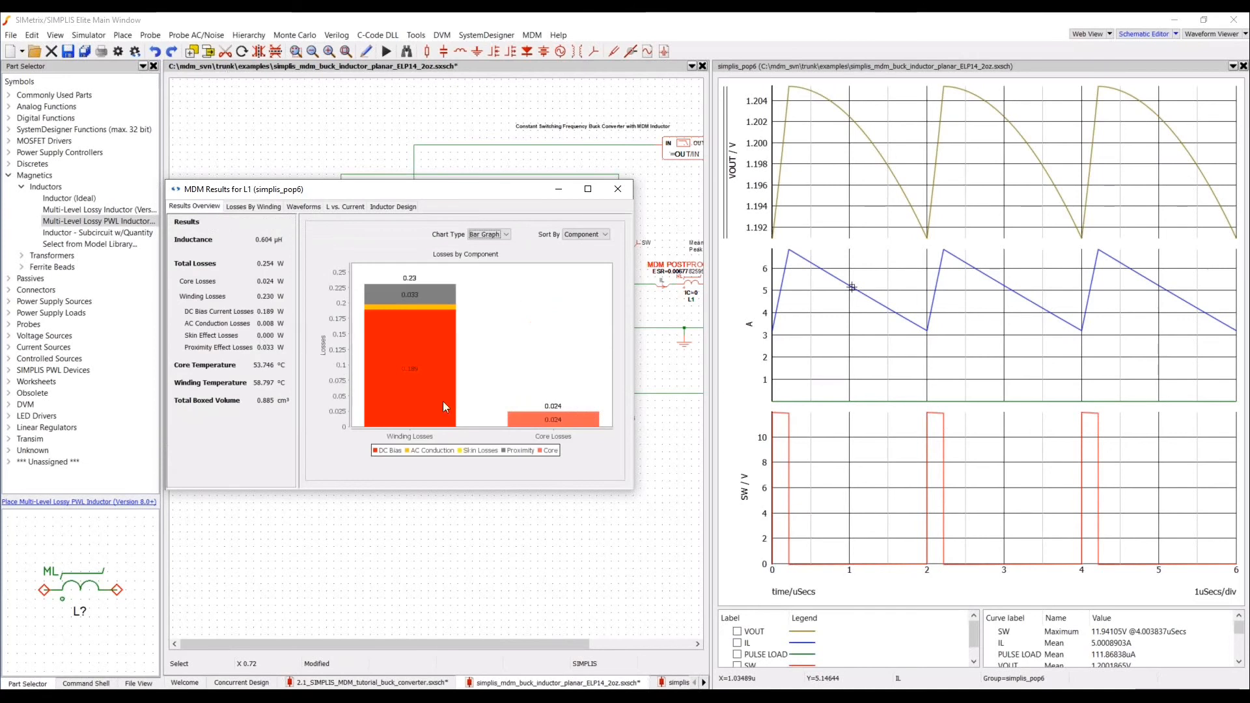
mouse_move(444, 404)
drag(512, 195, 430, 222)
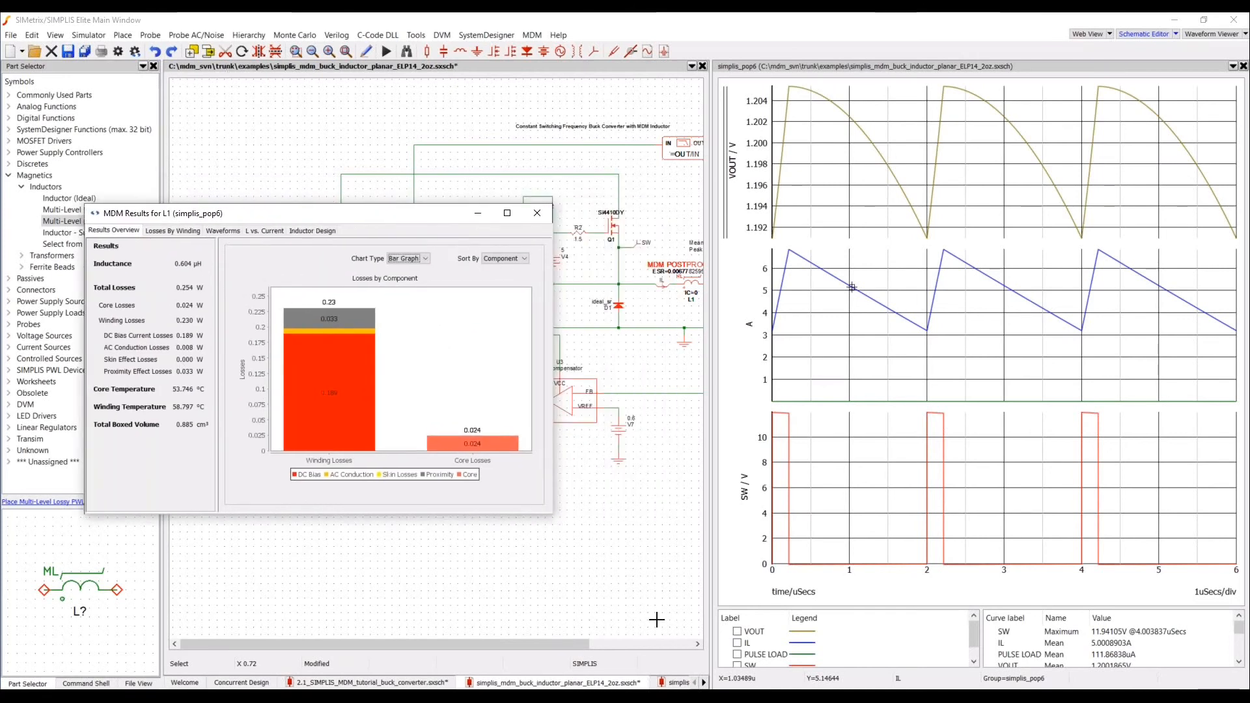
- Switch to the simplis_mdm_buck_inductor_planar_ELP14_1oz schematic and open its inductor L1 in SIMPLIS MDM
click(705, 683)
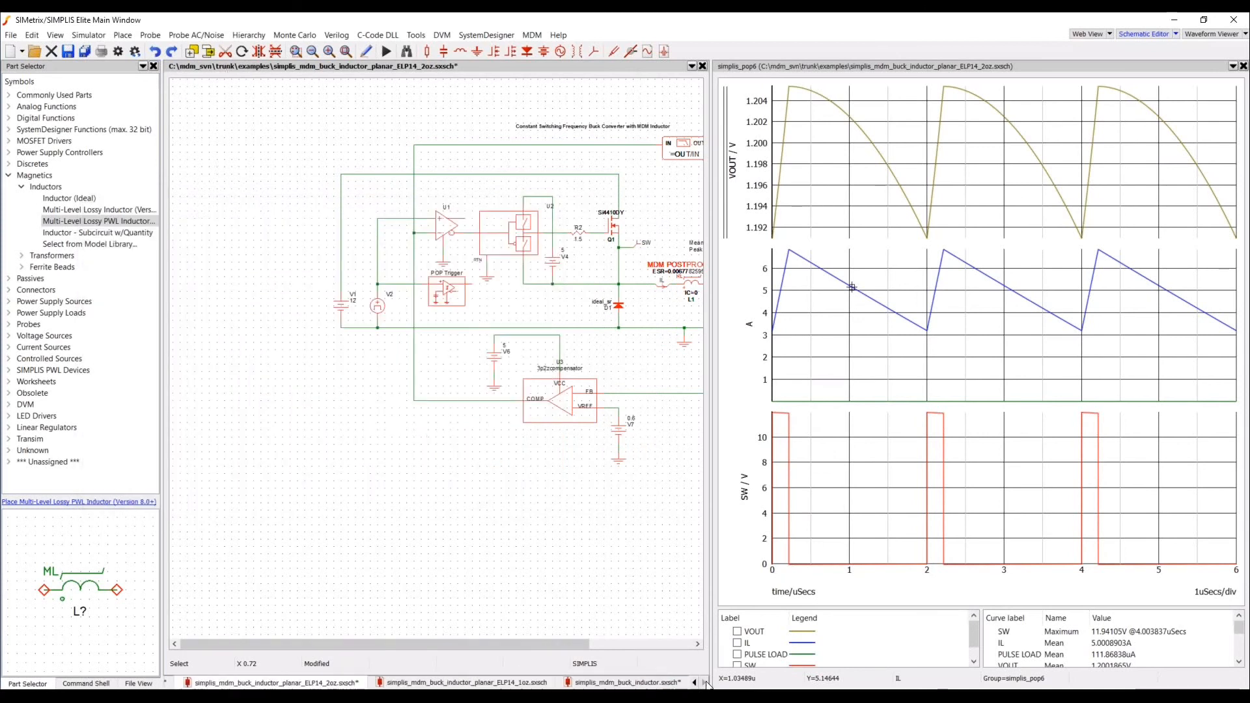
click(523, 684)
drag(586, 644, 690, 643)
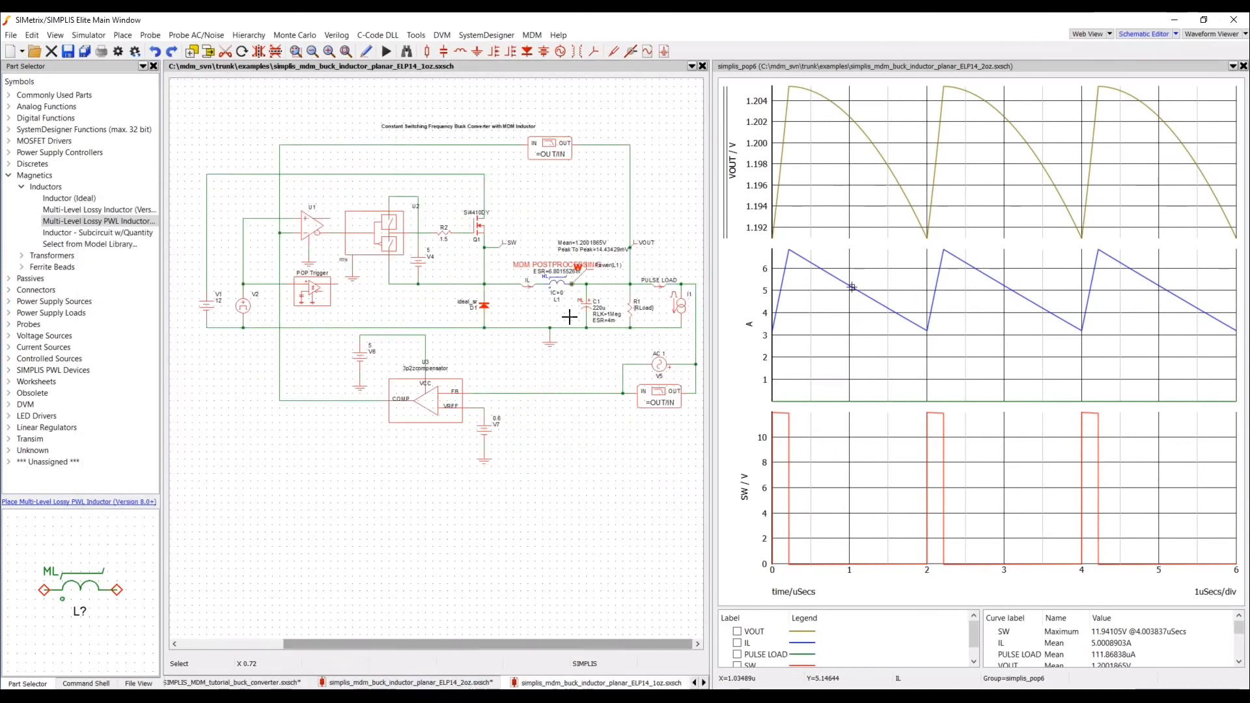
double_click(558, 283)
click(496, 356)
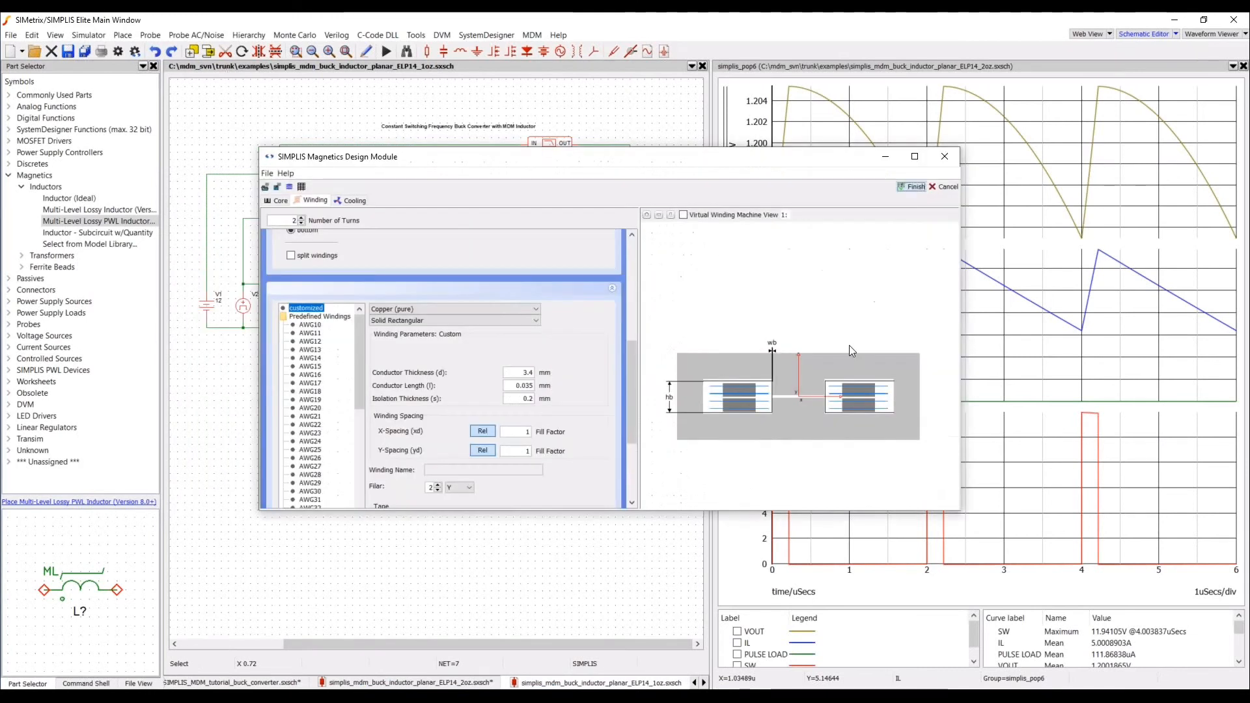
- Examine the 1oz design's winding layers in the core window and its conductor dimensions, spacing and filar settings
scroll(821, 369, up, 3)
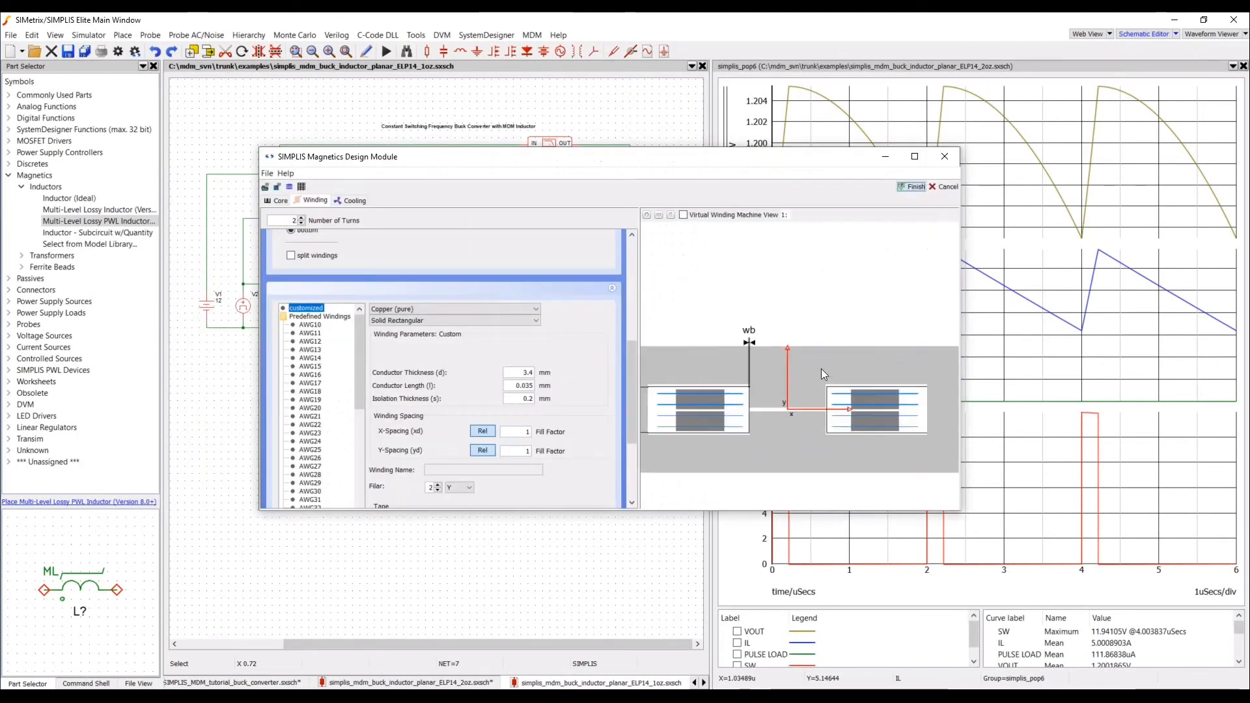
drag(817, 421, 846, 405)
scroll(846, 404, down, 1)
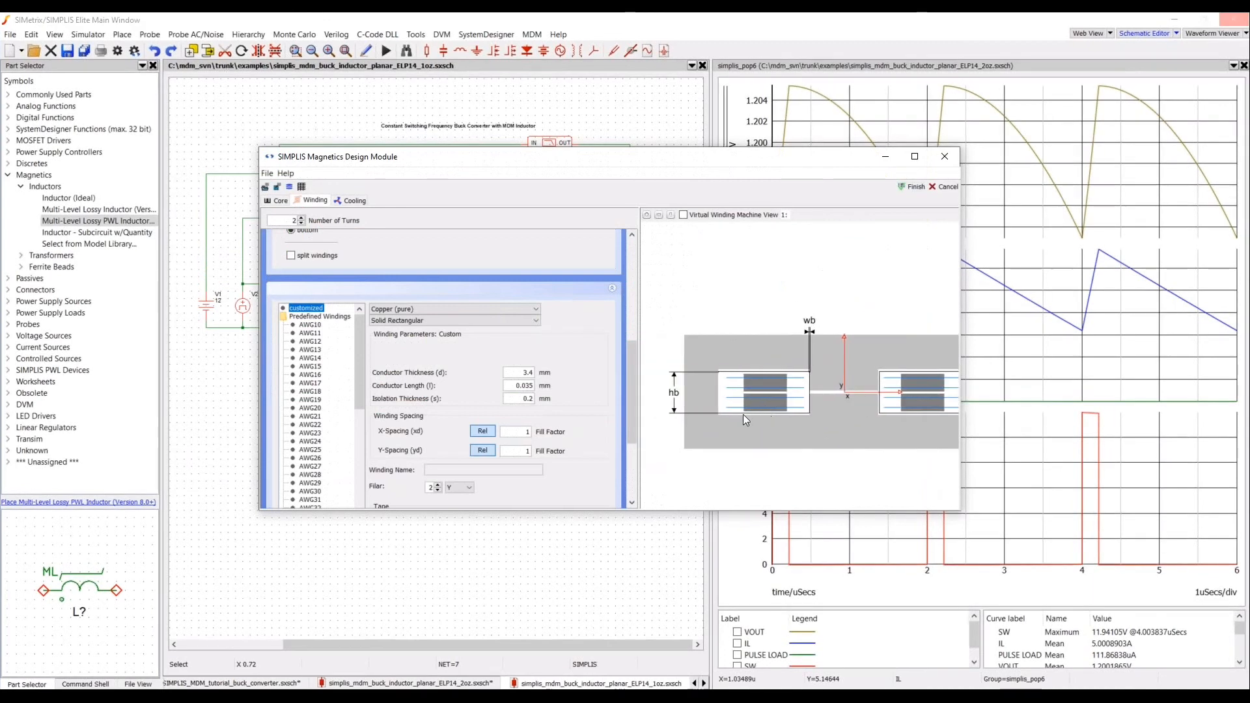
scroll(577, 393, down, 3)
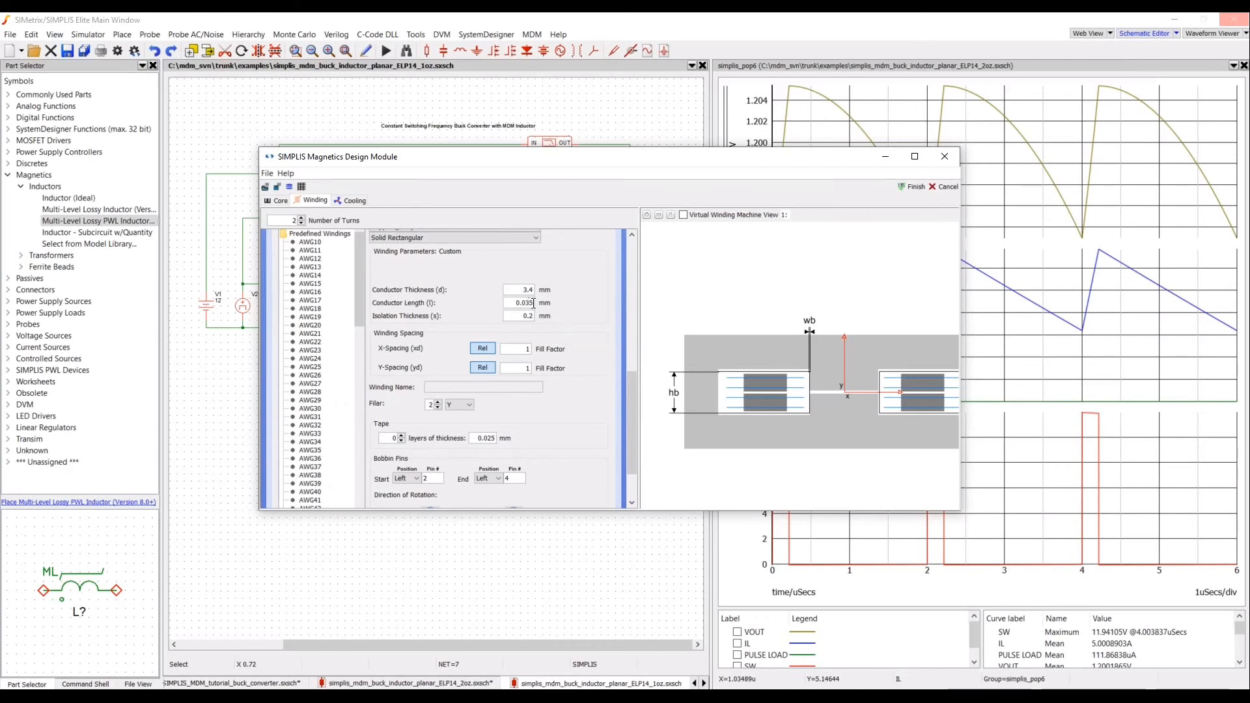
scroll(820, 433, up, 5)
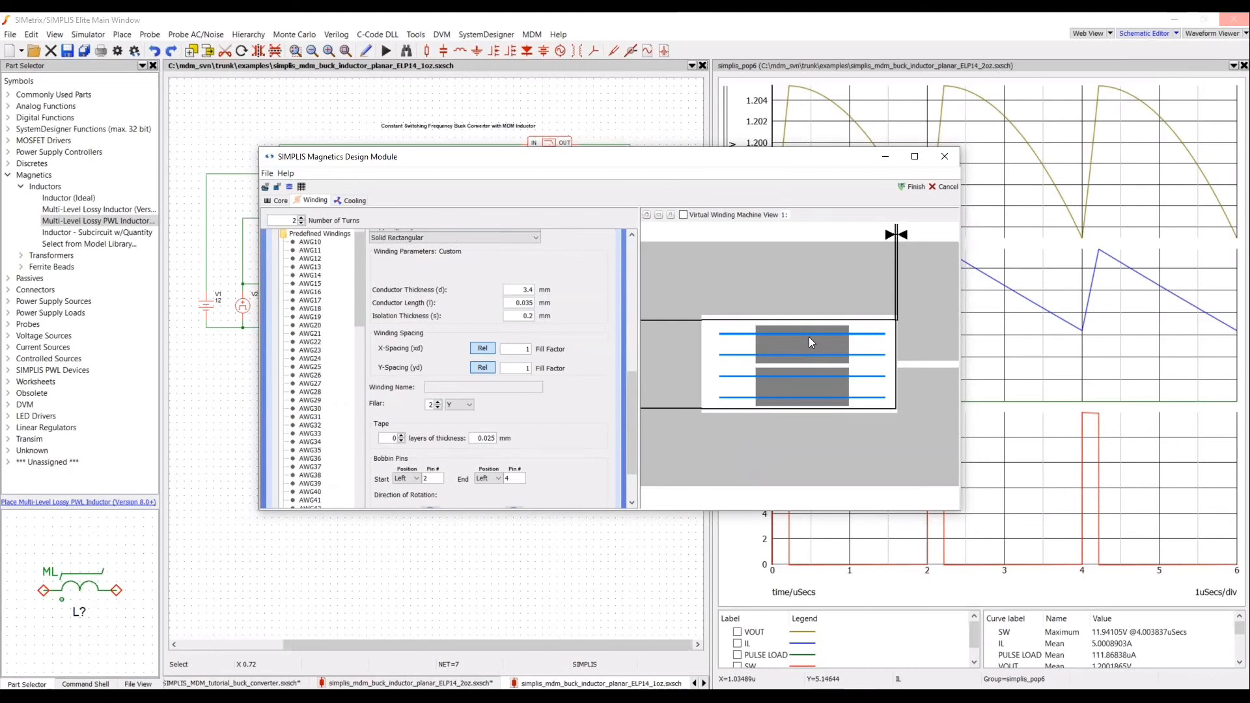
scroll(779, 354, down, 3)
scroll(784, 384, down, 2)
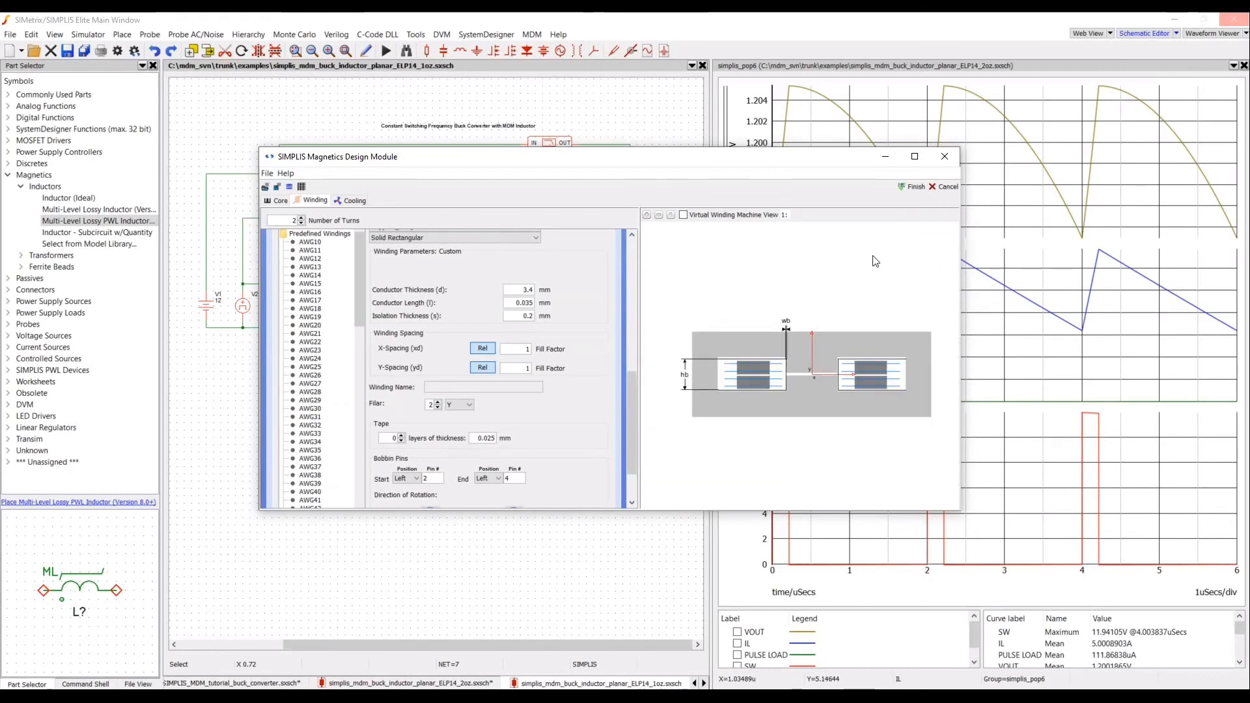
- Finish the 1oz inductor design, simulate the circuit, and place the 2oz L1 results window beside the 1oz results
click(913, 195)
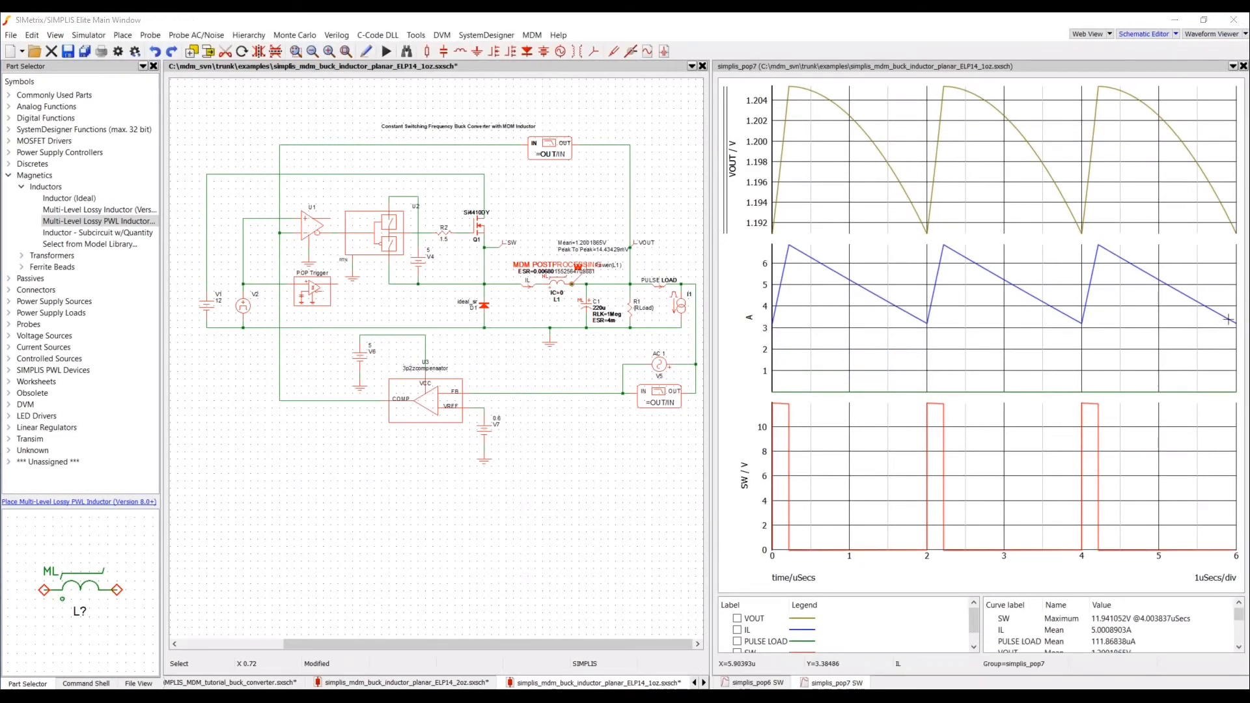
mouse_move(449, 685)
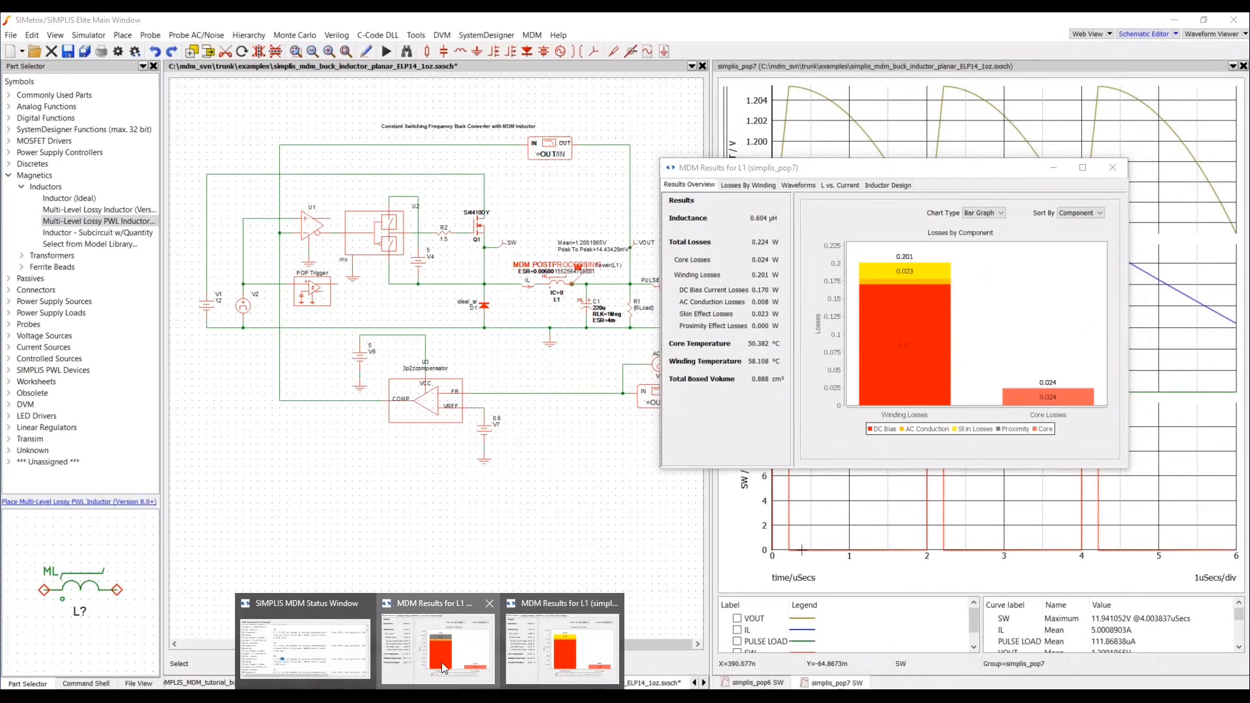
click(441, 662)
drag(298, 218, 320, 168)
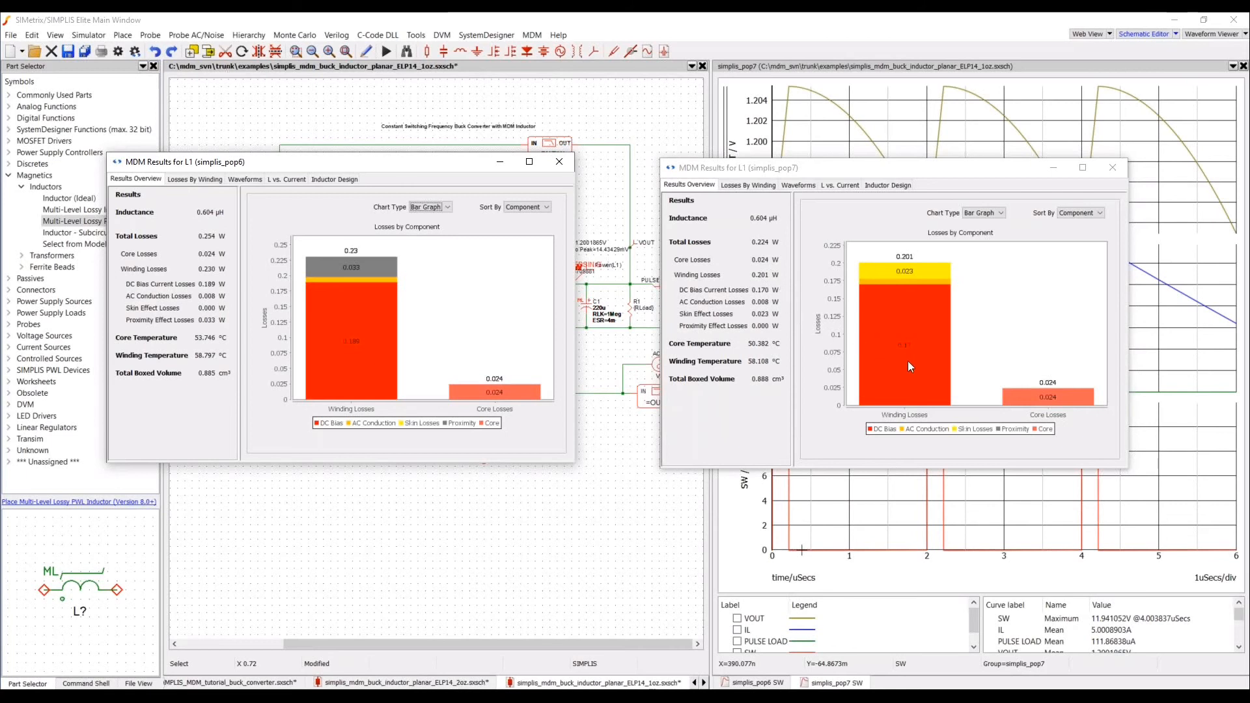
- Inspect how the 1oz L1's losses are distributed across its winding layers and return to its loss overview
click(750, 184)
drag(812, 338, 882, 334)
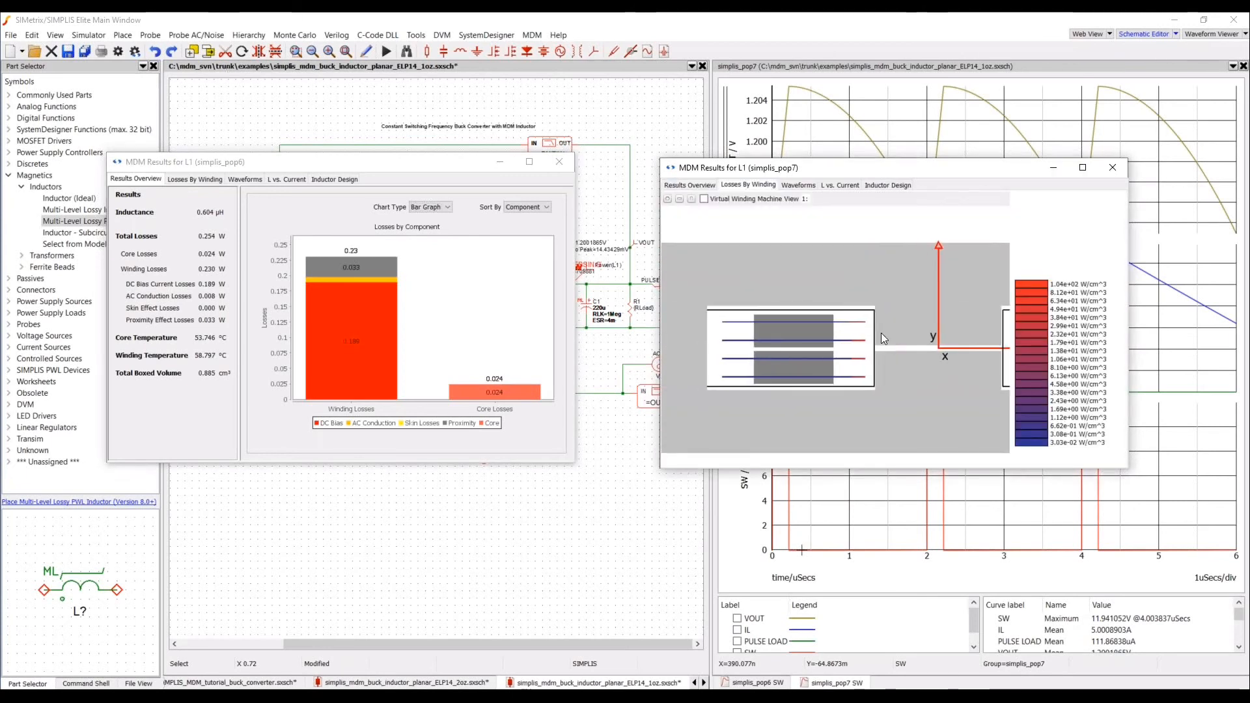
scroll(883, 335, up, 2)
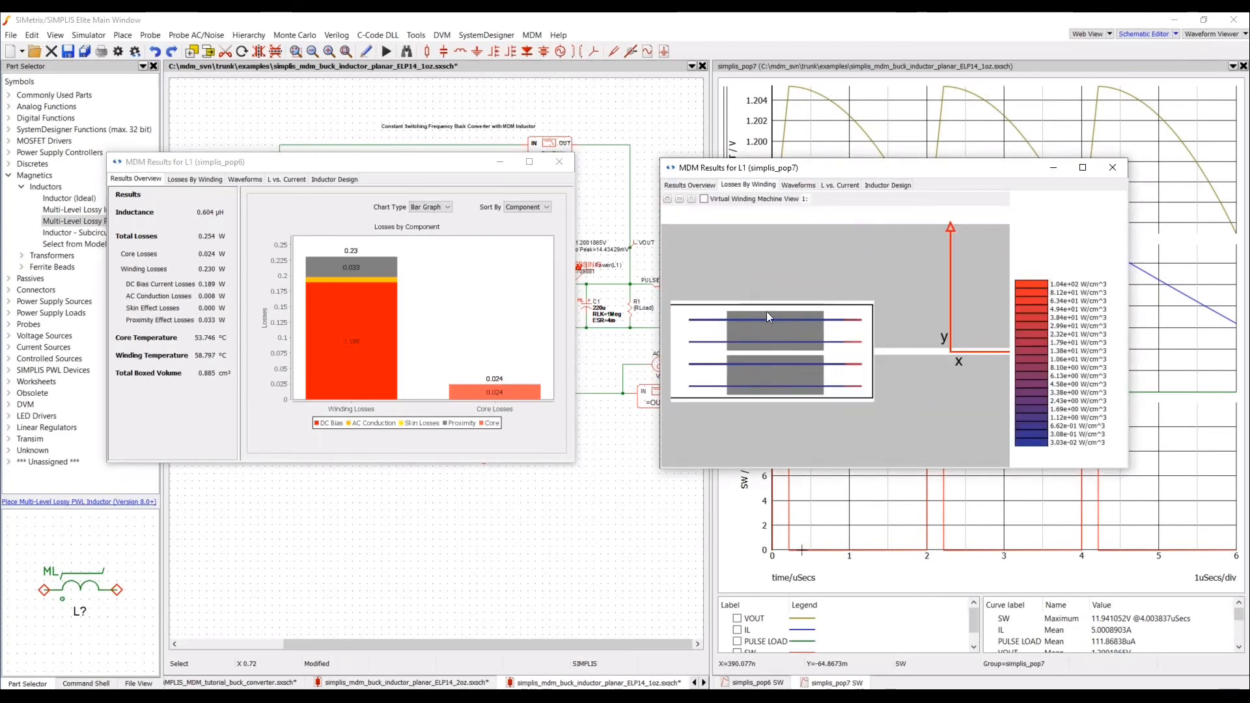
click(713, 185)
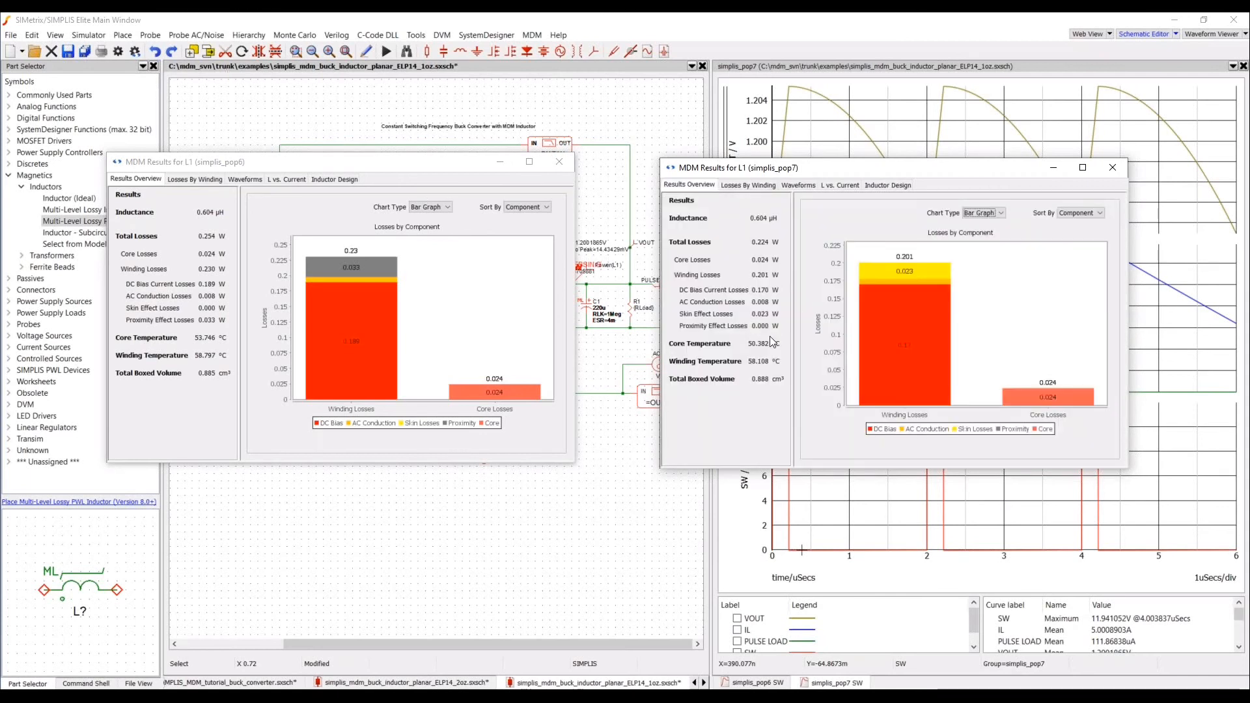
click(761, 185)
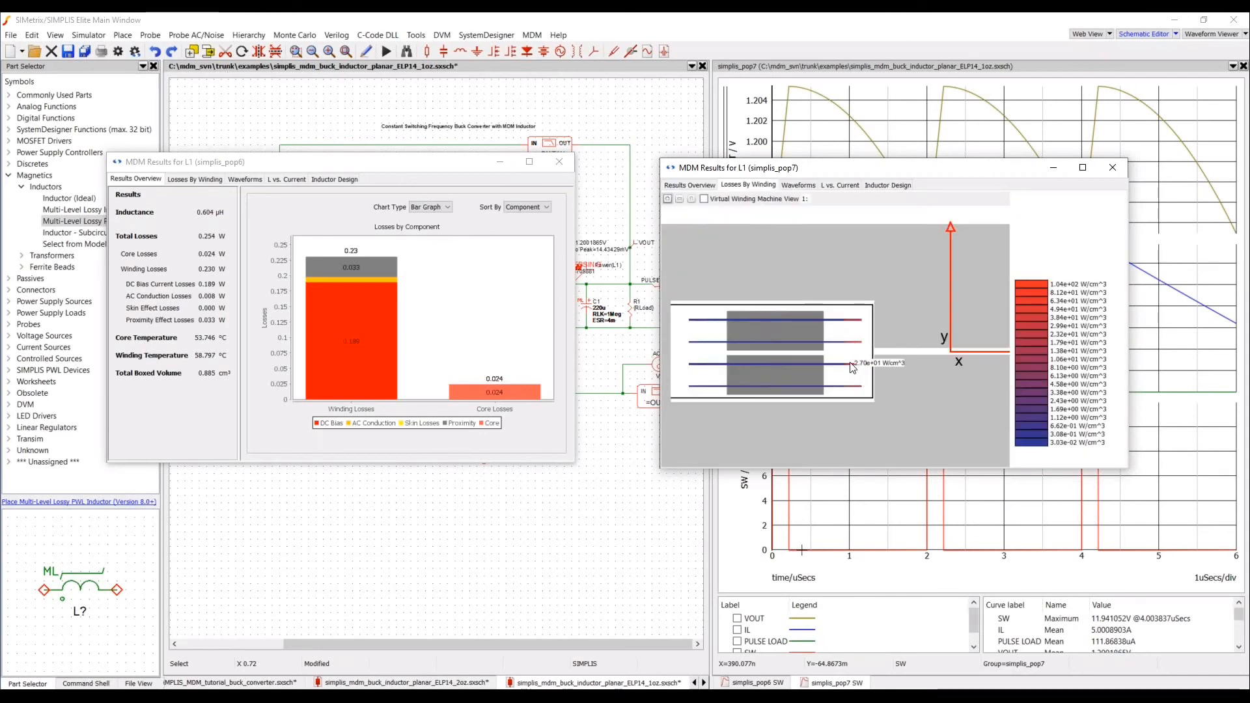
click(705, 185)
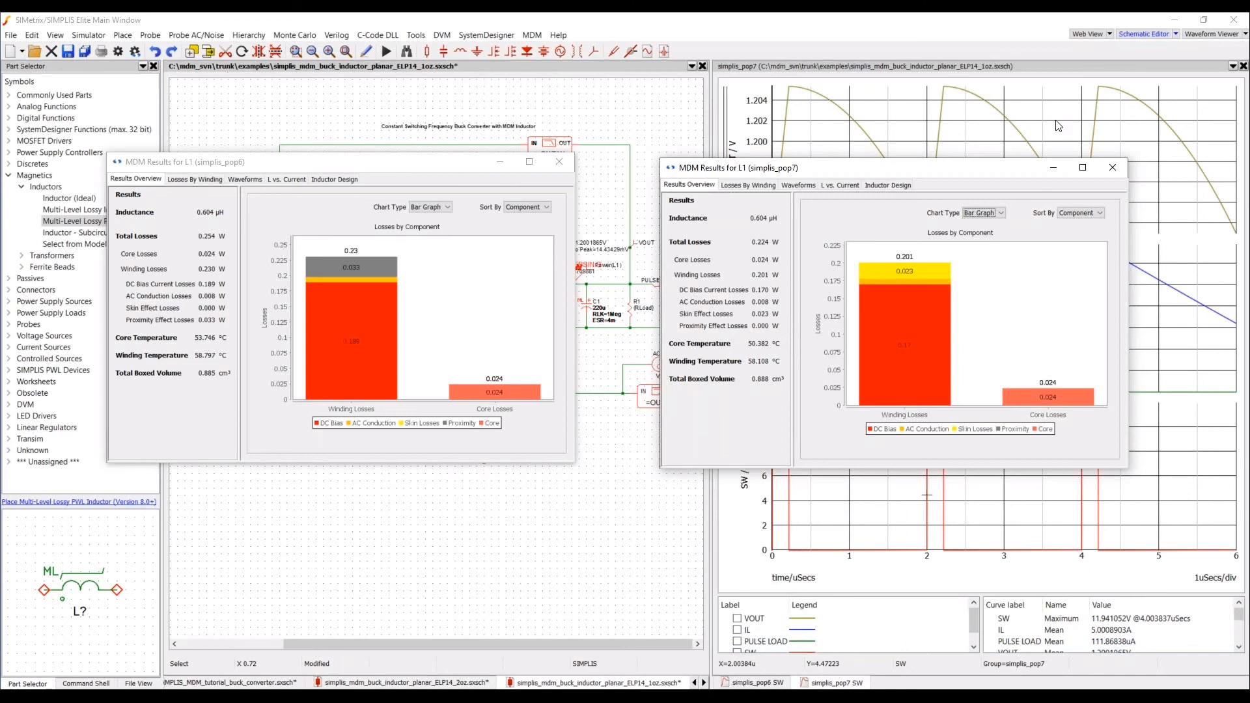
- Close the simplis_pop6 and simplis_pop7 waveform graphs and advance the webinar pages from Concurrent Design to Recap
click(1244, 68)
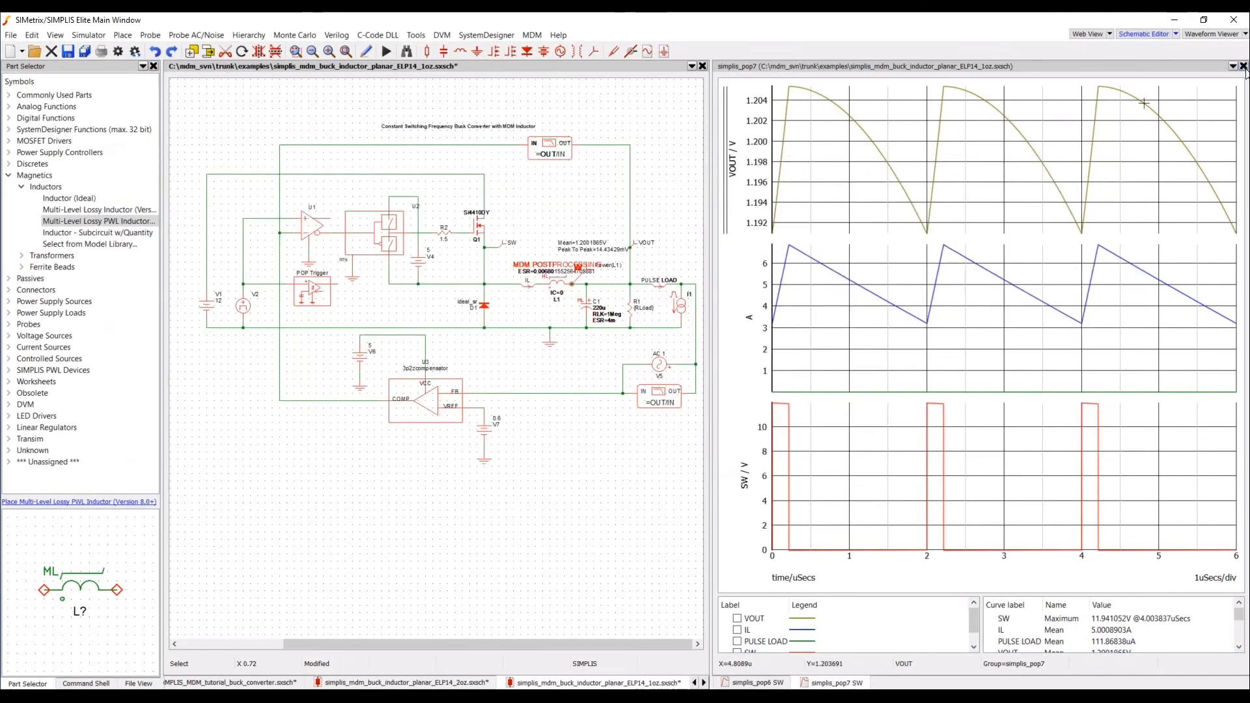
click(1244, 67)
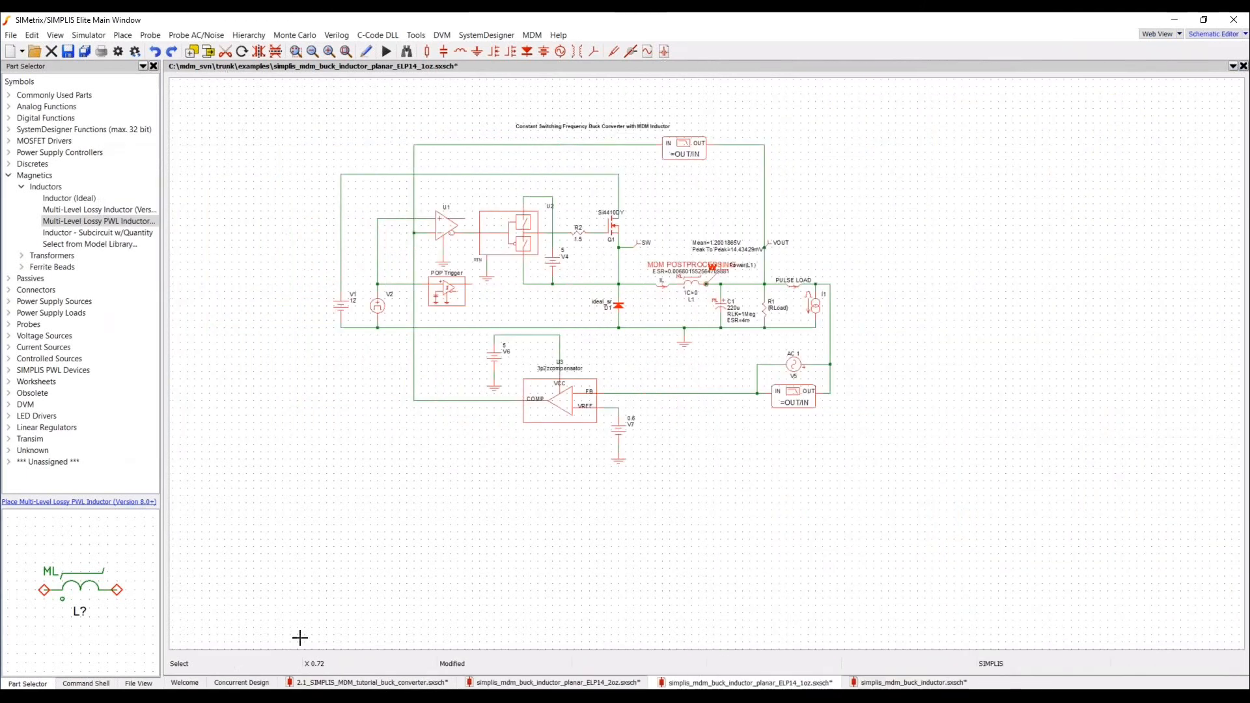
click(242, 683)
click(723, 604)
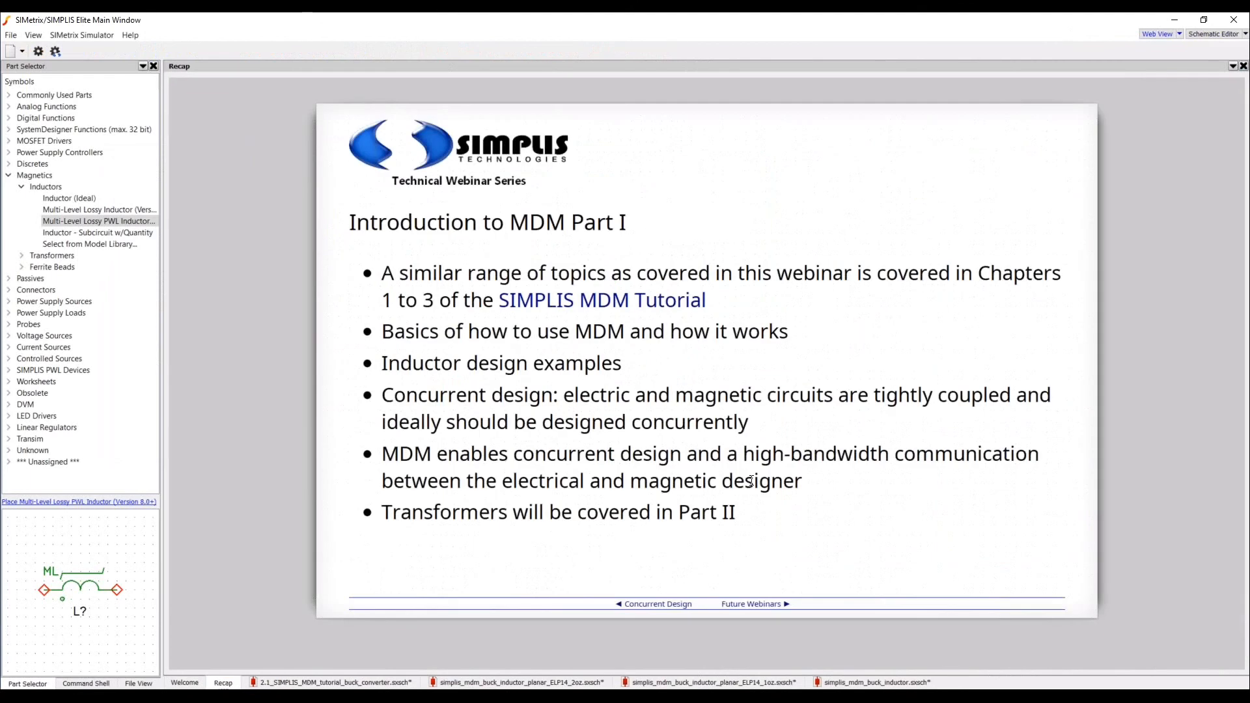
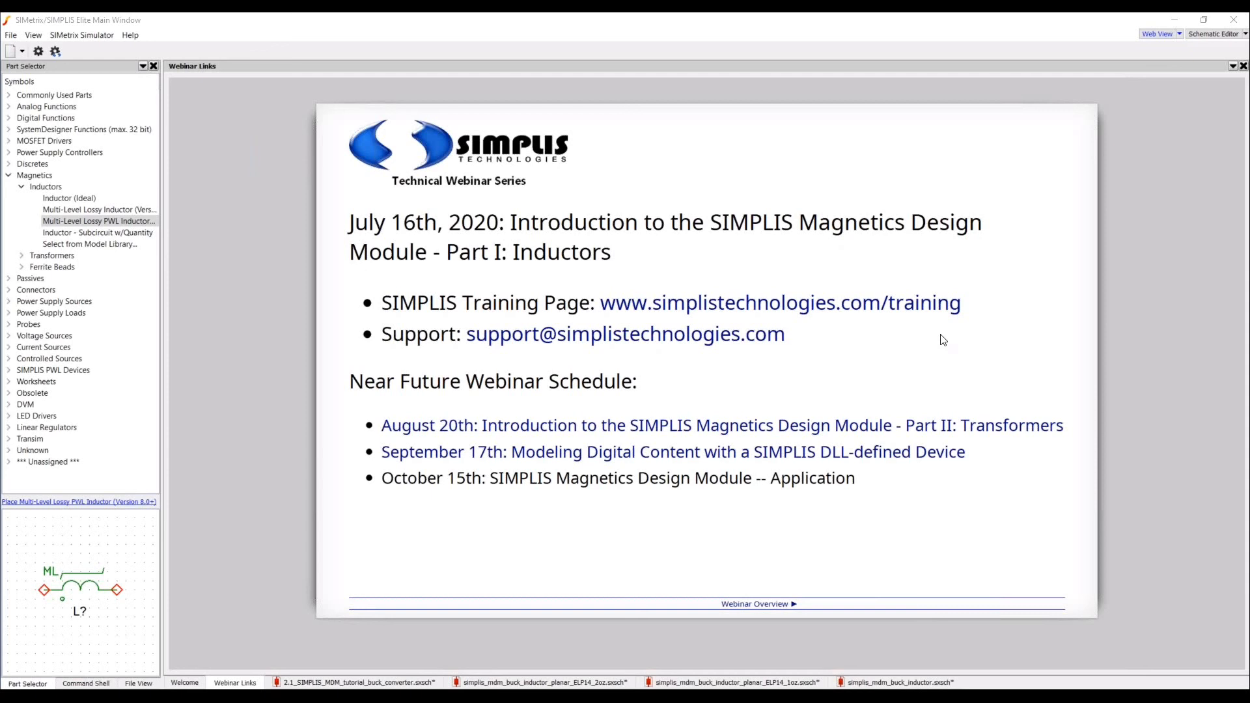
triple_click(974, 343)
click(987, 269)
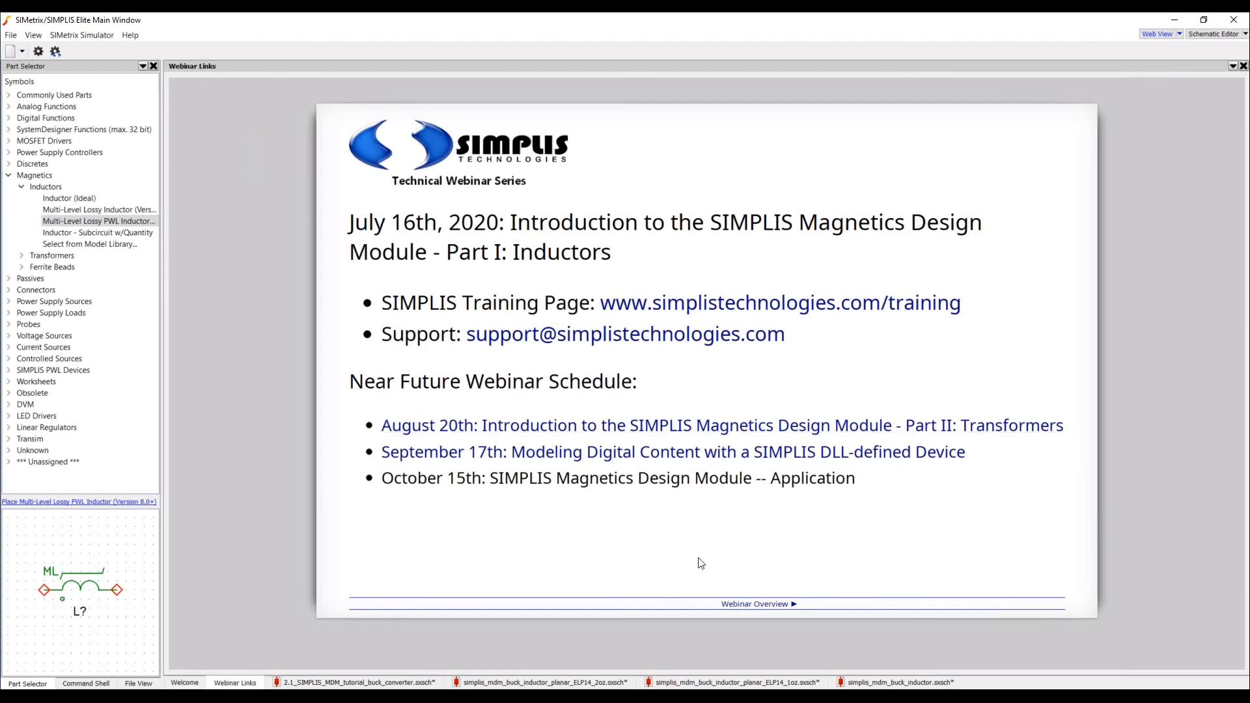
- Switch to the 2.1_SIMPLIS_MDM_tutorial_buck_converter schematic and open its inductor L1 in SIMPLIS MDM
click(410, 680)
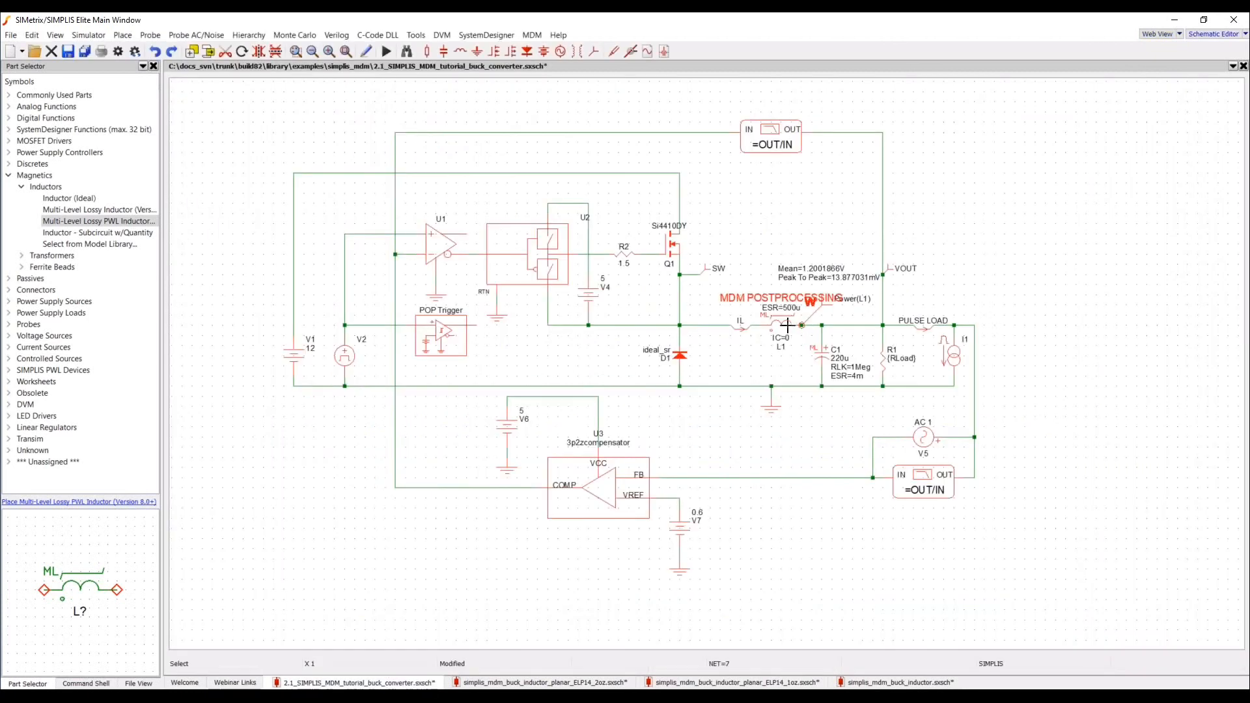
double_click(781, 324)
click(502, 356)
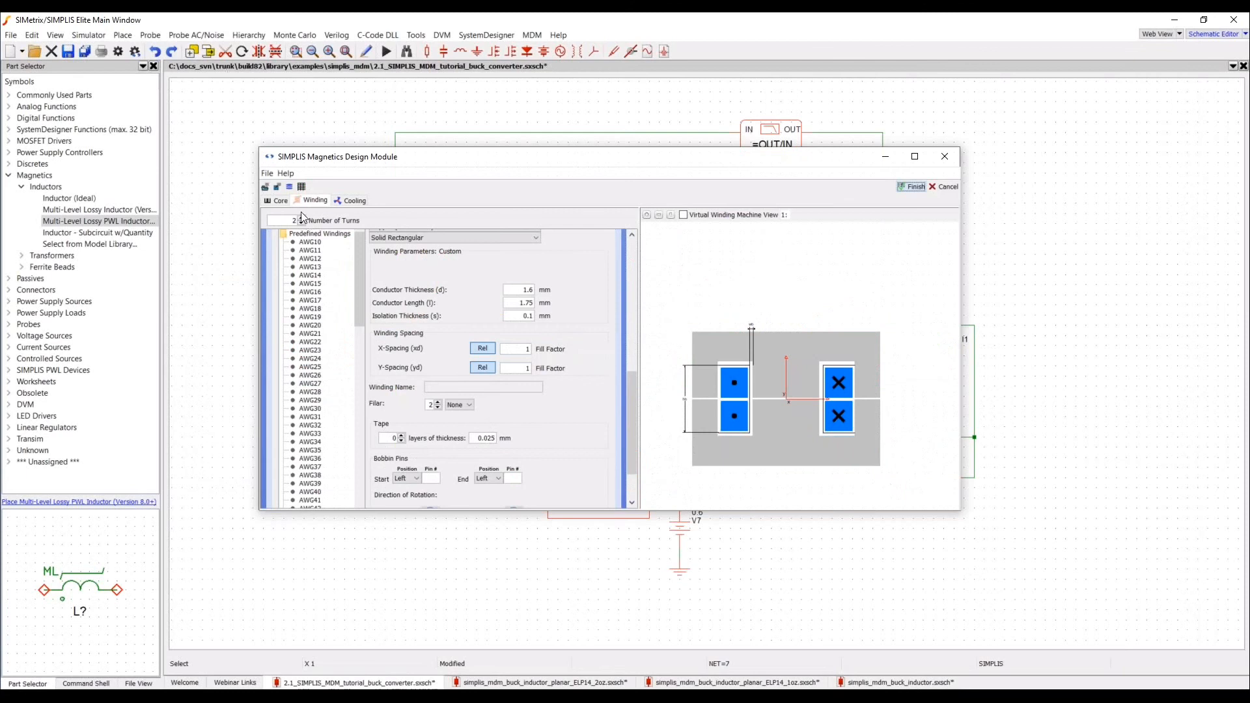
- Change L1's core to the EPCOS toroid R 15.0 × 10.4 × 5.3
click(276, 203)
scroll(363, 362, down, 2)
click(272, 336)
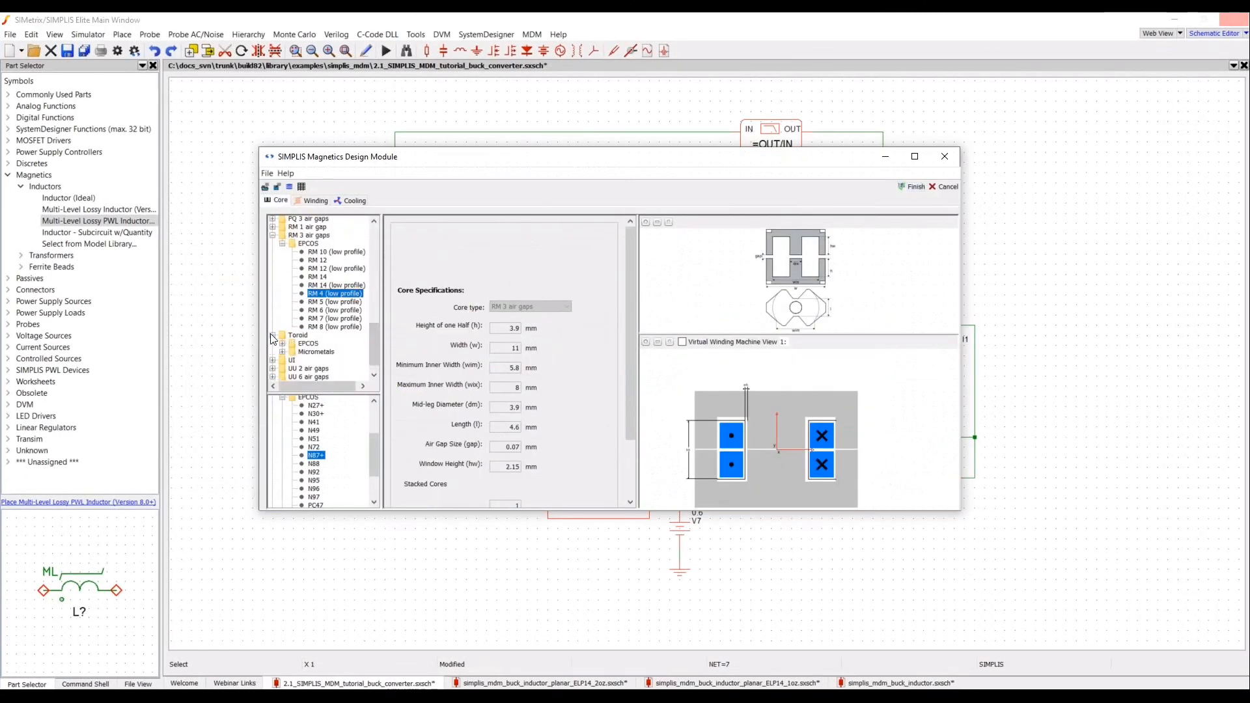
click(283, 343)
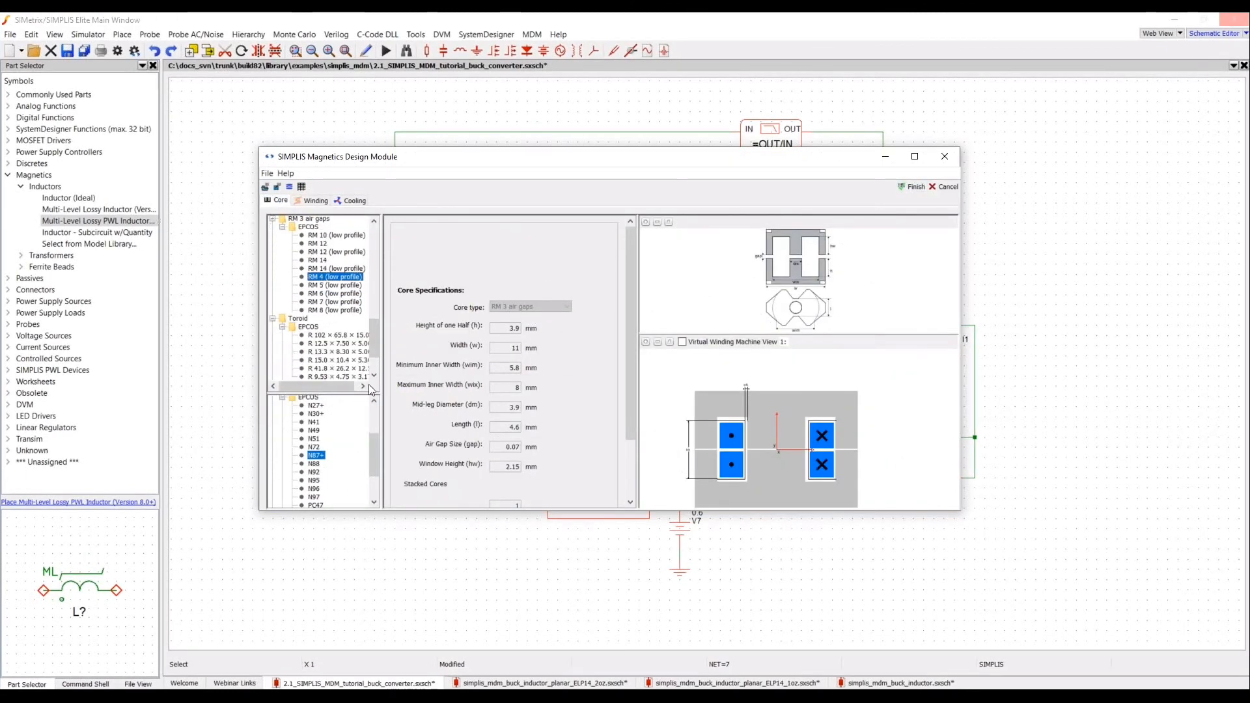
click(339, 360)
- Assign AWG19 copper wire to the toroid's winding and review its winding angle and spacing settings
click(315, 200)
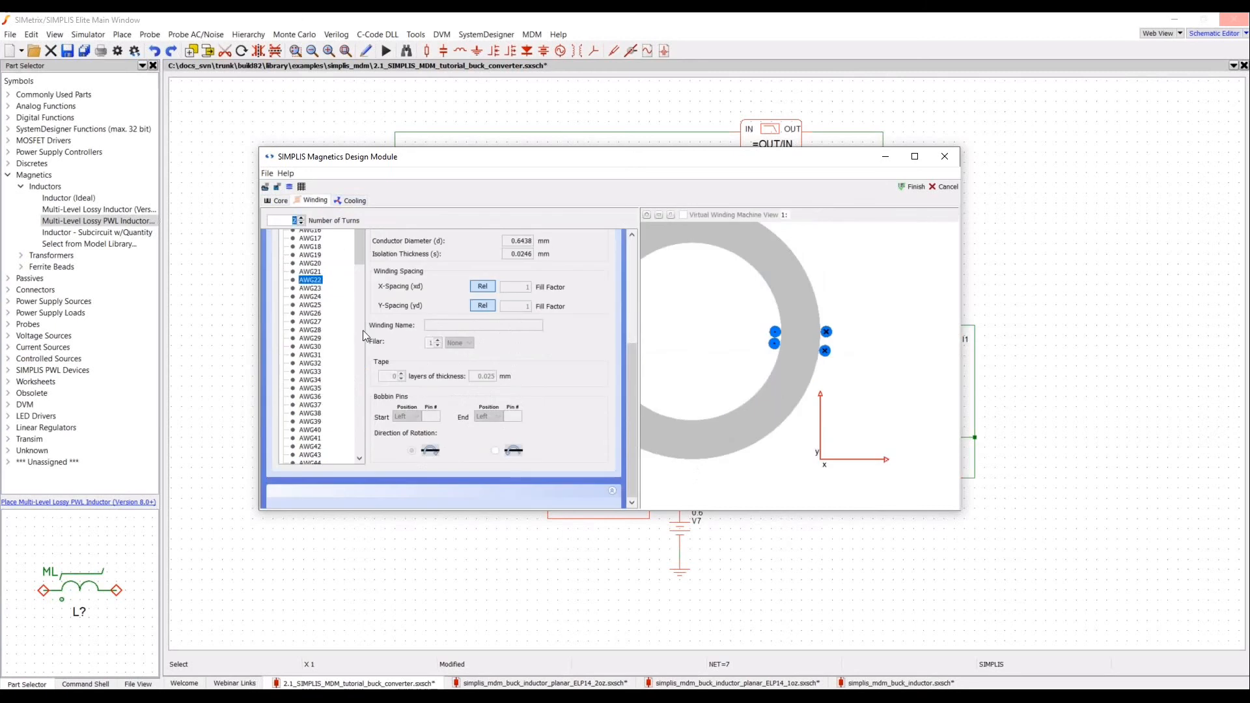
click(310, 255)
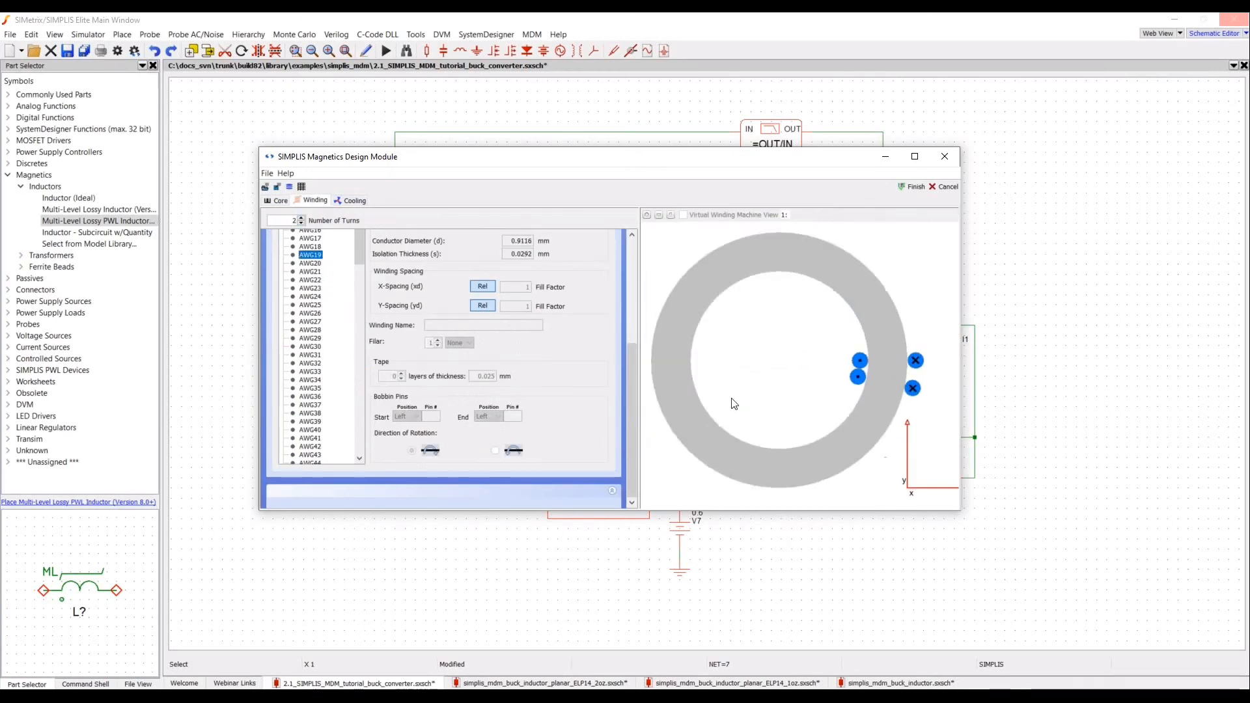
scroll(494, 410, up, 3)
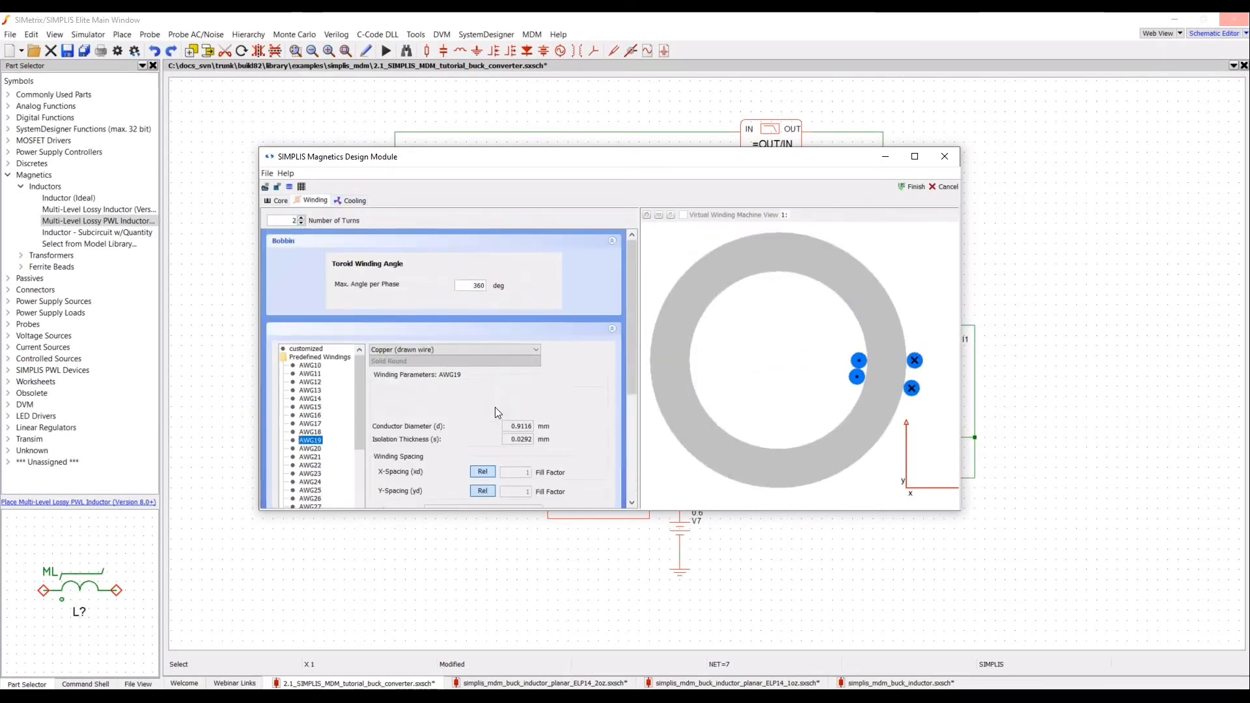
scroll(495, 410, down, 3)
- Increase the toroid winding to 19 turns and review the AWG19 conductor and spacing parameters
click(301, 219)
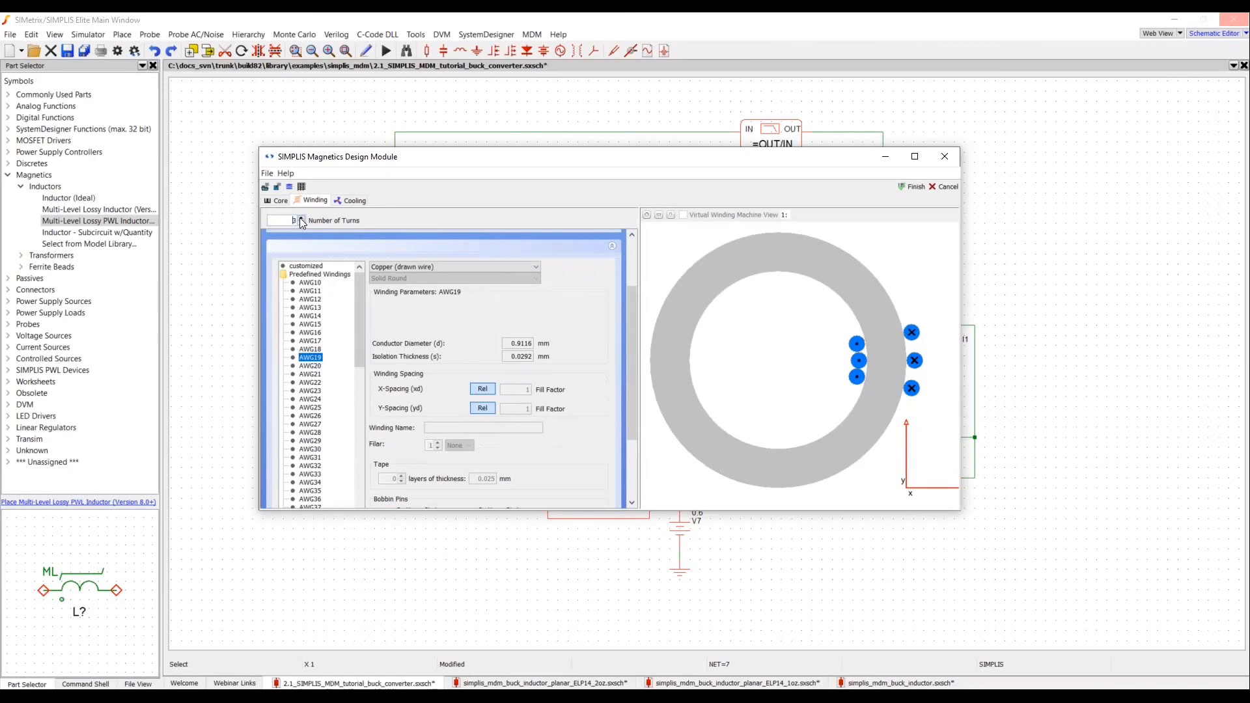
drag(301, 220, 300, 220)
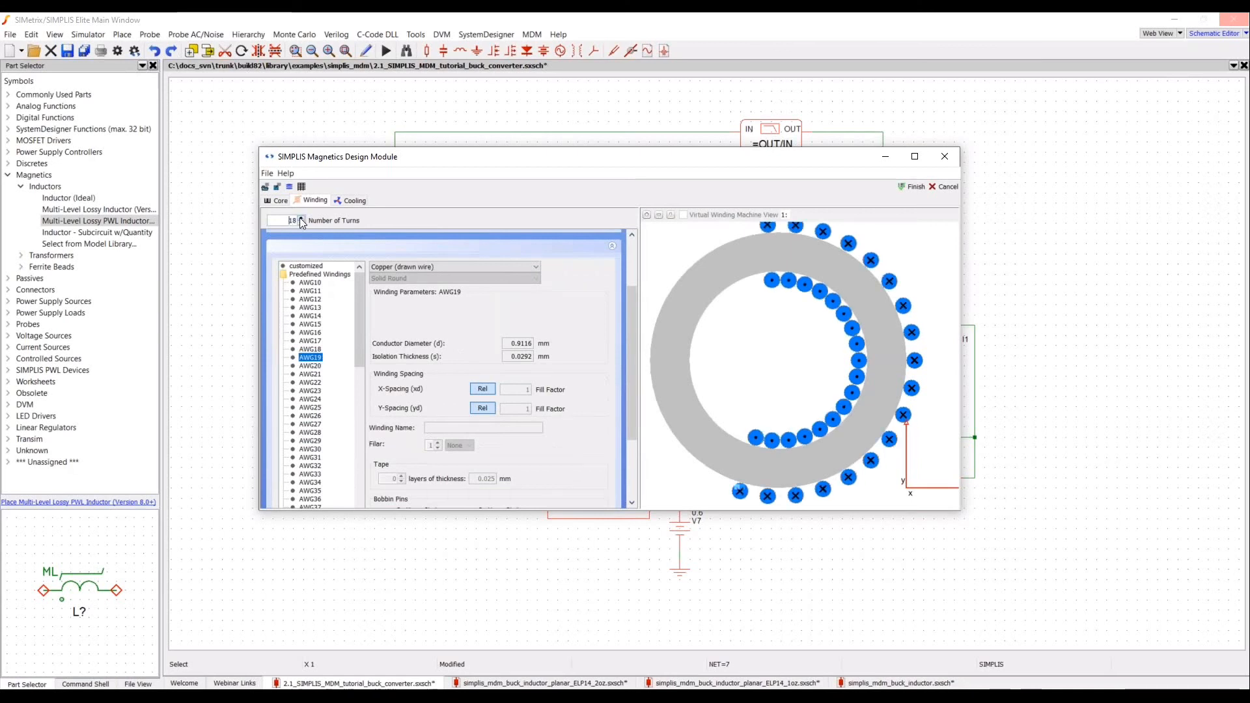
click(301, 220)
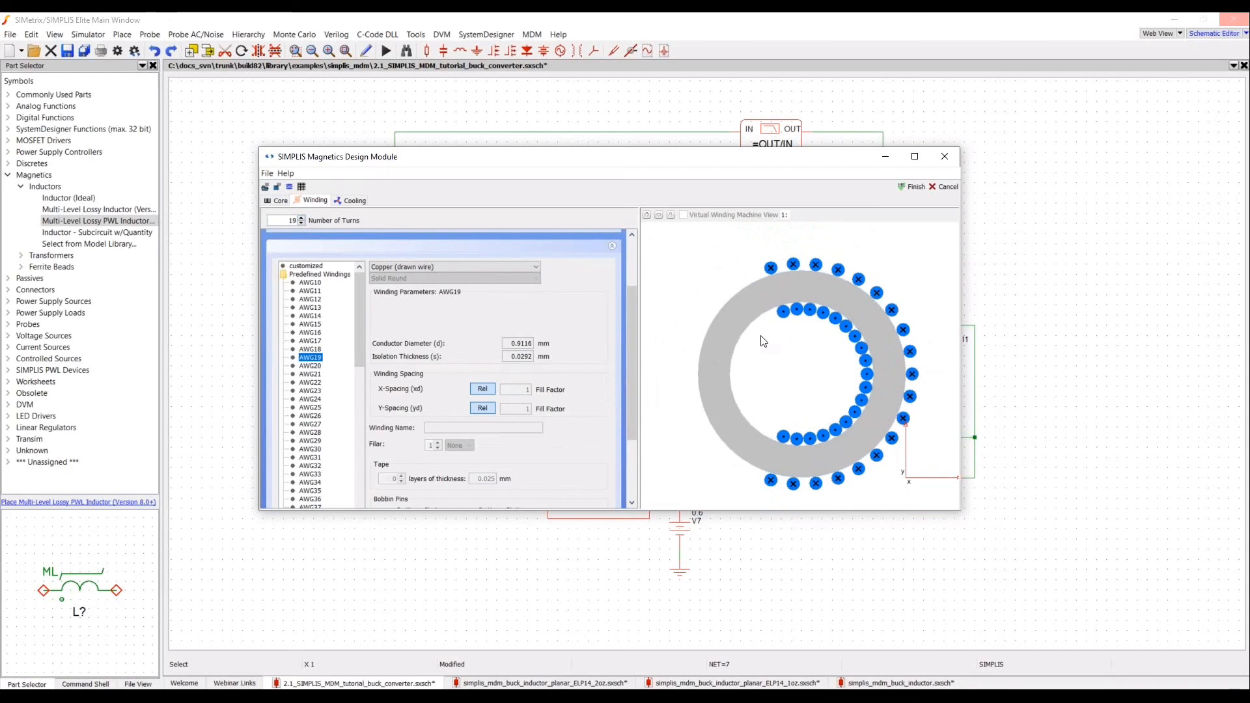
scroll(563, 395, down, 3)
scroll(564, 394, up, 4)
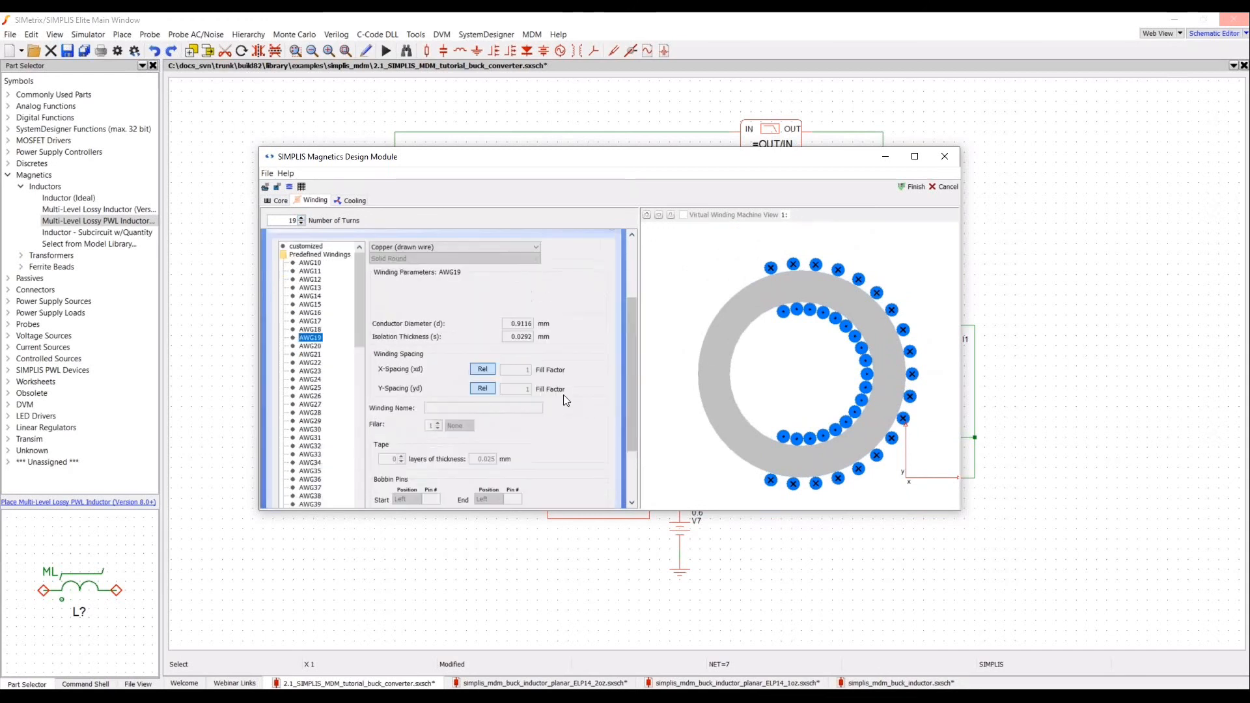
scroll(568, 388, down, 2)
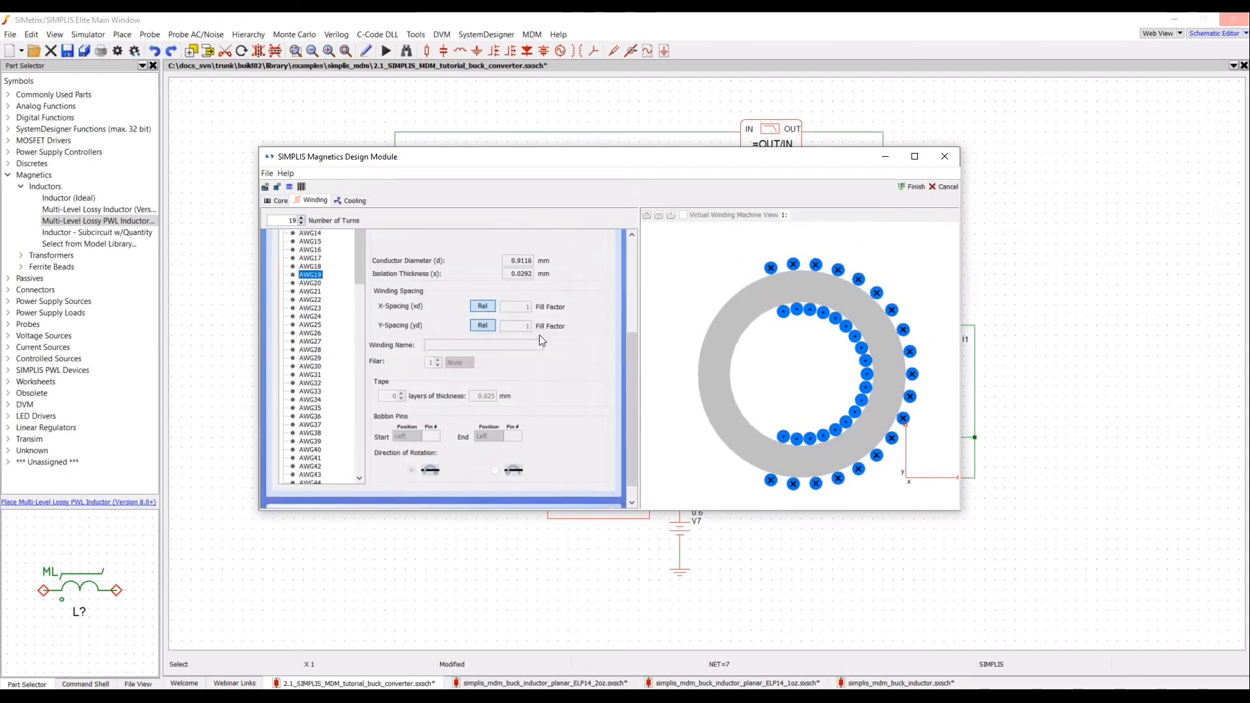
scroll(529, 336, up, 2)
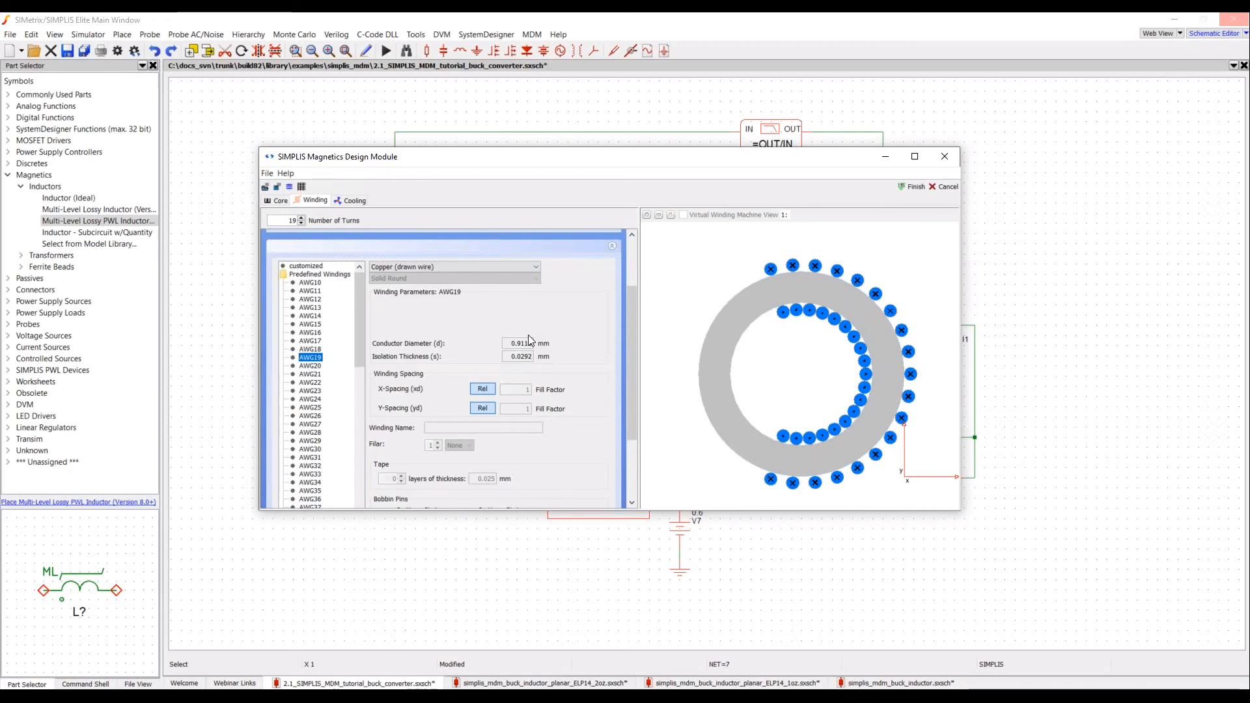
- Open the SIMPLIS MagDB database, move it beside the design window, and list its Litz Round conductor dimensions
click(289, 187)
drag(543, 215, 1040, 261)
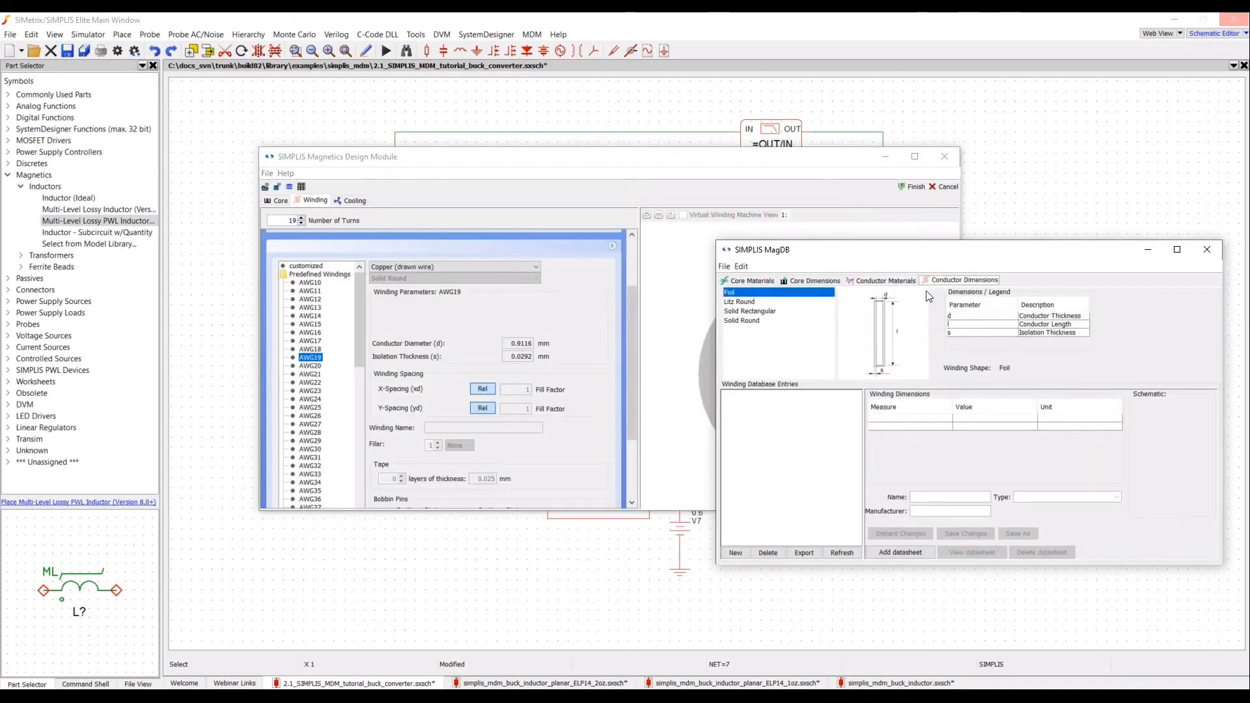
click(762, 304)
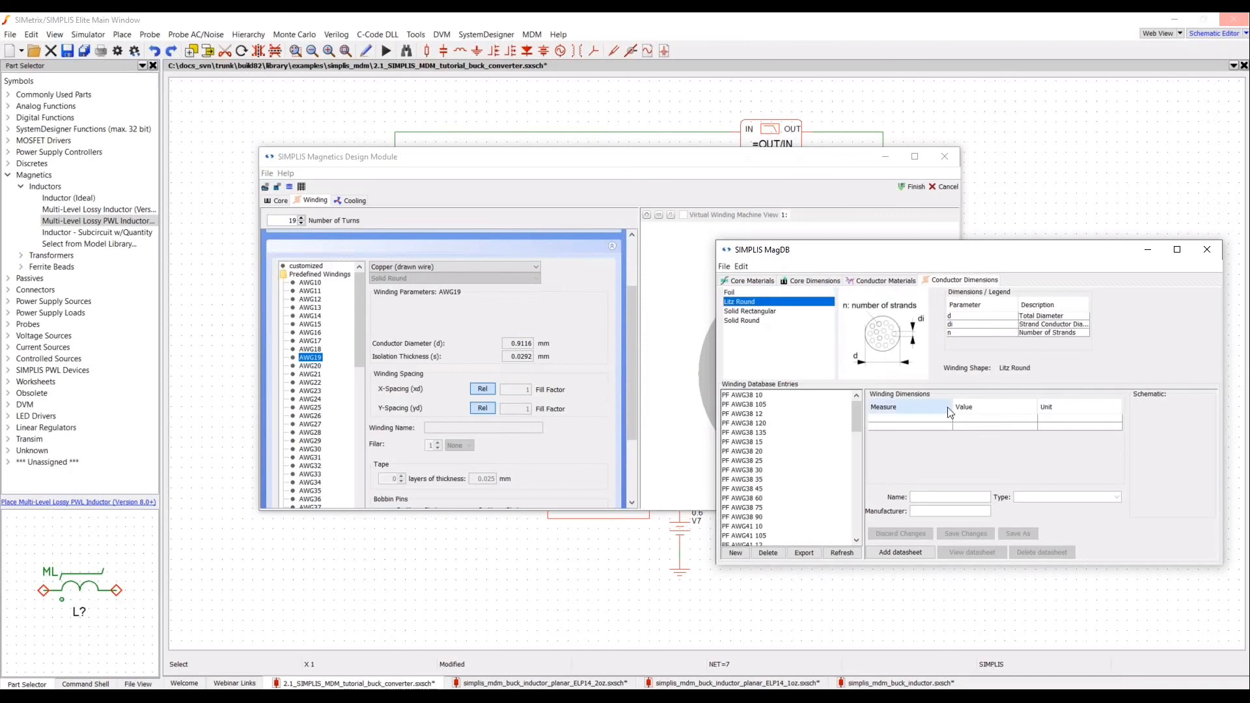
- Examine the diameters and strand counts of Litz wires such as PF AWG38 10, PF AWG46 270, PF AWG38 135 and PF AWG41 60
click(742, 395)
scroll(835, 434, down, 10)
scroll(833, 430, down, 4)
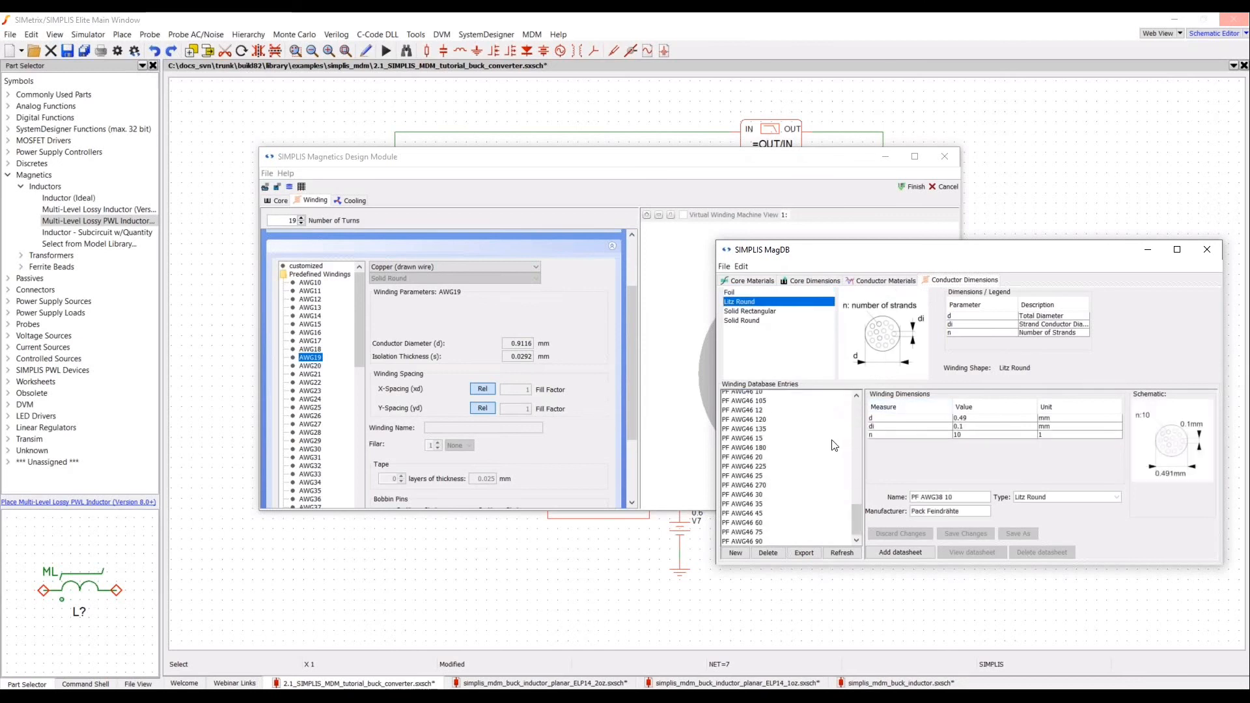
click(823, 480)
drag(857, 514, 854, 407)
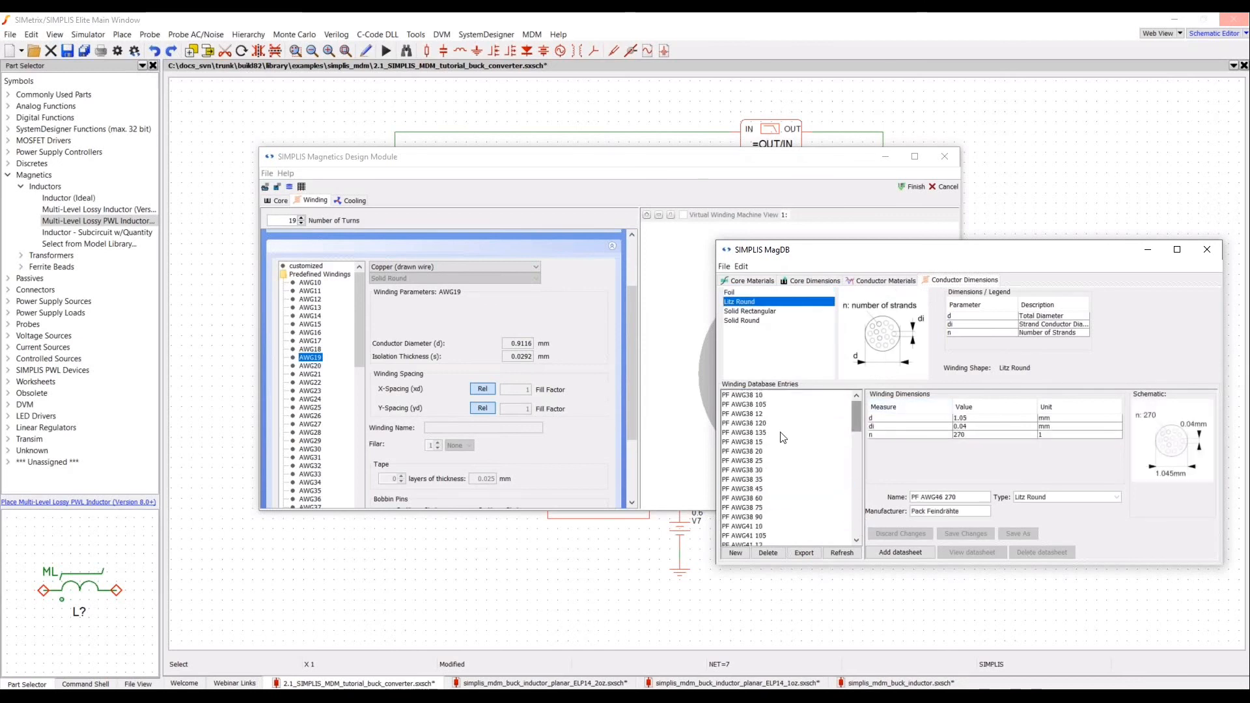
click(781, 432)
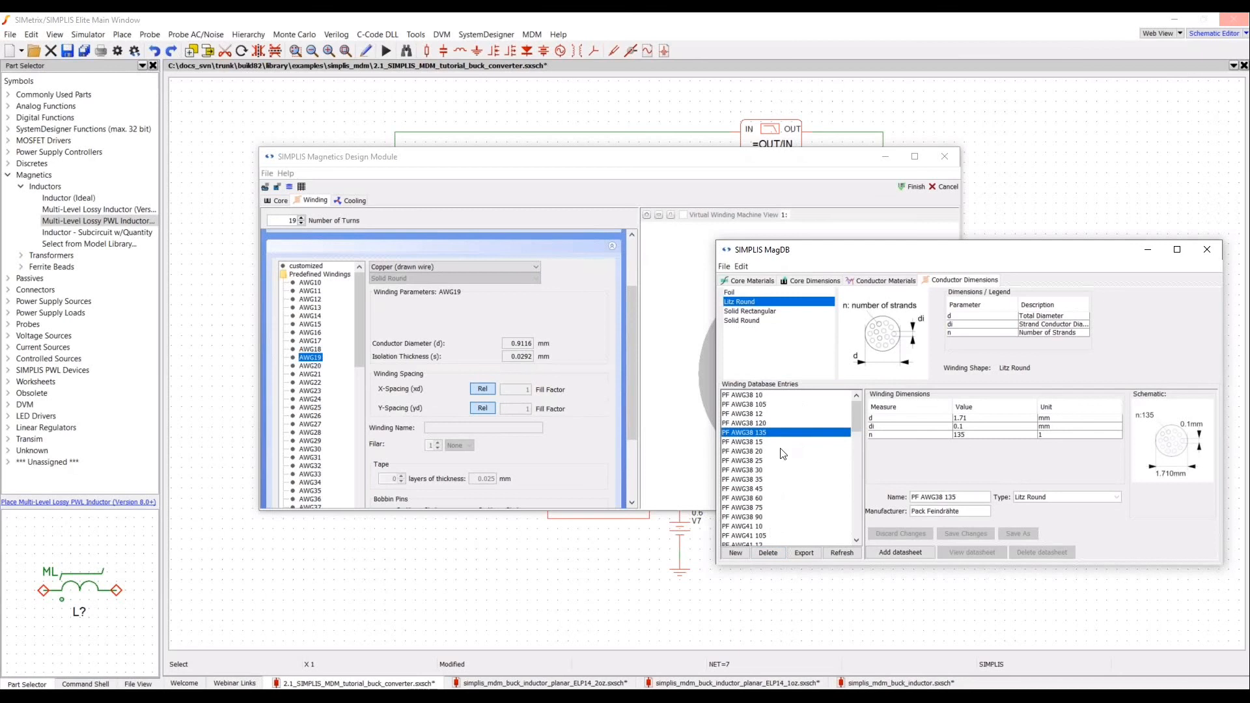
click(766, 404)
click(765, 396)
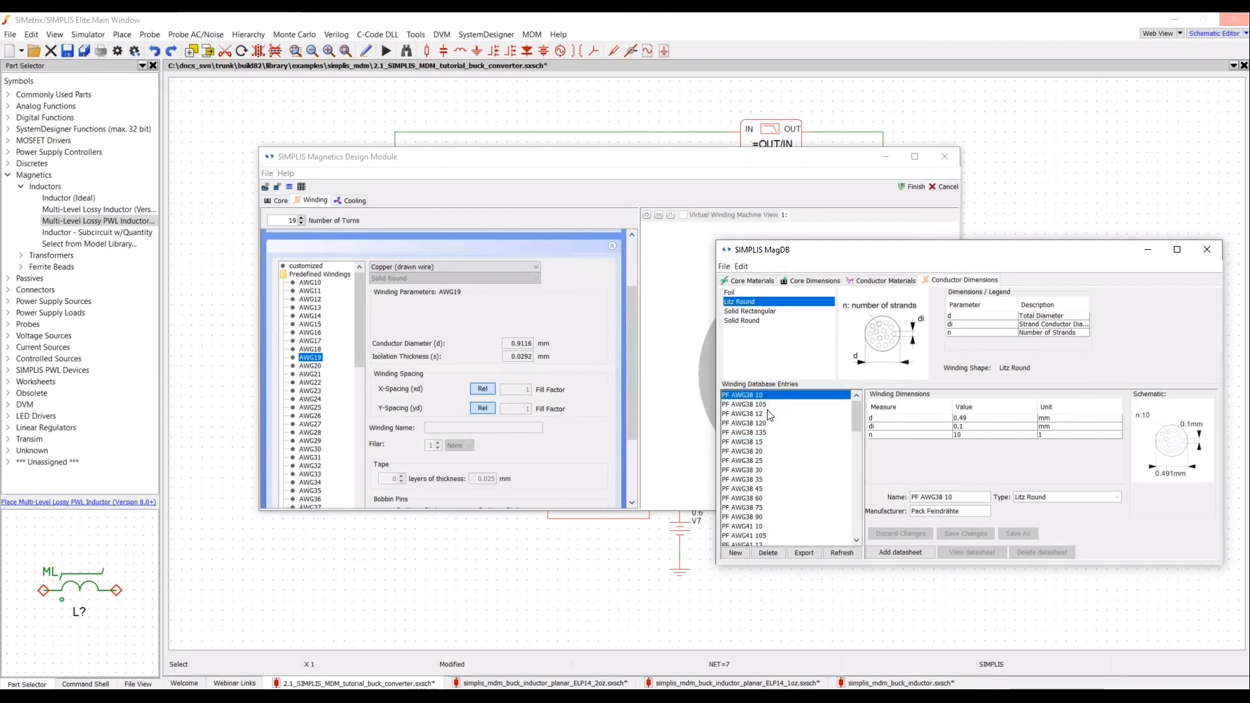
click(768, 415)
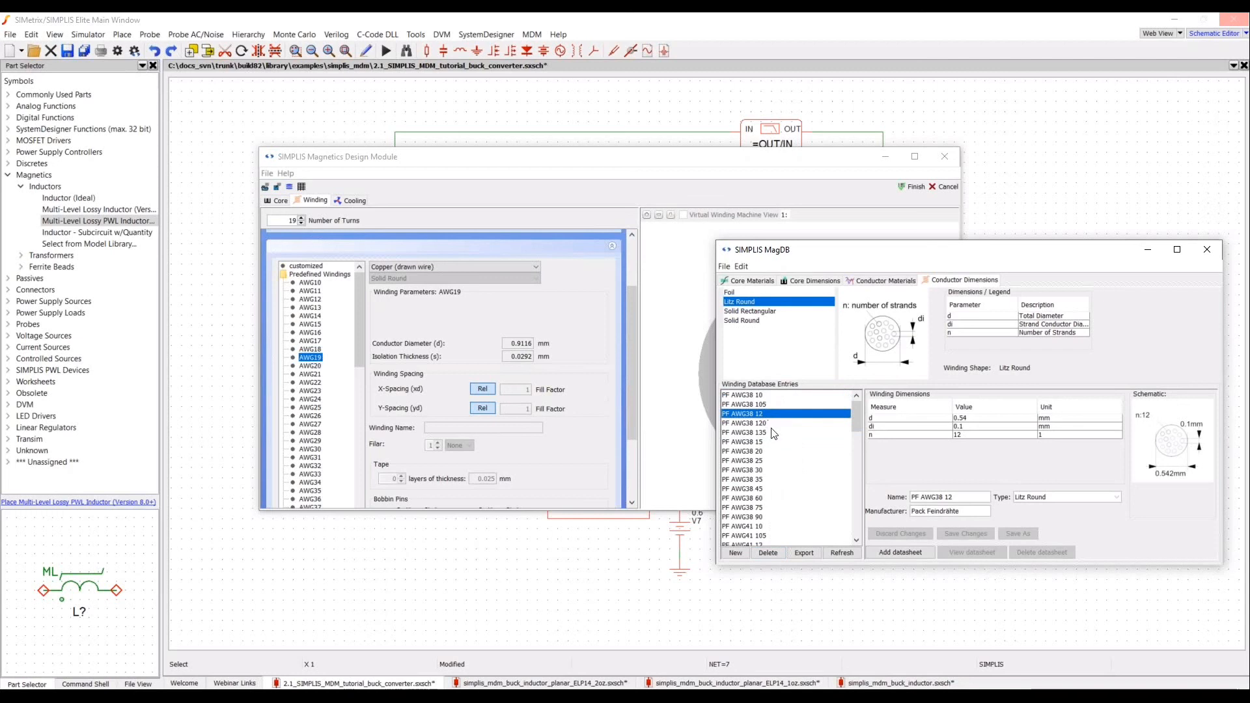
click(772, 432)
scroll(773, 446, down, 8)
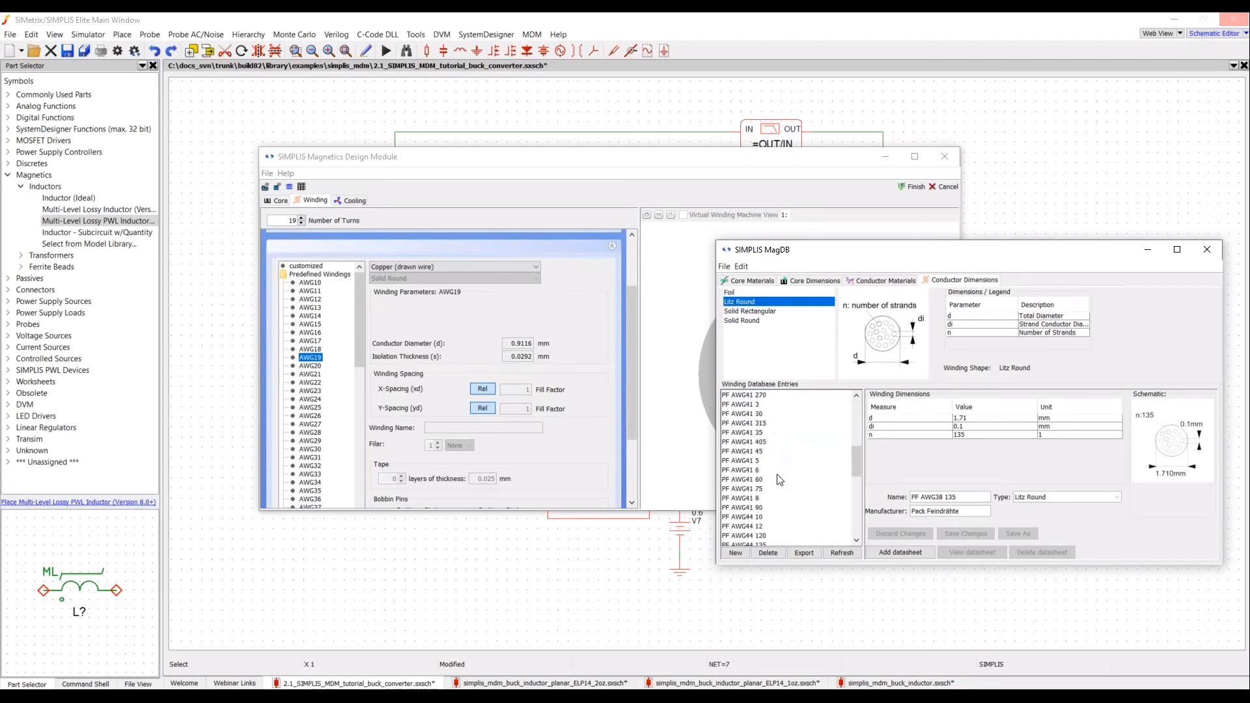
click(775, 479)
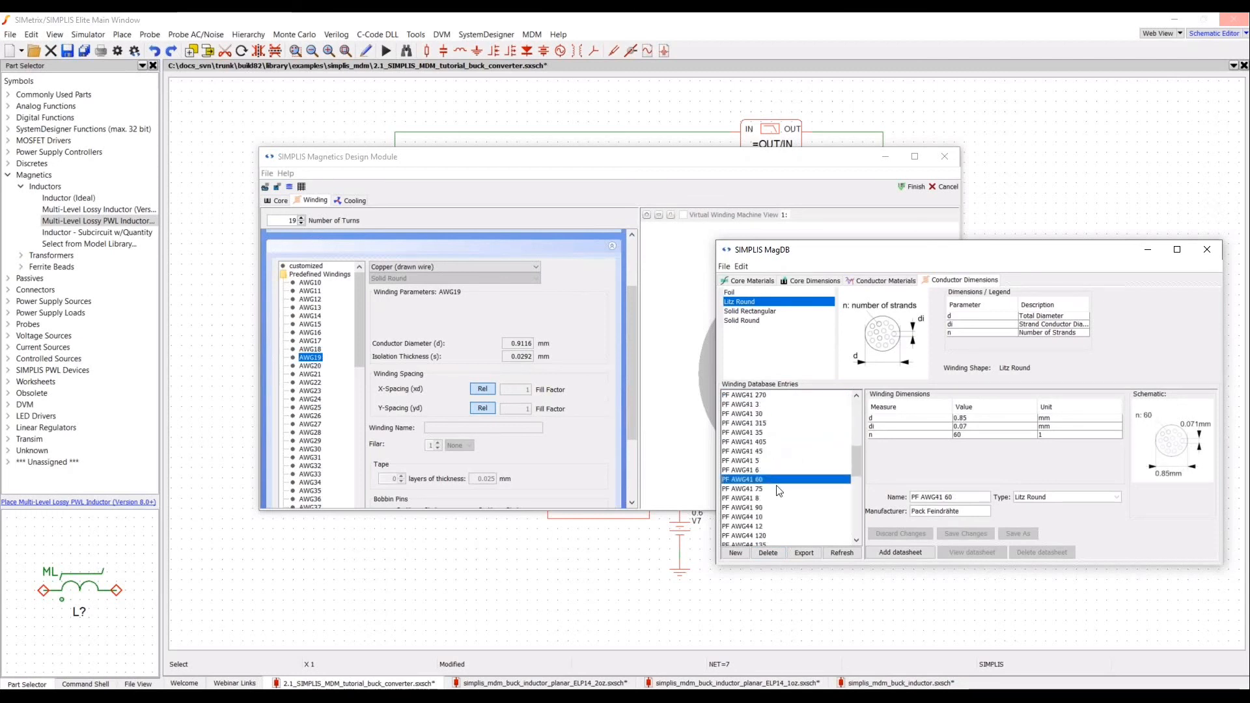
- Base a new Litz wire on the PF AWG41 90 entry, naming it PF AWG41 95 with 95 strands
click(778, 507)
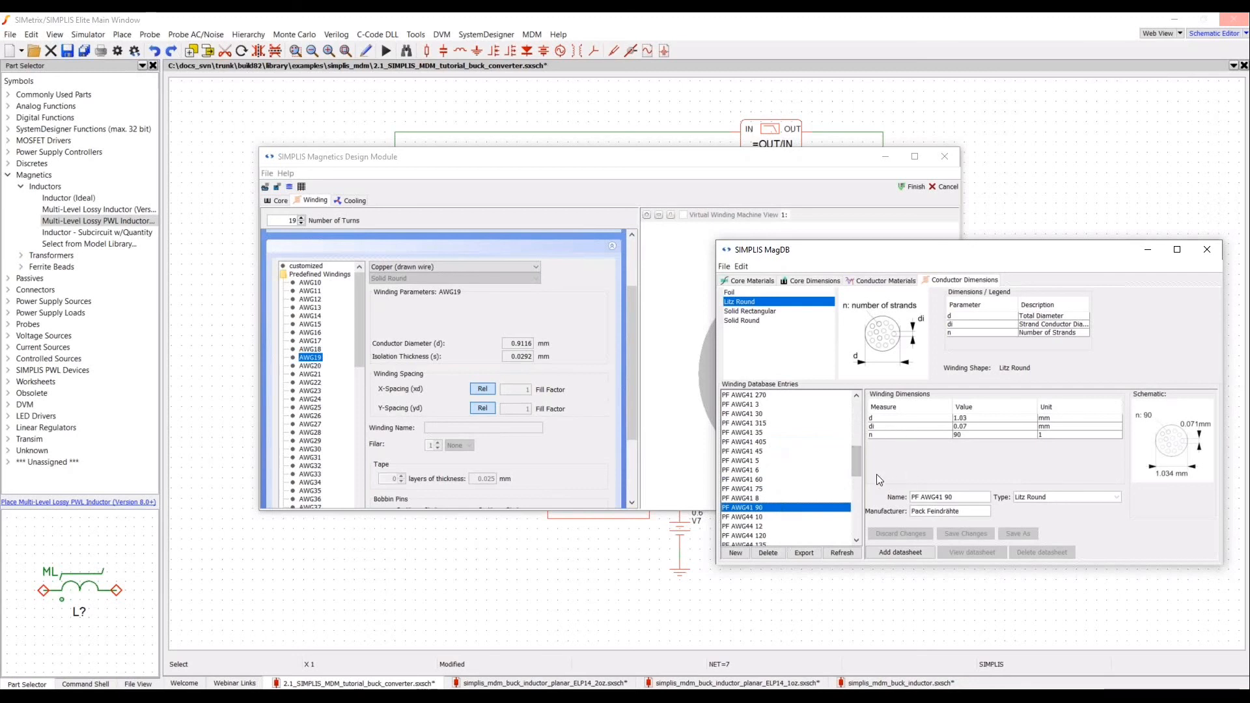
scroll(857, 459, up, 7)
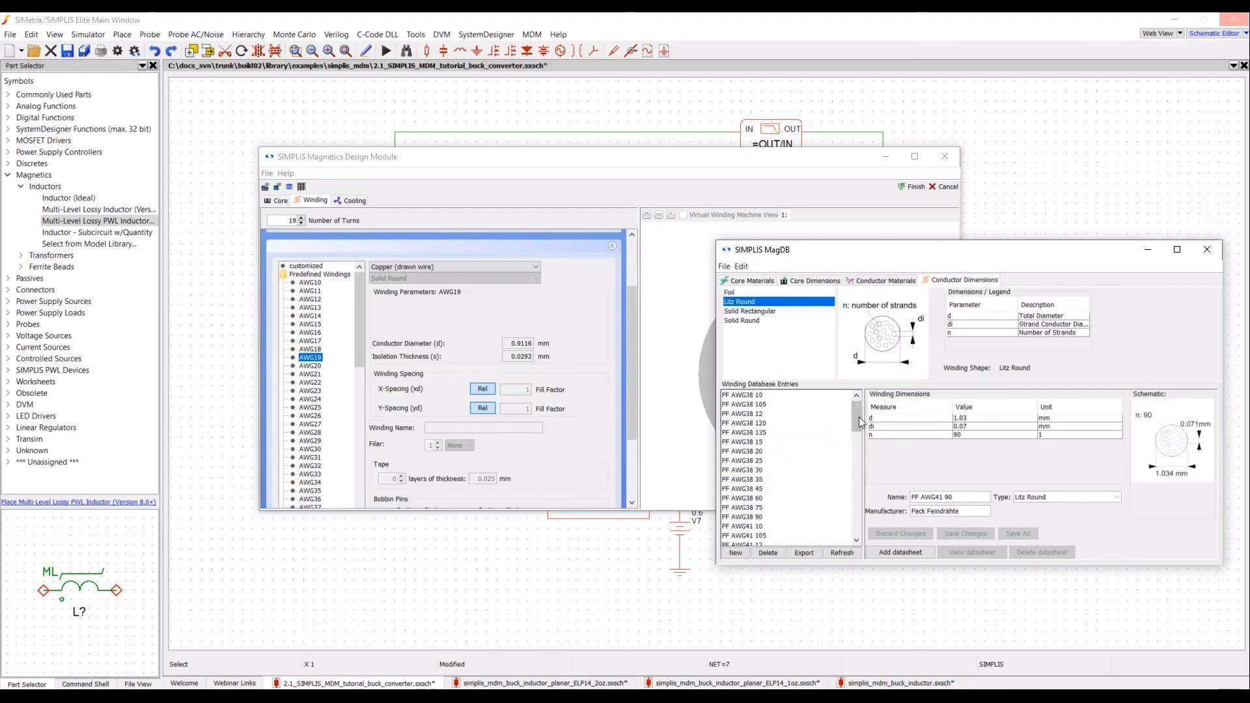
scroll(854, 506, down, 7)
scroll(857, 462, down, 1)
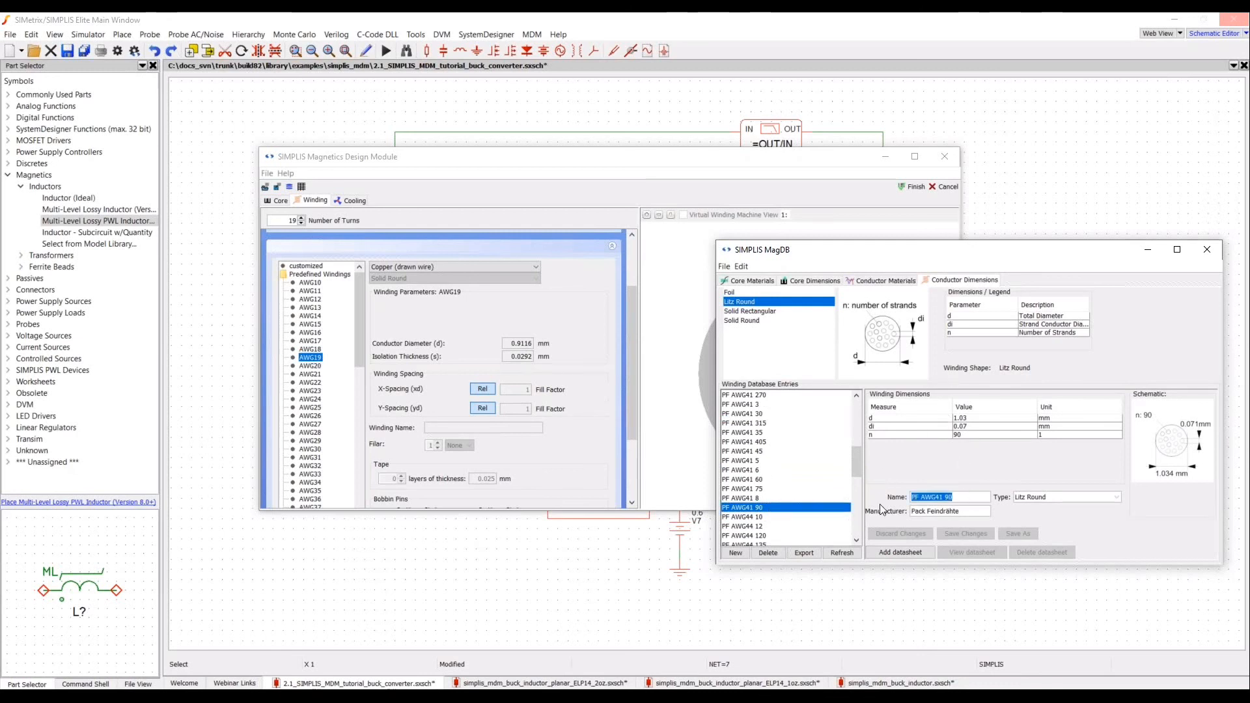
key(BackSpace)
text(5)
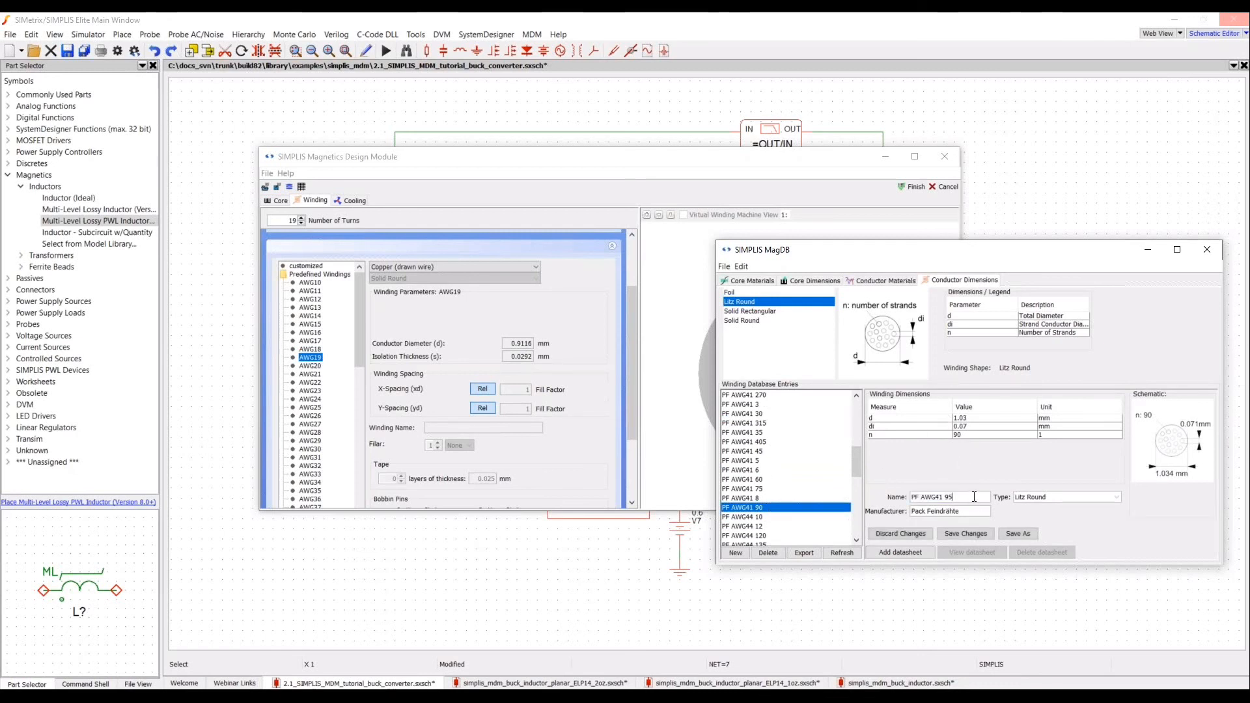
double_click(995, 436)
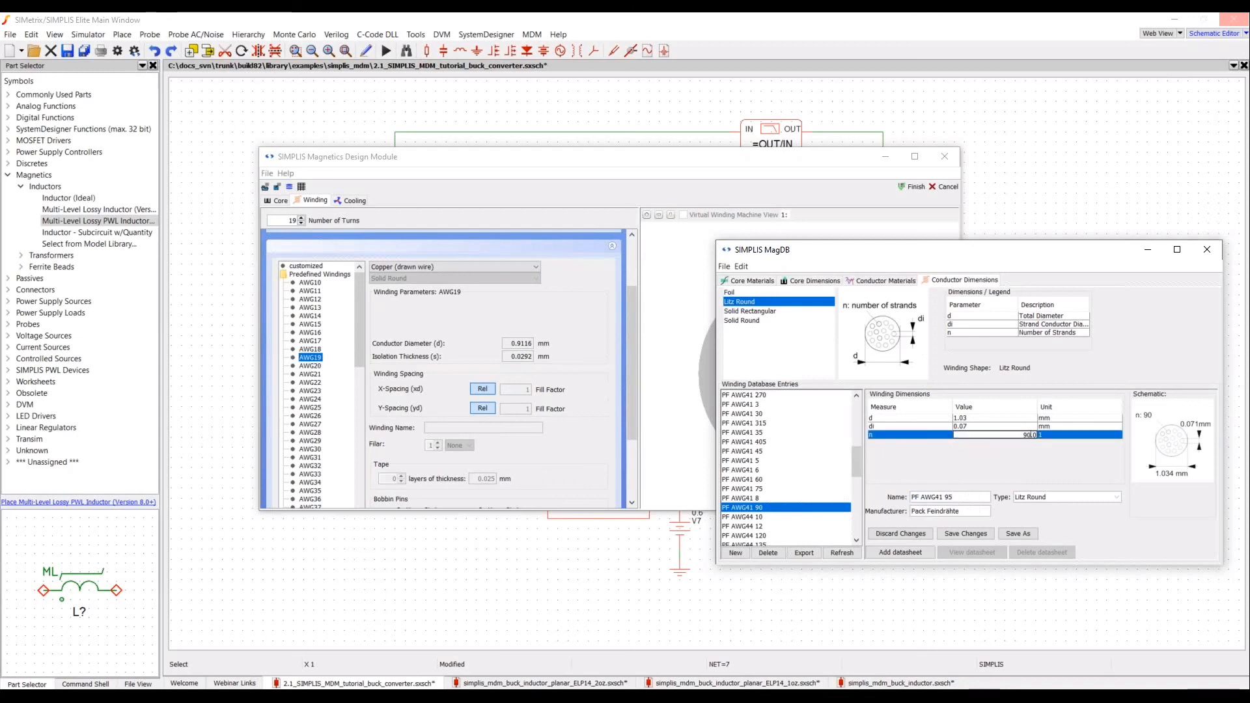
text(95)
key(Return)
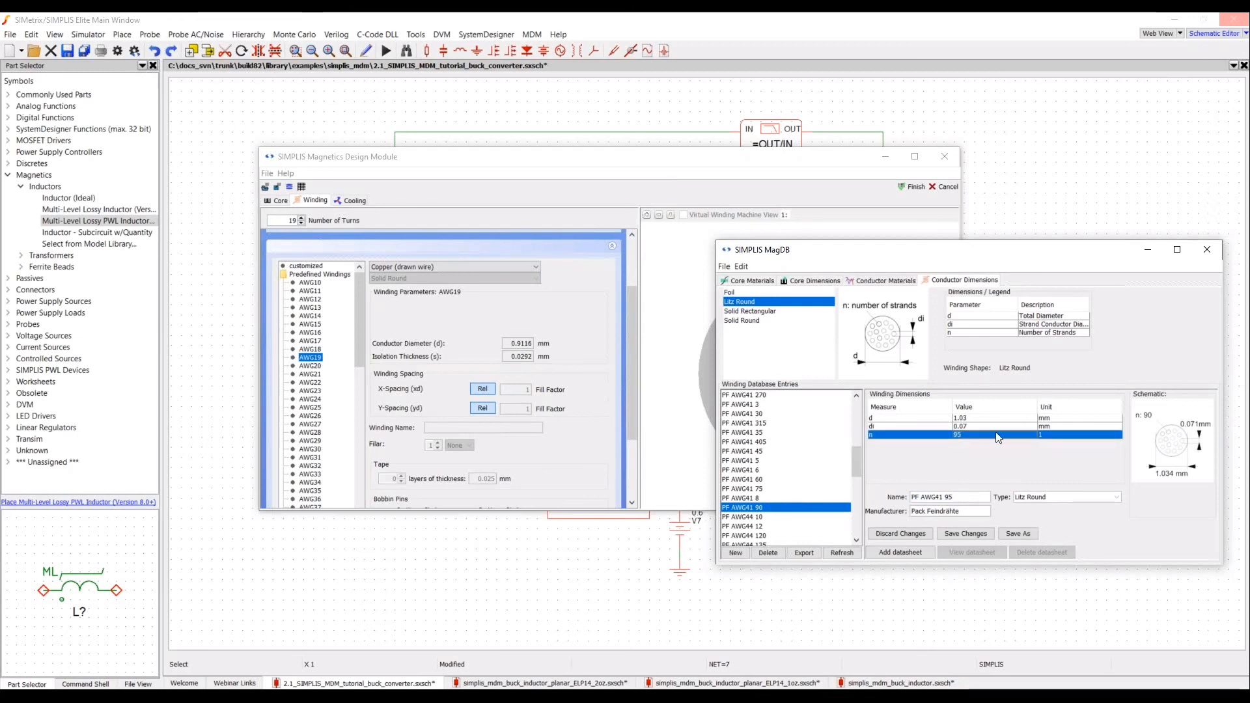
- Save PF AWG41 95 as a separate Litz Round entry, locate it in the database, and return to the toroid design window
click(1033, 533)
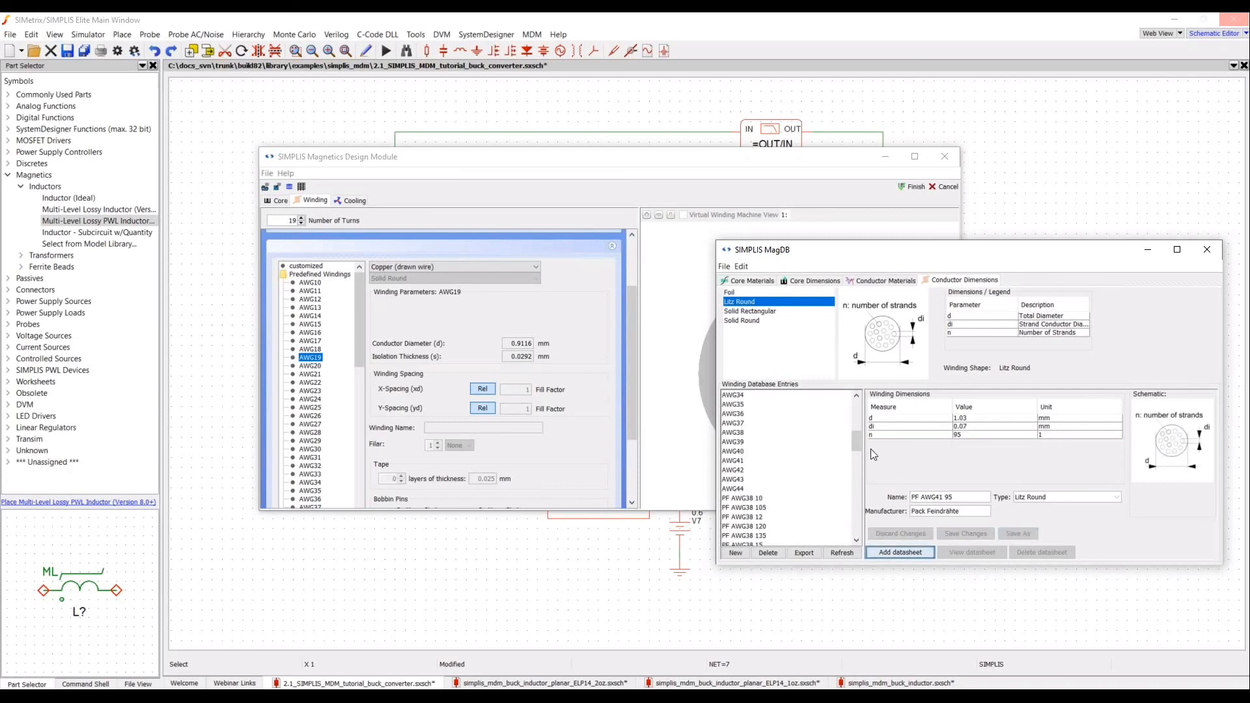
drag(854, 443, 888, 486)
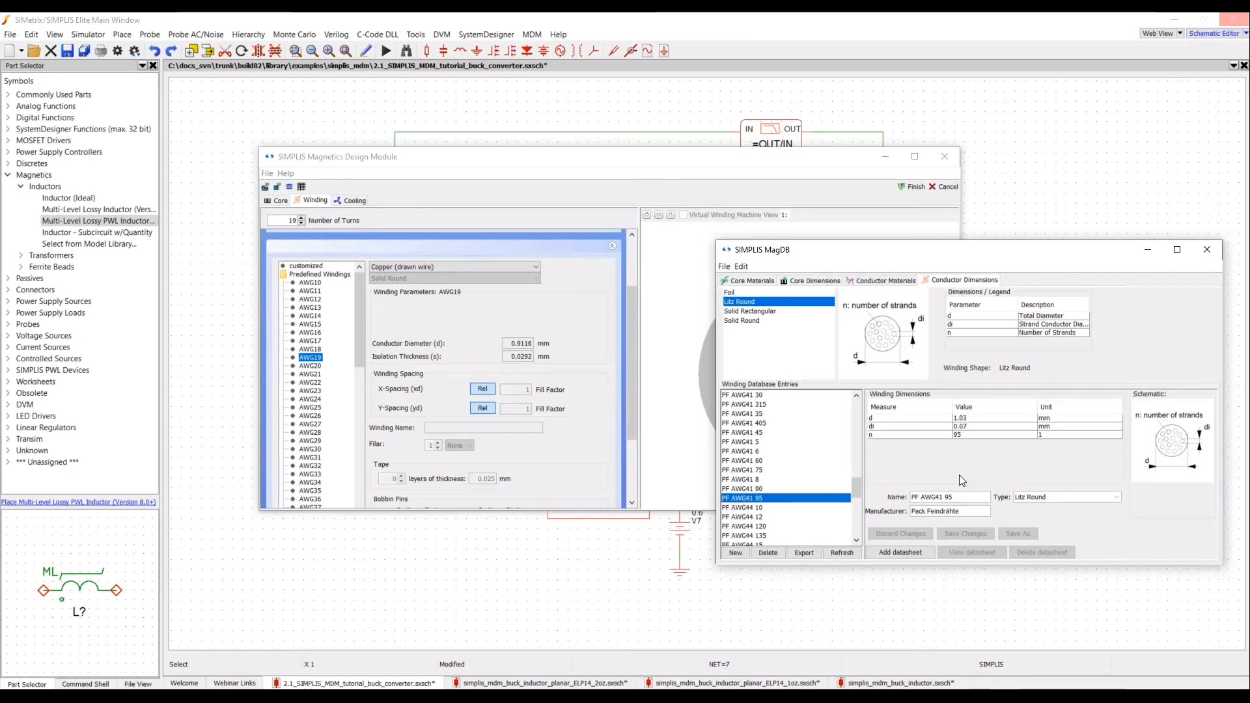
click(812, 171)
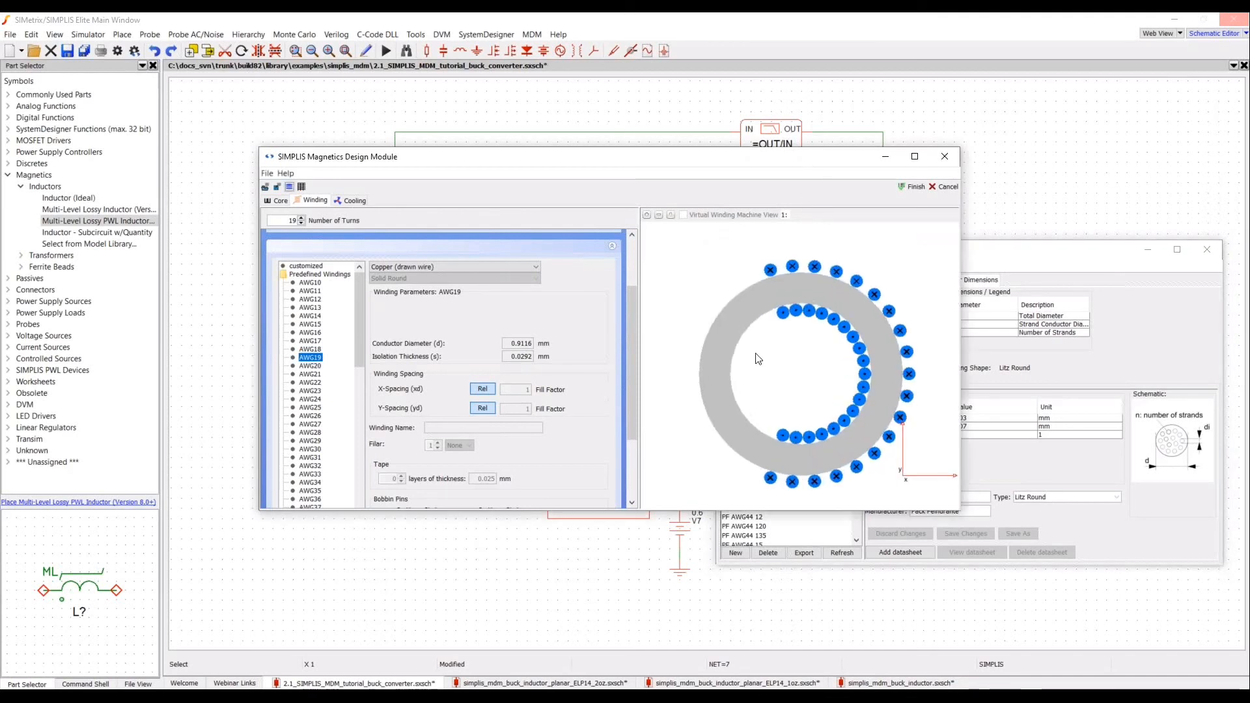